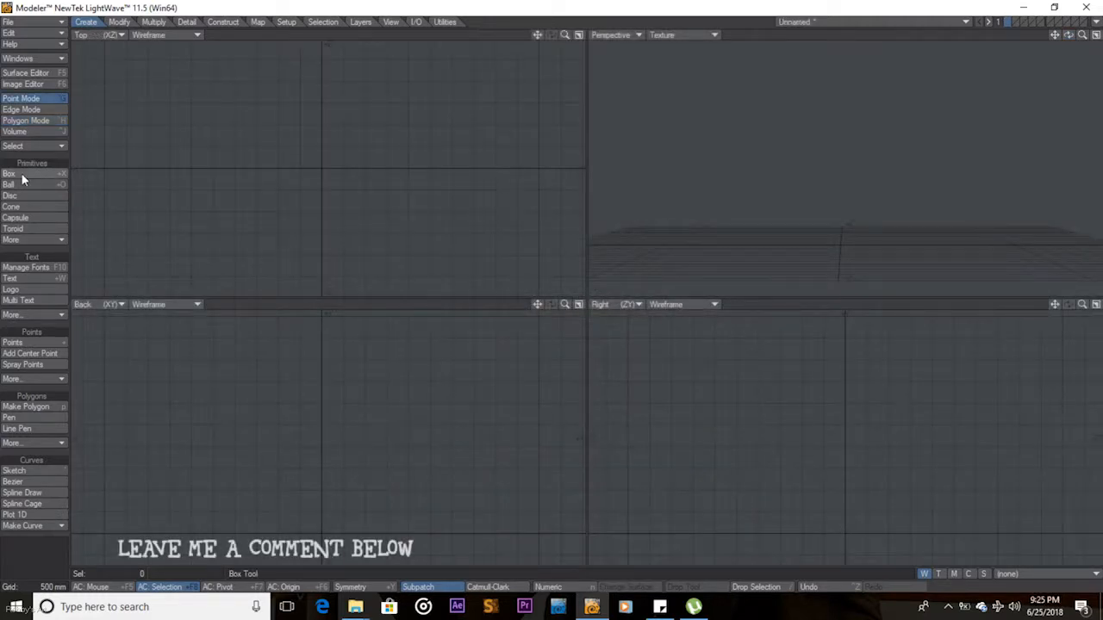
Create a thin upright box standing on the ground, about 1 m wide, 4 m tall and 100 mm deep, centred on X
click(23, 175)
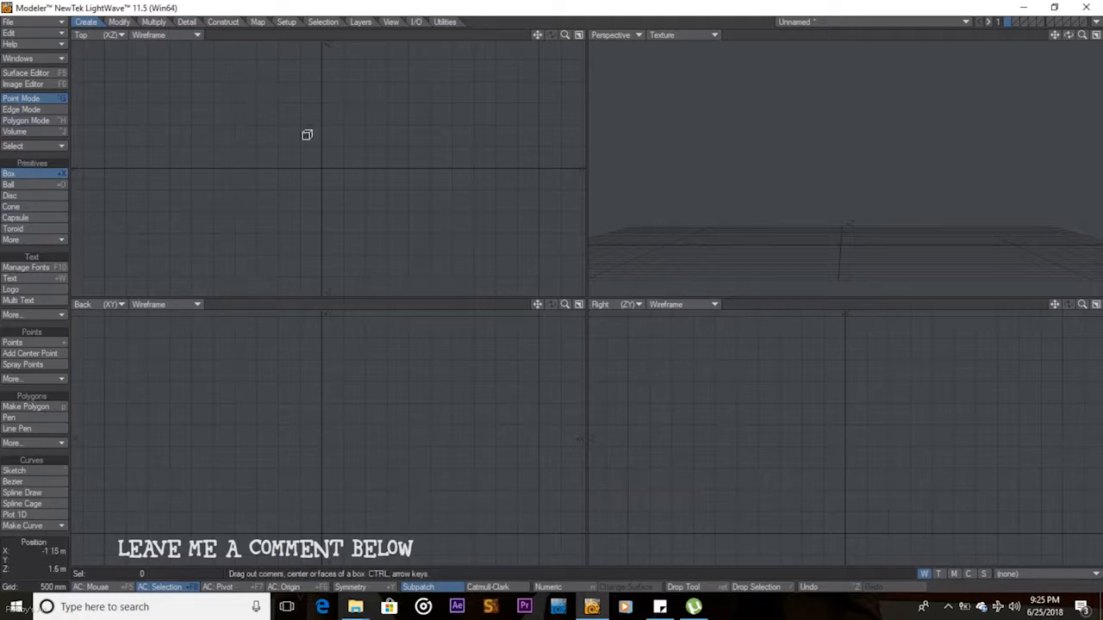
drag(287, 165, 351, 166)
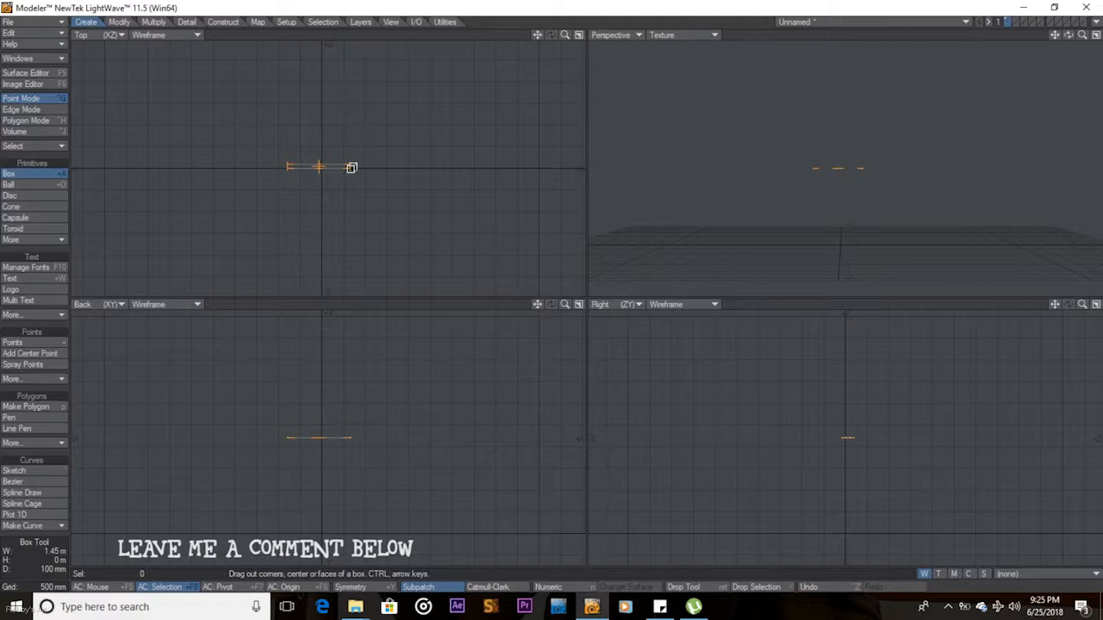
drag(325, 387, 328, 382)
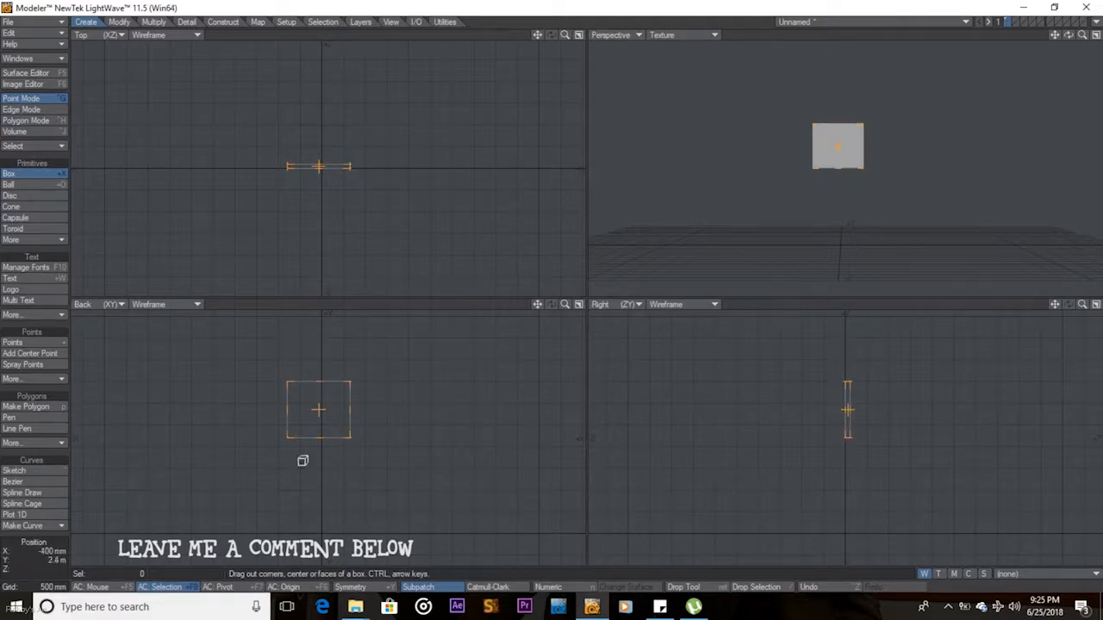
drag(320, 528, 318, 530)
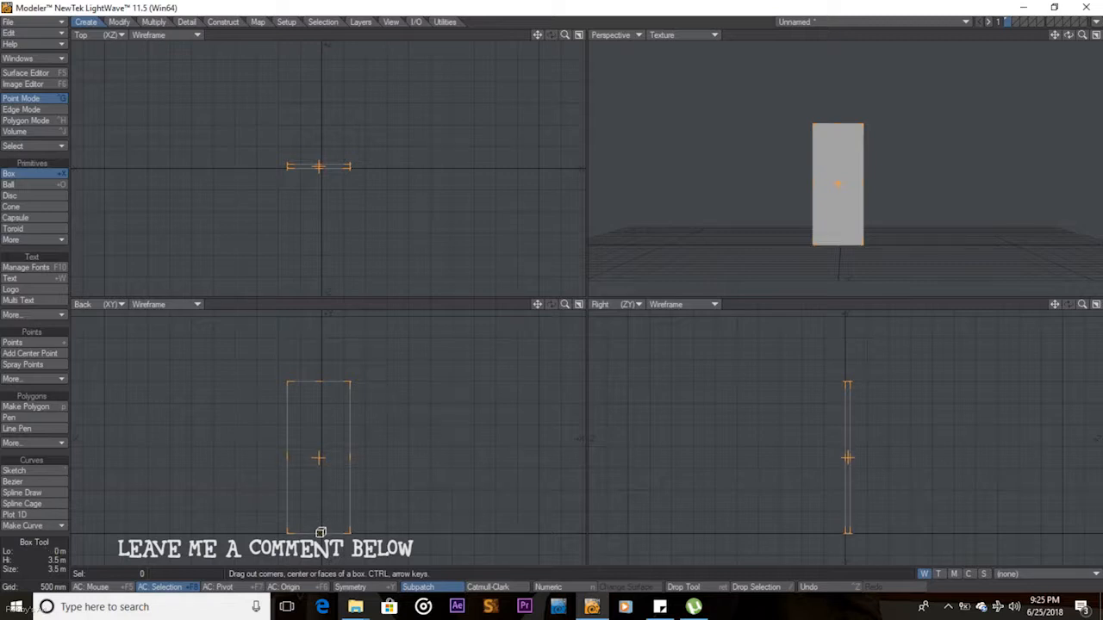
drag(322, 364, 322, 360)
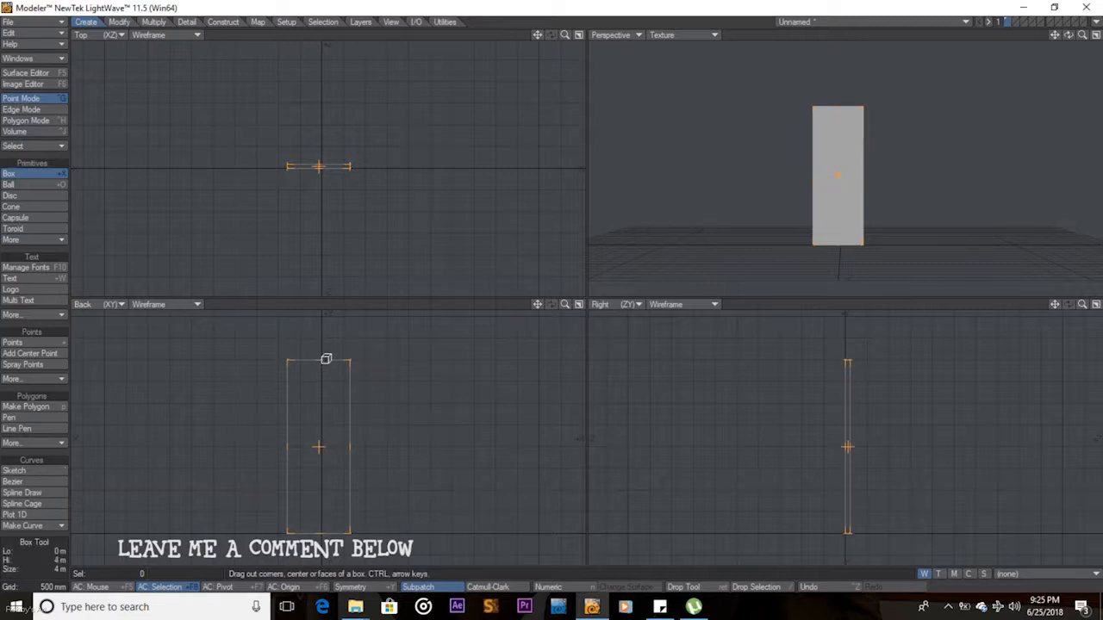
drag(354, 442, 302, 441)
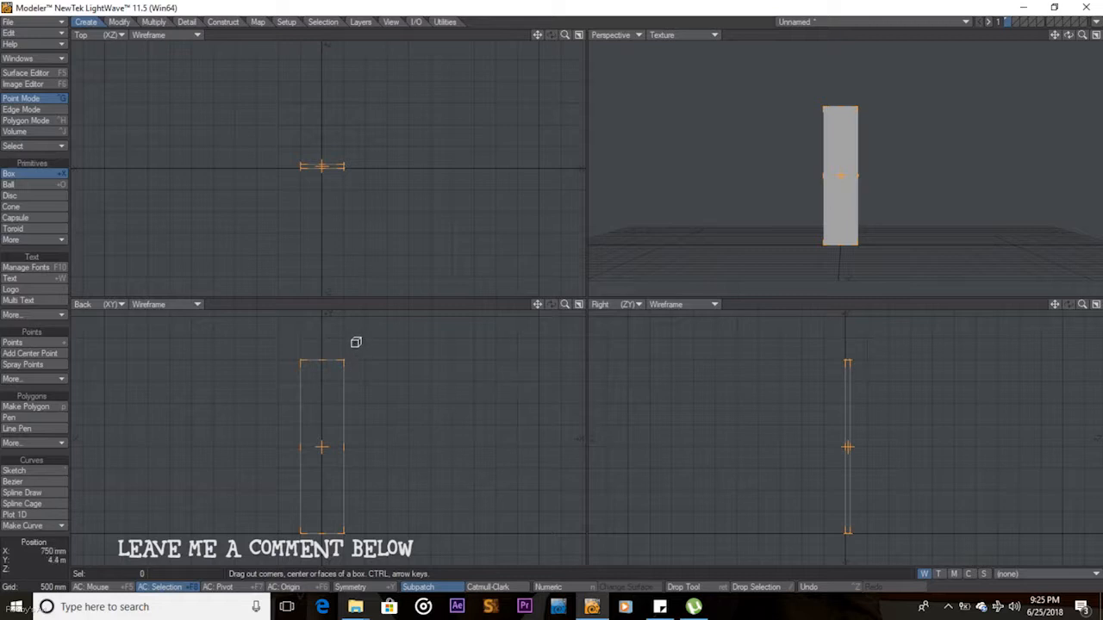
key(space)
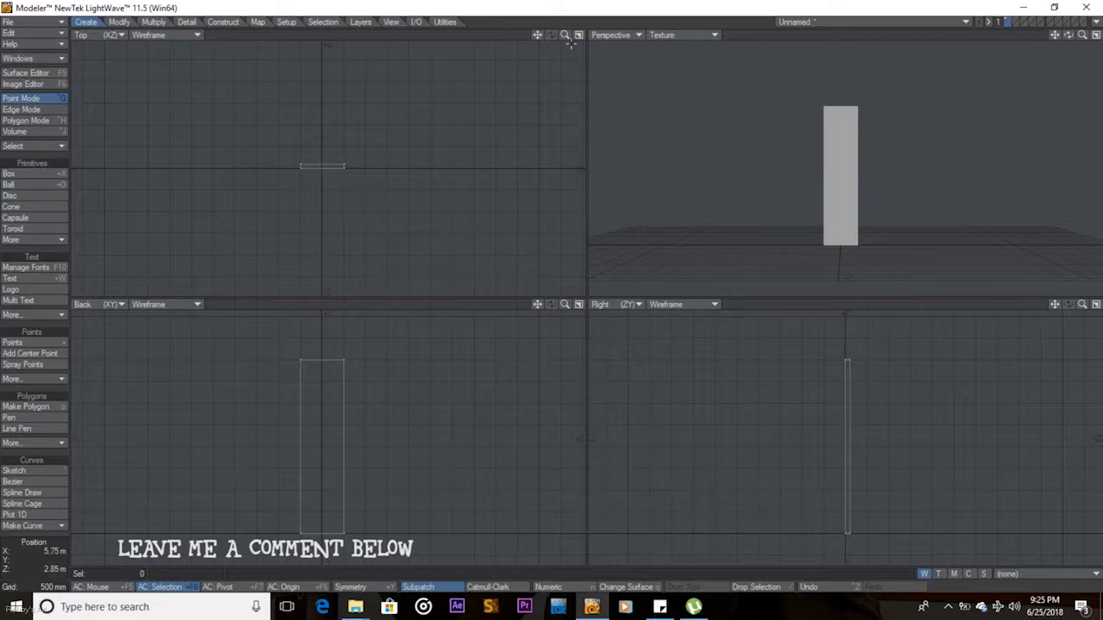
Select the whole box in polygon mode and activate the Move tool
drag(565, 34, 617, 35)
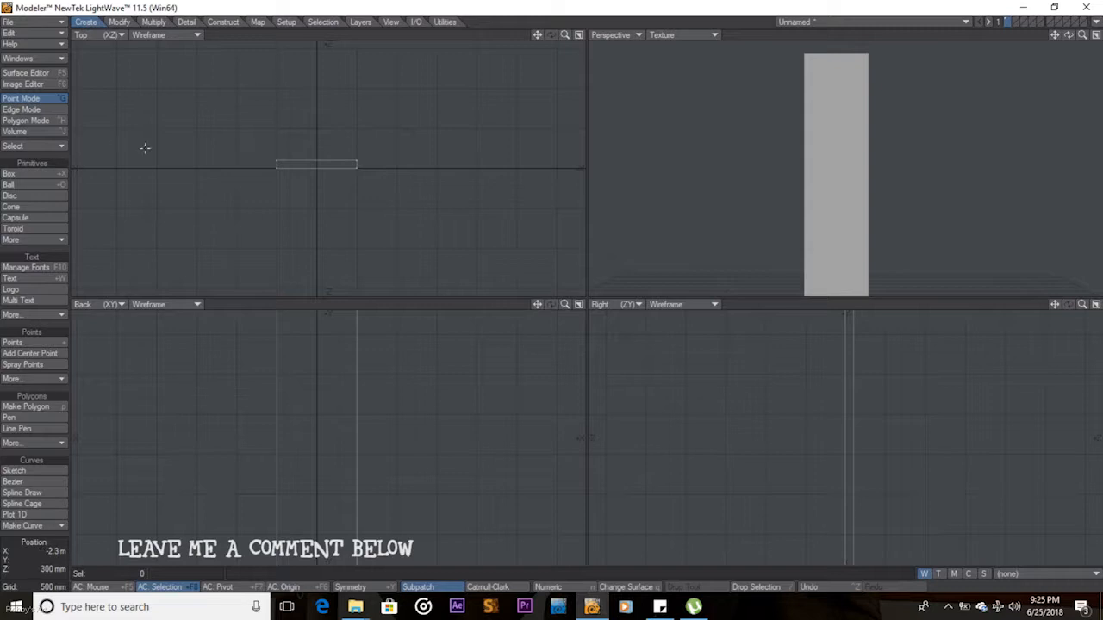
click(36, 122)
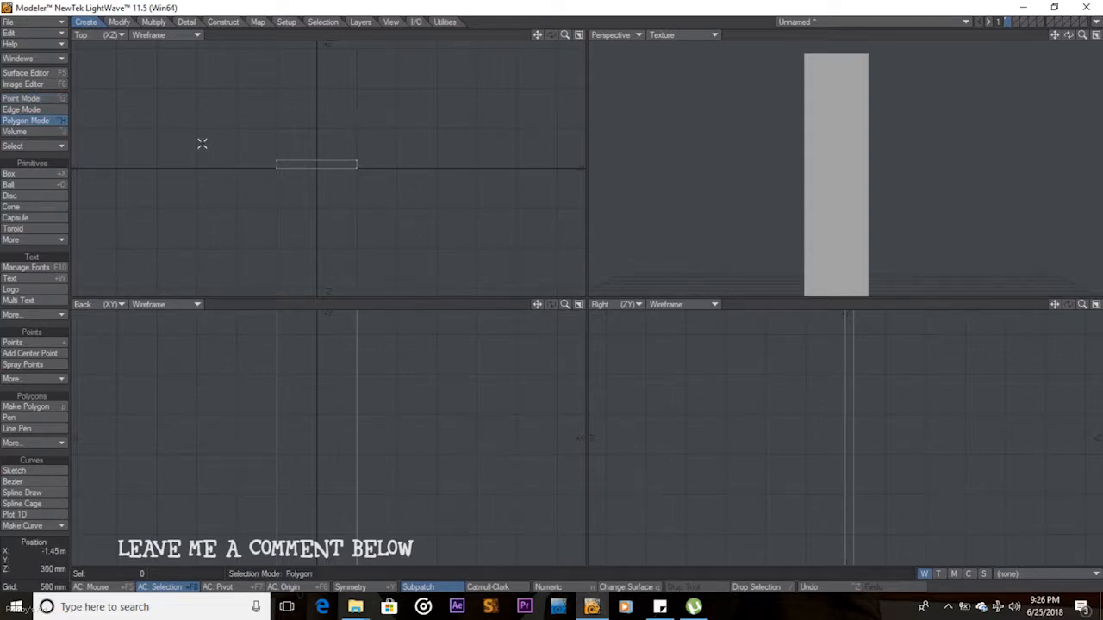
key(bracketright)
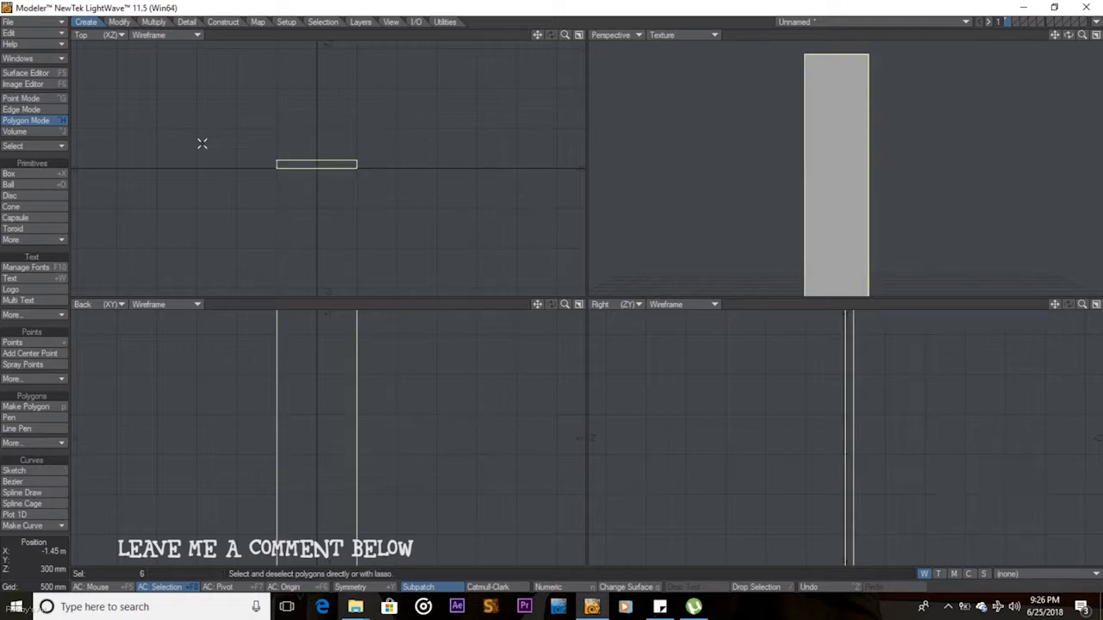
key(t)
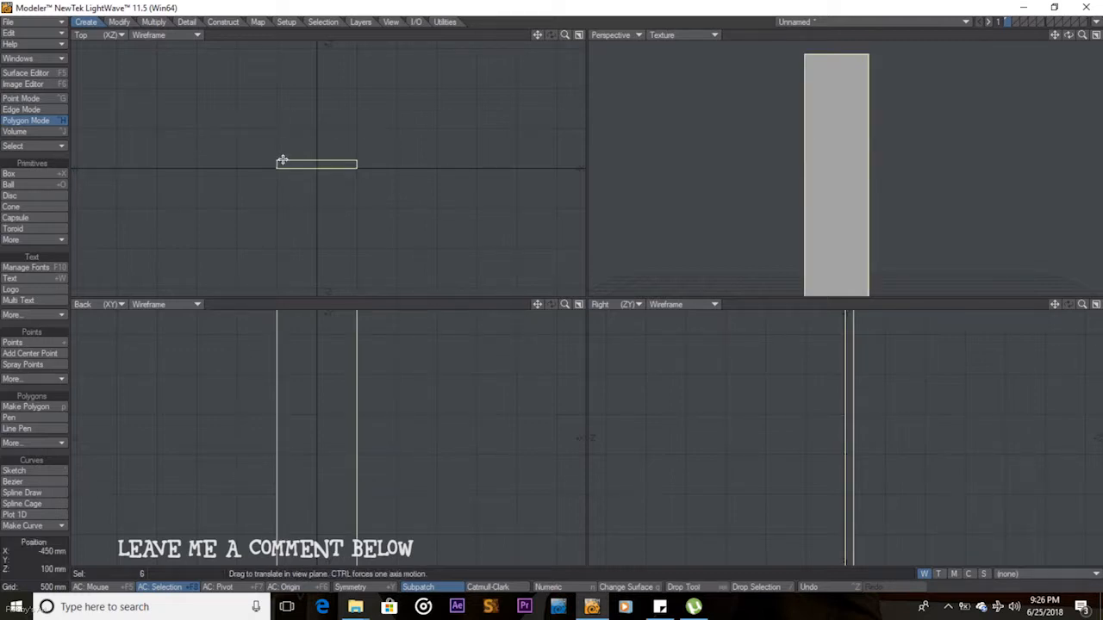
drag(282, 160, 283, 169)
key(ctrl+z)
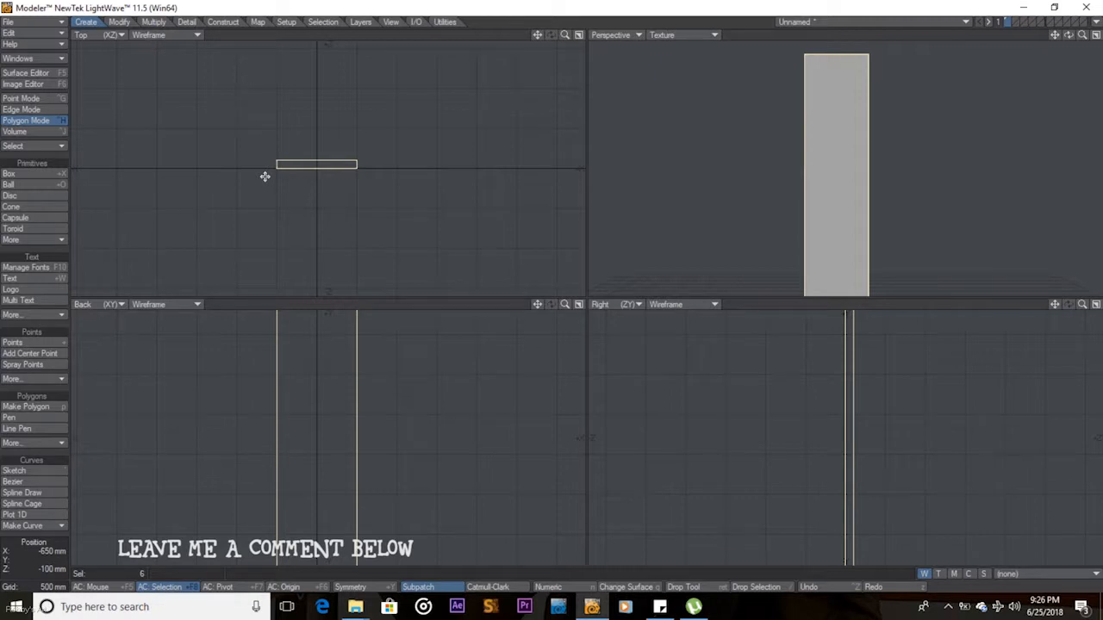
drag(265, 175, 344, 176)
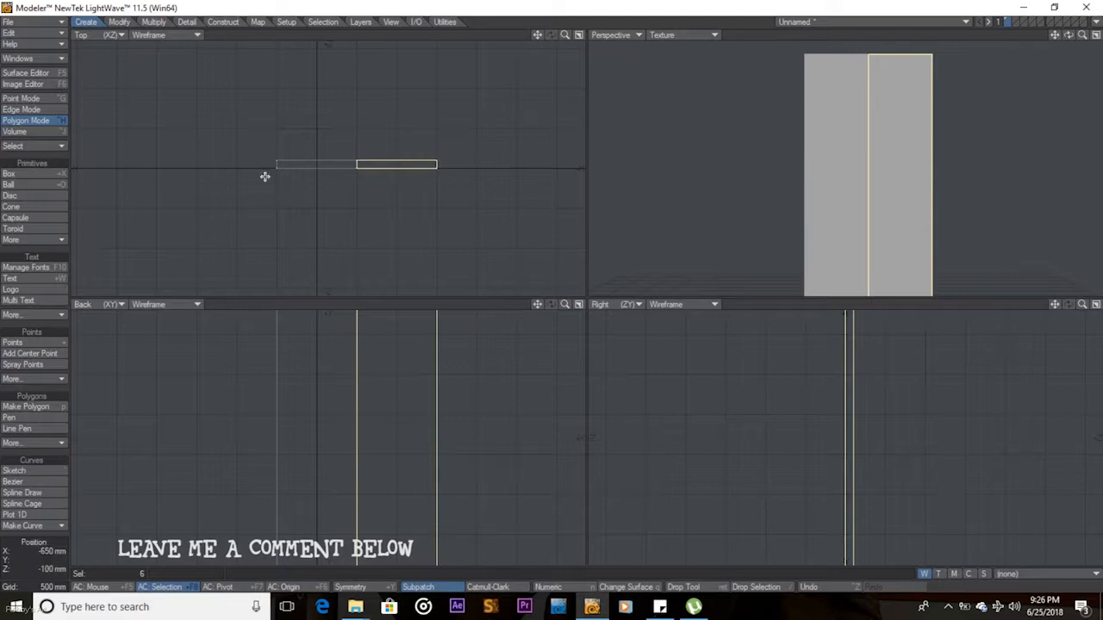
key(Delete)
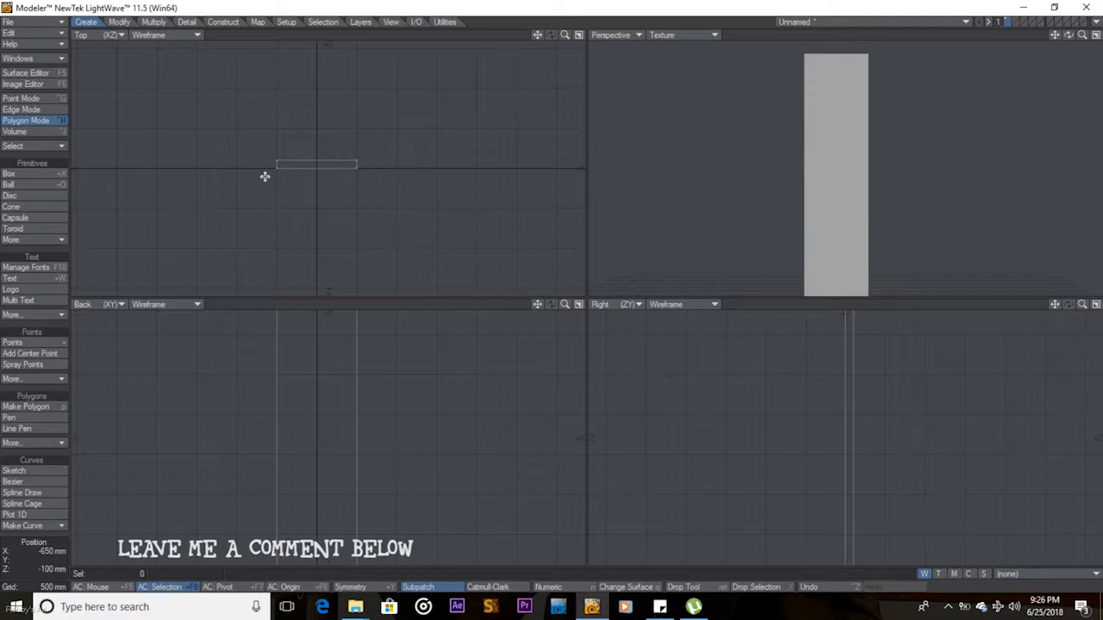
Duplicate the box one box width along positive X so the copy sits flush beside the original, and clear the selection
key(shift+apostrophe)
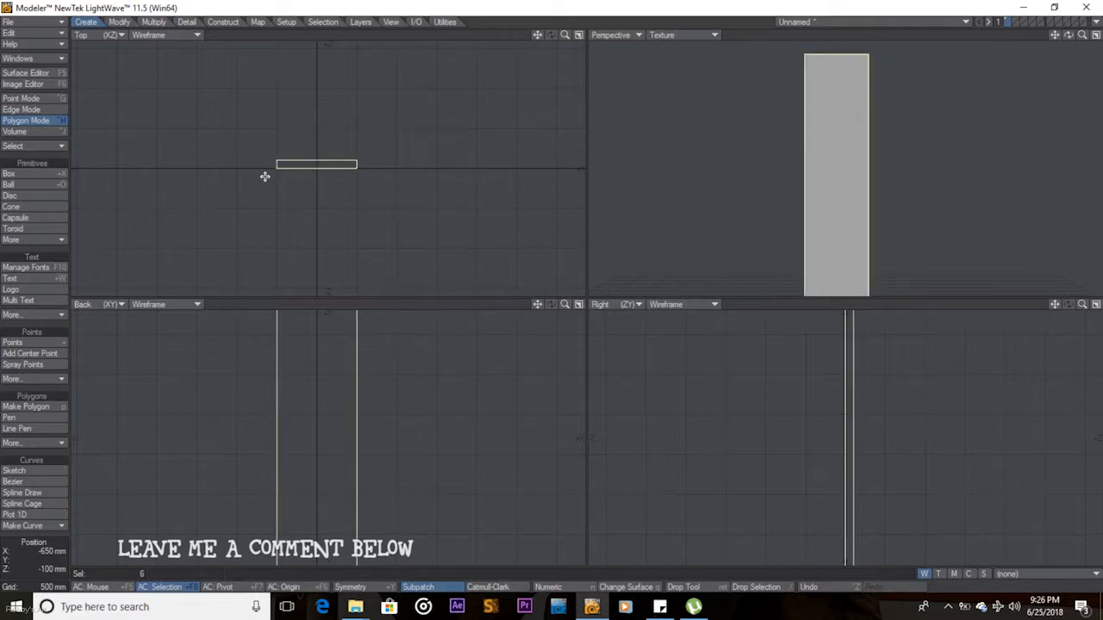
drag(265, 177, 346, 177)
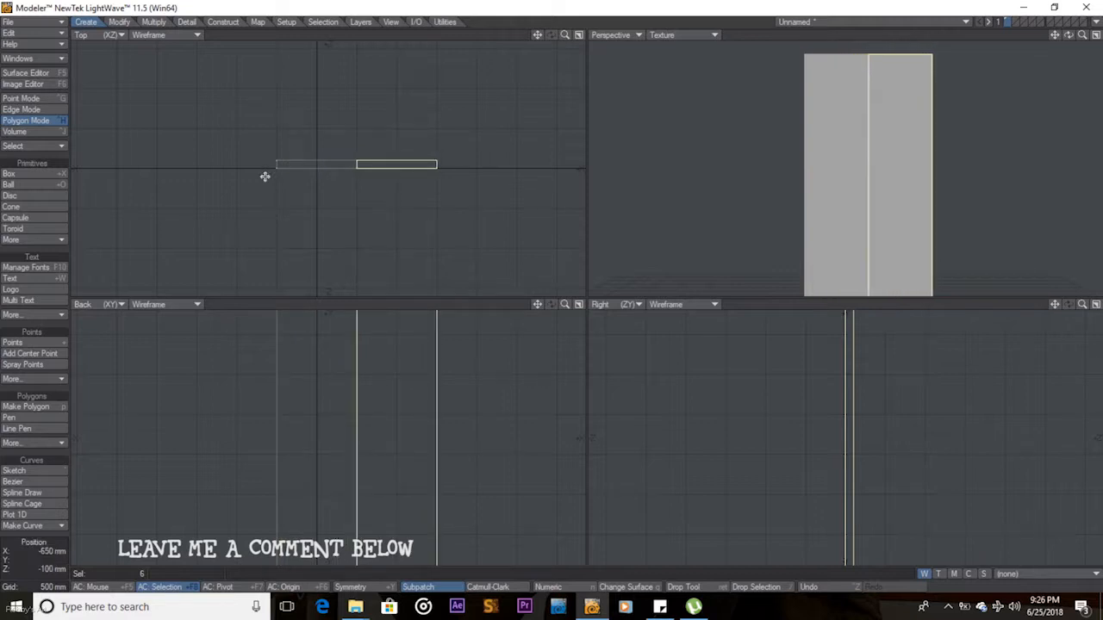
key(space)
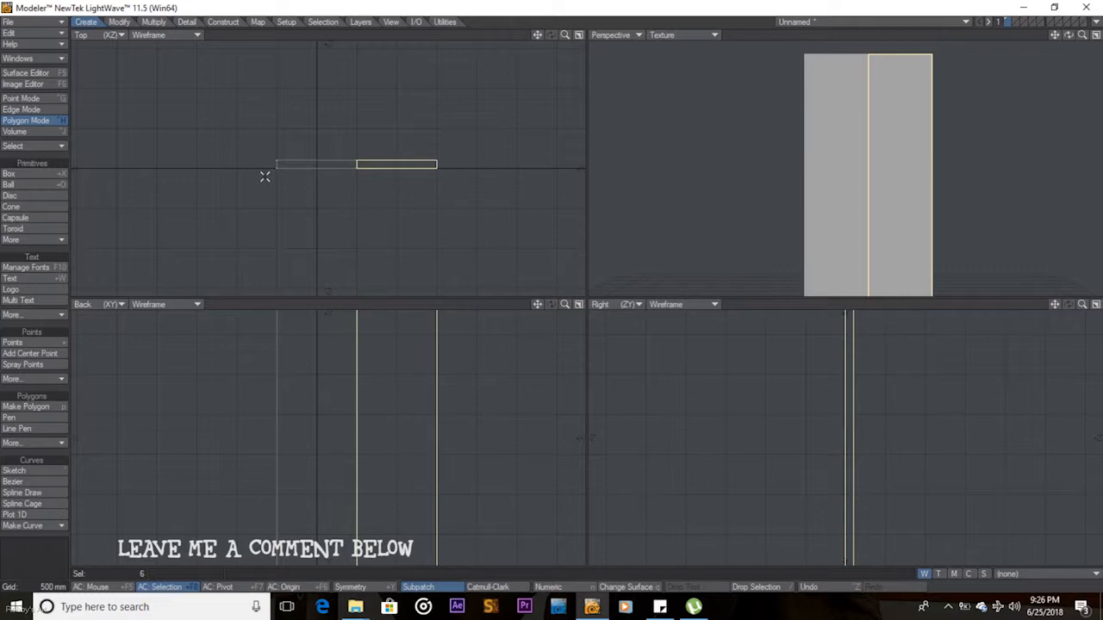
key(slash)
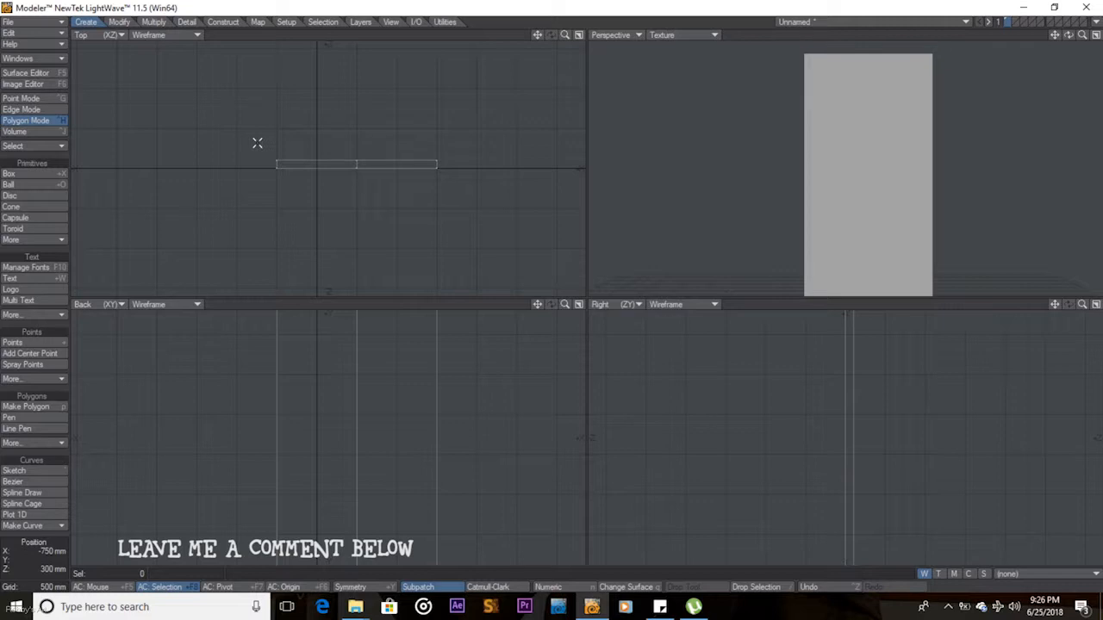
Duplicate both boxes along positive X, flush against the existing pair to make a row of four, and deselect them
key(shift+apostrophe)
key(t)
ctrl+drag(299, 181, 459, 181)
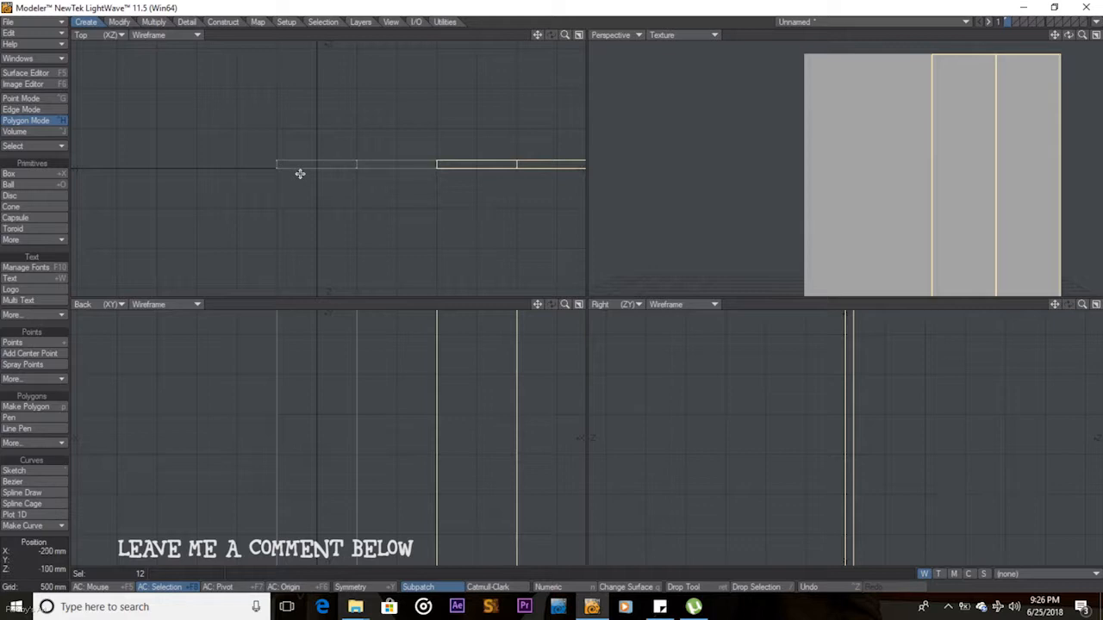
key(space)
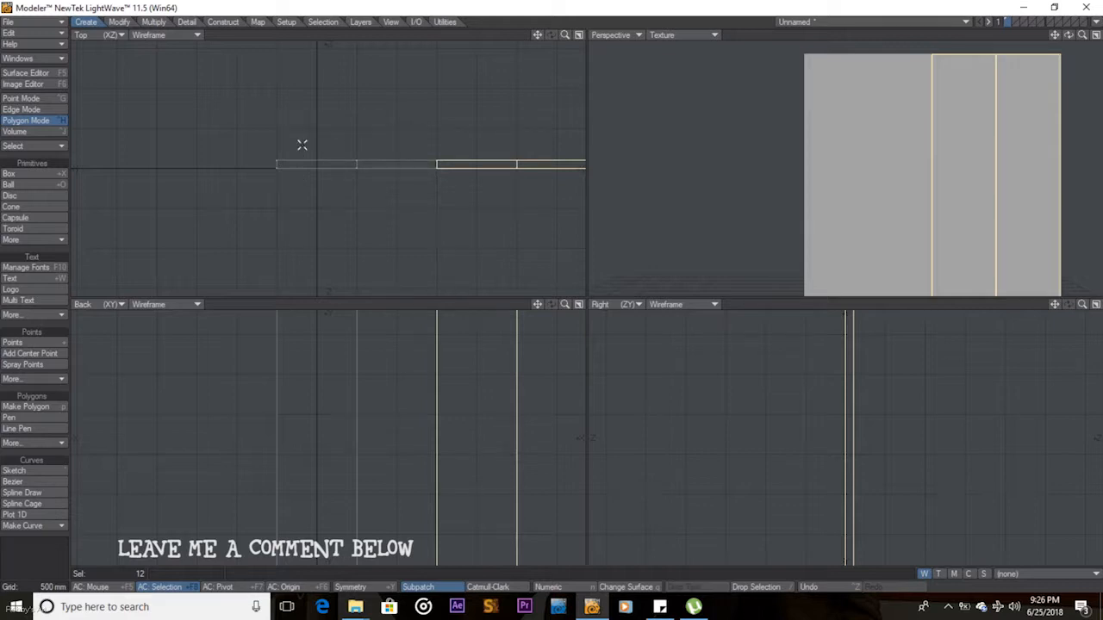
key(slash)
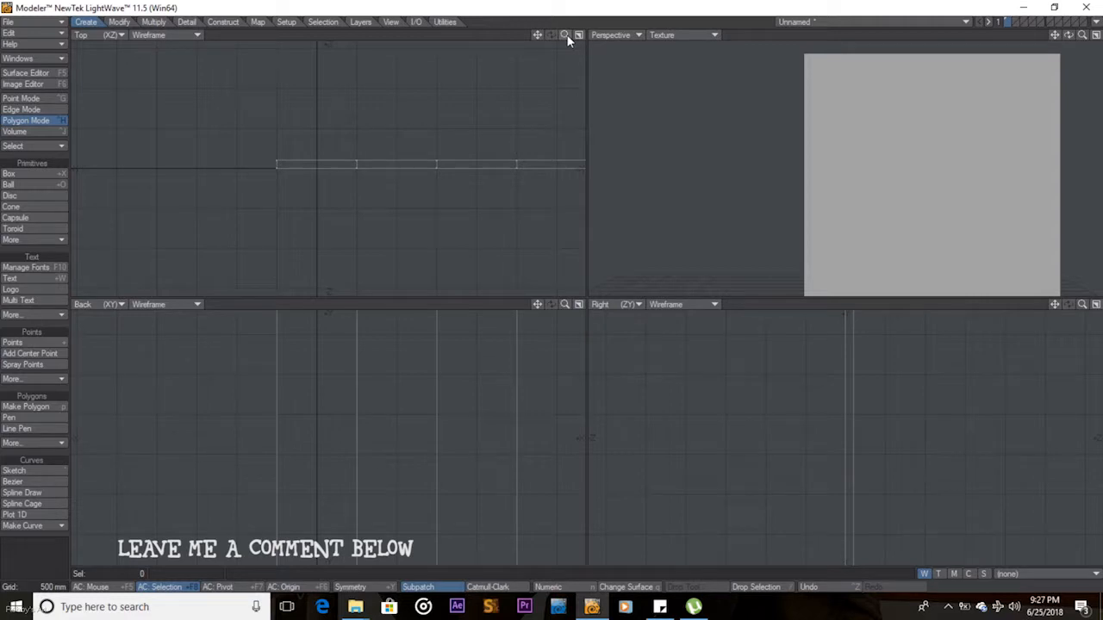
Duplicate the row of four boxes with a 4 m offset along X to make eight adjoining panels, and deselect them
key(a)
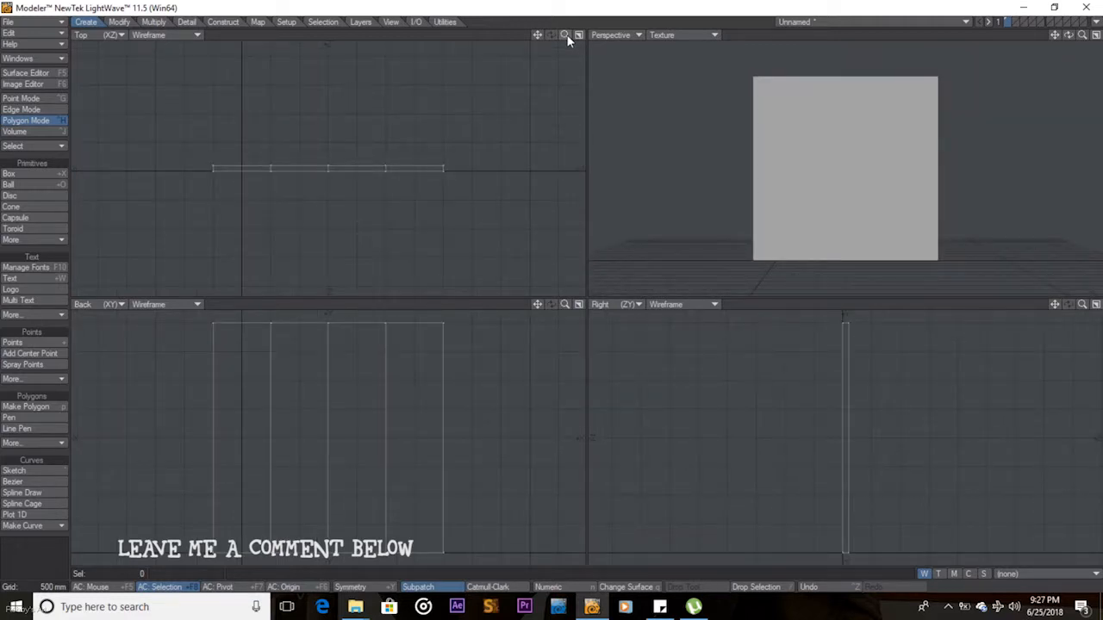
key(shift+apostrophe)
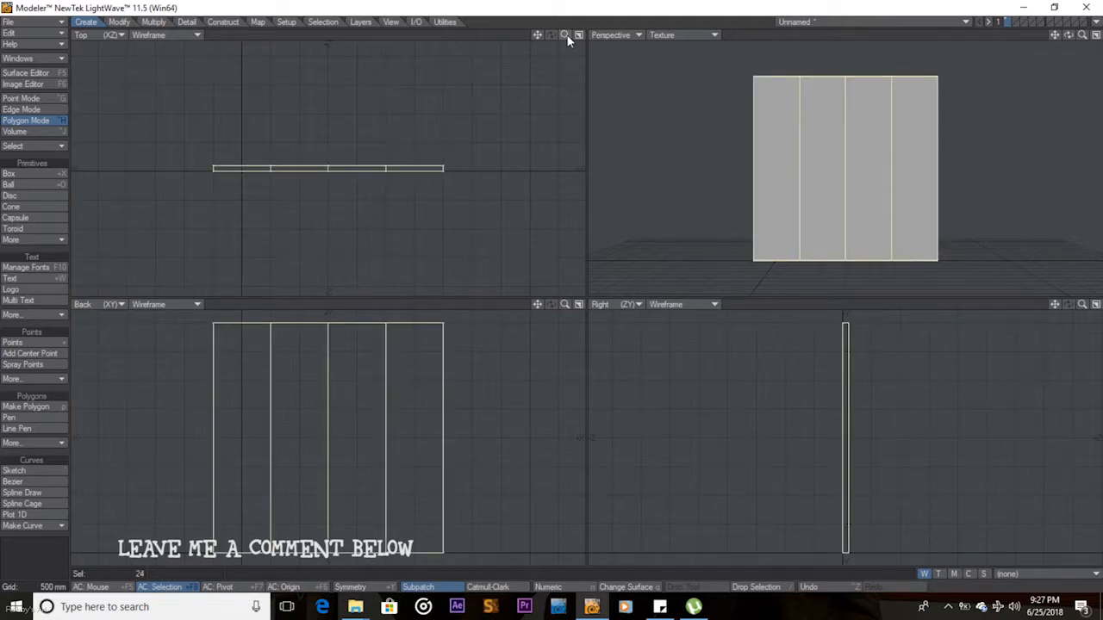
key(t)
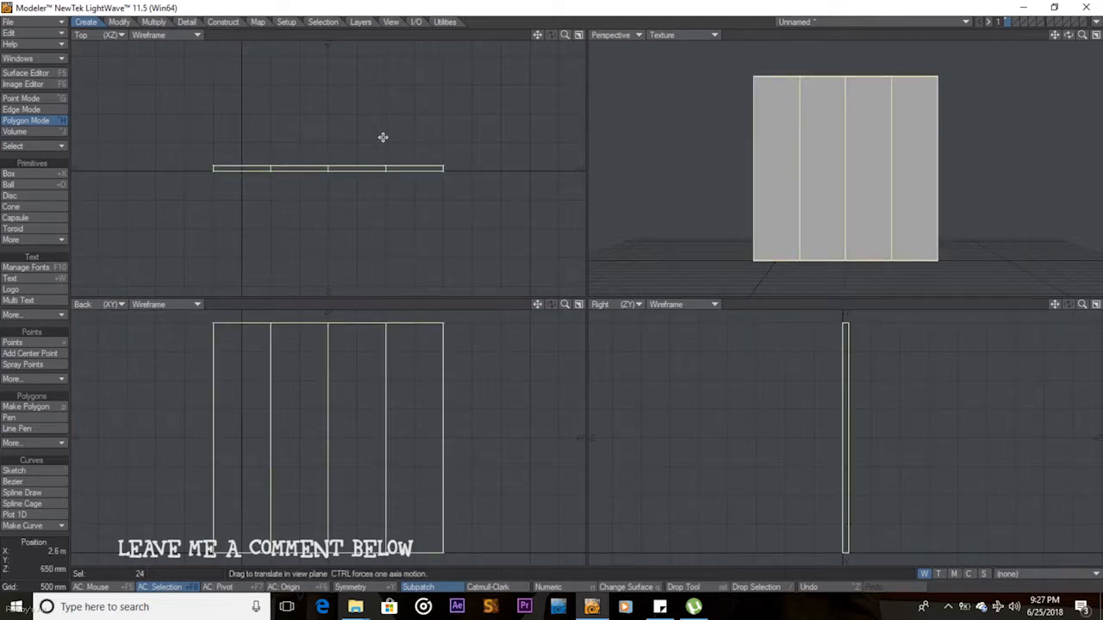
drag(356, 152, 586, 152)
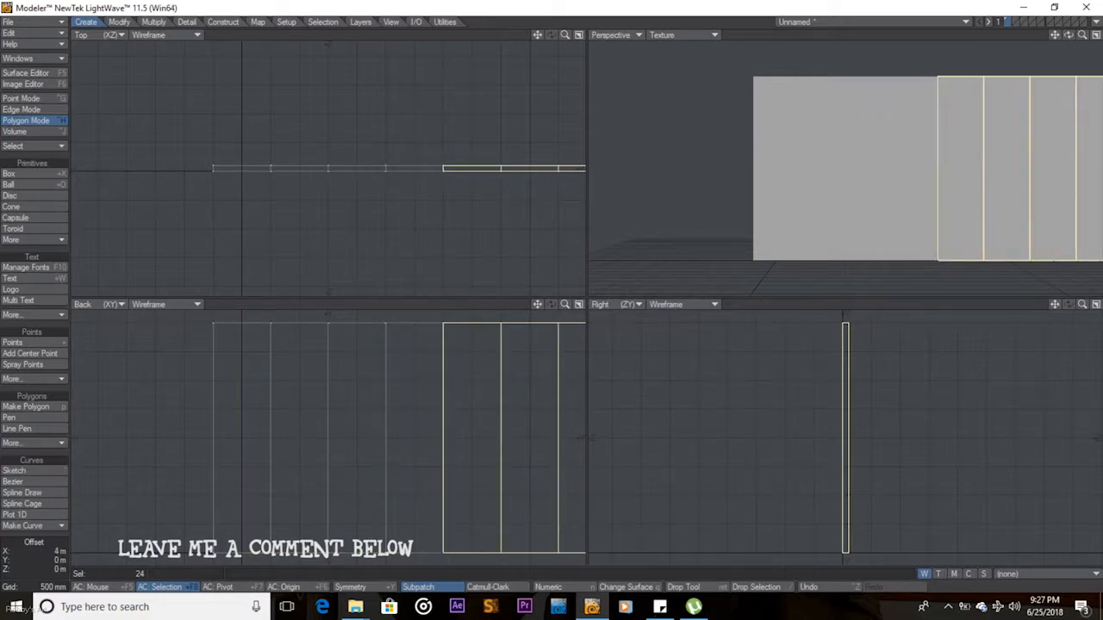
key(space)
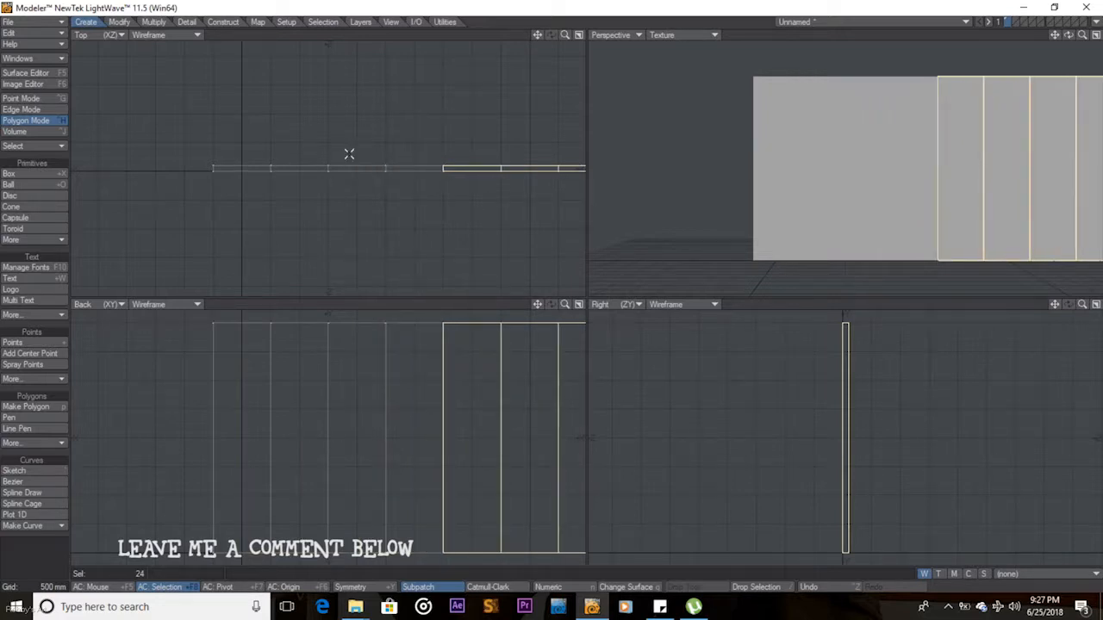
key(slash)
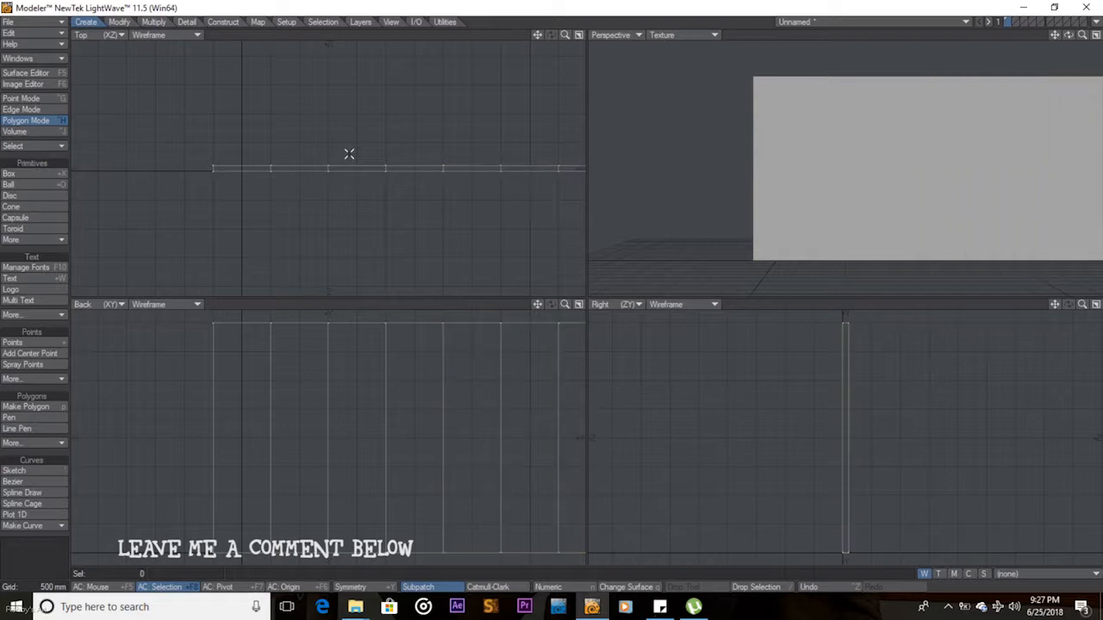
Duplicate the row of eight boxes with an 8 m offset along X to make sixteen adjoining panels, and deselect them
key(a)
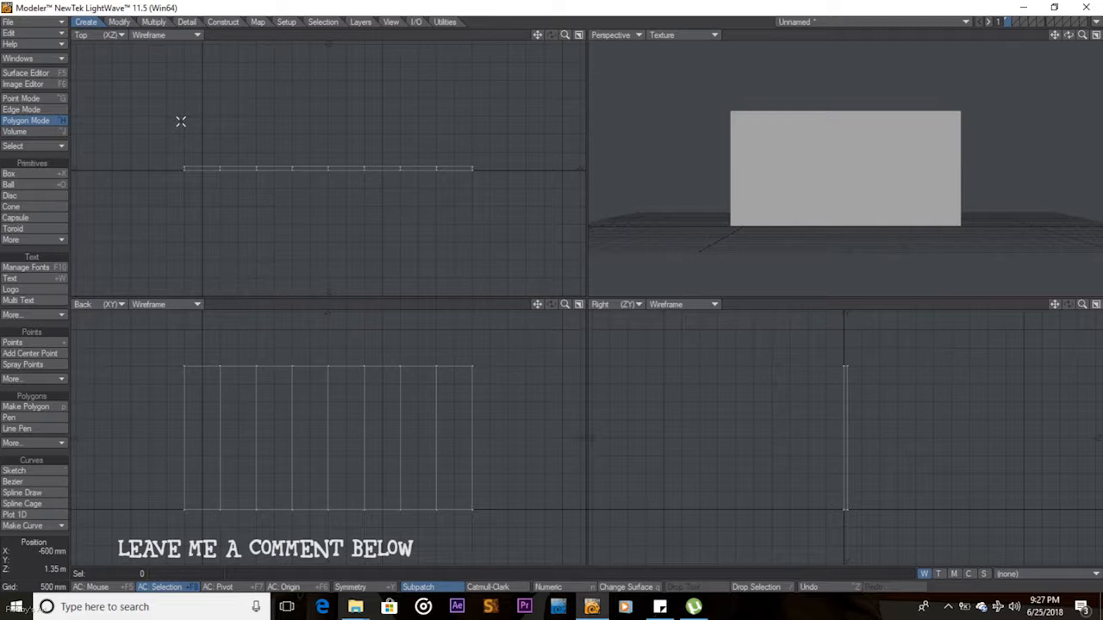
key(quotedbl)
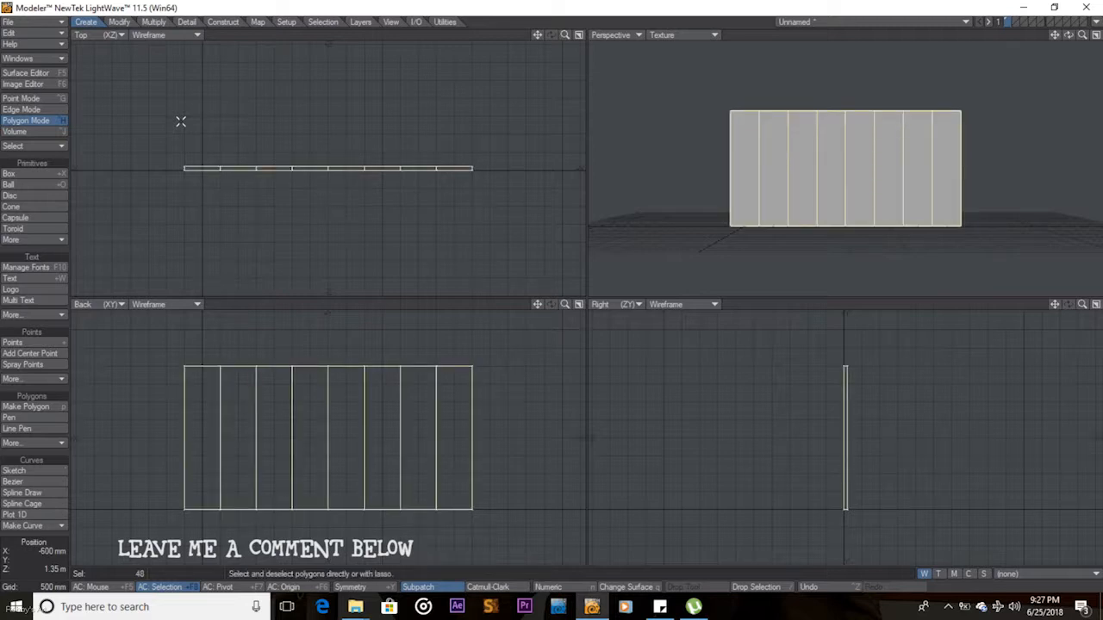
key(t)
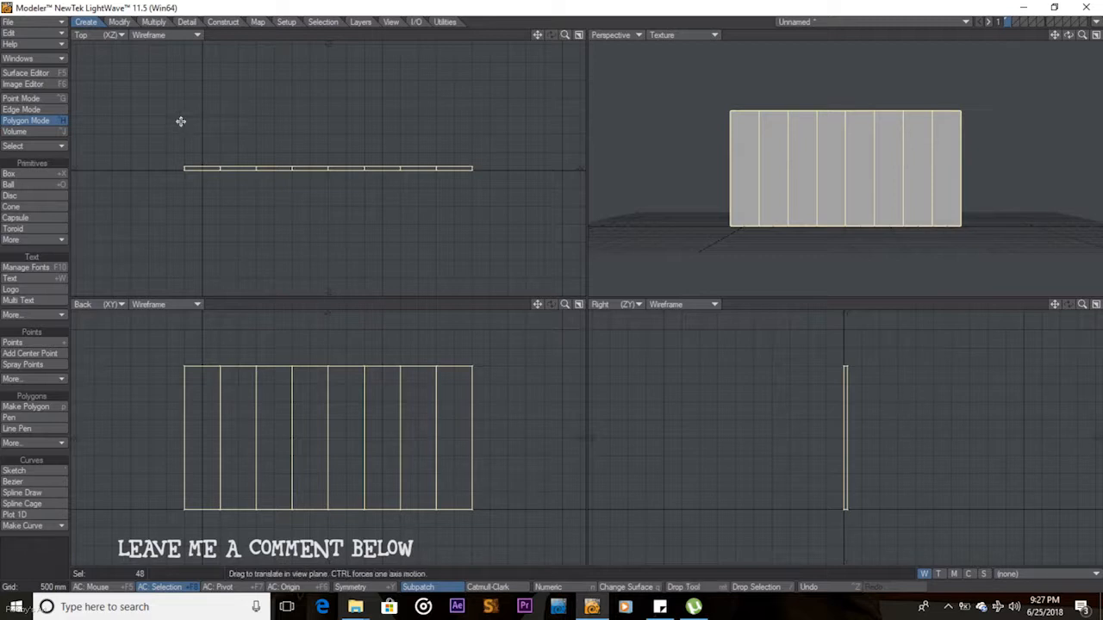
drag(180, 121, 468, 122)
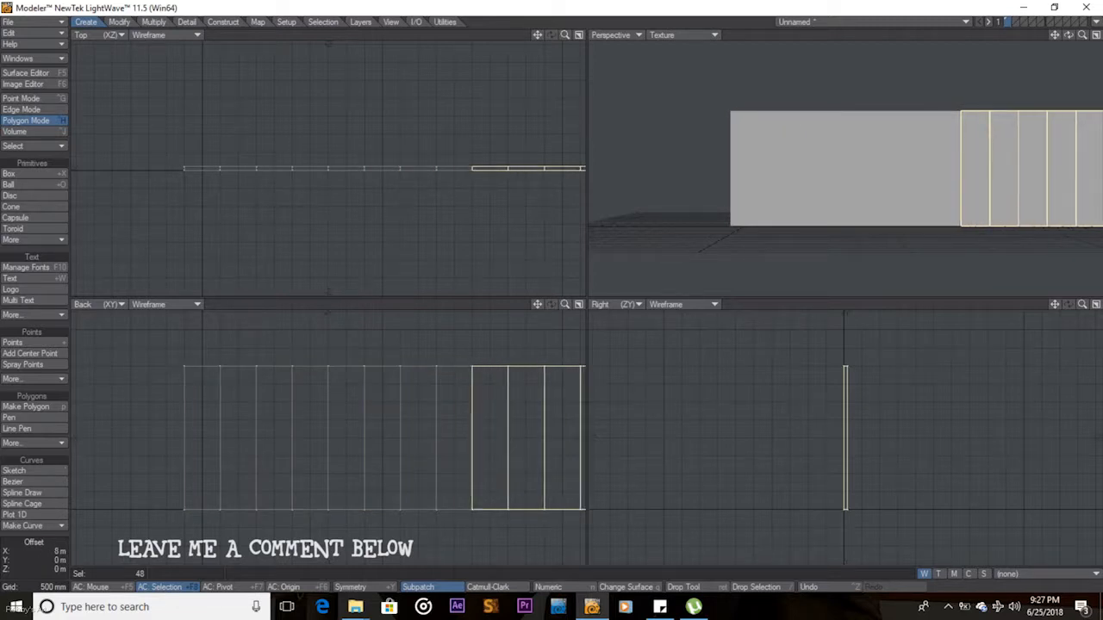
key(space)
click(186, 156)
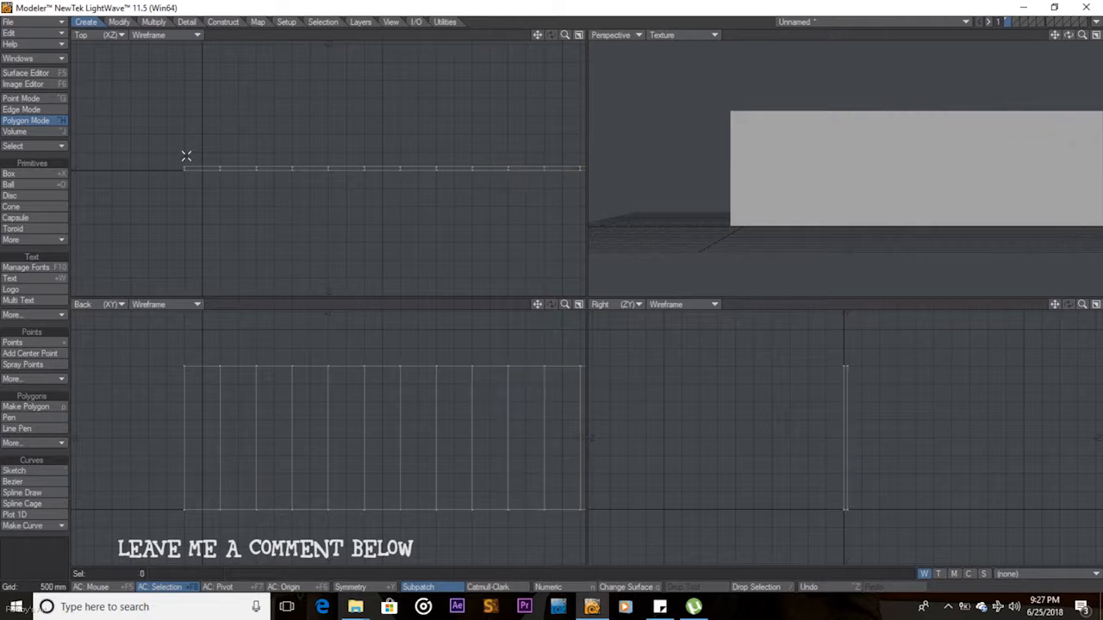
Select the vertical front edges of all sixteen panels in edge mode
key(a)
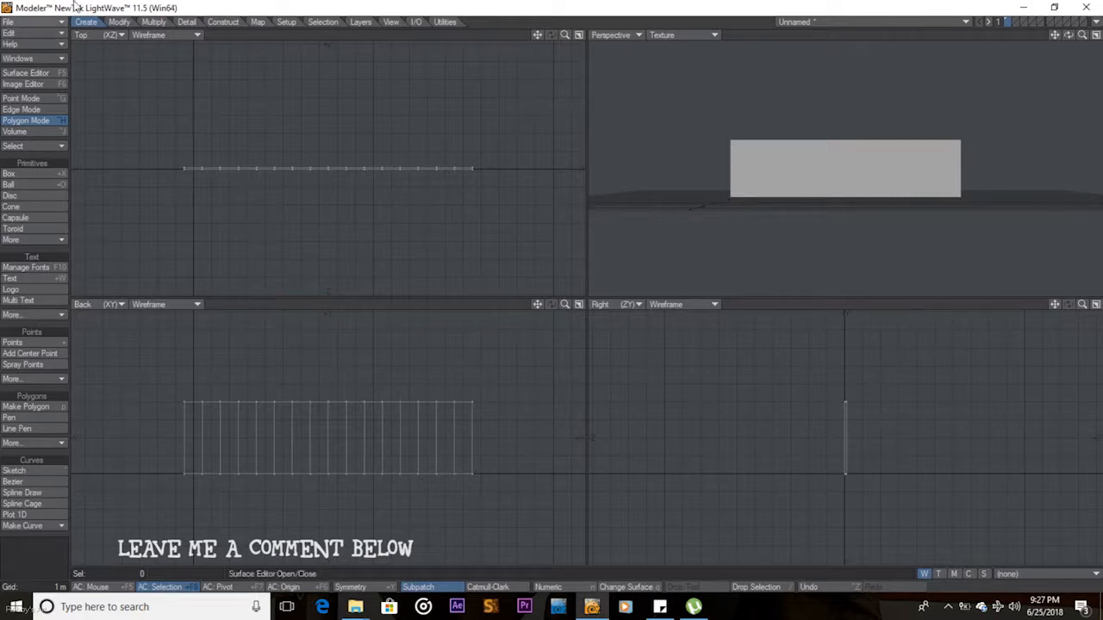
click(29, 108)
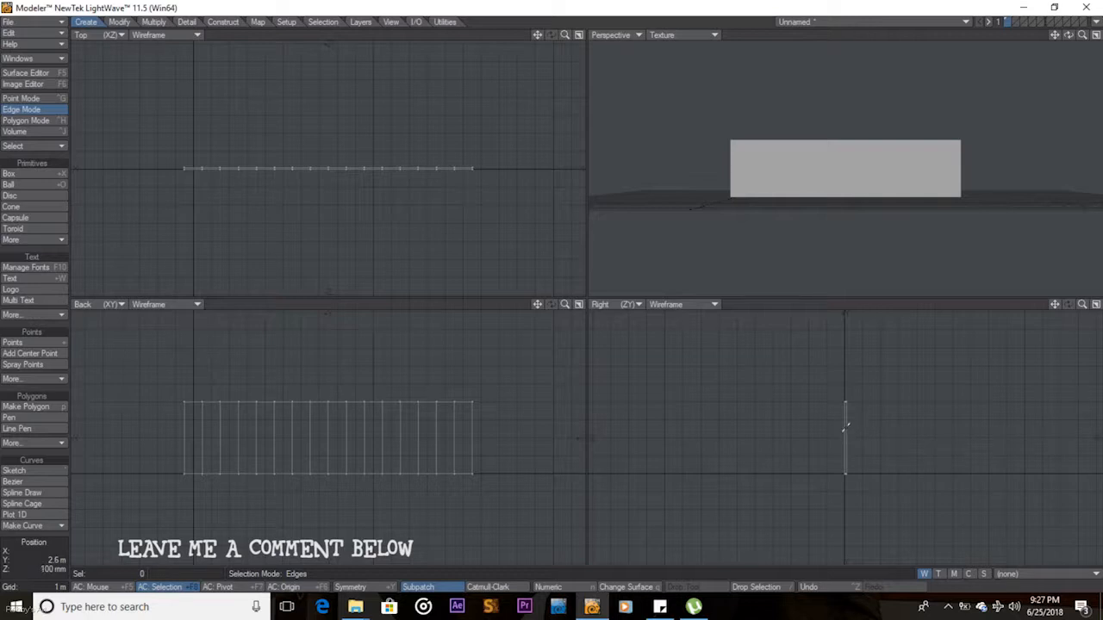
key(a)
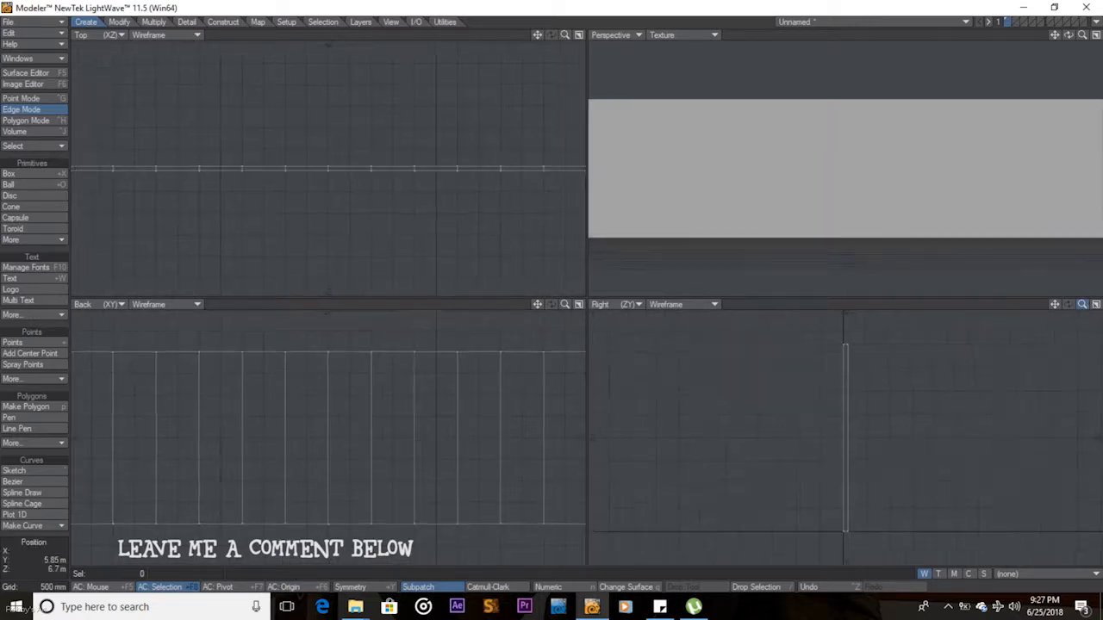
drag(848, 407, 837, 408)
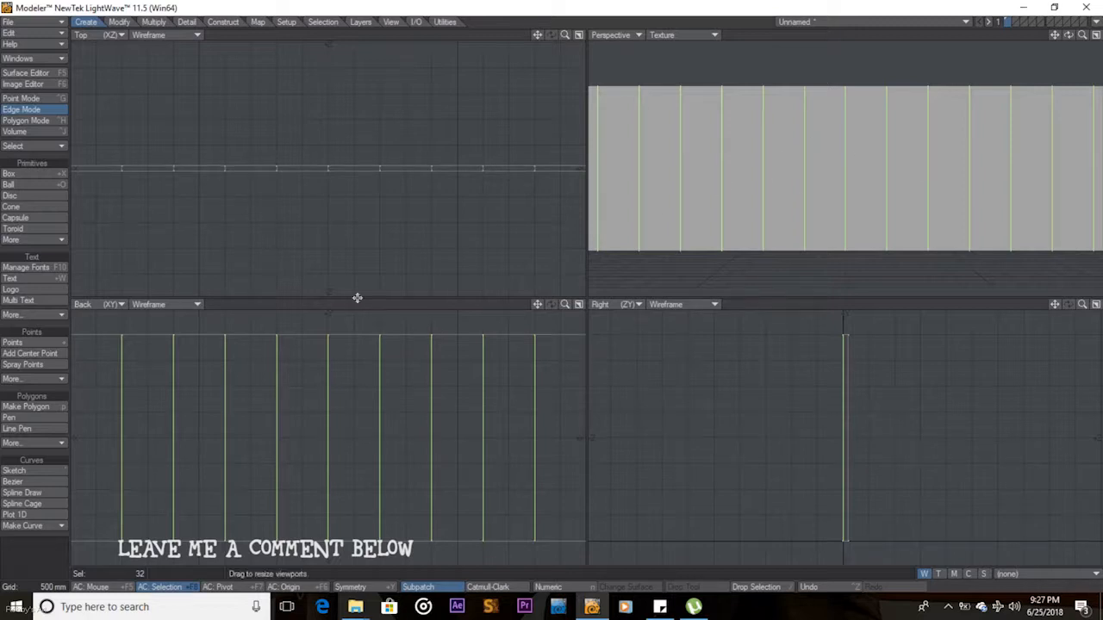
Round the selected panel edges with Rounder using 2 rounding polygons and a 30 mm inset, and clear the selection
click(153, 21)
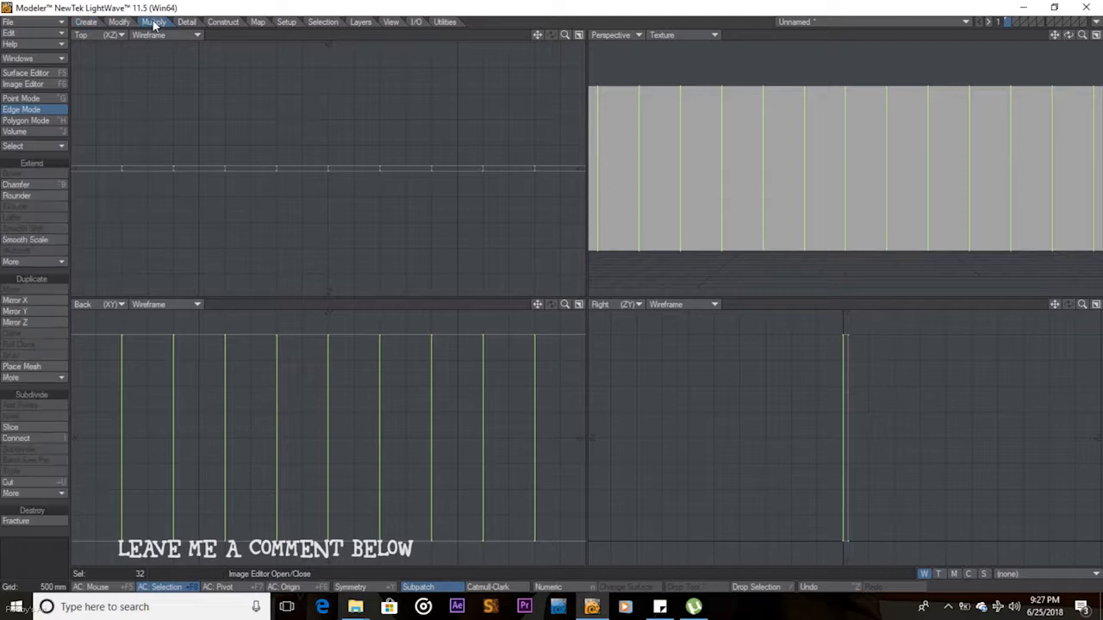
click(34, 195)
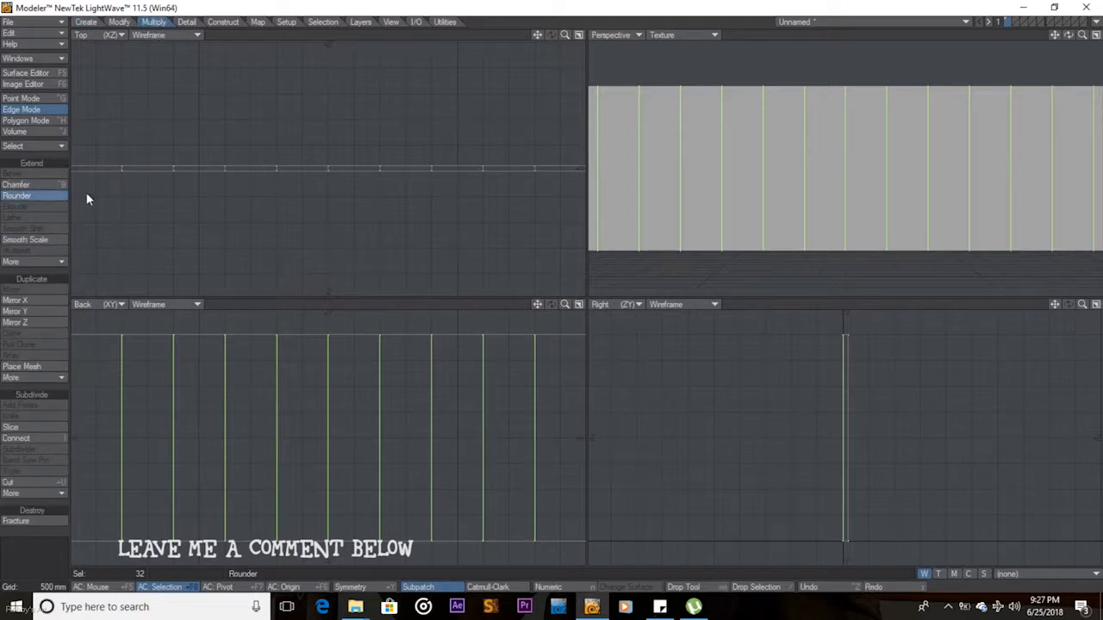
click(549, 587)
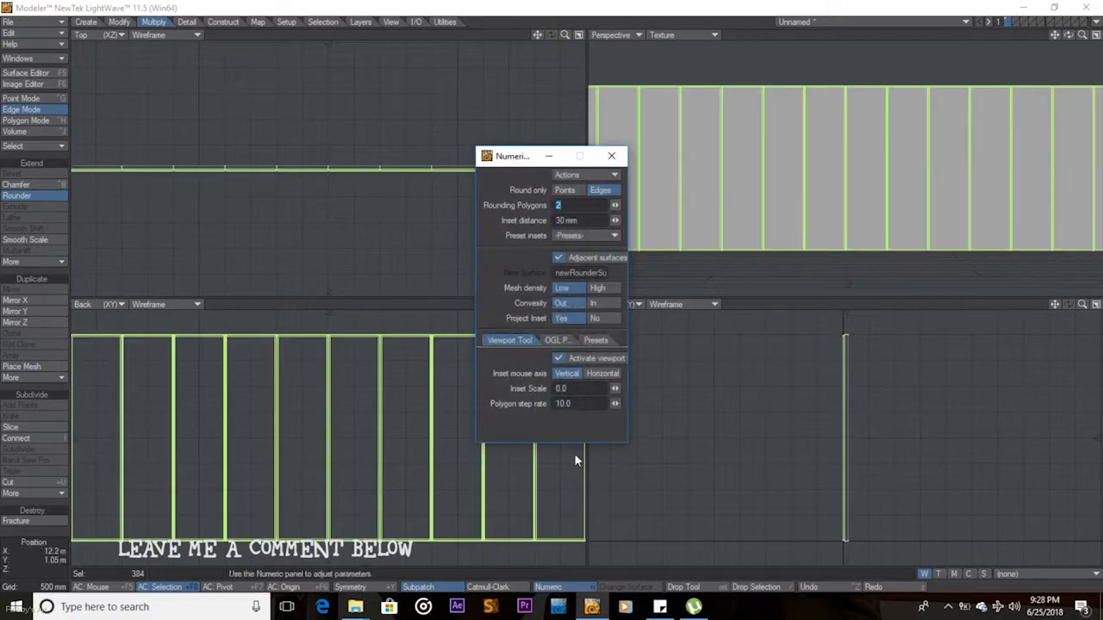
click(556, 220)
double_click(559, 221)
double_click(579, 205)
click(611, 157)
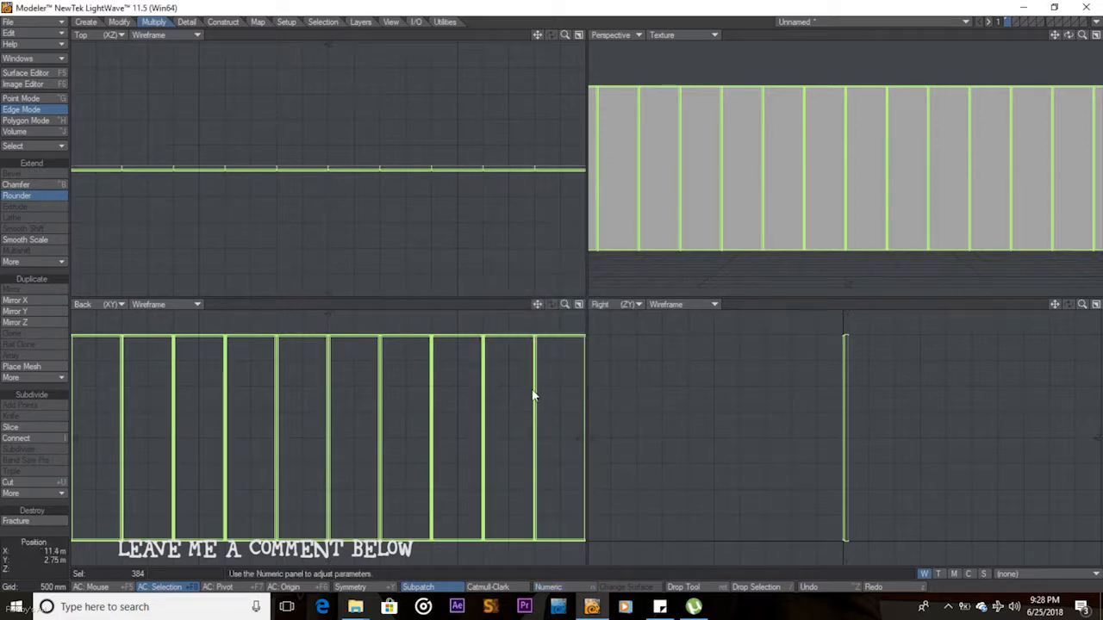
key(space)
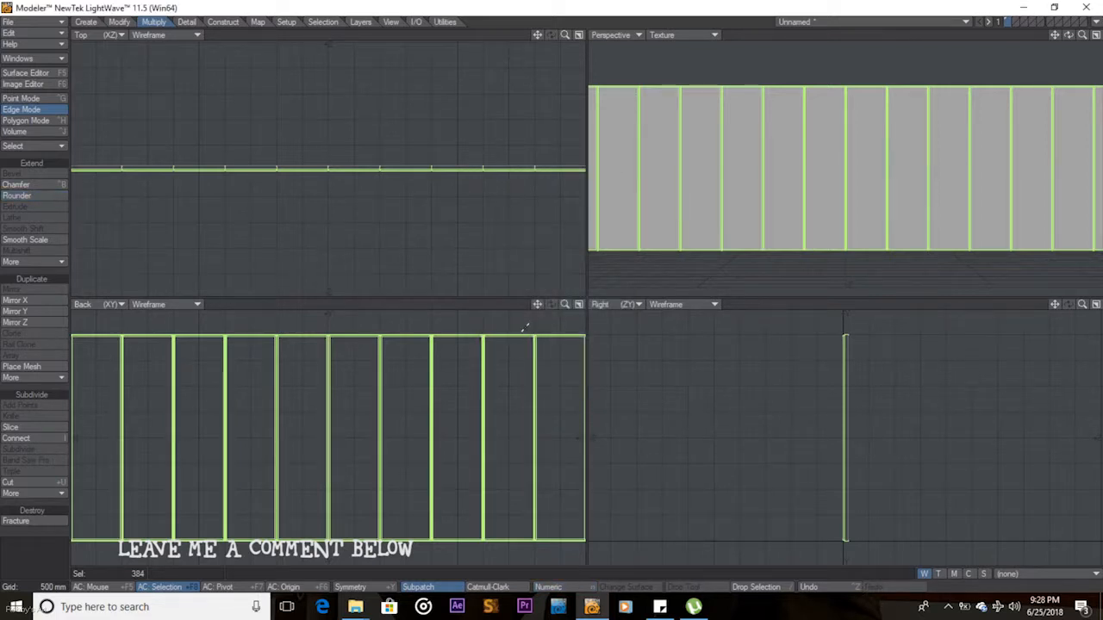
key(/)
key(a)
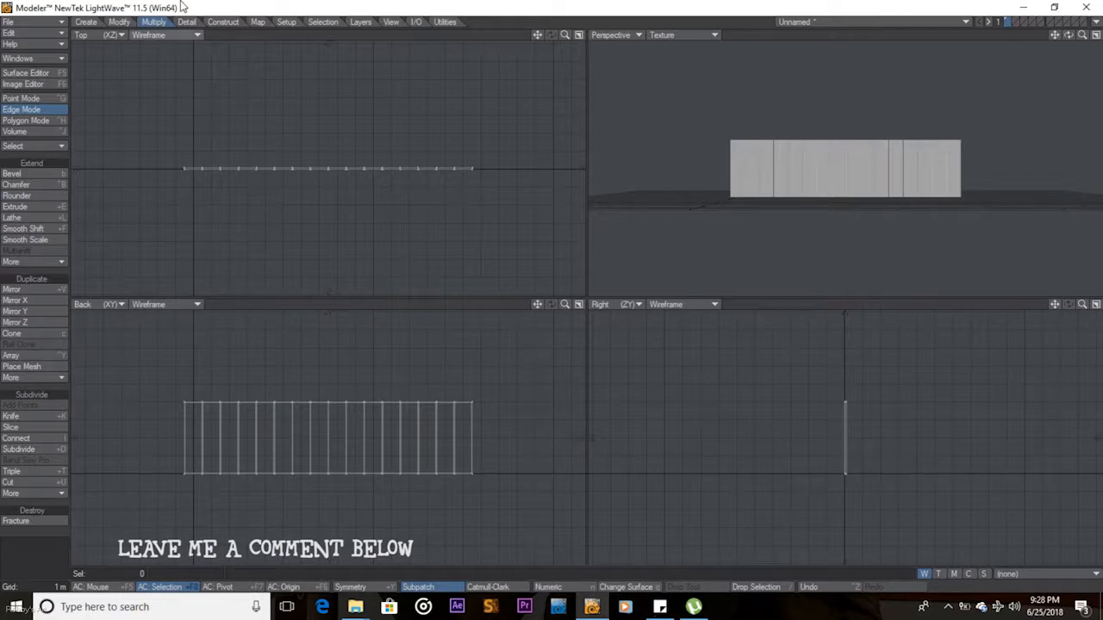
Bend the whole row of panels around the vertical axis until its two ends meet in a closed ring
click(119, 24)
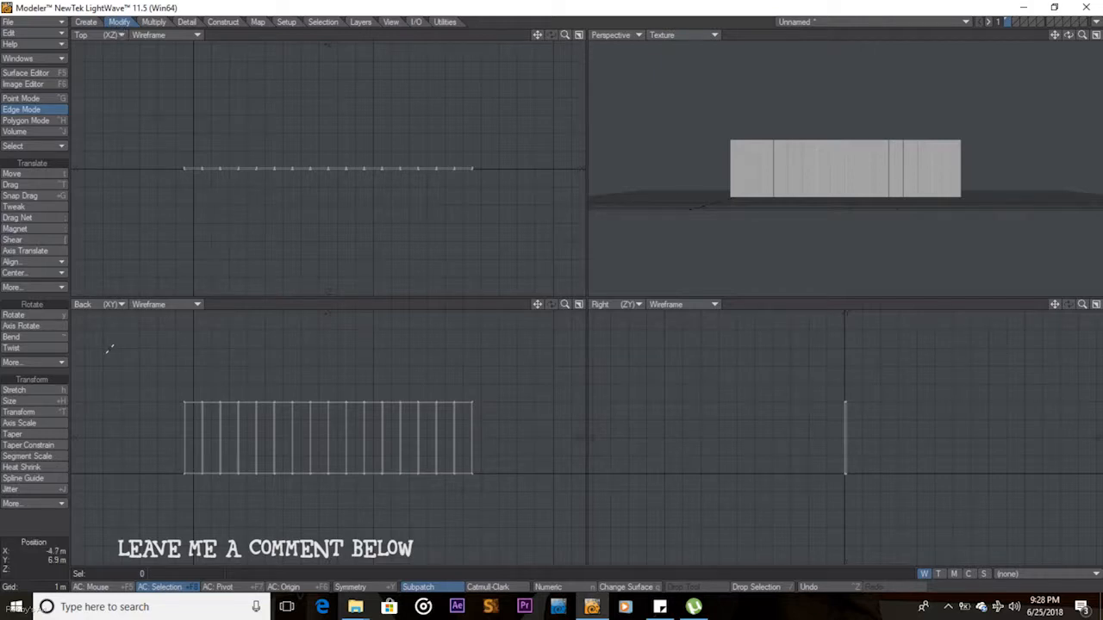
click(21, 433)
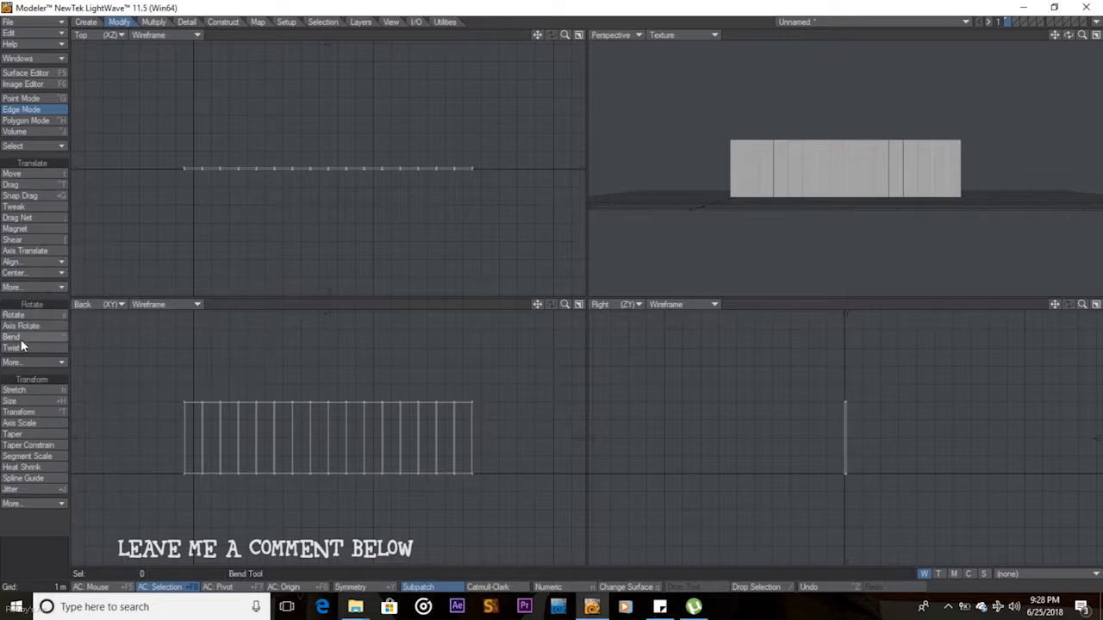
click(21, 337)
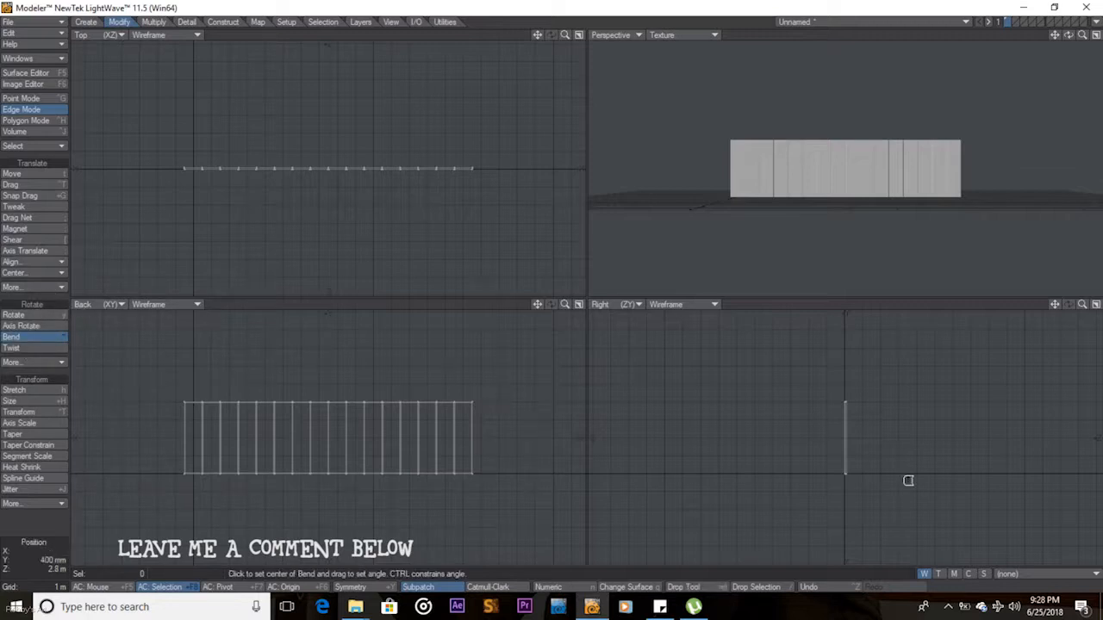
click(845, 436)
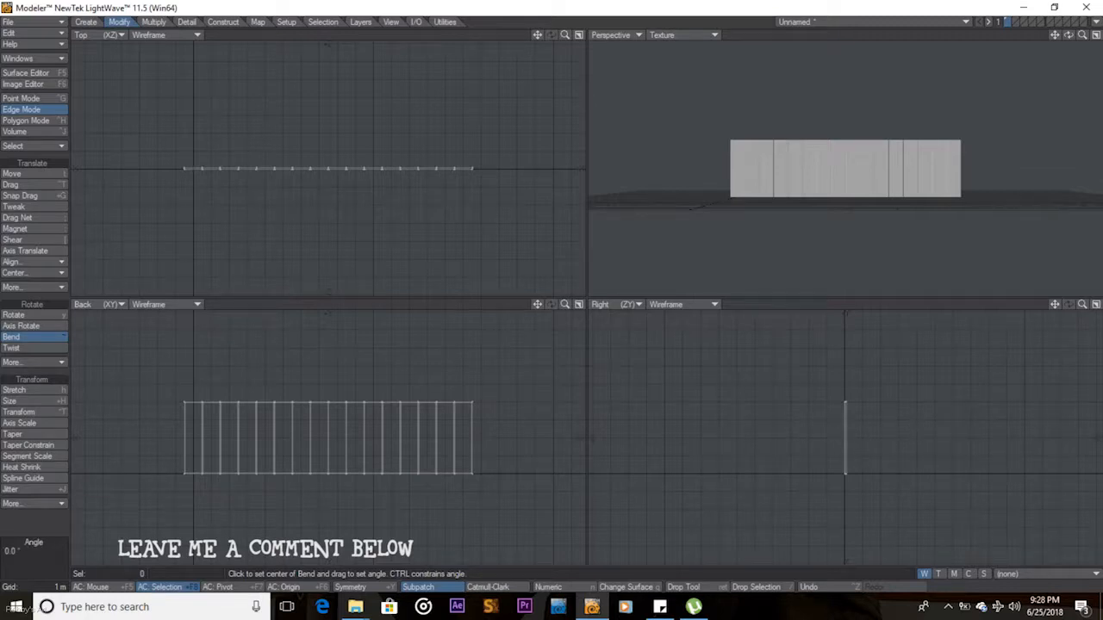
drag(844, 436, 1102, 447)
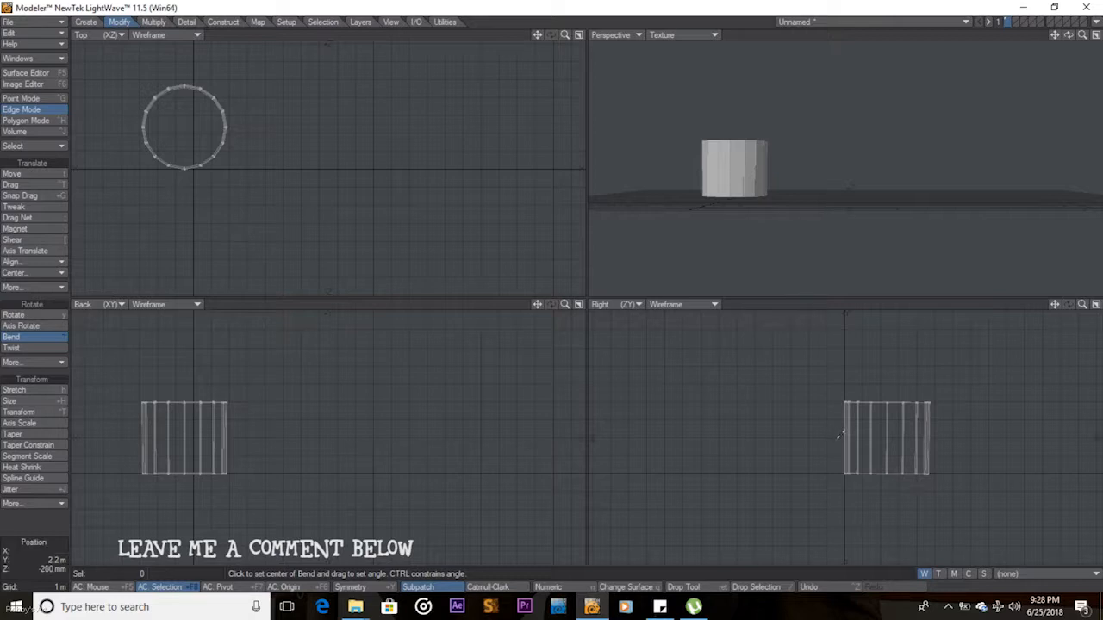
key(space)
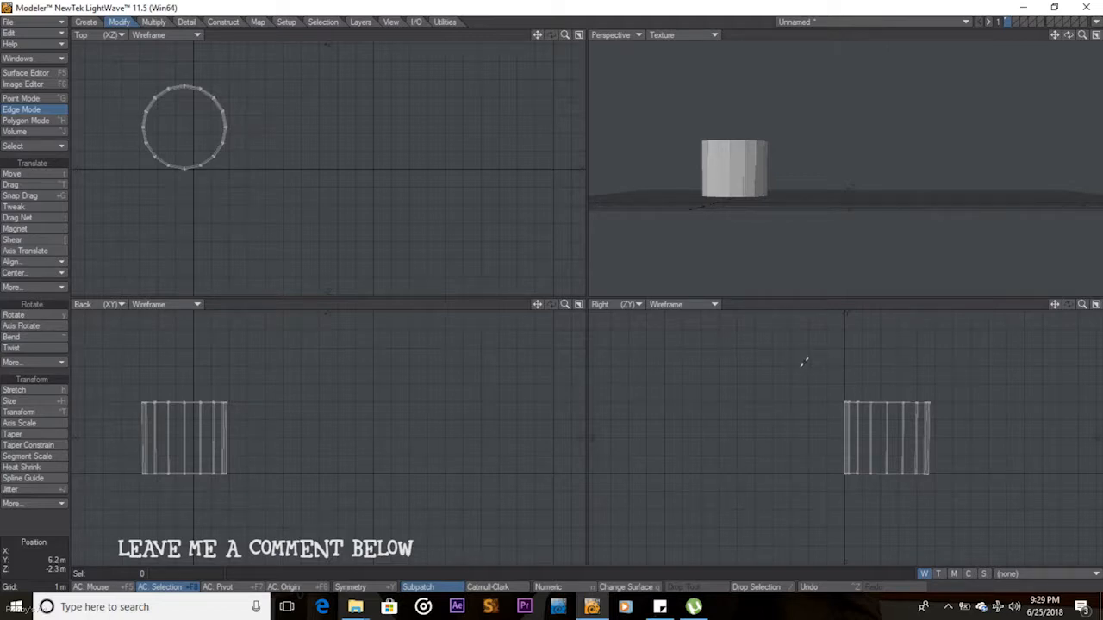
Select all the top edges of the ring and move them up about 2 m to make the panels taller
mouse_move(805, 362)
right_down()
mouse_move(959, 365)
mouse_move(957, 410)
mouse_move(848, 425)
mouse_move(823, 382)
right_up()
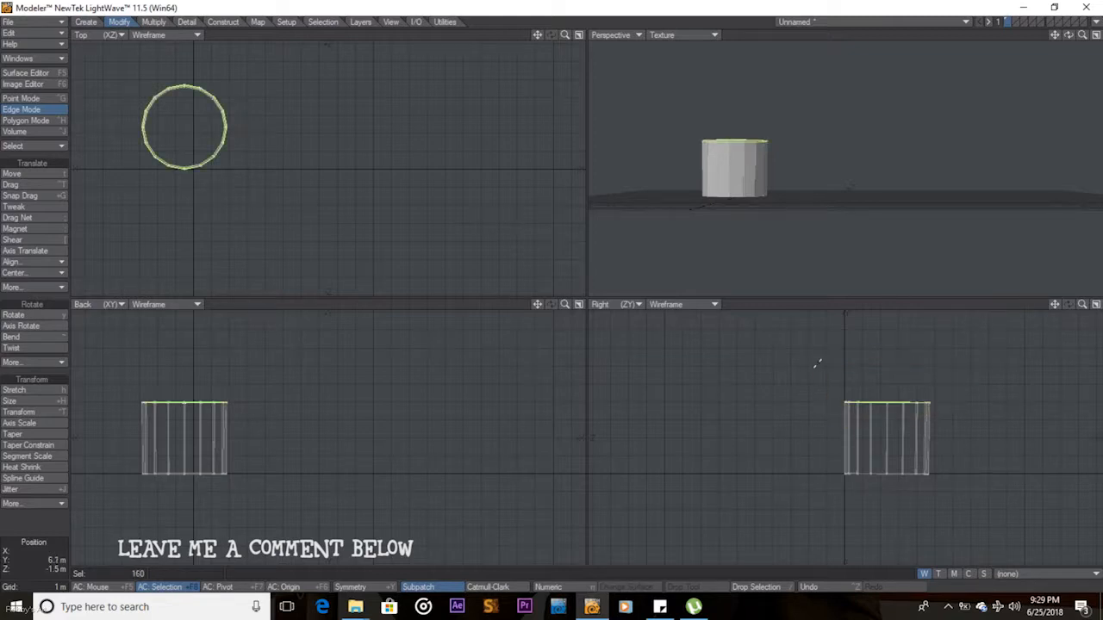
key(t)
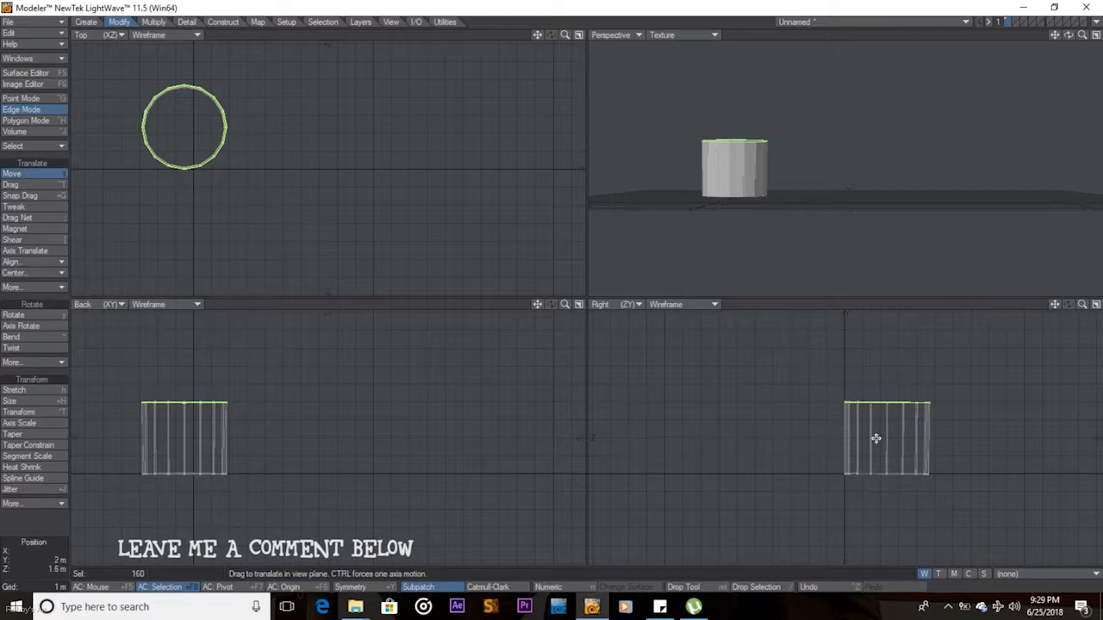
drag(877, 426, 876, 389)
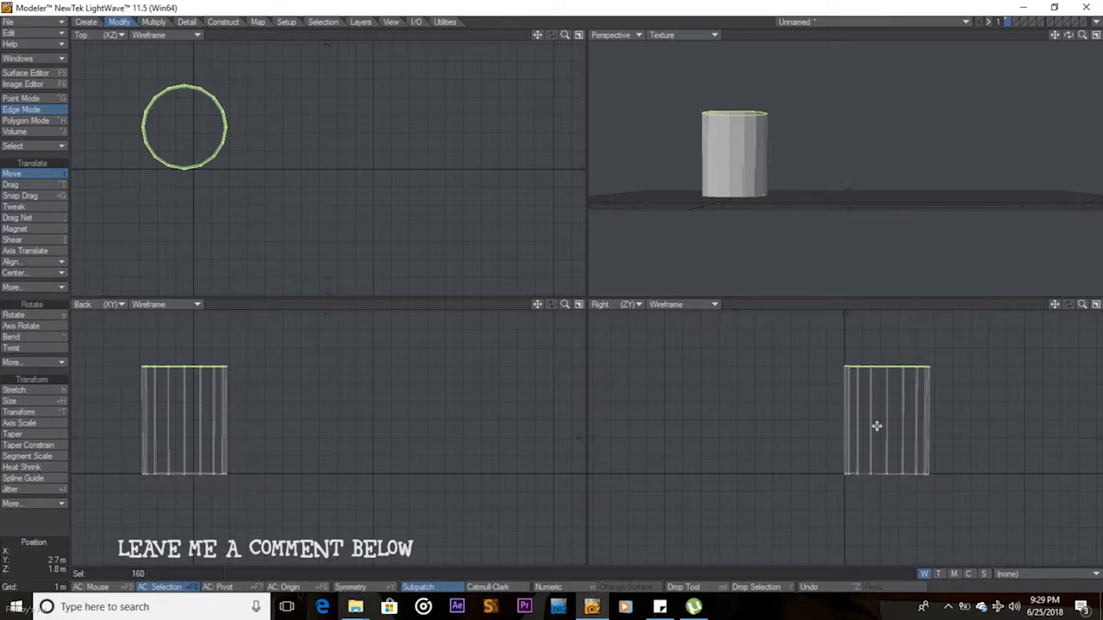
Enlarge the selected top edges about 30% around the ring's centre to flare the rim into a bucket shape, and deselect them
key(shift+h)
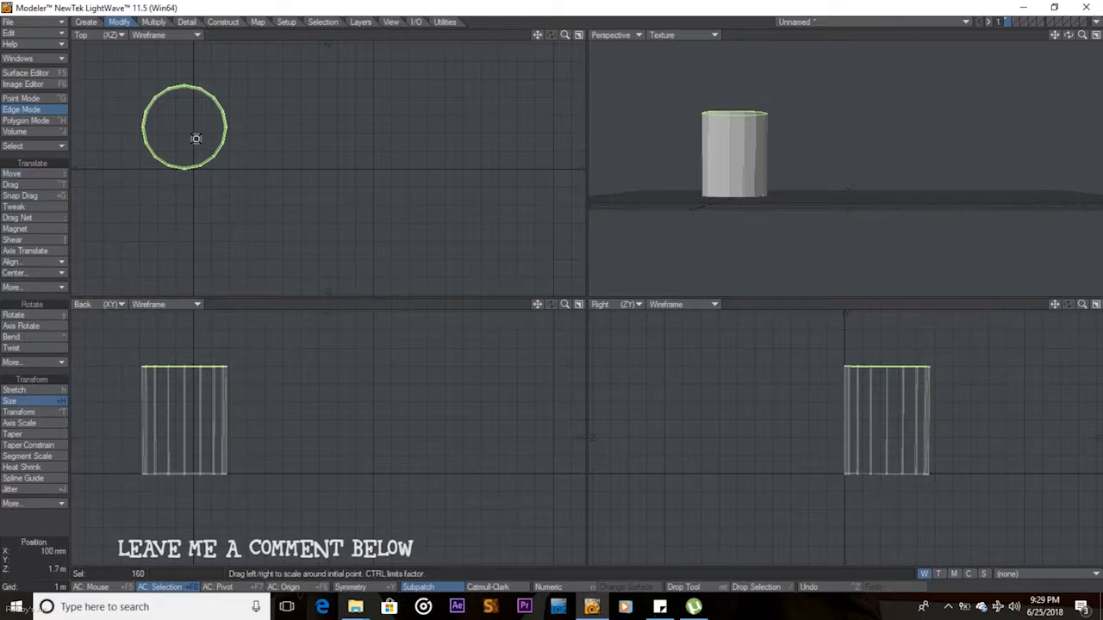
drag(195, 139, 255, 139)
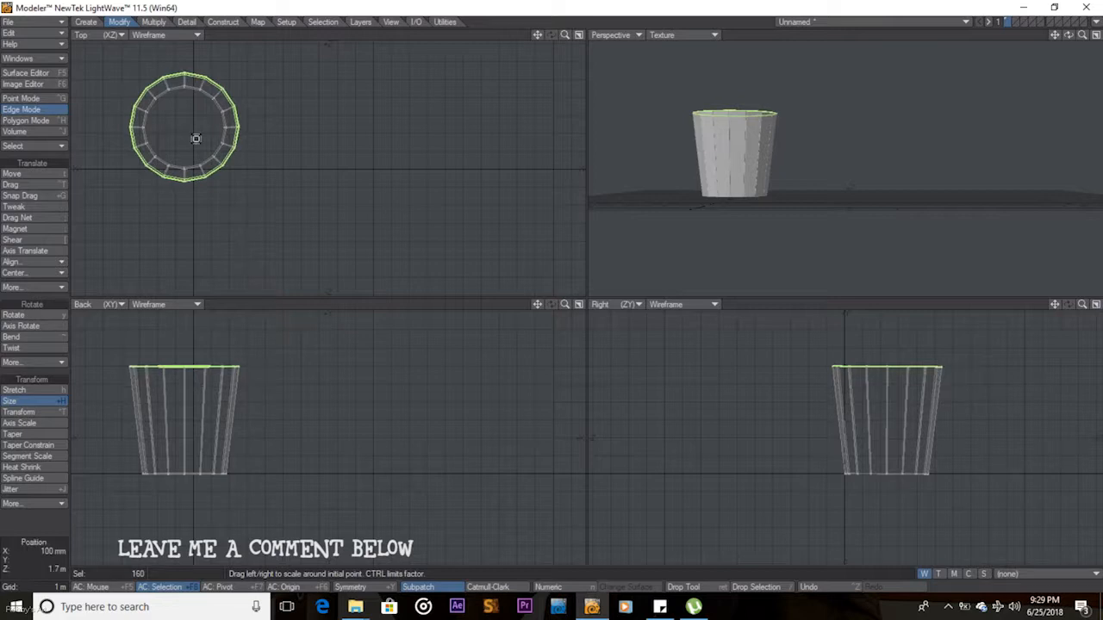
key(space)
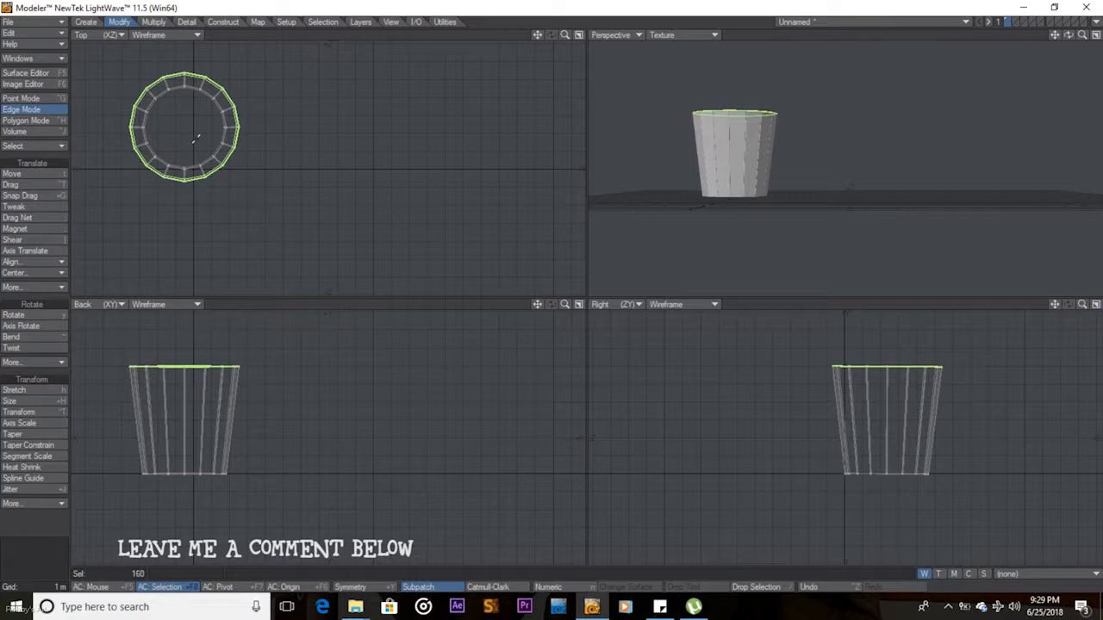
key(/)
key(a)
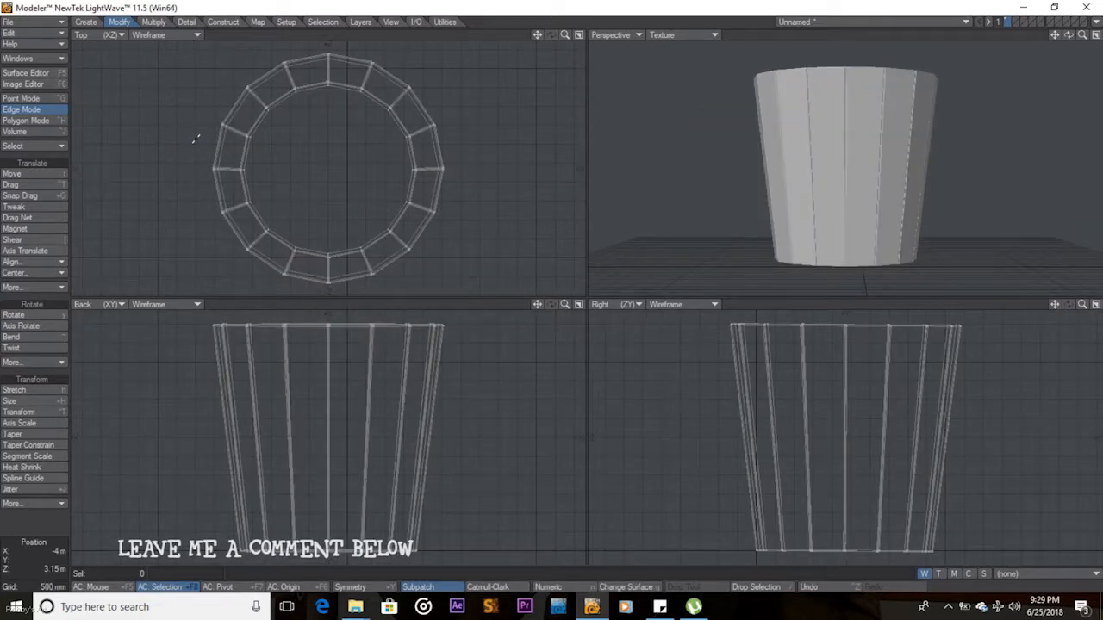
Make the empty second layer active and show the bucket's layer in the background as a reference
drag(1067, 36, 1065, 76)
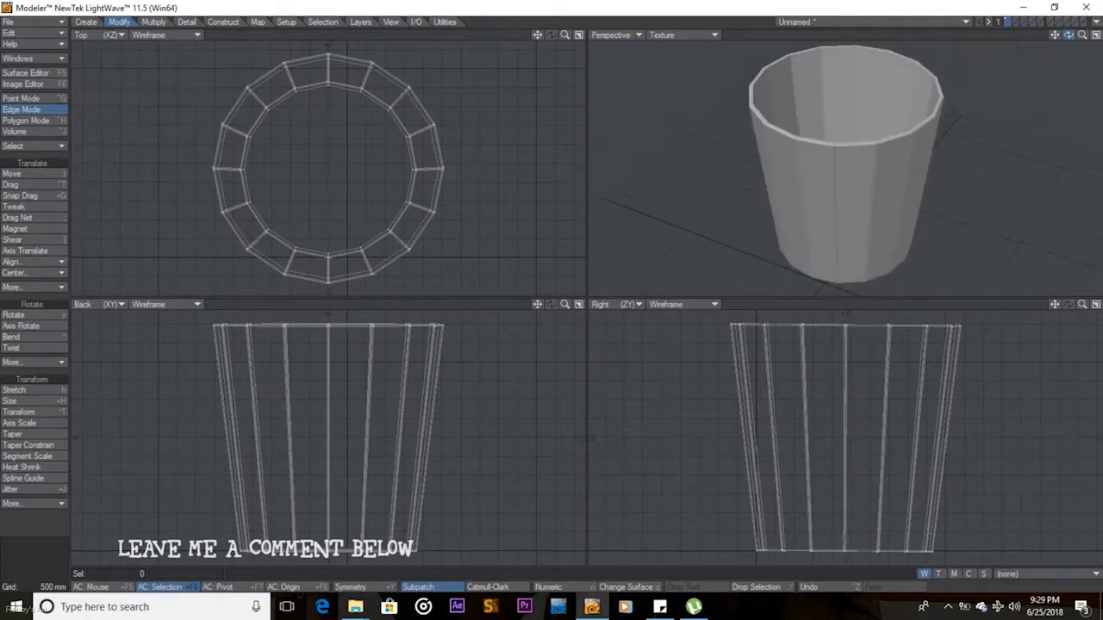
click(1016, 22)
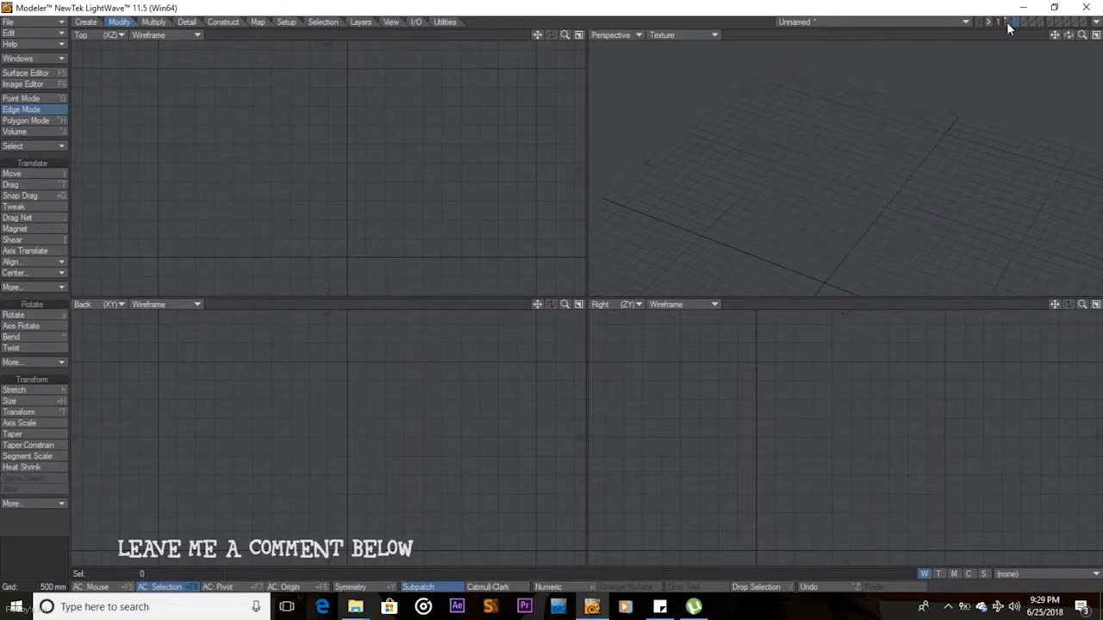
click(1010, 25)
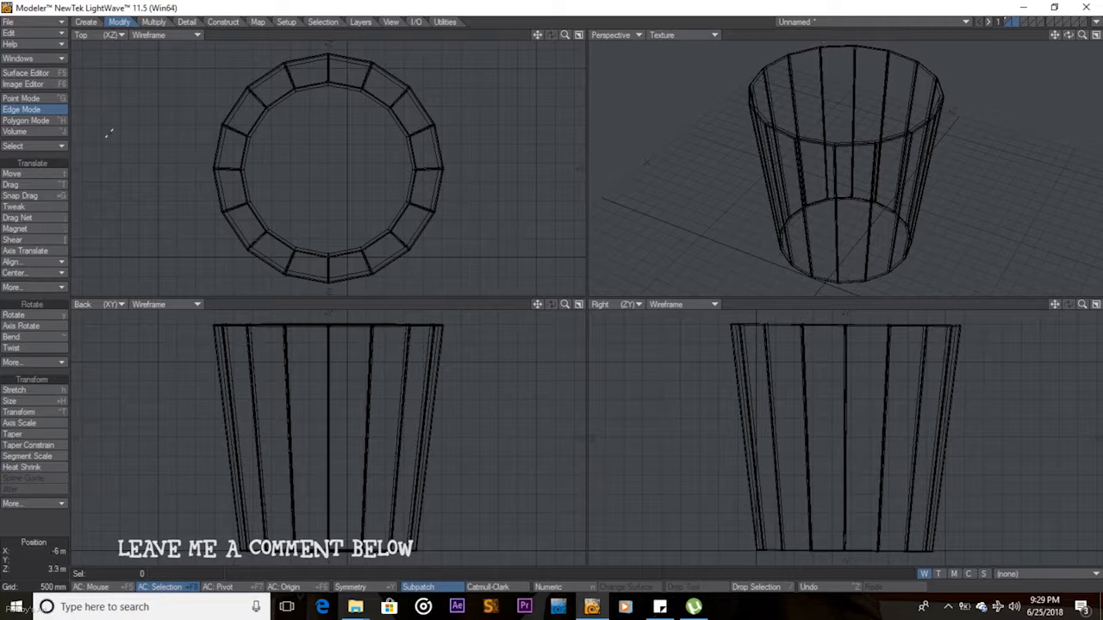
Create a disc centred in the bucket at mid-height, about 2.25 by 2.2 m in radius and about 140 mm thick, fitting its inner outline
click(87, 22)
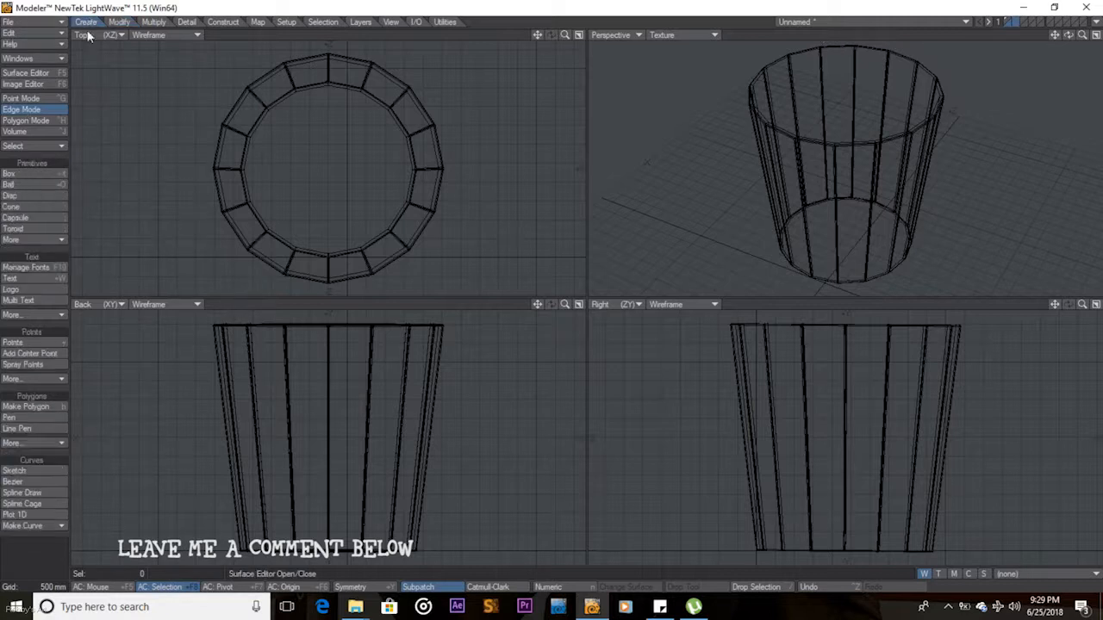
click(24, 195)
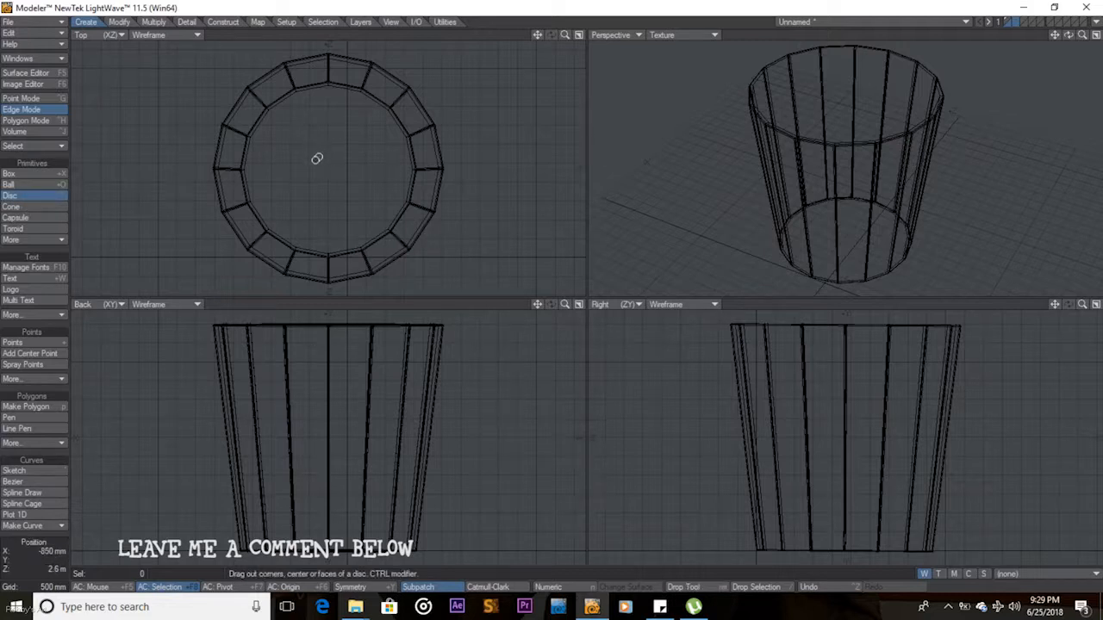
drag(317, 159, 401, 236)
mouse_move(316, 160)
mouse_down()
mouse_move(361, 179)
mouse_move(331, 170)
mouse_up()
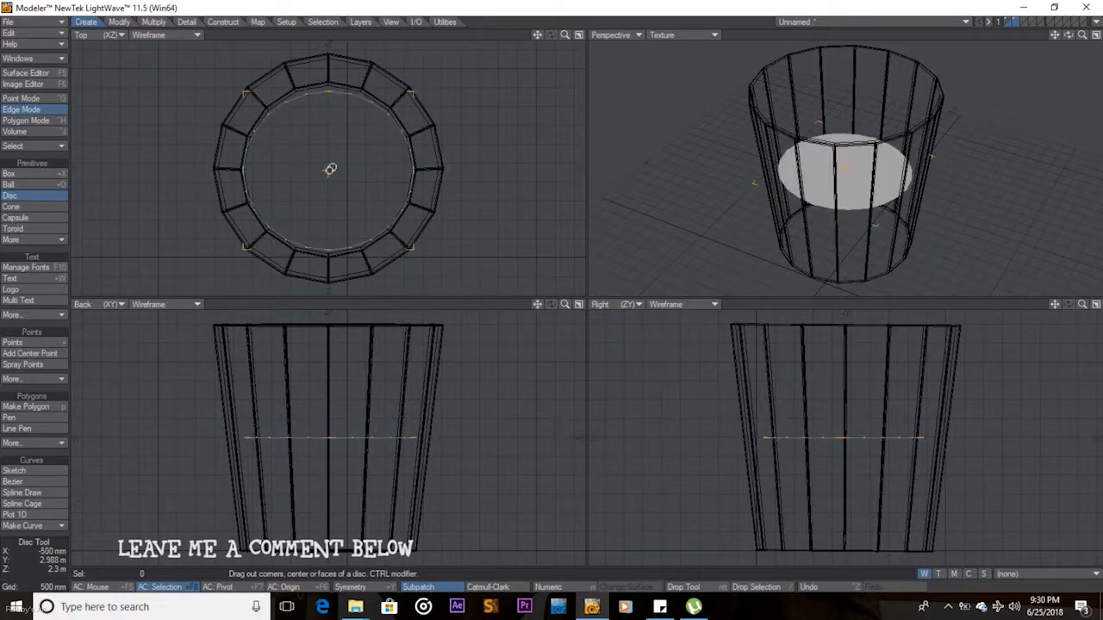
drag(333, 84, 333, 82)
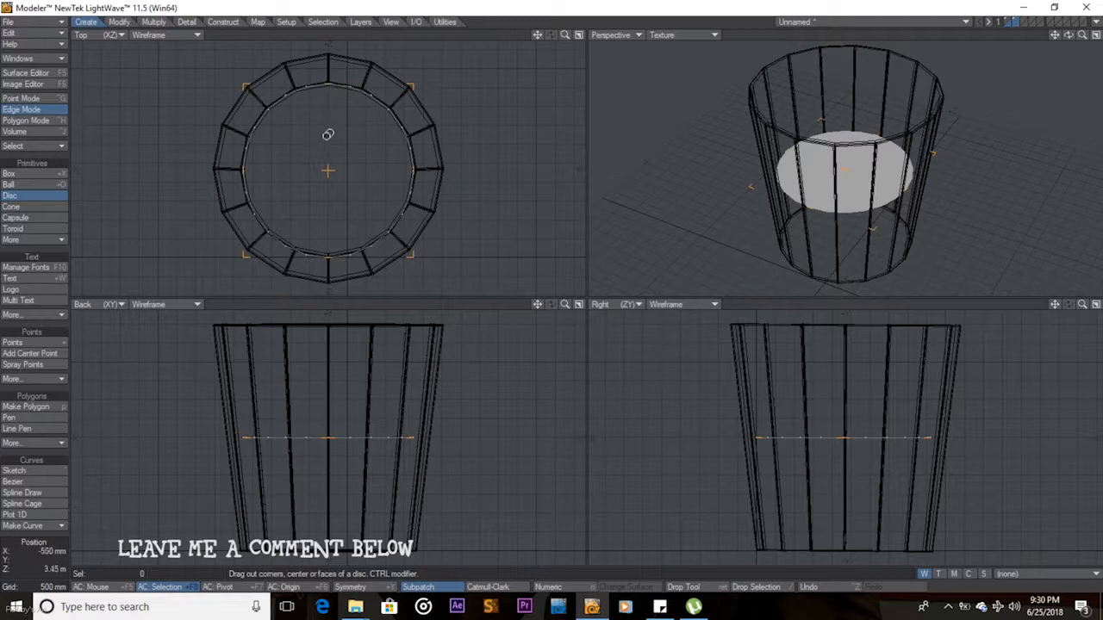
drag(332, 174, 330, 169)
drag(330, 256, 329, 253)
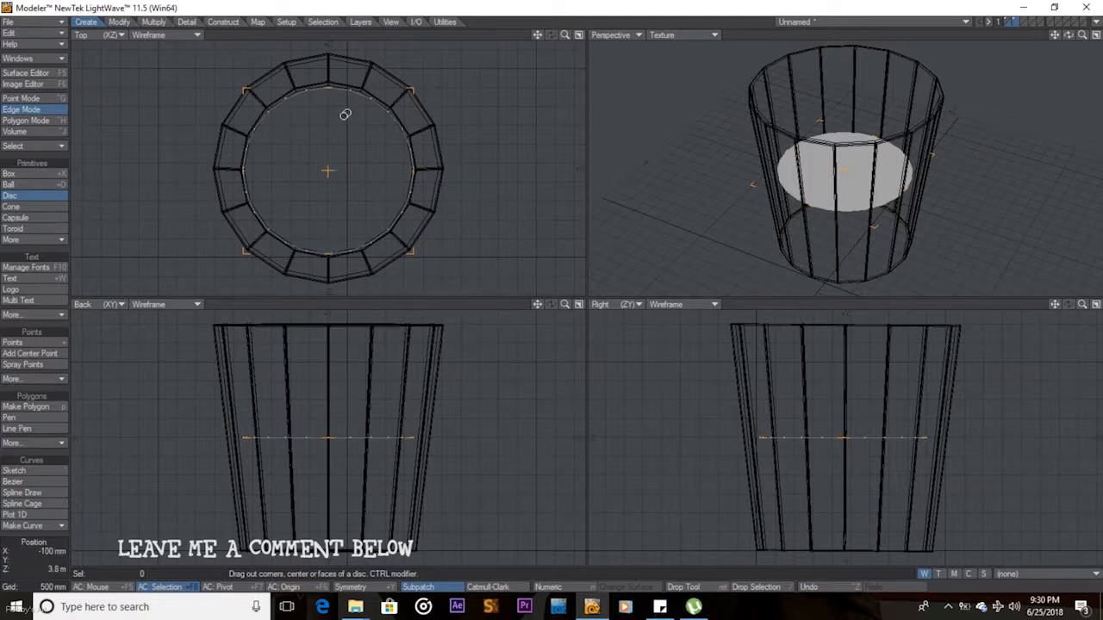
drag(331, 437, 332, 441)
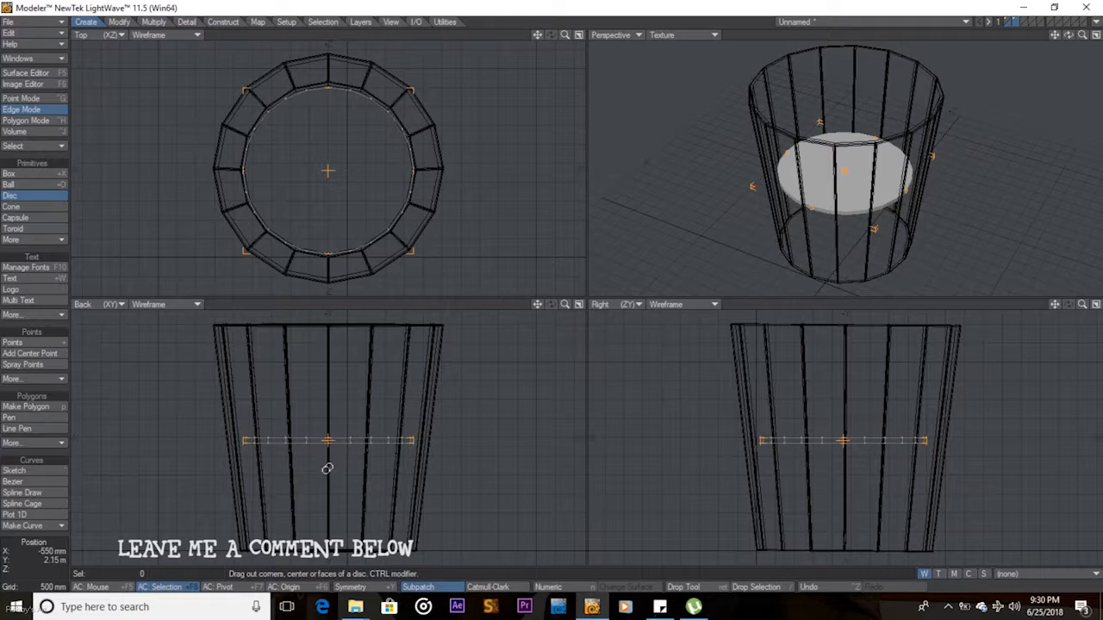
Set the disc's X radius to 2.2 m
click(559, 590)
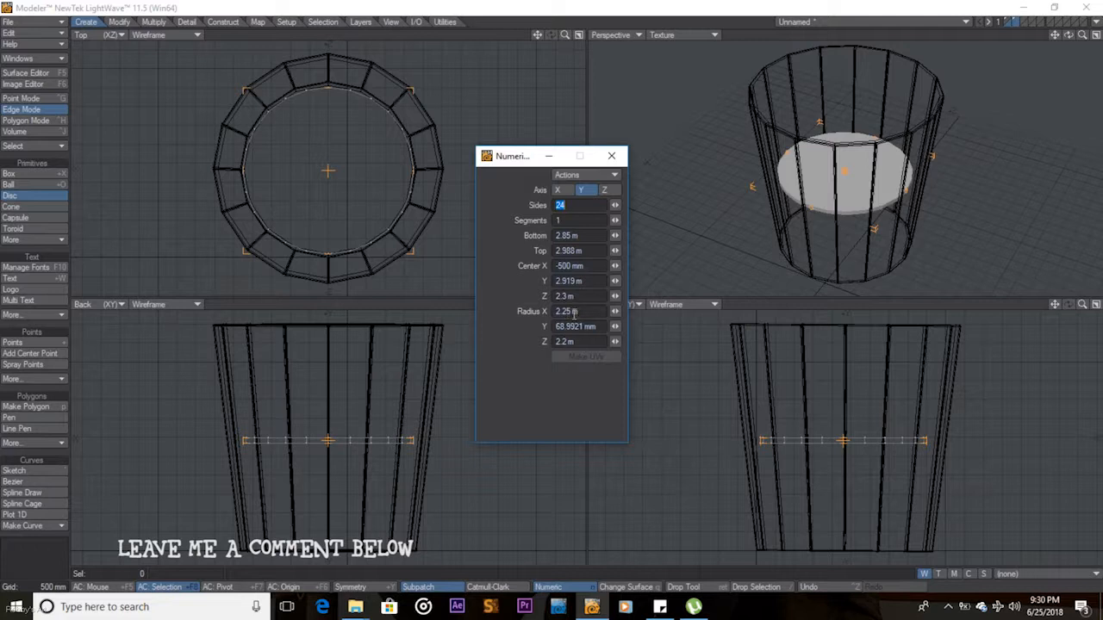
click(573, 312)
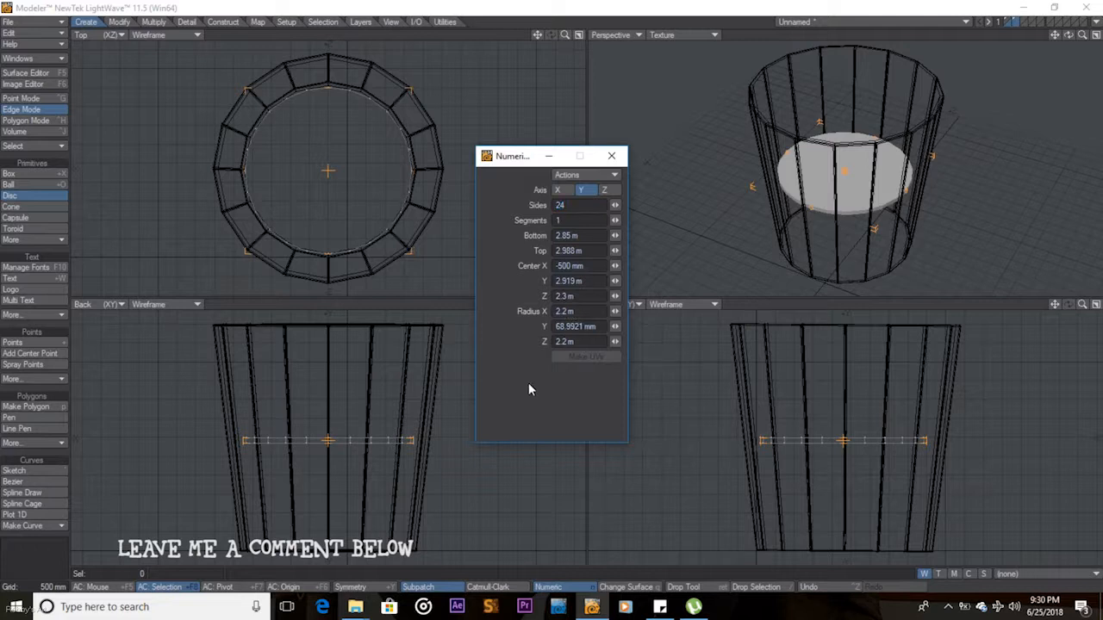
click(612, 158)
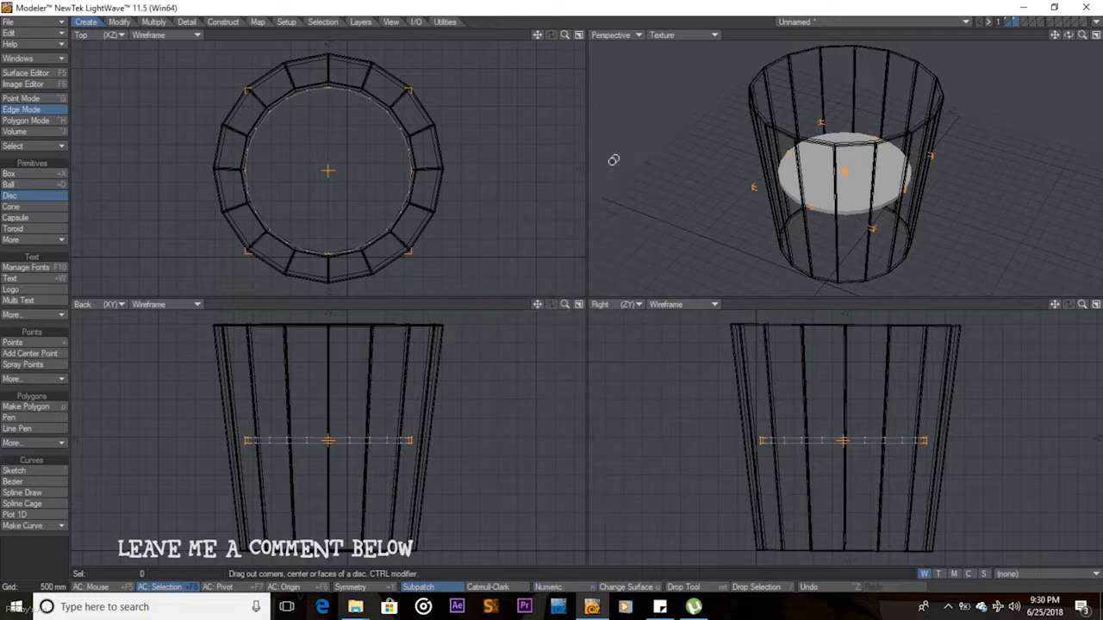
Finish the disc and move it straight down about 2.65 m so it sits just above the bucket's lower edge
key(space)
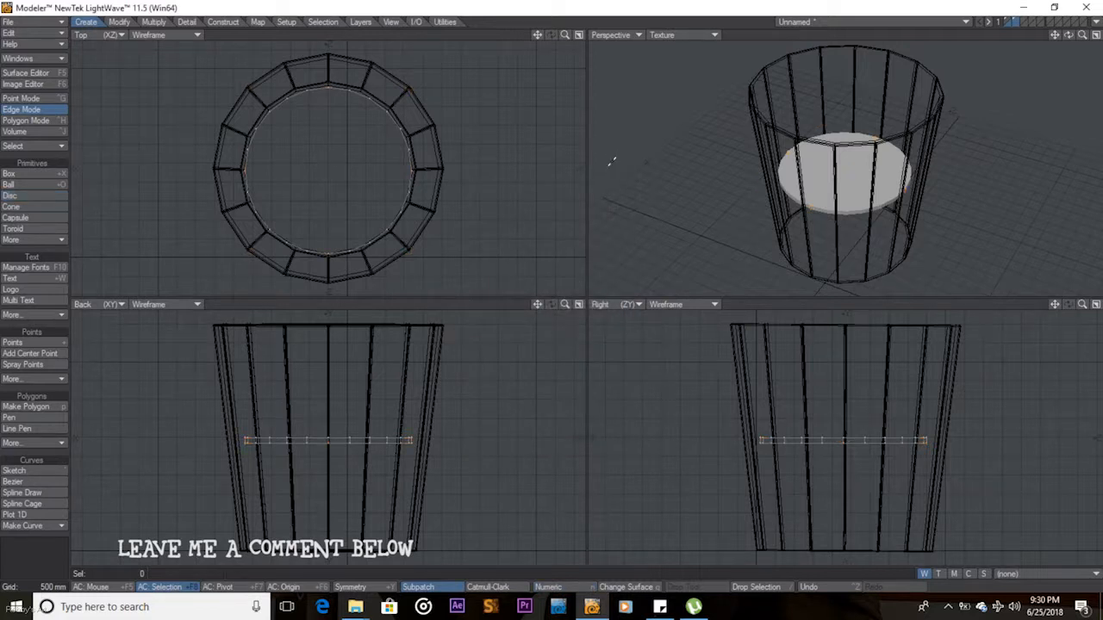
key(g)
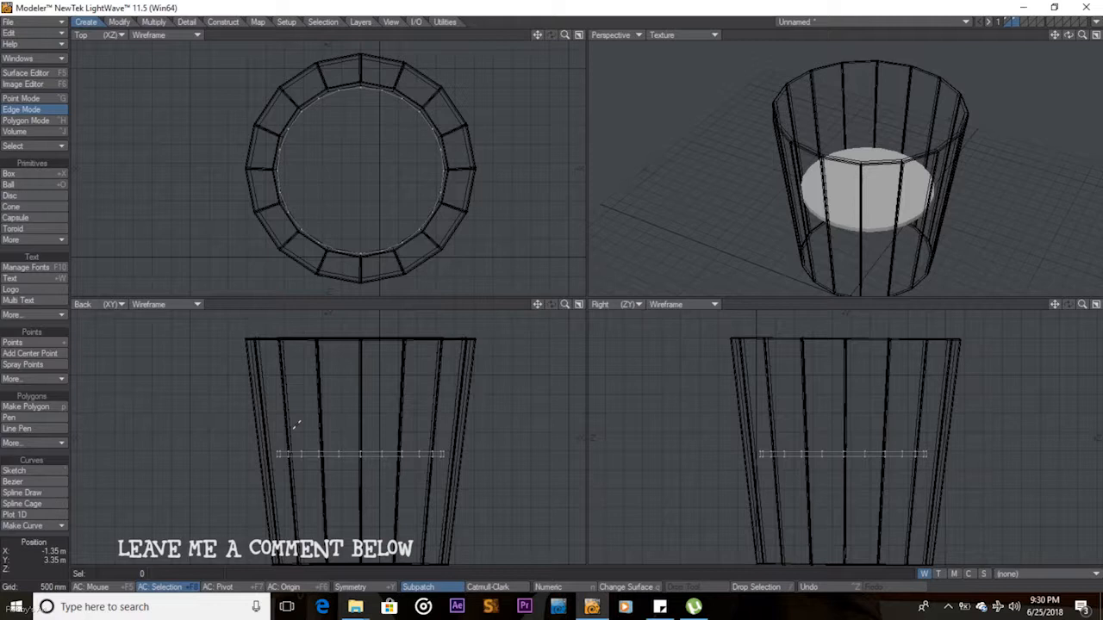
key(t)
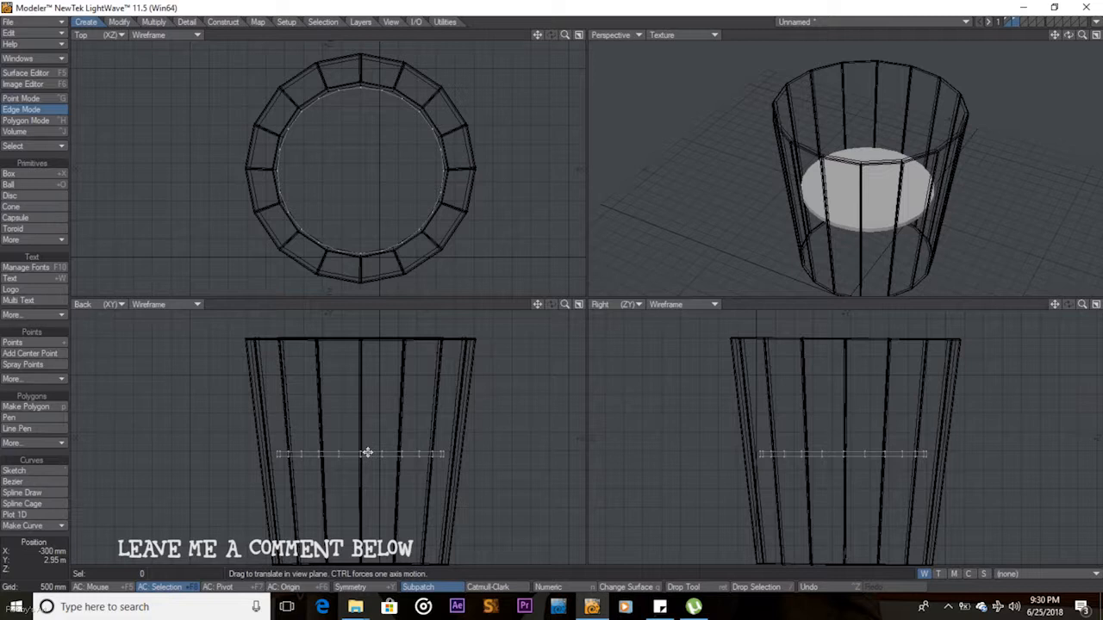
drag(538, 304, 530, 240)
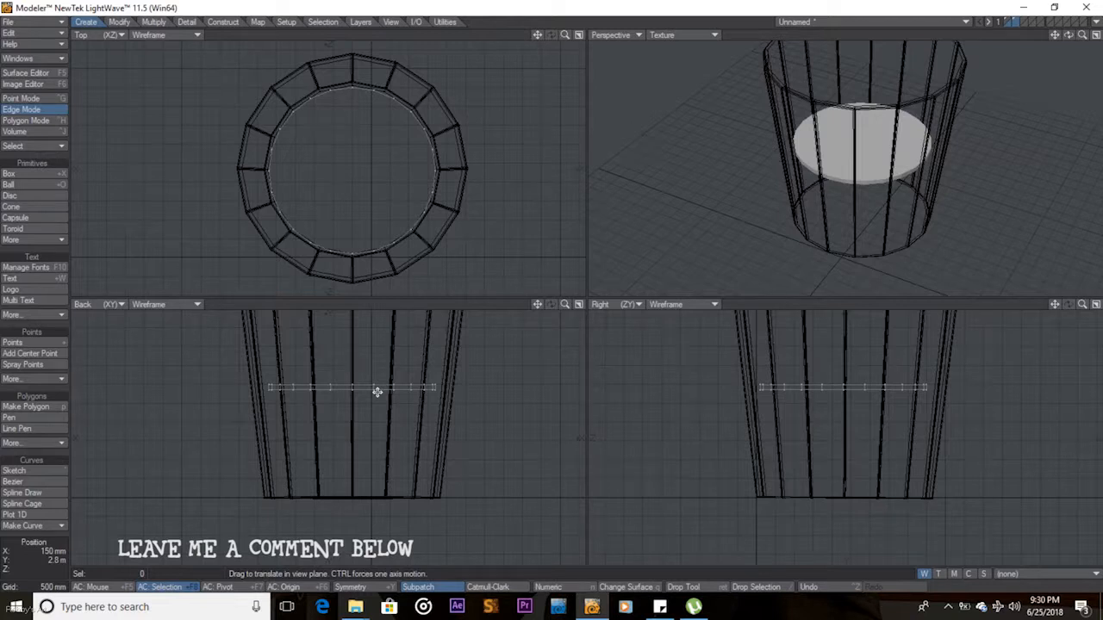
drag(377, 393, 376, 493)
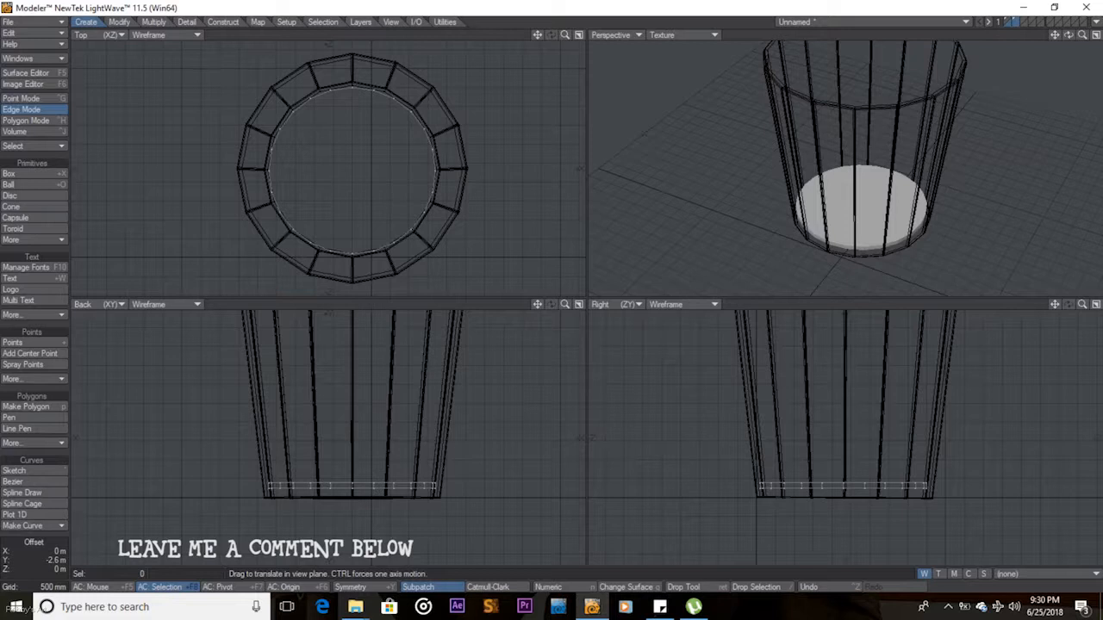
drag(376, 492, 376, 496)
drag(377, 393, 376, 391)
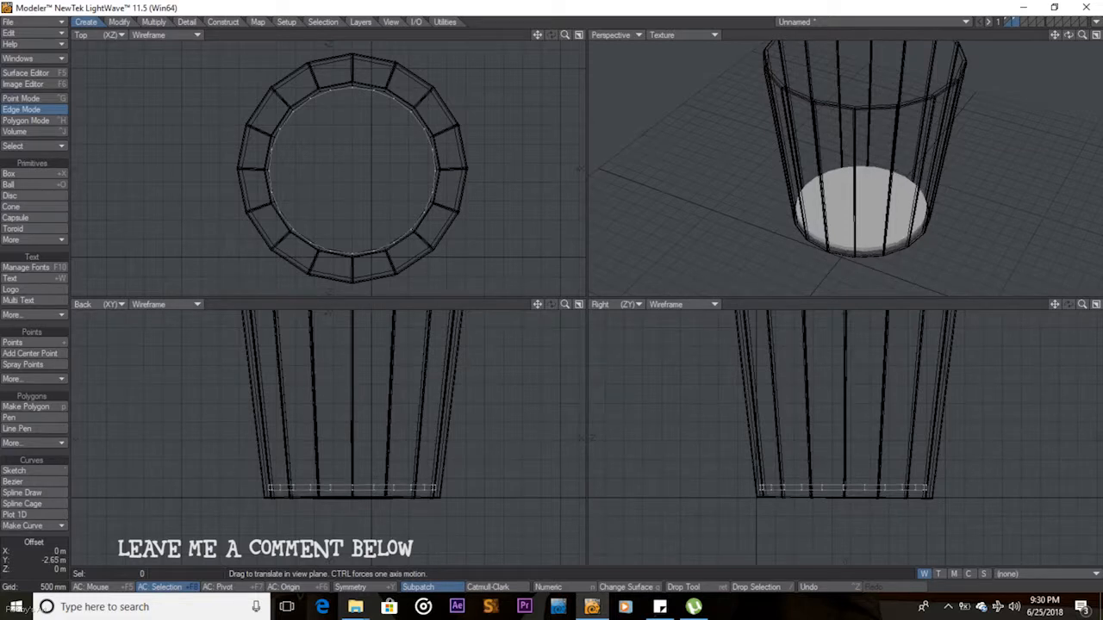
Cut the bucket and disc from both layers and paste them together into the first layer
click(1010, 22)
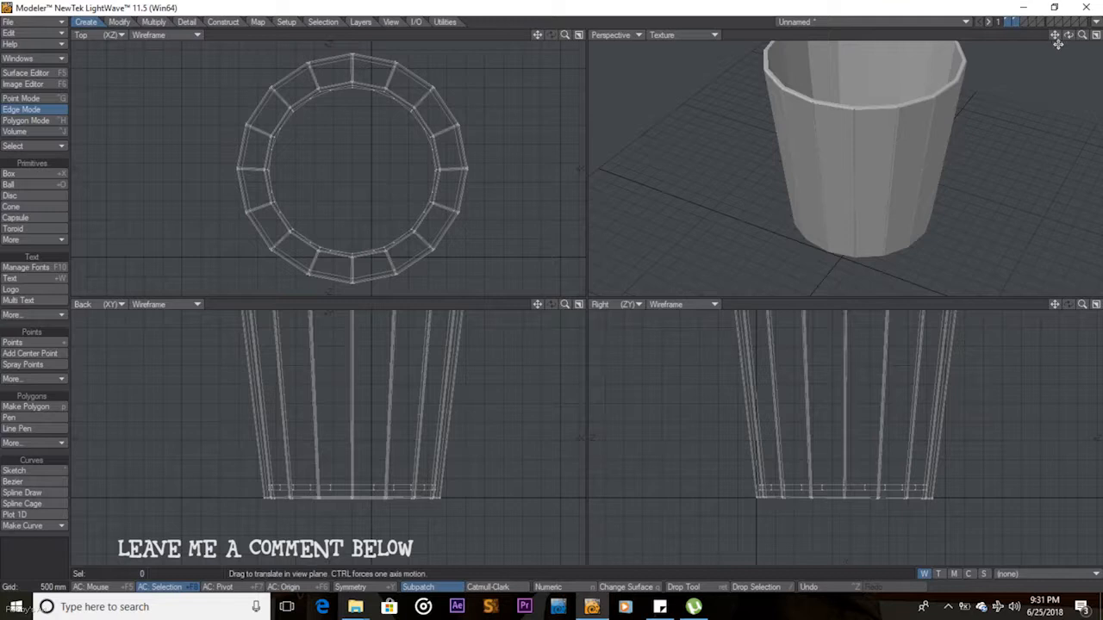
drag(1069, 34, 1069, 77)
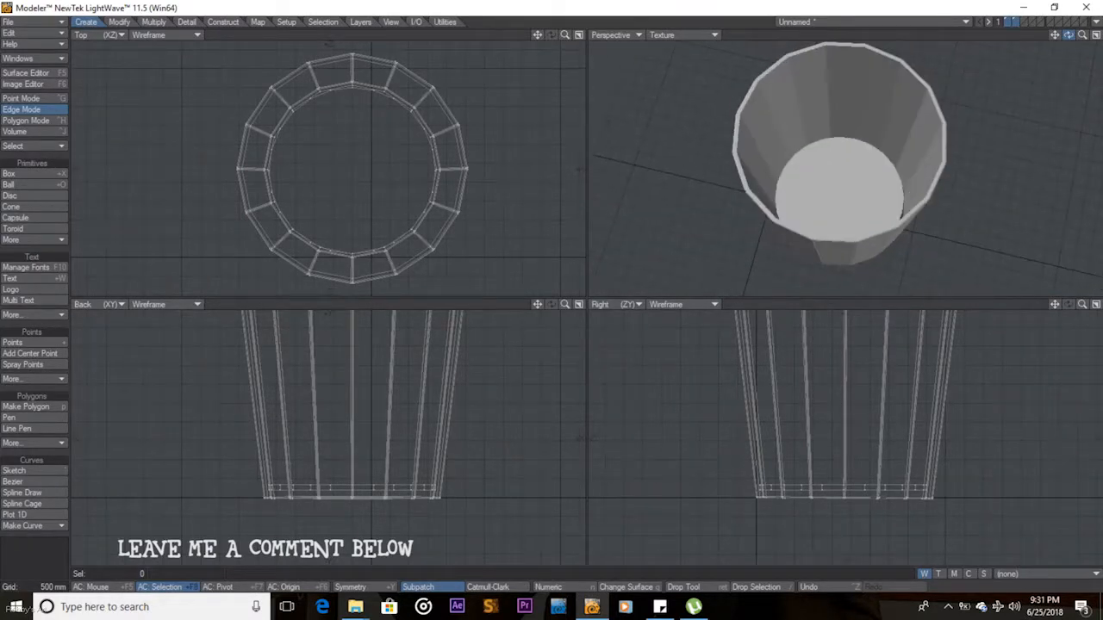
drag(1082, 36, 1041, 41)
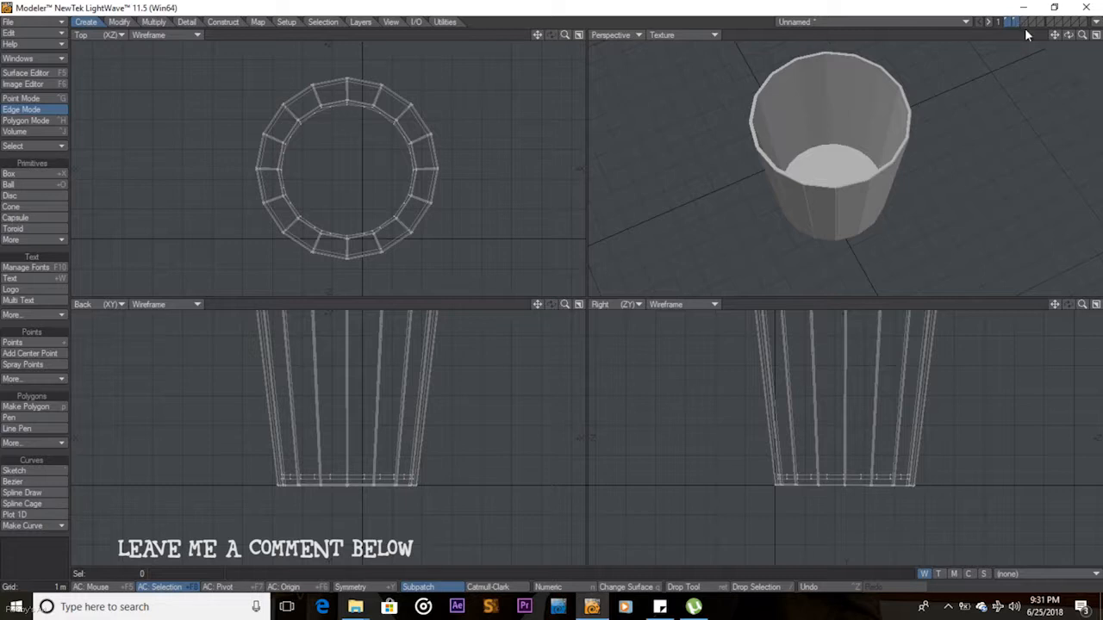
key(Delete)
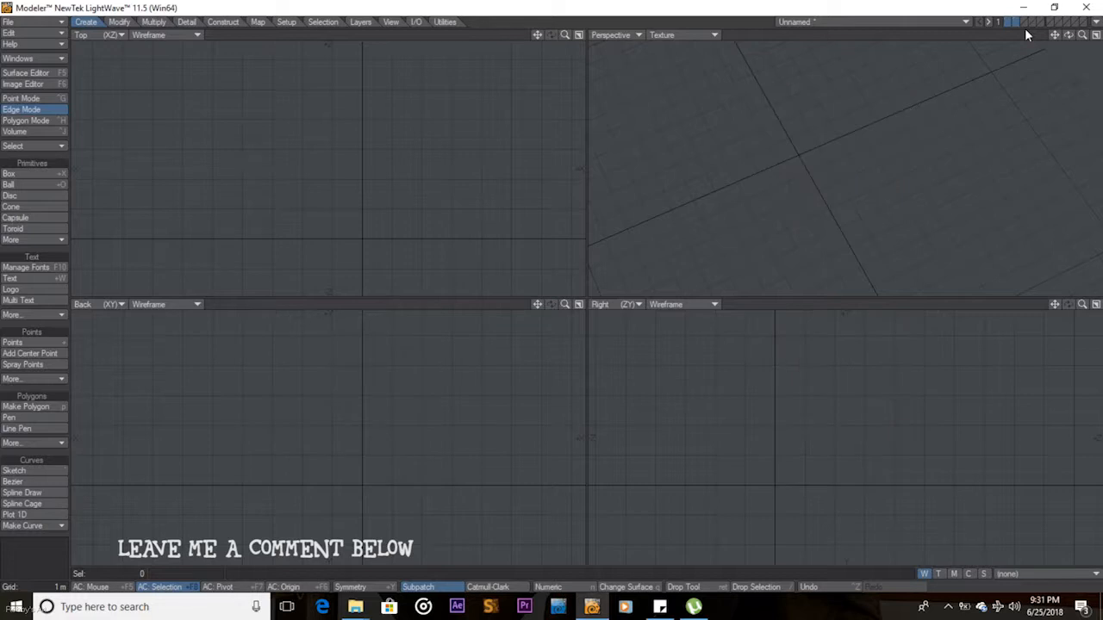
click(1008, 24)
key(ctrl+v)
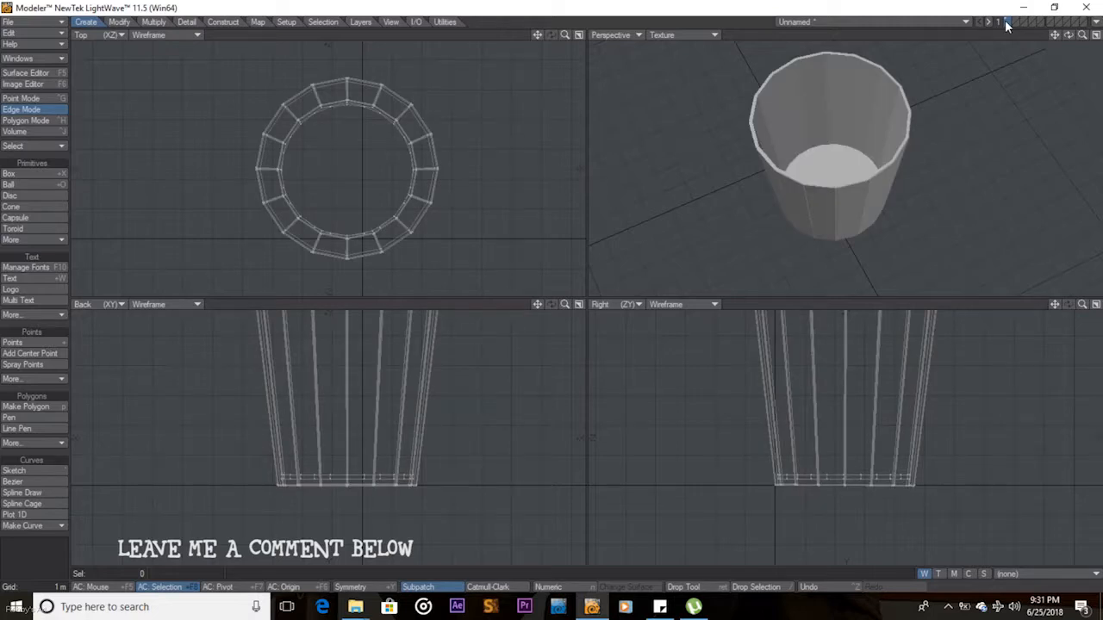
Save the object in the Documents folder under the name Backet
key(shift+s)
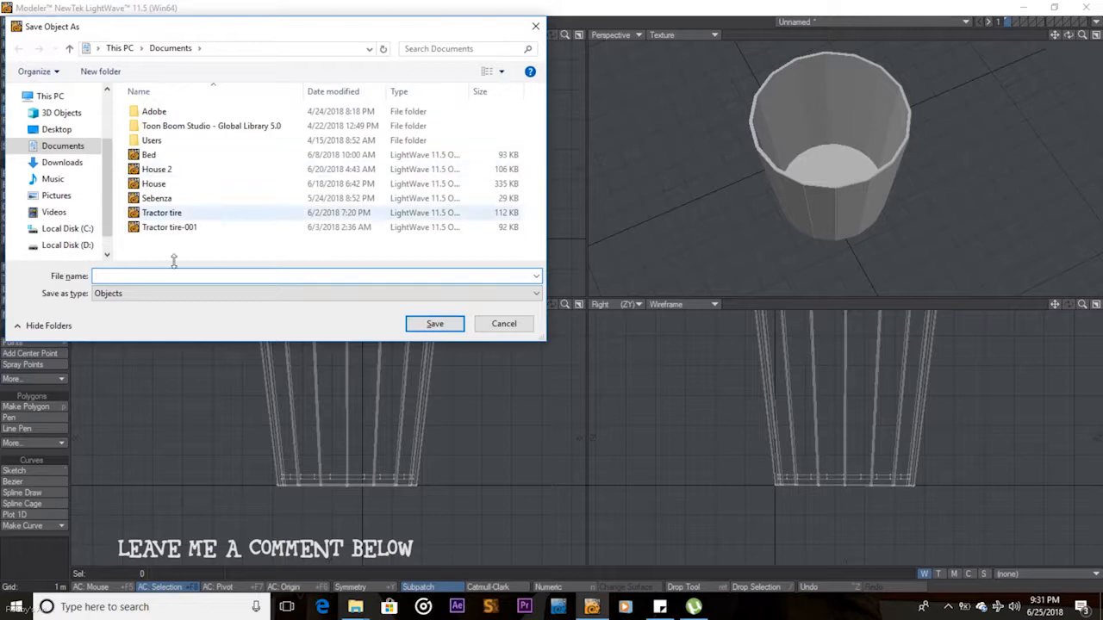
text(Backet)
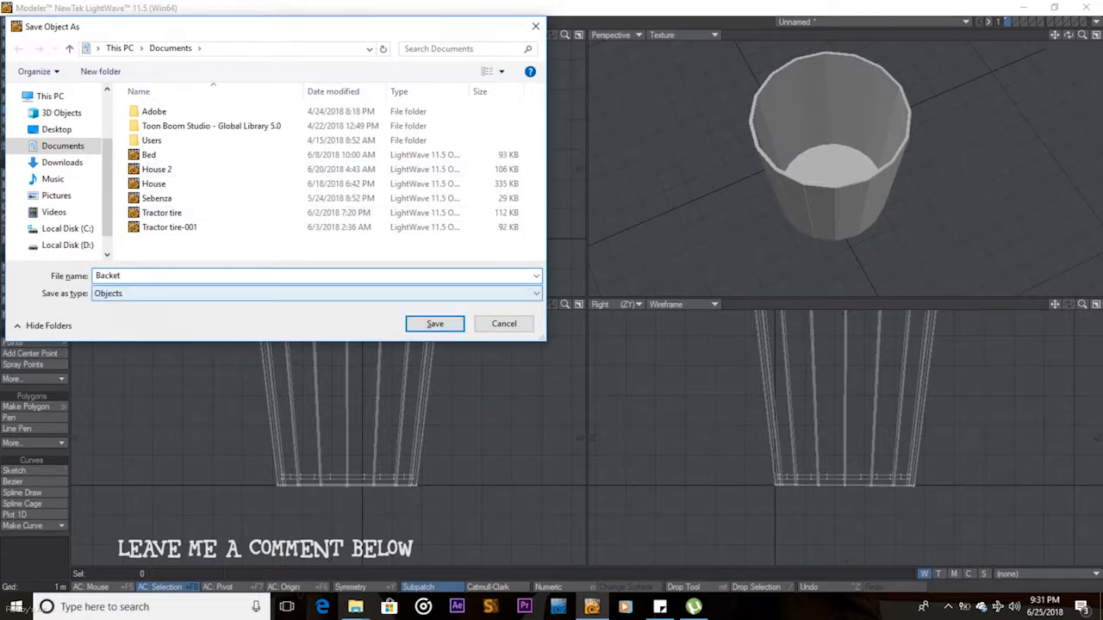
key(Return)
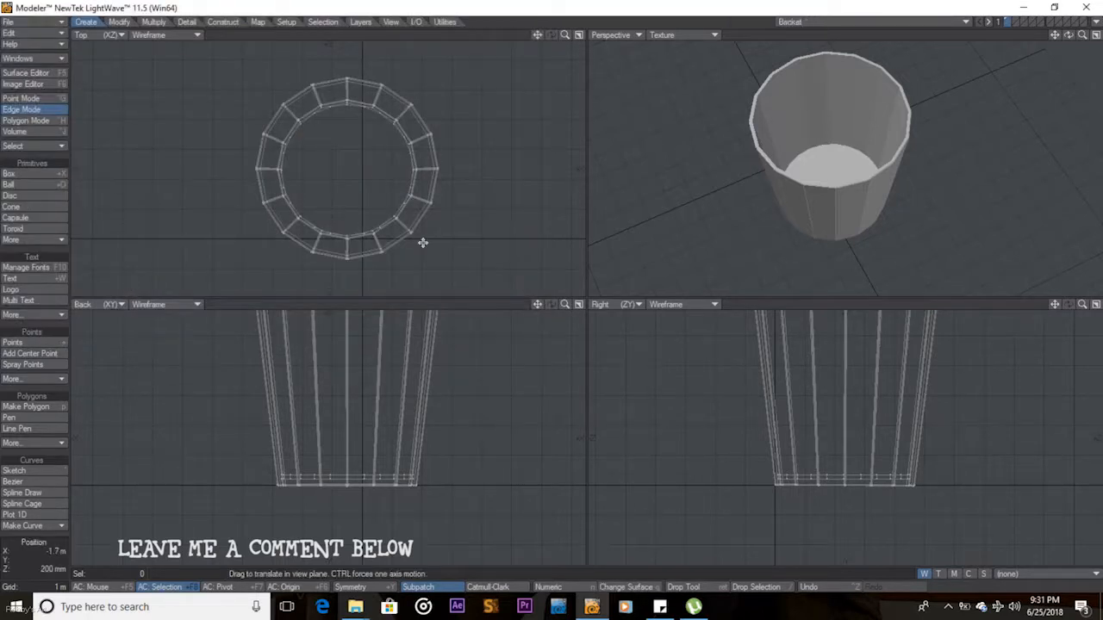
With the bucket as background for the second layer, create a centred disc about 2.6 by 2.3 m in radius and 218 mm thick, about 1.7 m high
click(1016, 22)
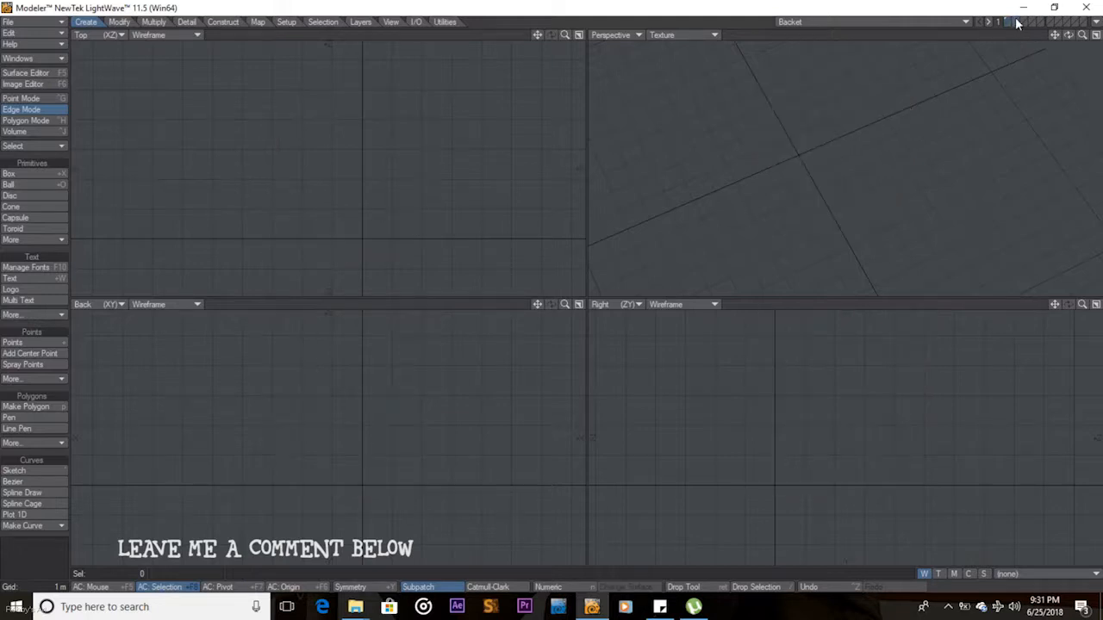
click(1008, 24)
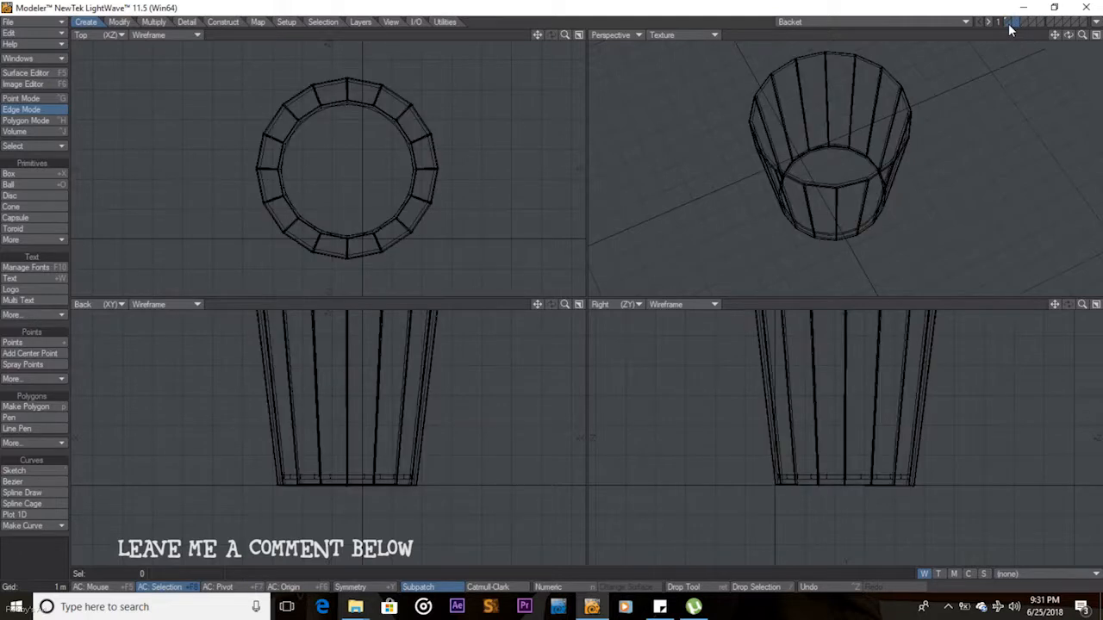
click(31, 196)
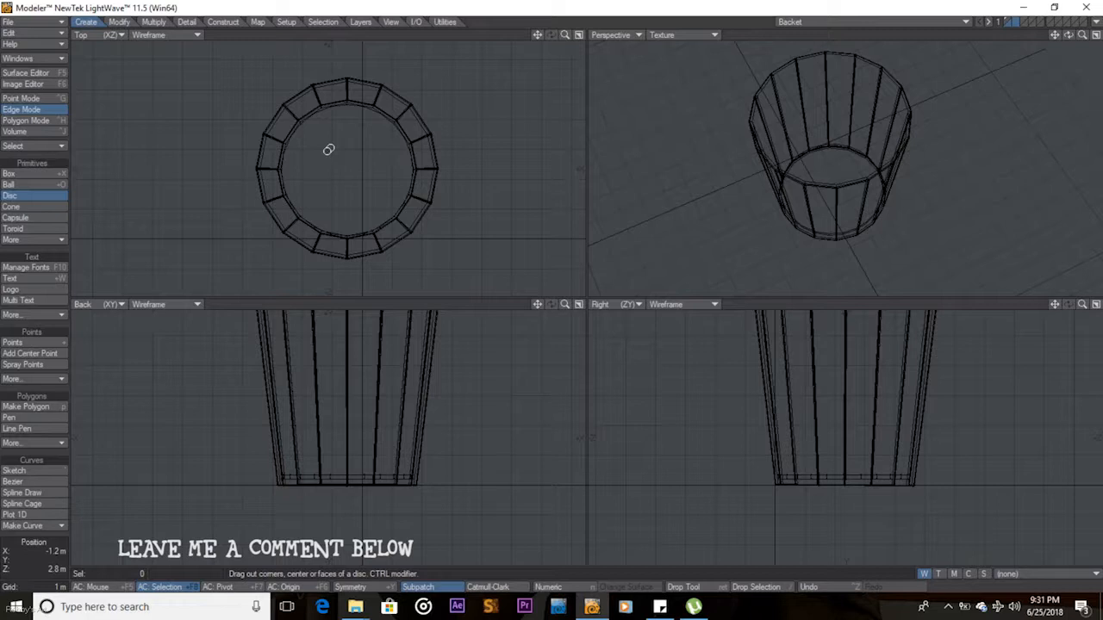
mouse_move(333, 162)
mouse_down()
mouse_move(404, 242)
mouse_move(431, 230)
mouse_move(419, 234)
mouse_move(350, 170)
mouse_up()
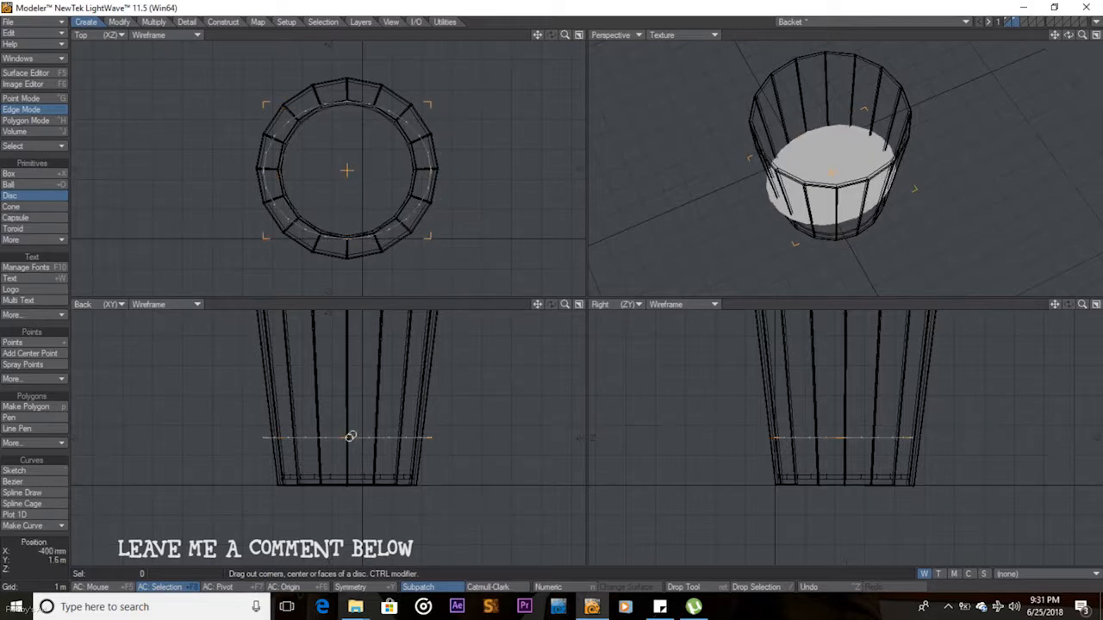
drag(428, 437, 426, 431)
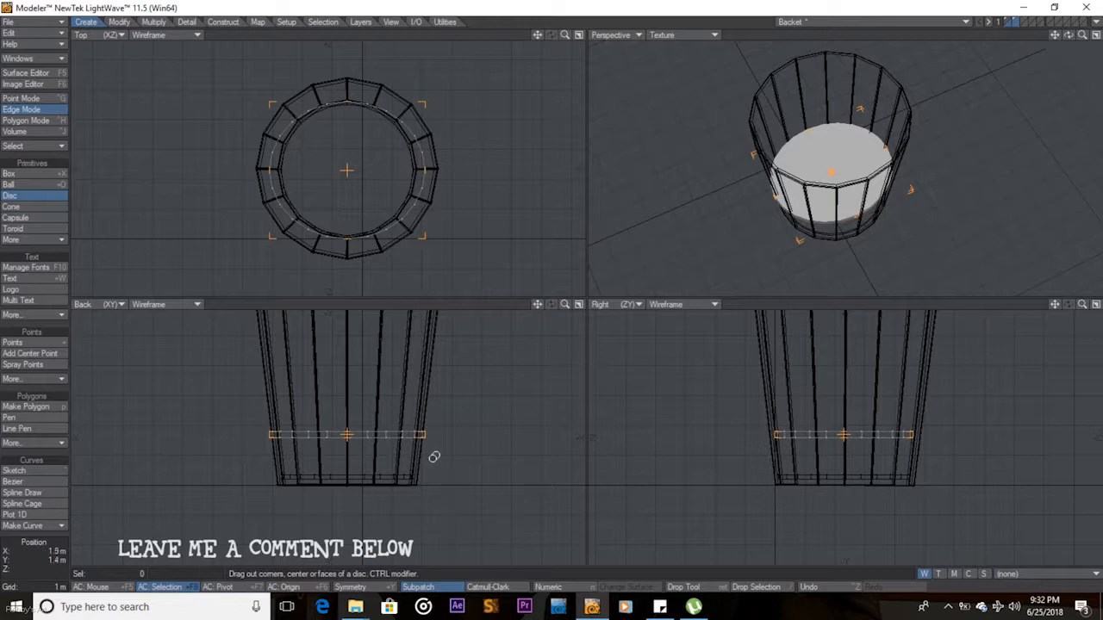
Set the new disc's Z radius to 2.6 m and finish the disc
click(556, 587)
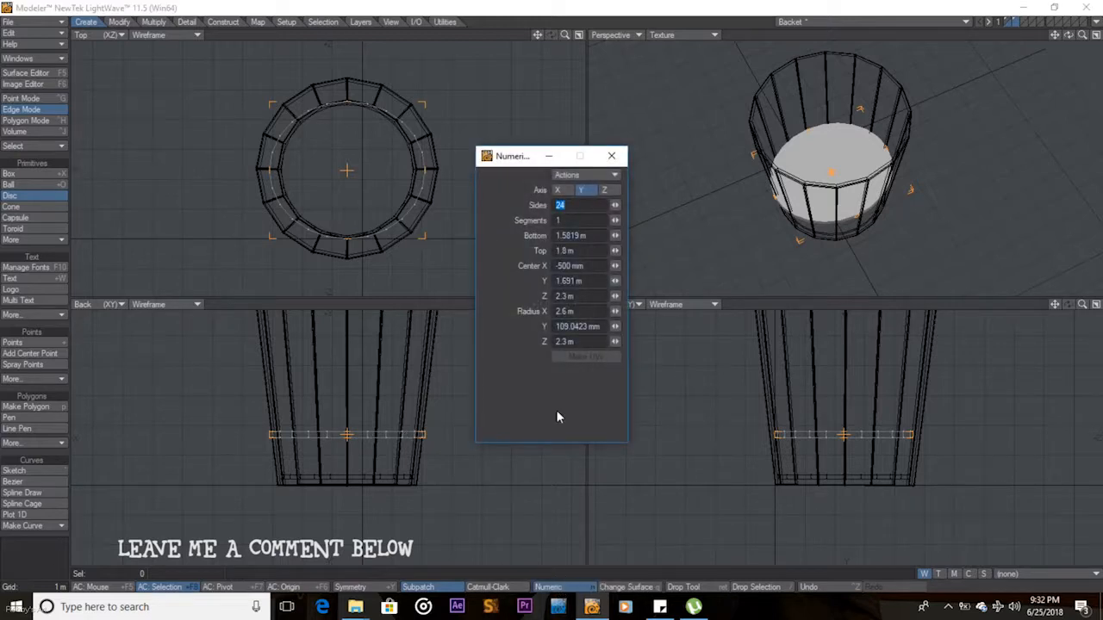
drag(423, 435, 425, 435)
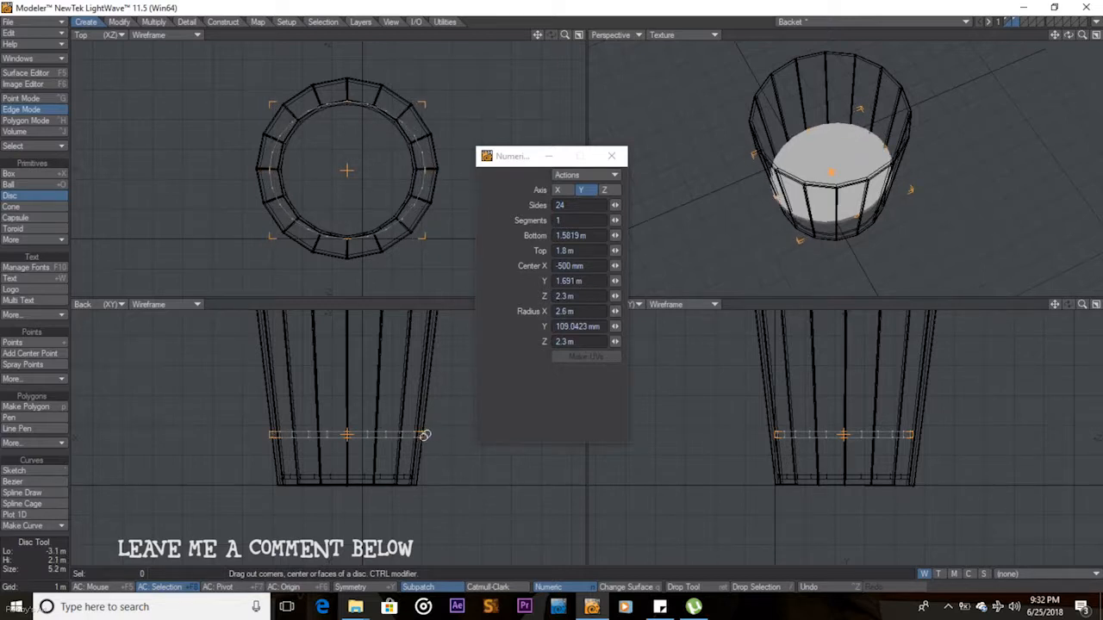
click(565, 342)
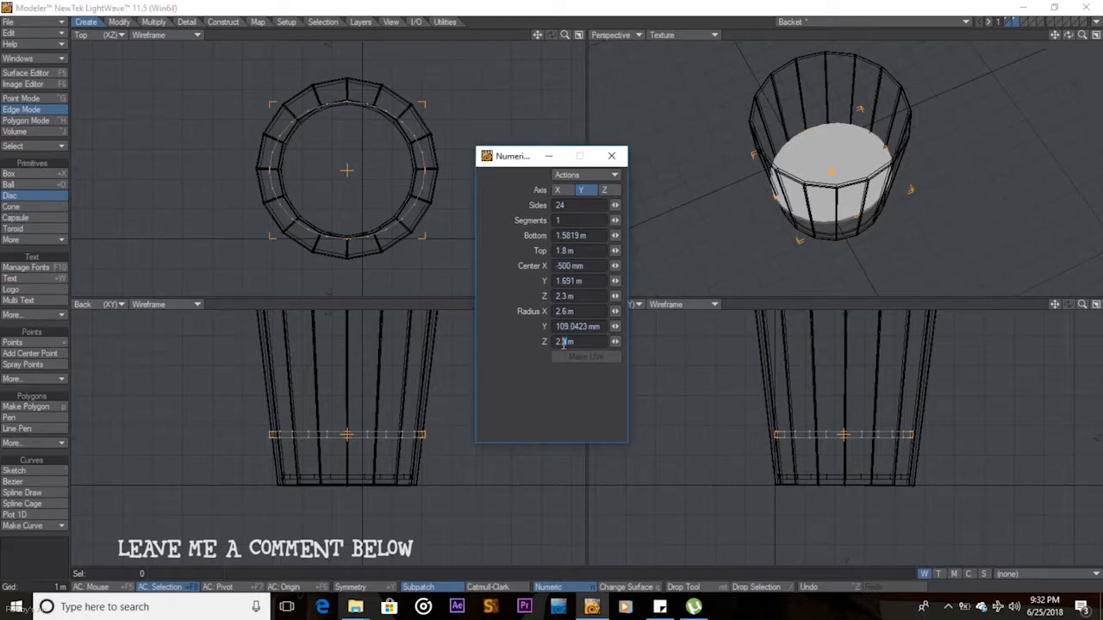
key(BackSpace)
text(6)
key(Return)
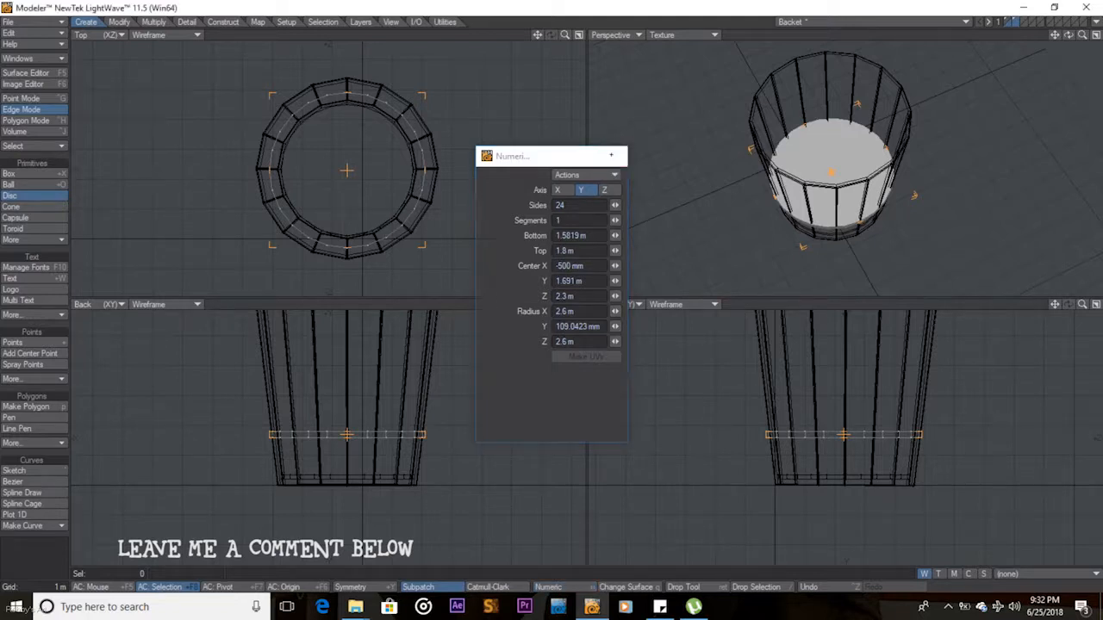
click(612, 157)
key(space)
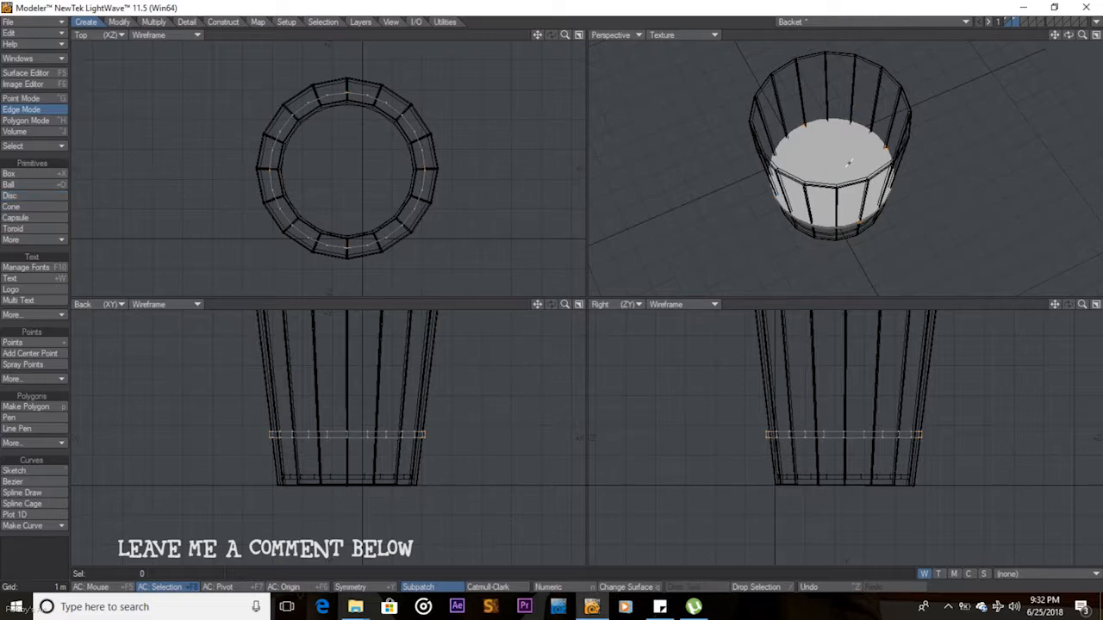
Delete the disc's top and bottom polygons, keeping only its outer band
click(26, 120)
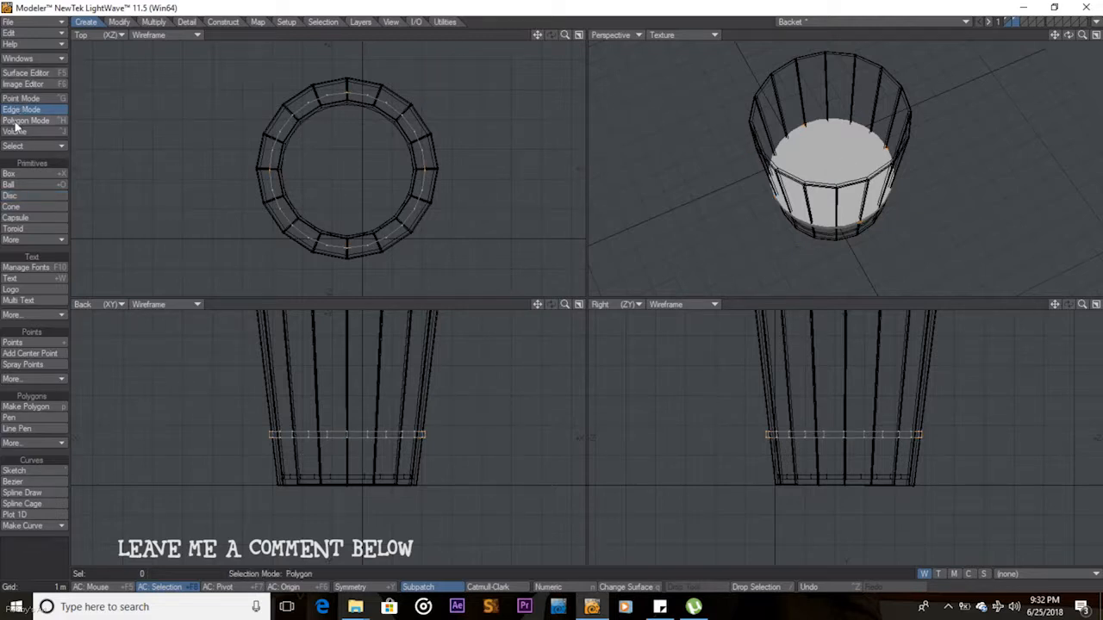
click(808, 177)
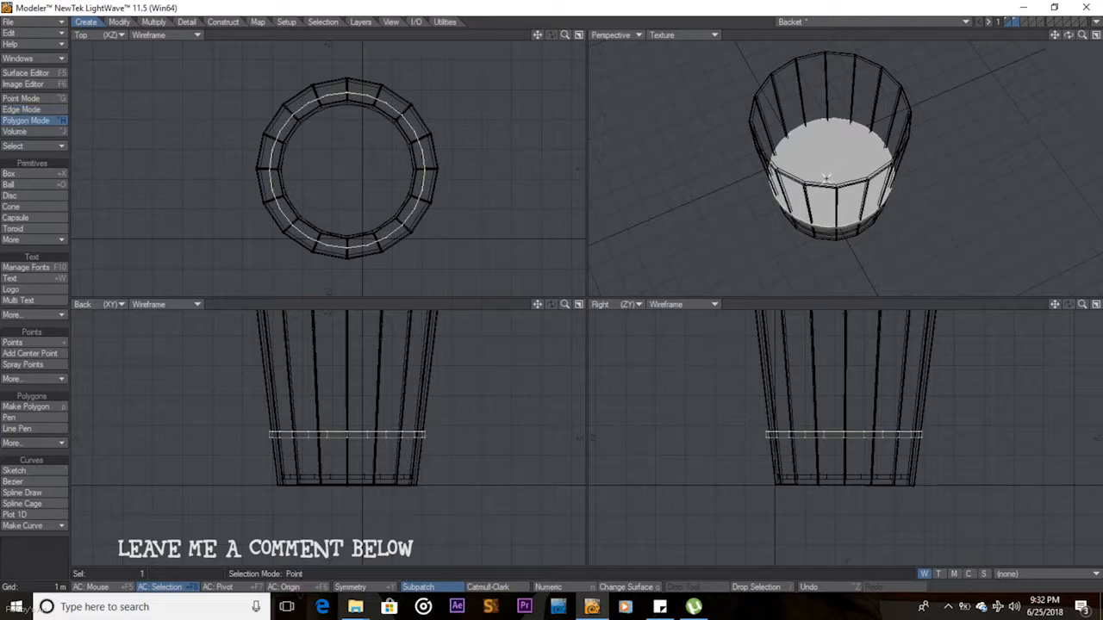
key(Delete)
click(825, 179)
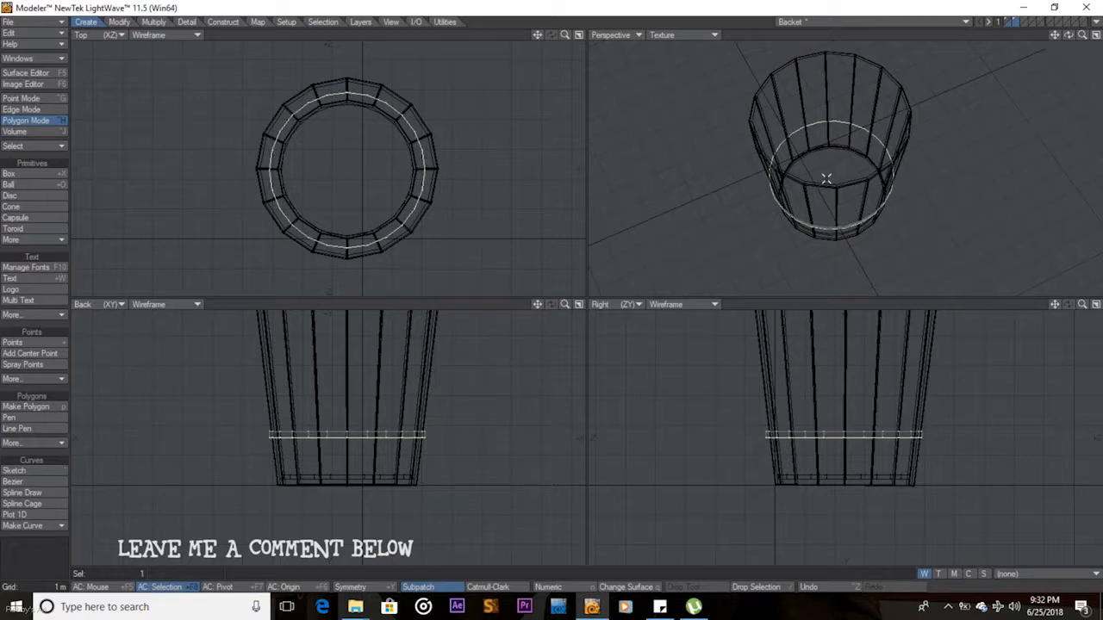
click(826, 178)
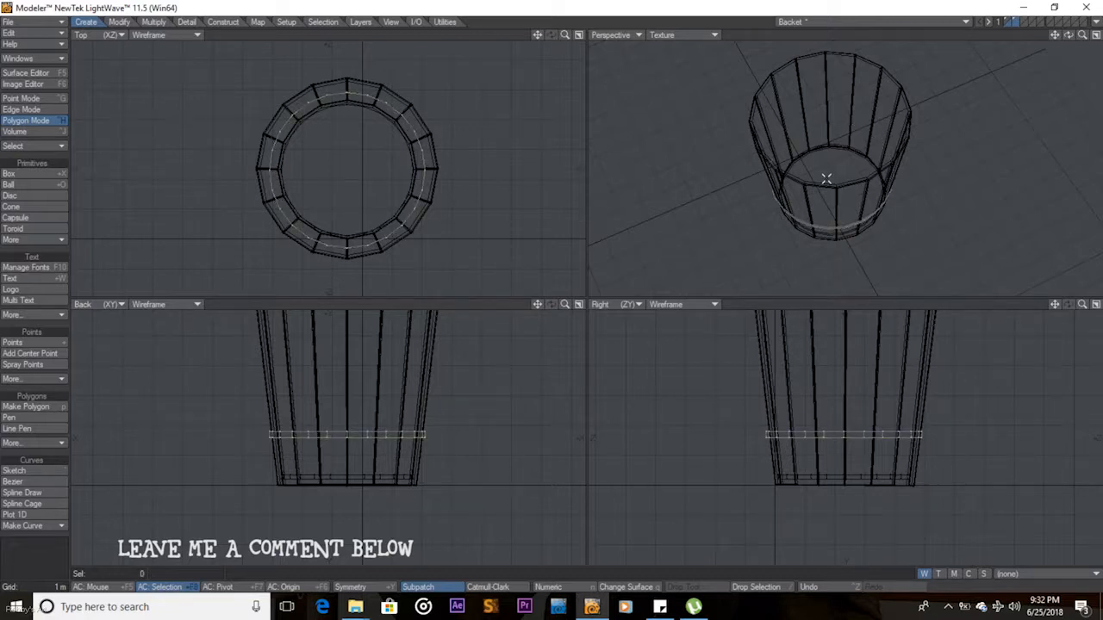
Thicken the open band slightly inward to form a solid hoop around the bucket
click(157, 23)
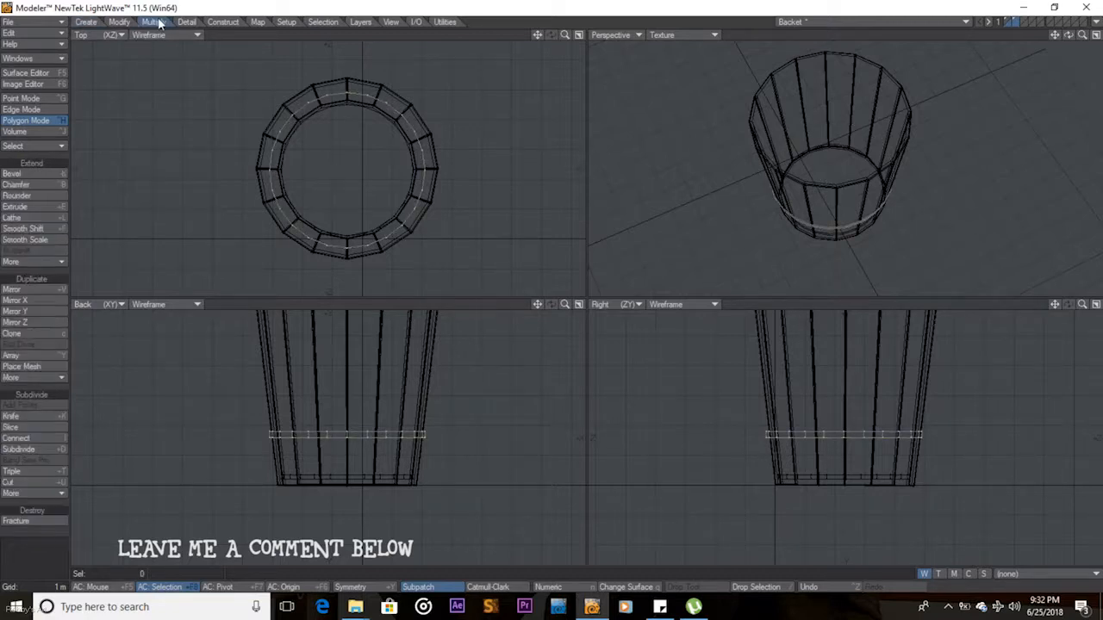
click(28, 261)
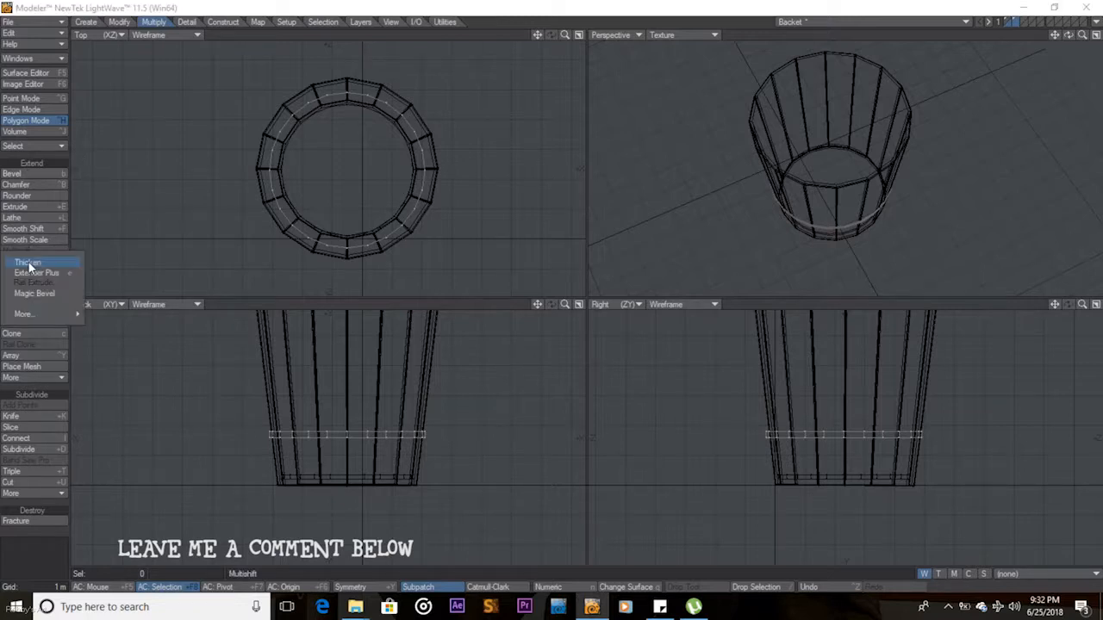
click(27, 262)
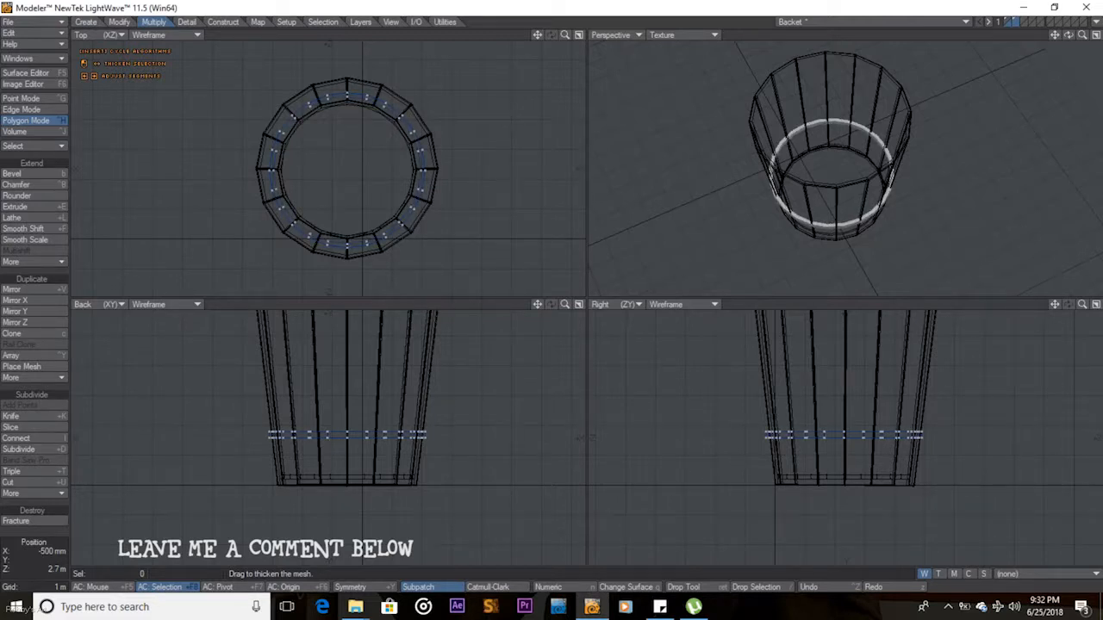
drag(348, 165, 346, 158)
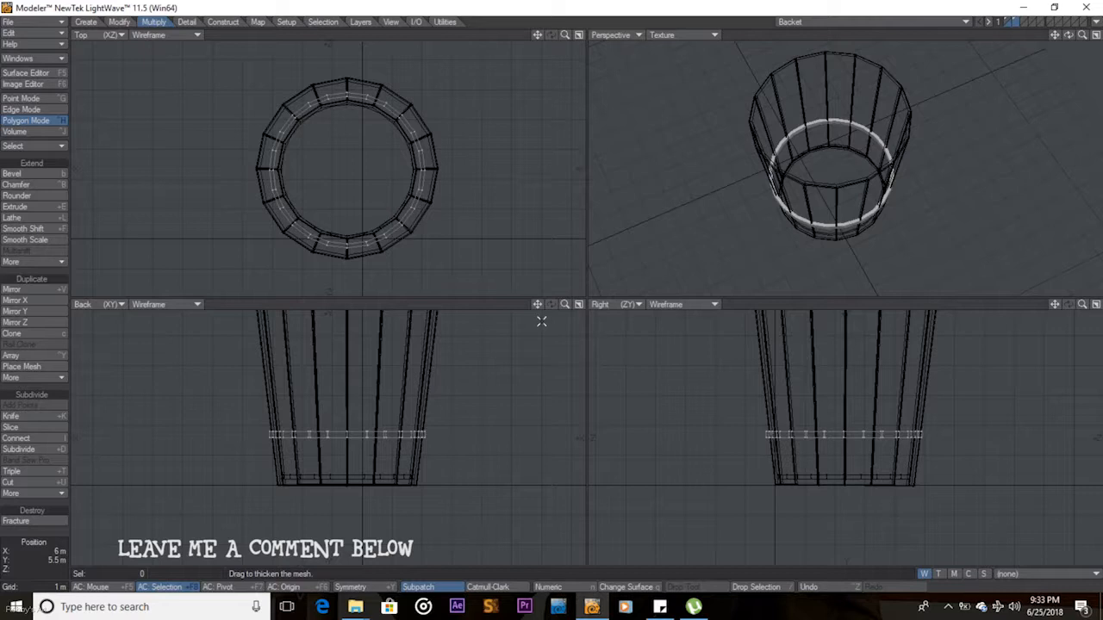
Select the polygons around the hoop's upper edge and scale them slightly outward so the hoop follows the bucket's taper
drag(565, 305, 495, 308)
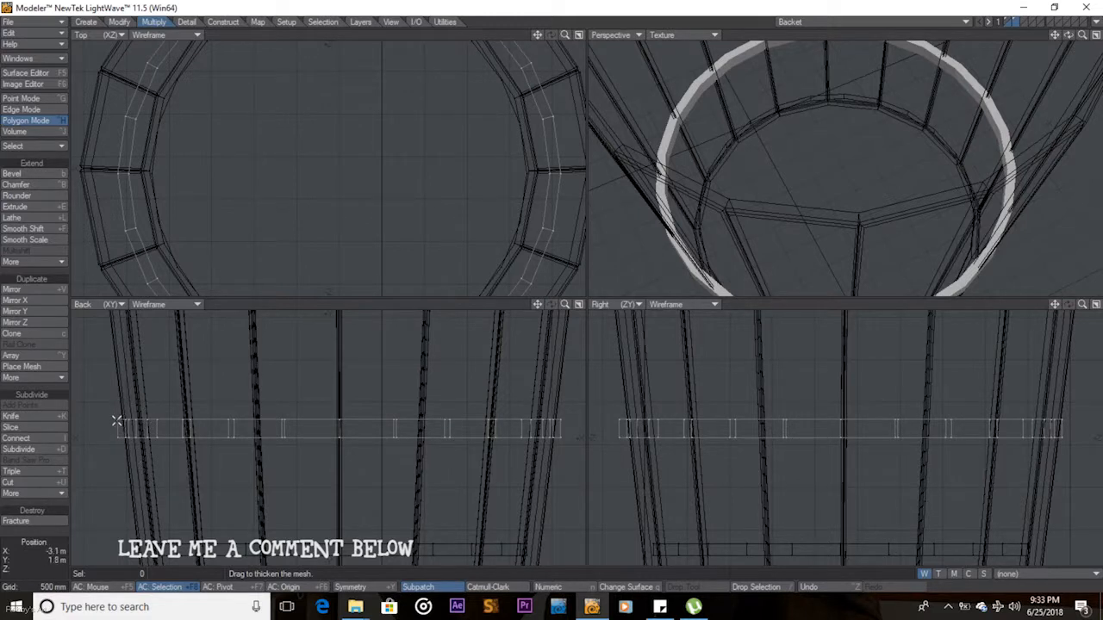
mouse_move(120, 427)
mouse_down()
mouse_move(195, 363)
mouse_move(458, 364)
mouse_move(587, 422)
mouse_move(561, 428)
mouse_up()
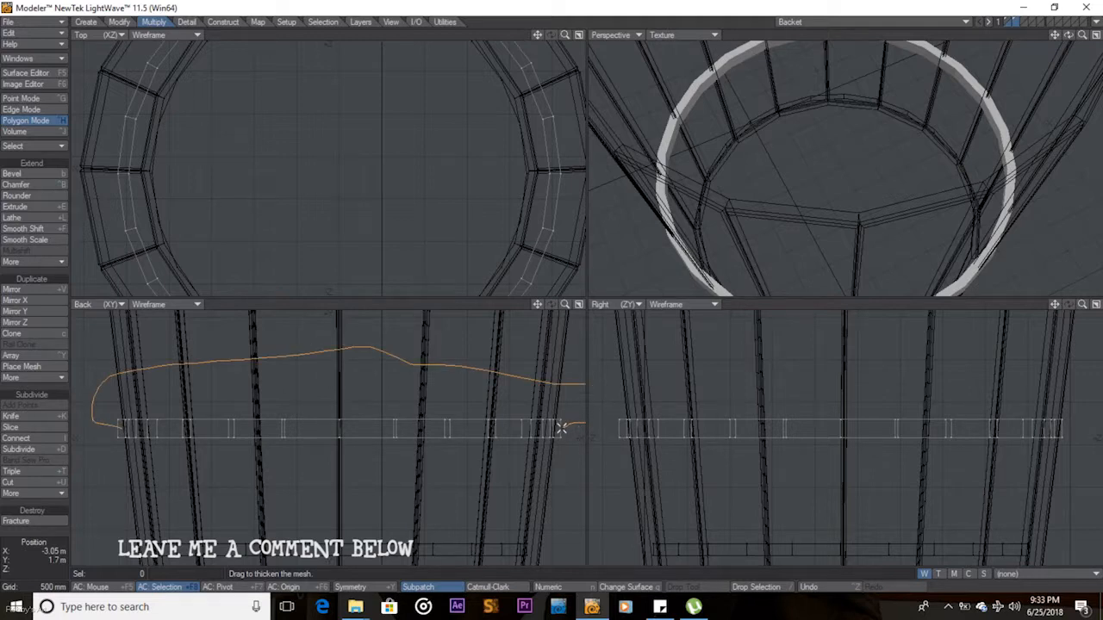
drag(560, 428, 561, 427)
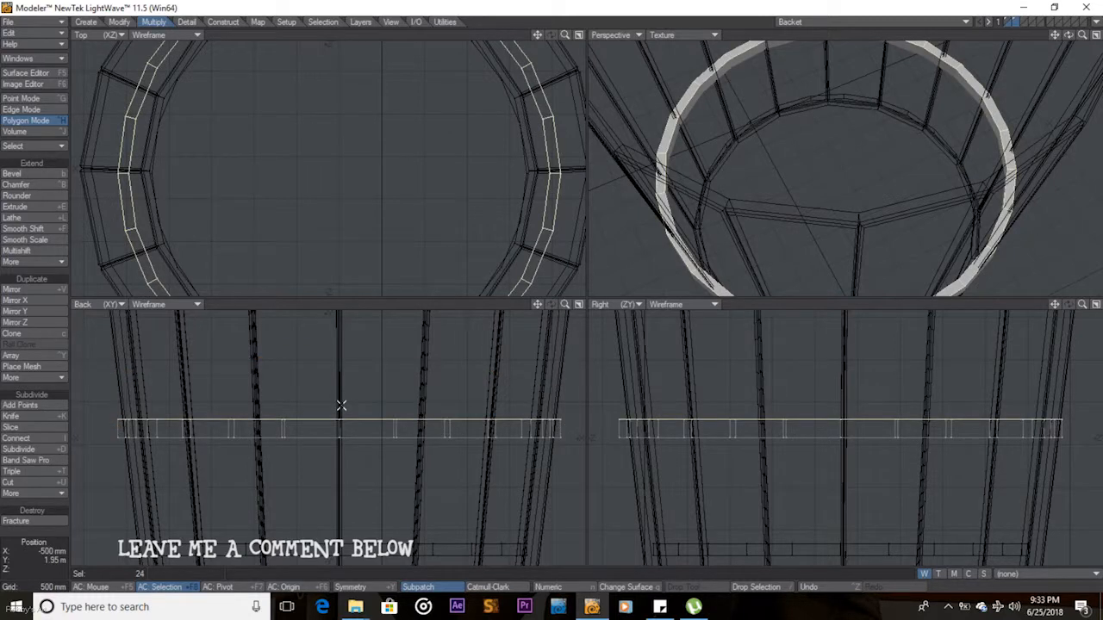
key(h)
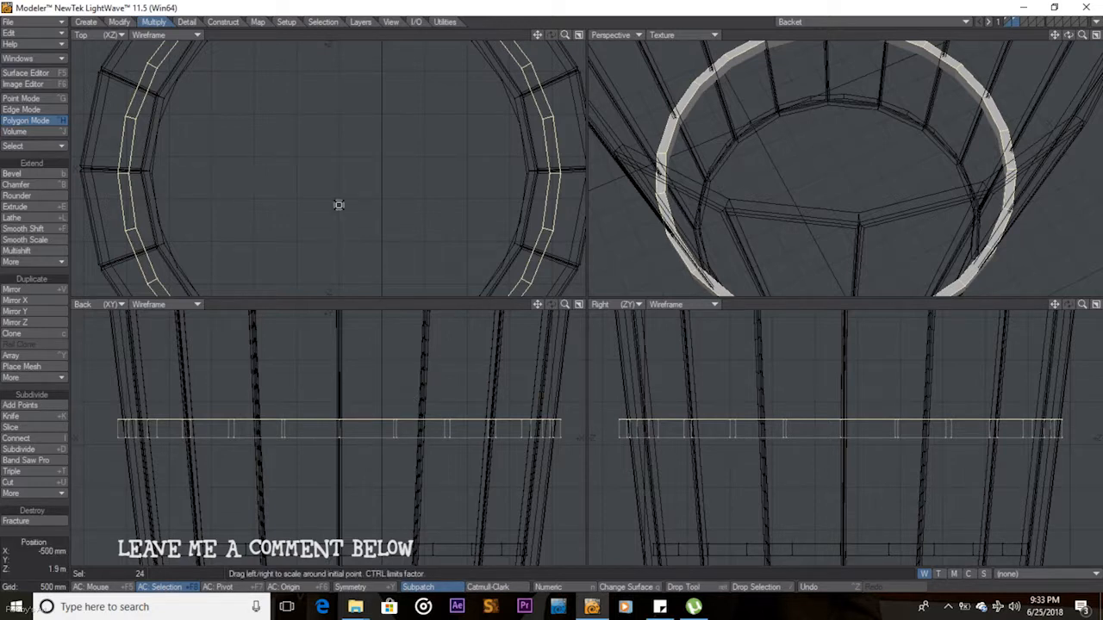
drag(283, 410, 285, 407)
key(space)
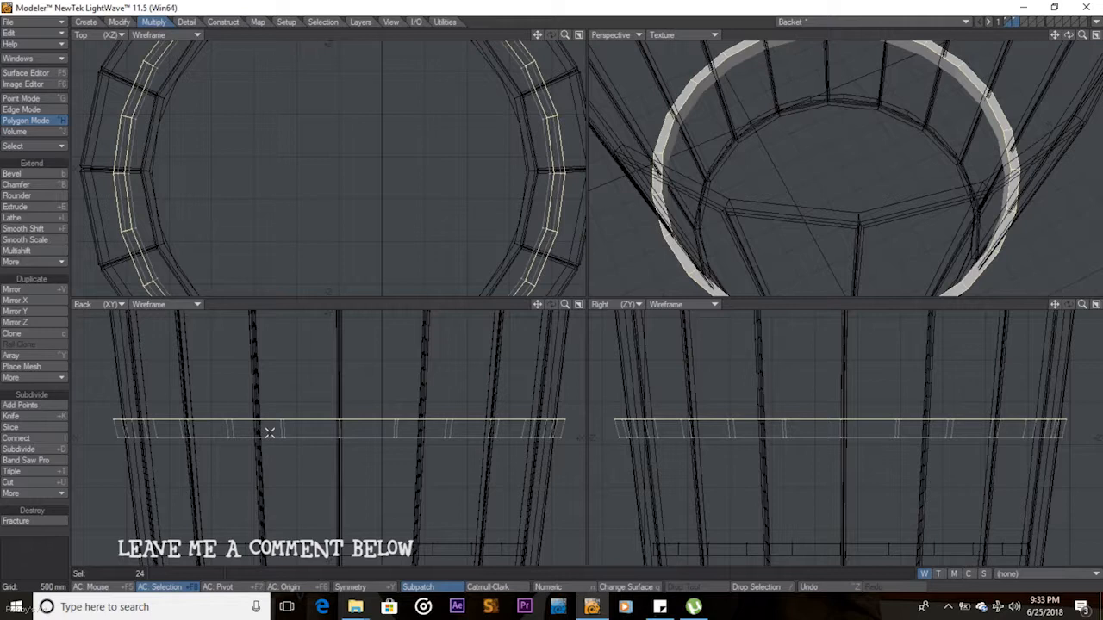
key(slash)
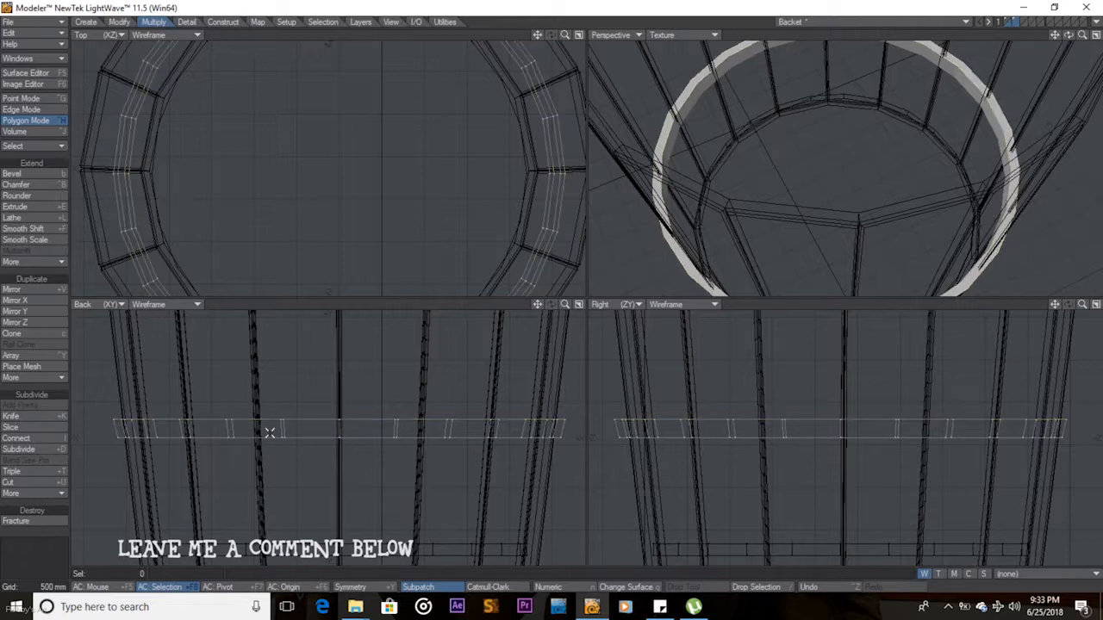
key(a)
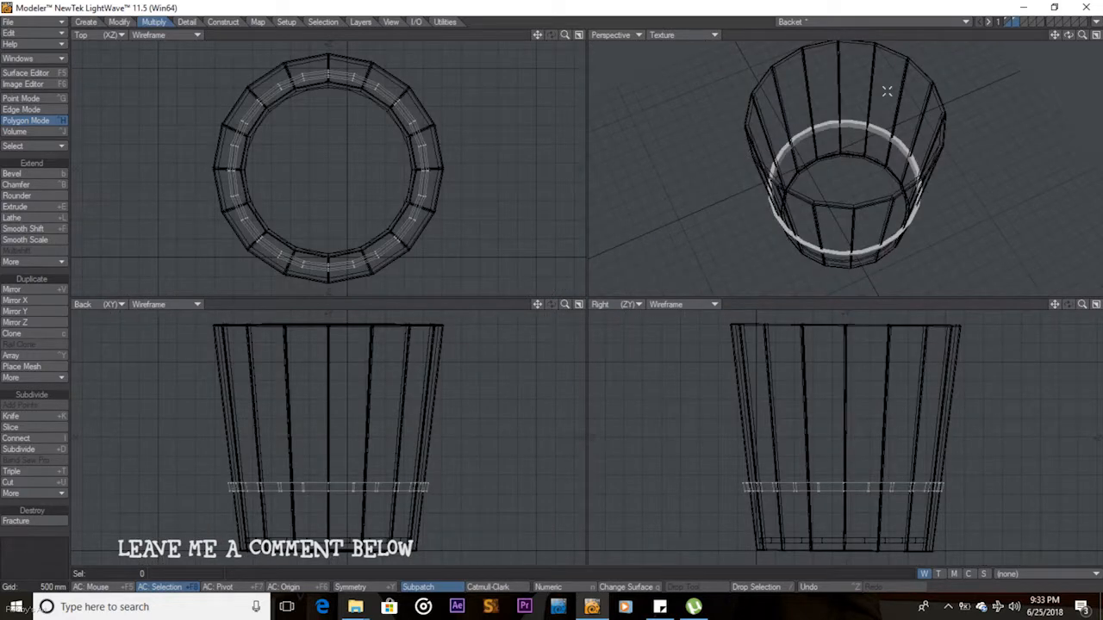
Show the bucket and hoop layers together, select the whole hoop, and lower it by 500 mm
shift+click(1006, 19)
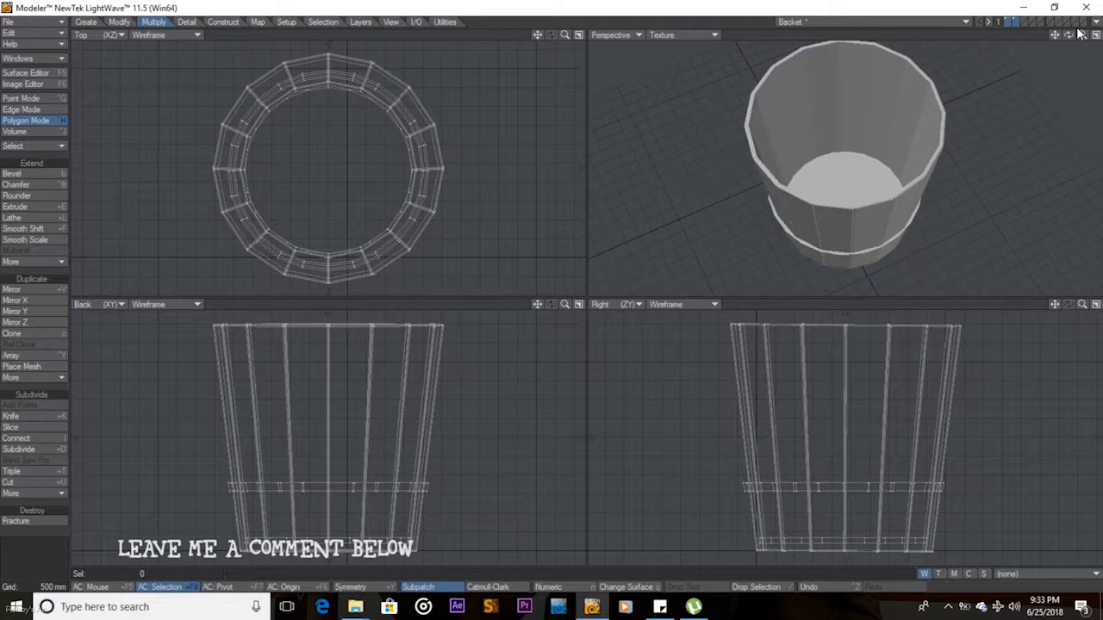
drag(1069, 36, 1073, 73)
click(345, 488)
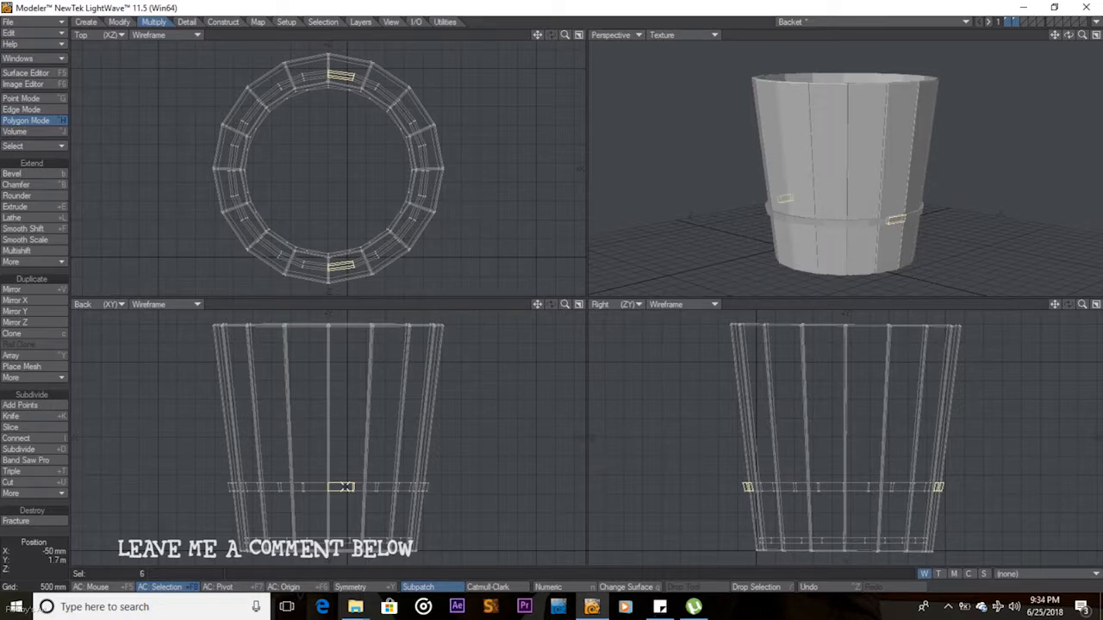
double_click(345, 487)
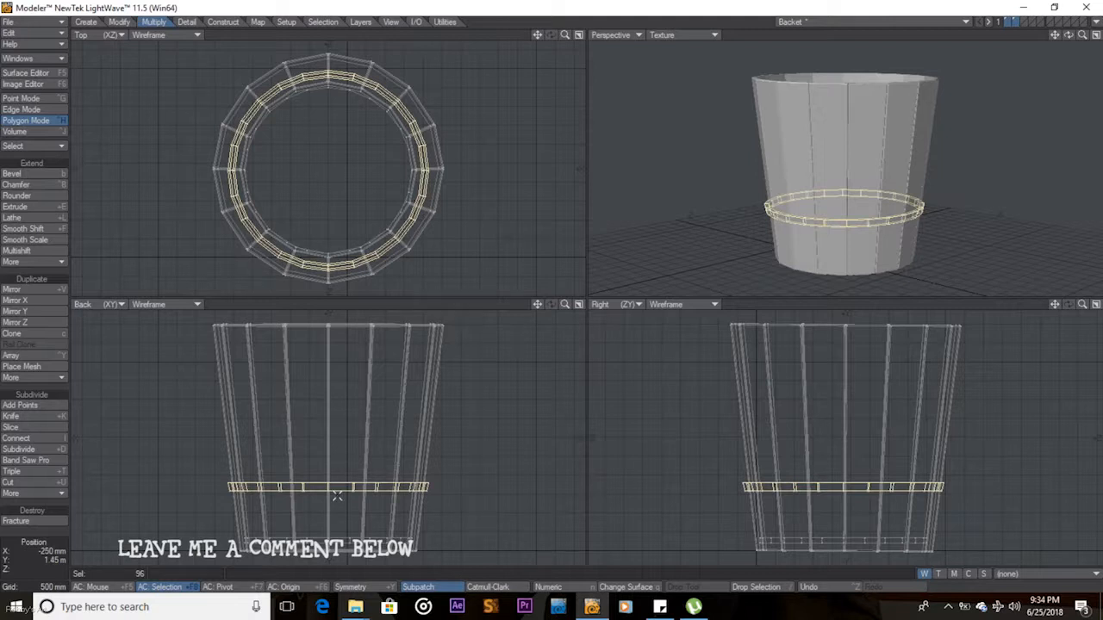
key(t)
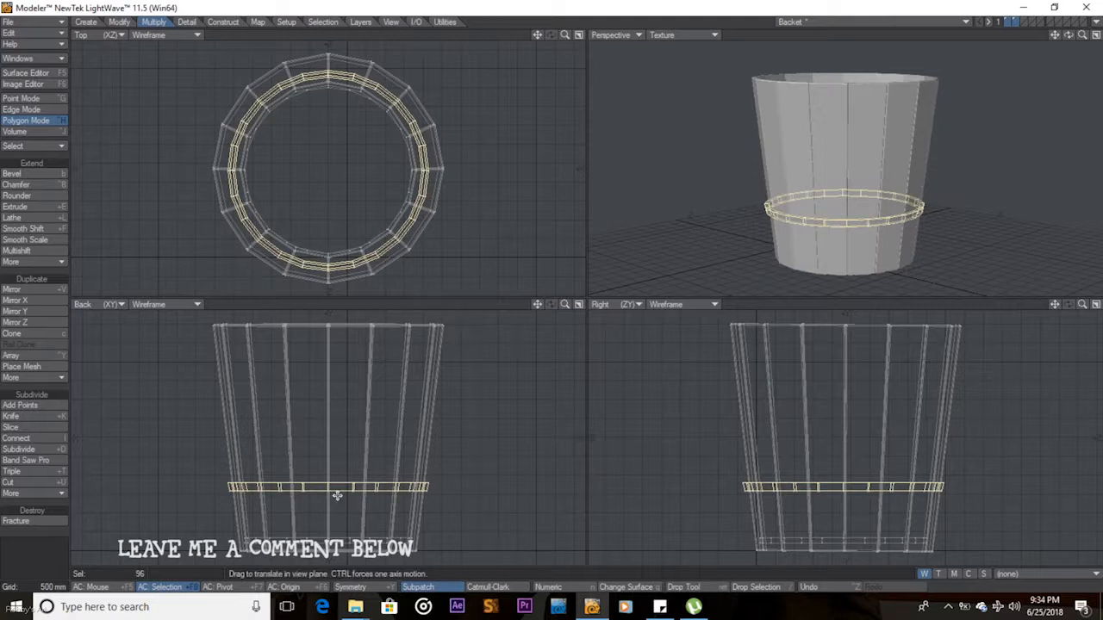
click(337, 496)
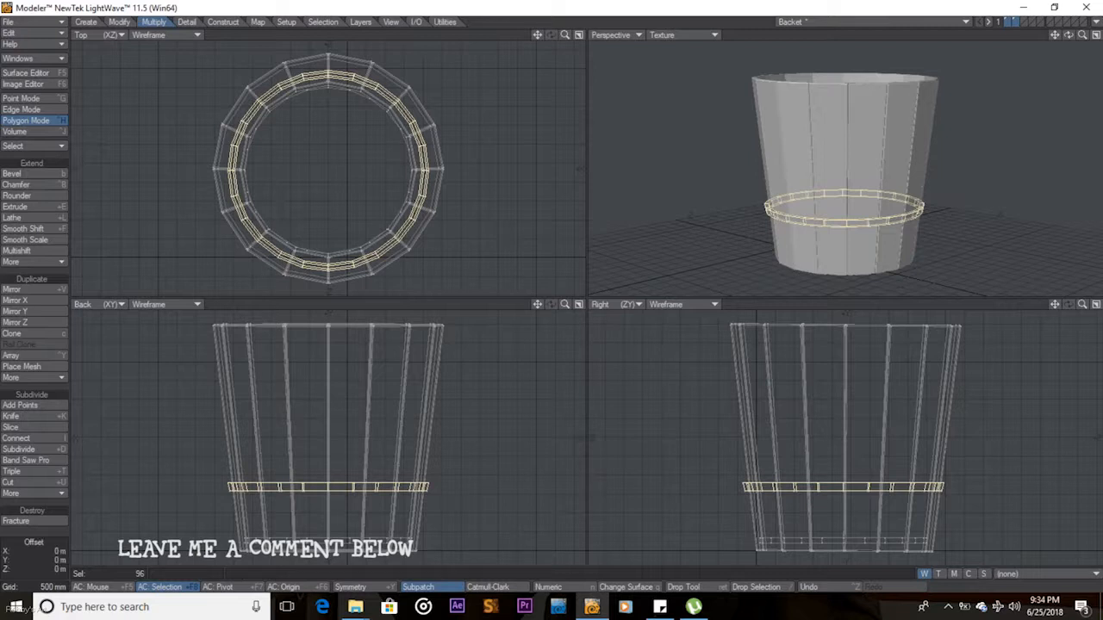
drag(337, 495, 337, 514)
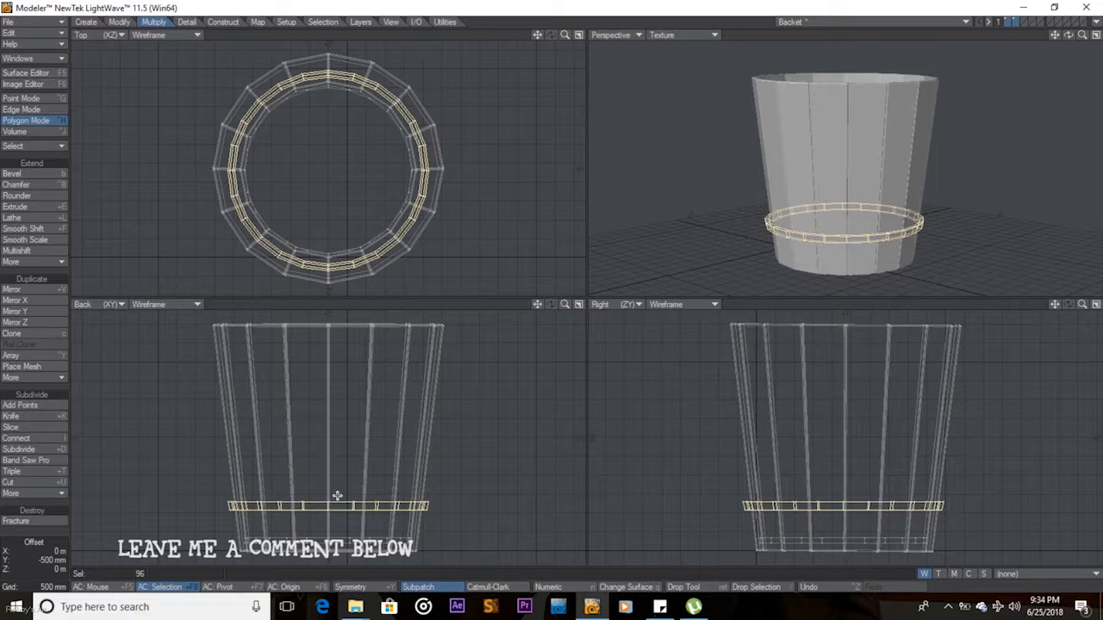
Scale the lowered hoop down slightly to fit the narrower bucket wall and nudge it along Z to centre it
key(shift+h)
mouse_move(307, 492)
mouse_down()
mouse_move(281, 492)
mouse_move(307, 491)
mouse_up()
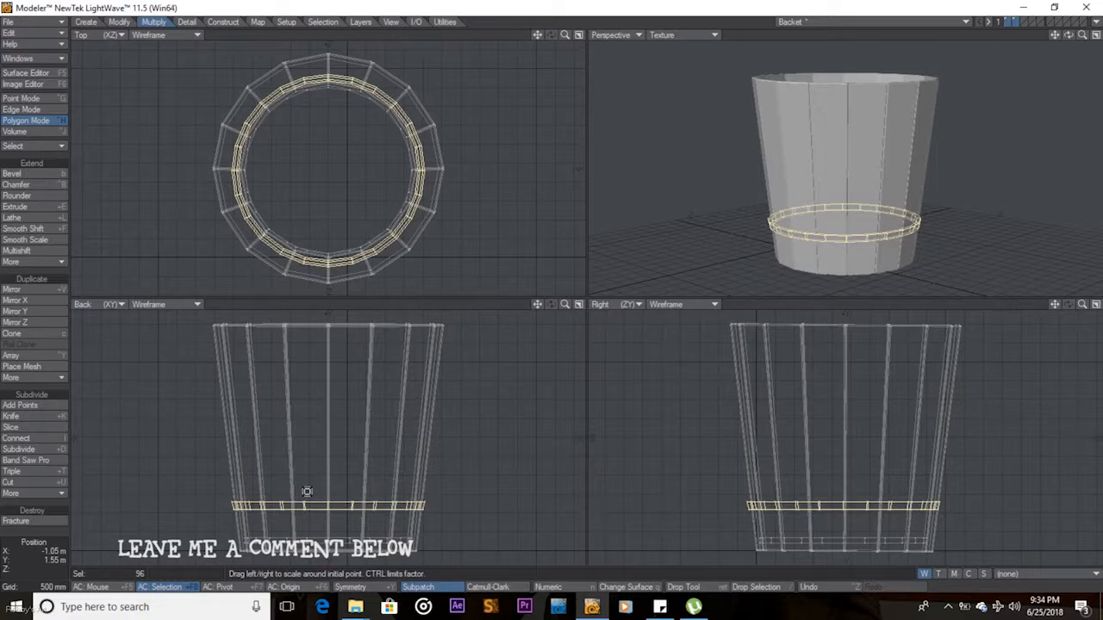
drag(1084, 305, 1045, 186)
key(shift+h)
key(t)
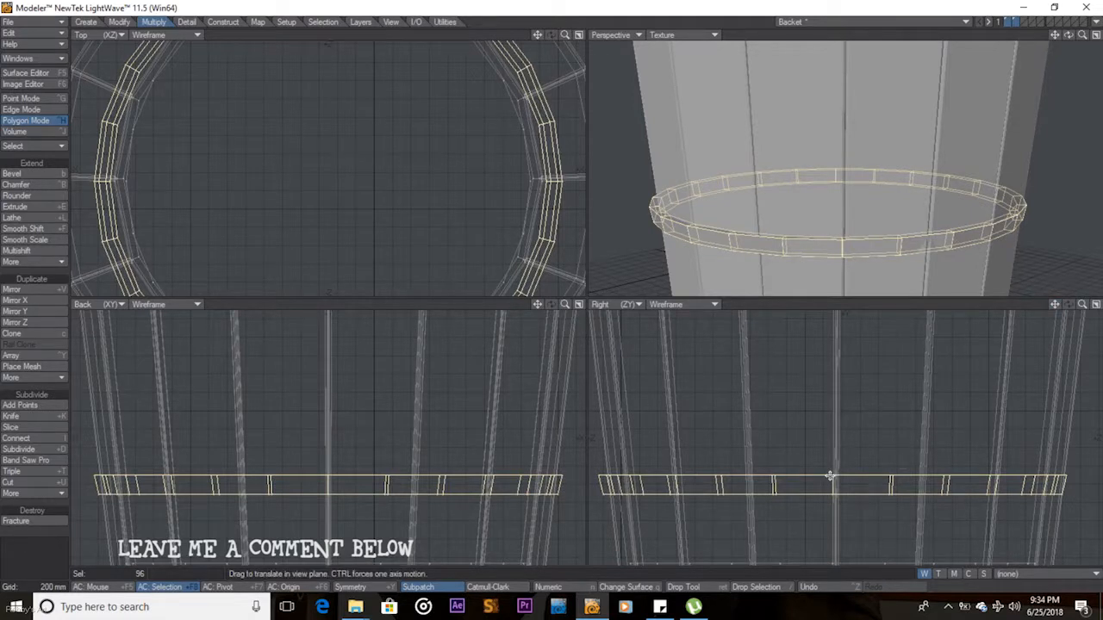
drag(829, 476, 829, 476)
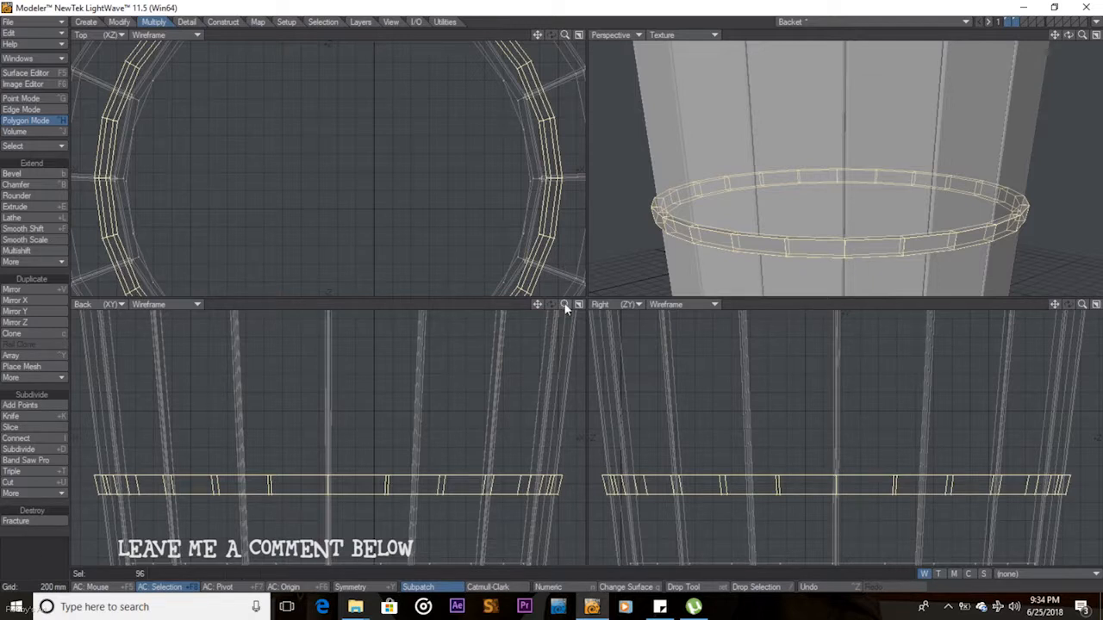
Duplicate the lower hoop and raise the copy straight up to around the bucket's mid-height
key(a)
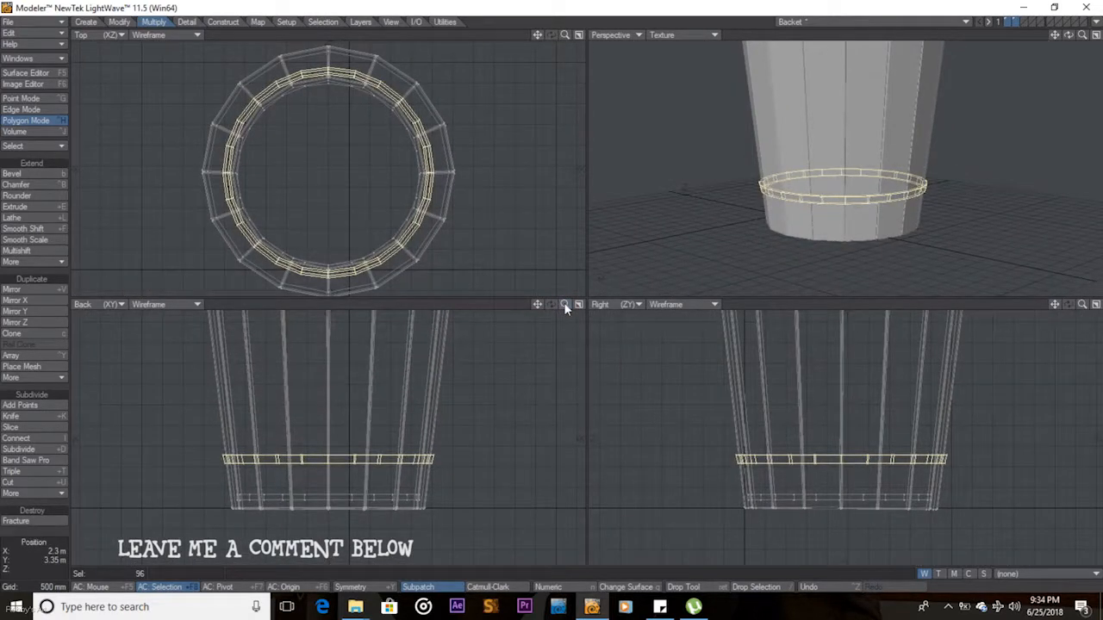
drag(337, 475, 337, 368)
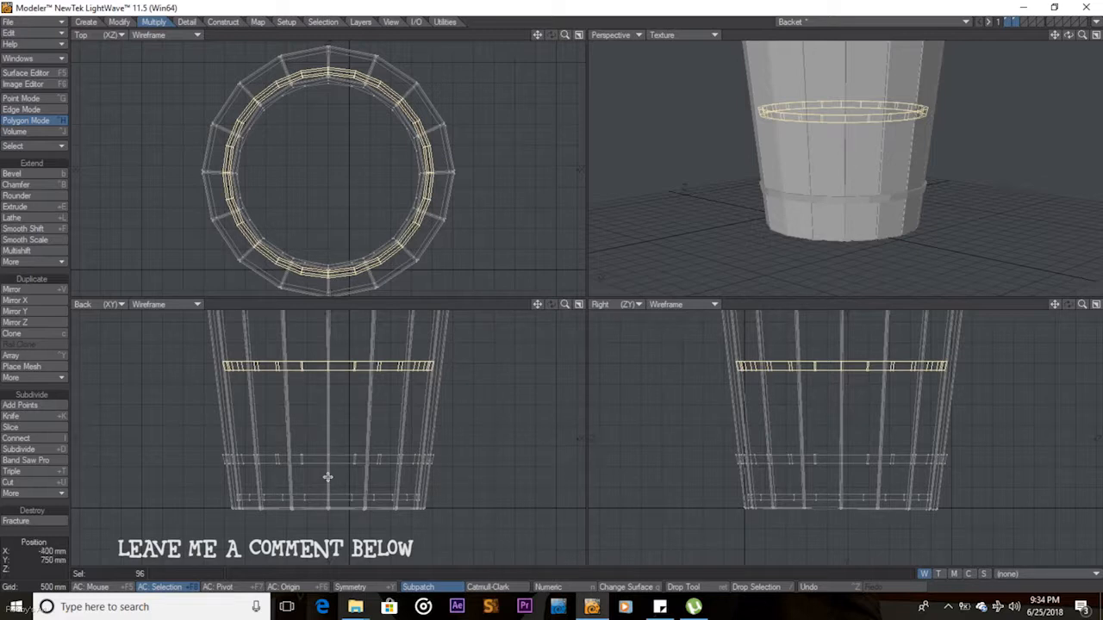
key(space)
Stretch the copied hoop to about 113% along X and Z to fit around the wider part of the bucket
mouse_move(568, 306)
mouse_down()
mouse_move(655, 305)
mouse_move(537, 305)
mouse_move(537, 399)
mouse_move(558, 305)
mouse_move(483, 305)
mouse_move(569, 308)
mouse_up()
key(shift+h)
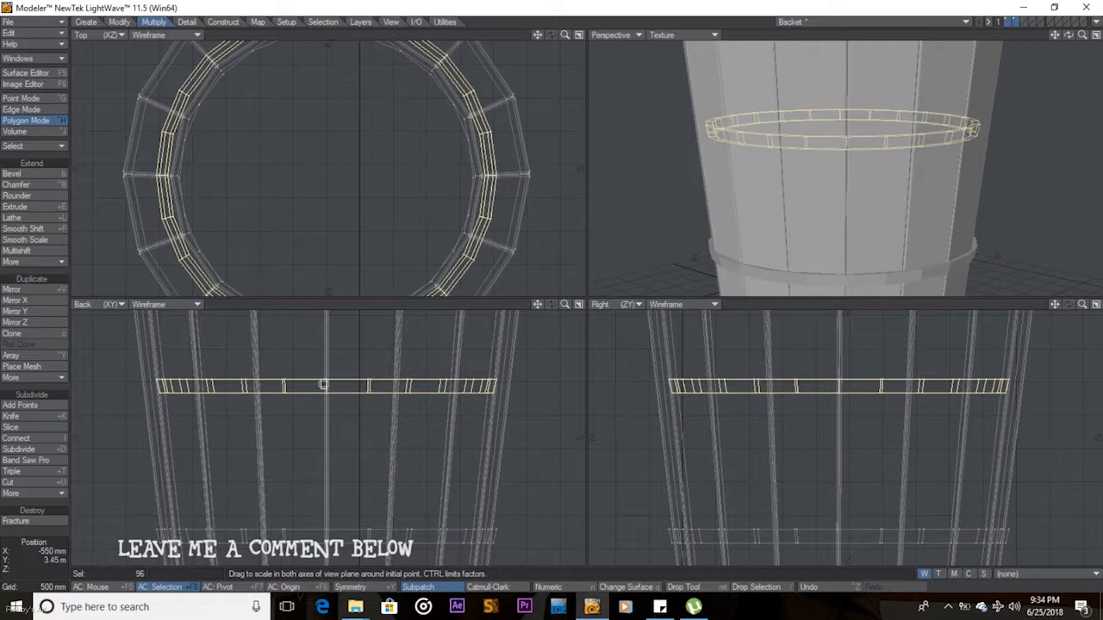
drag(325, 382, 371, 383)
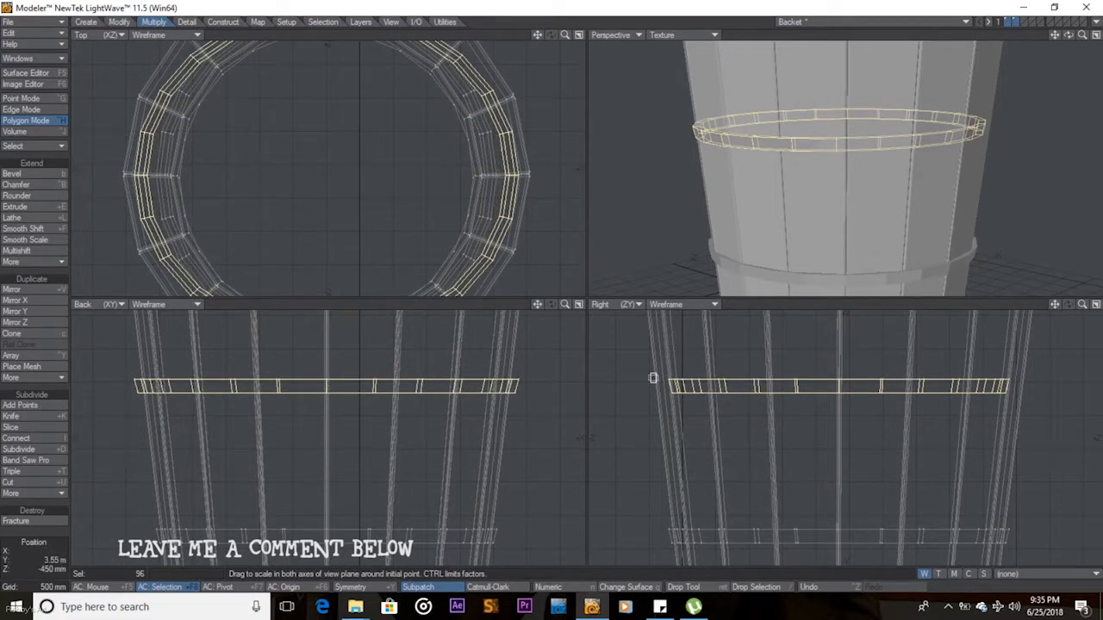
drag(845, 387, 882, 388)
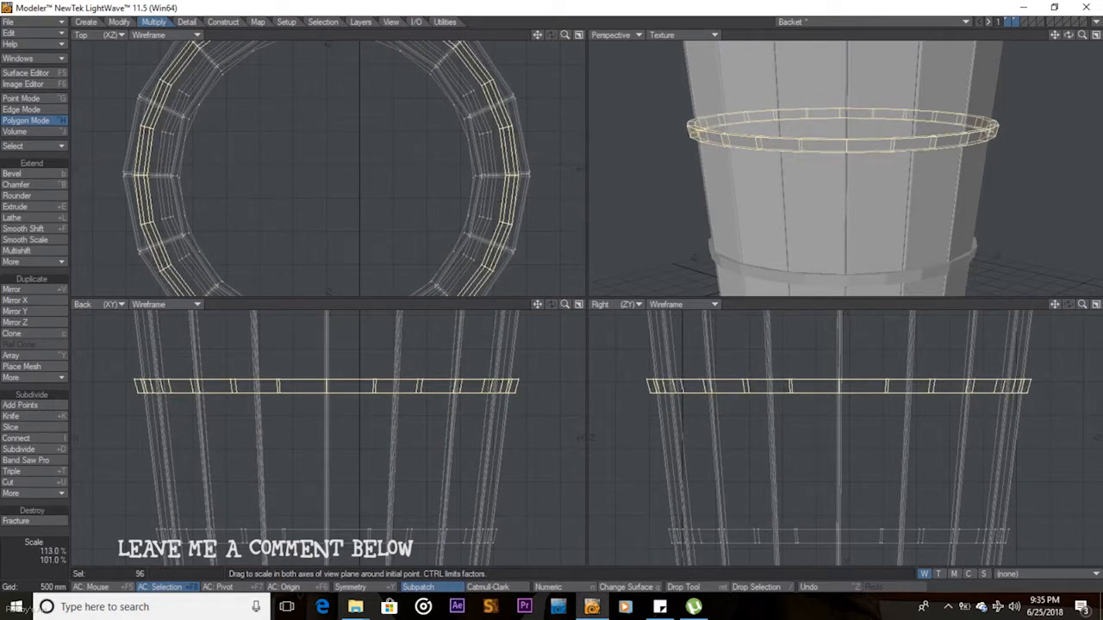
drag(579, 438, 582, 437)
Lower the enlarged middle hoop by 400 mm
key(t)
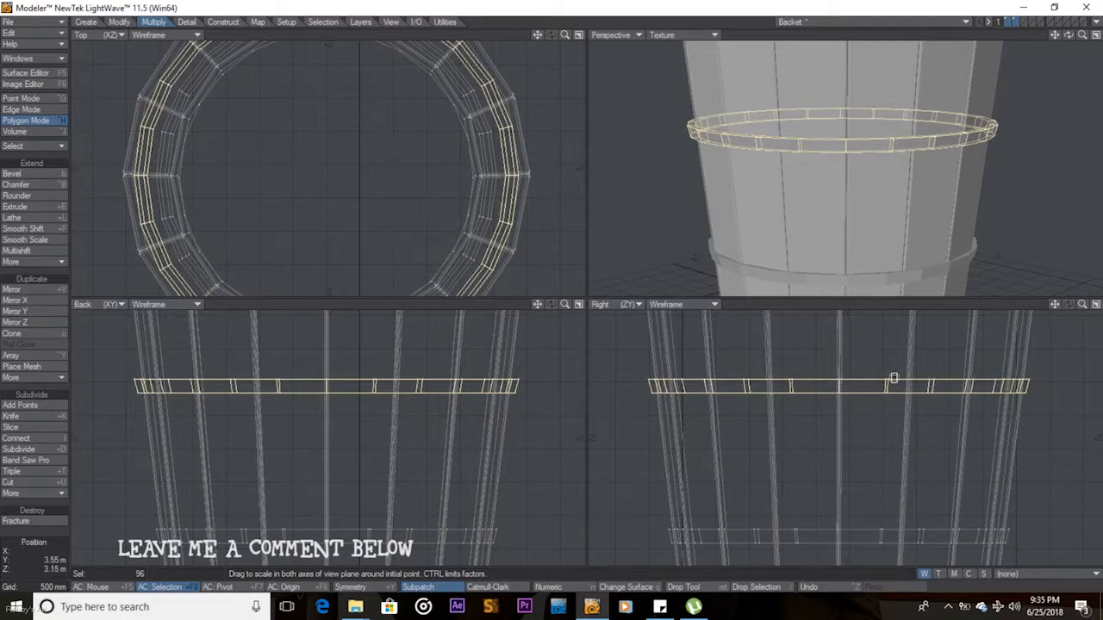
mouse_move(1057, 307)
mouse_down()
mouse_move(1057, 429)
mouse_move(1057, 315)
mouse_up()
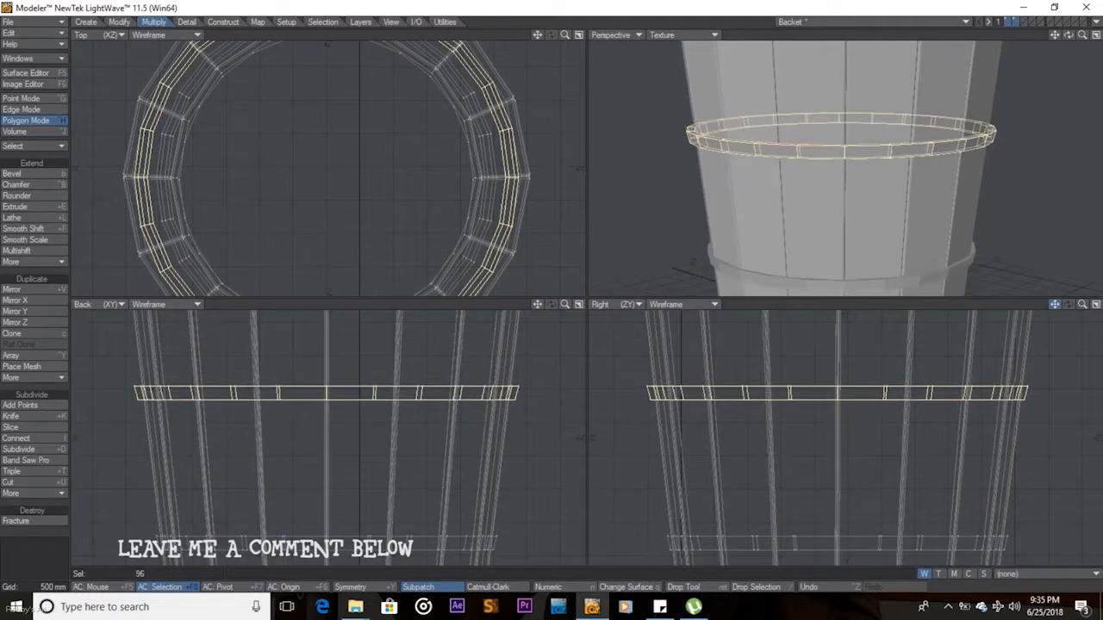
key(t)
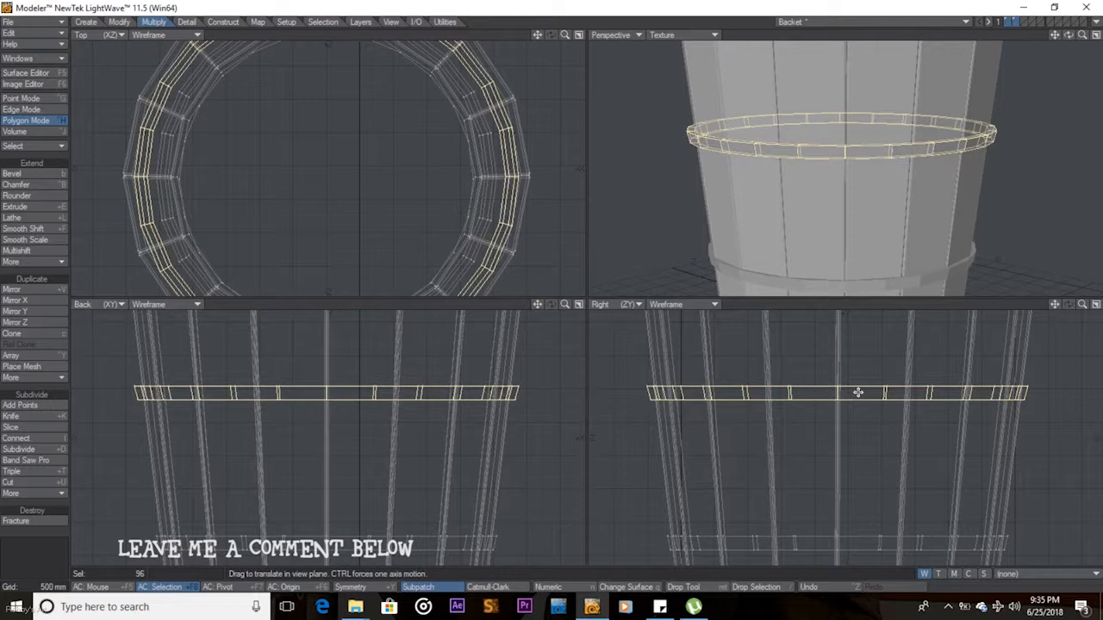
drag(858, 392, 859, 416)
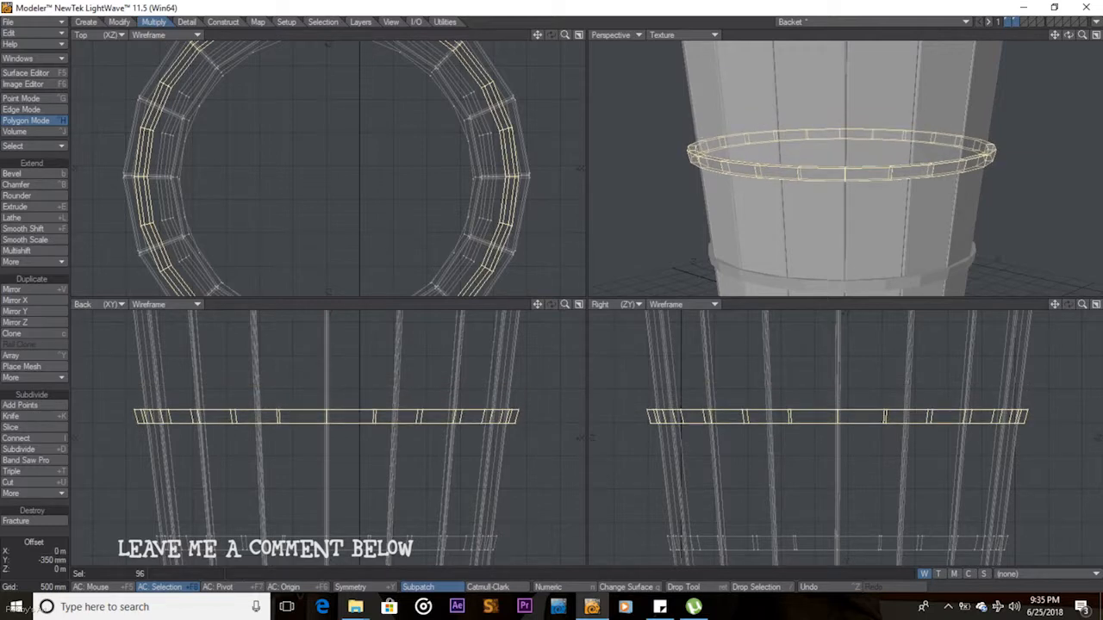
drag(858, 416, 858, 420)
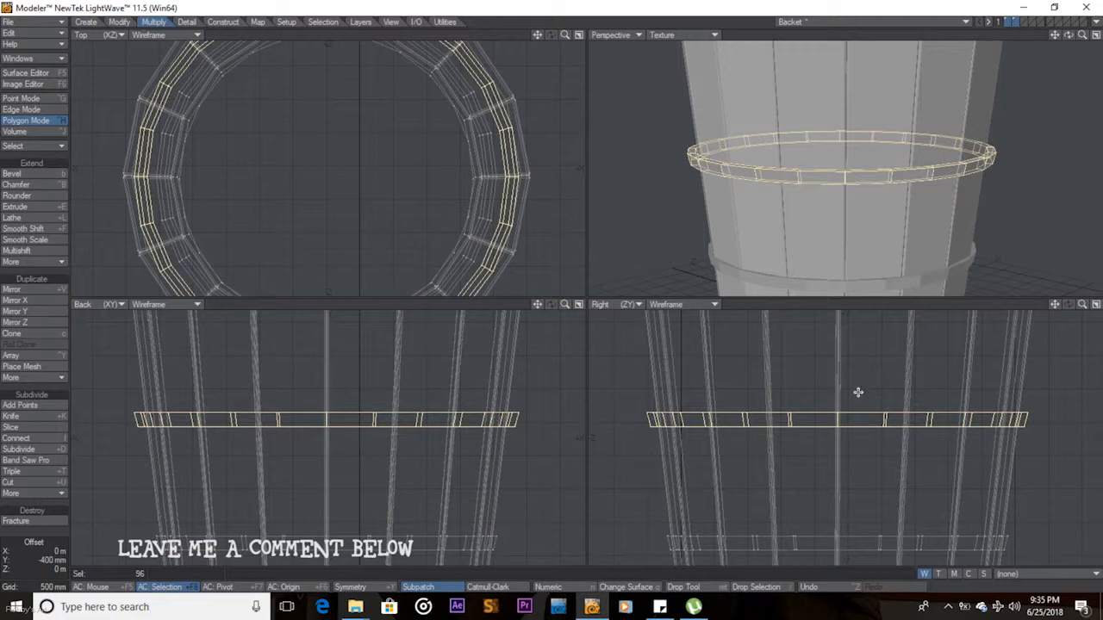
Narrow the middle hoop slightly along Z and X so it sits close against the bucket wall
key(h)
drag(859, 419, 838, 421)
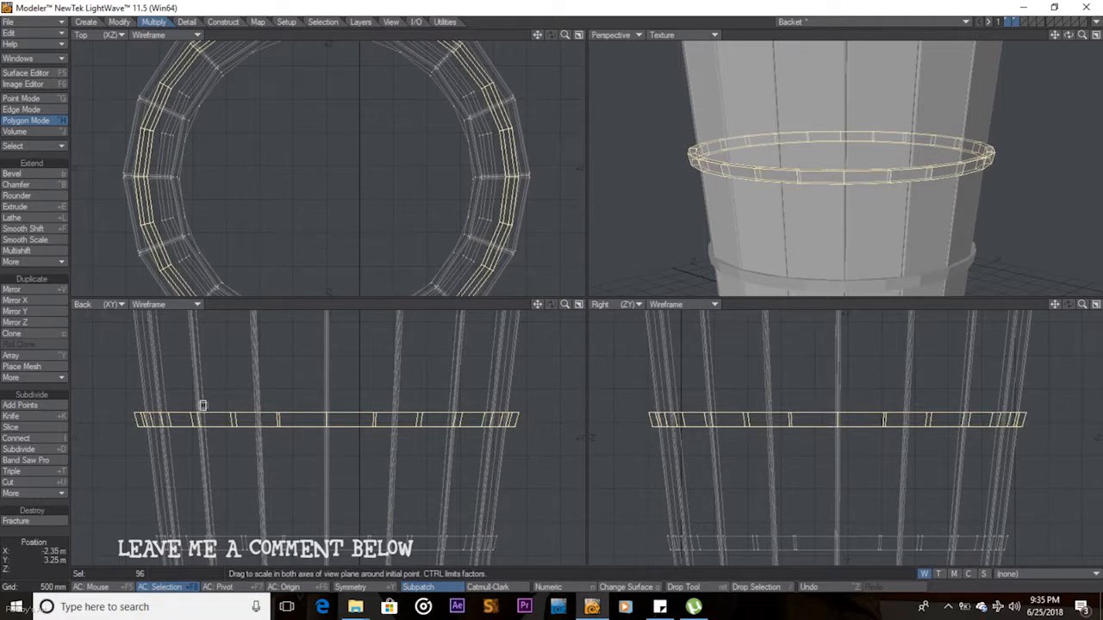
drag(327, 424, 319, 422)
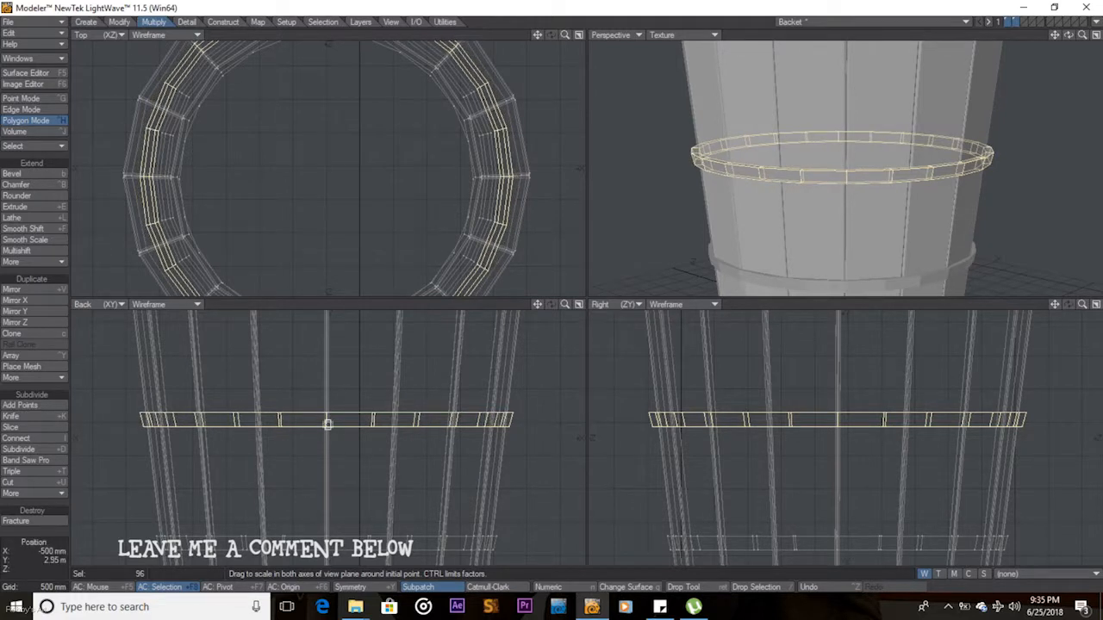
click(178, 586)
Duplicate the middle hoop and raise the copy vertically to just below the bucket's rim
drag(538, 305, 528, 408)
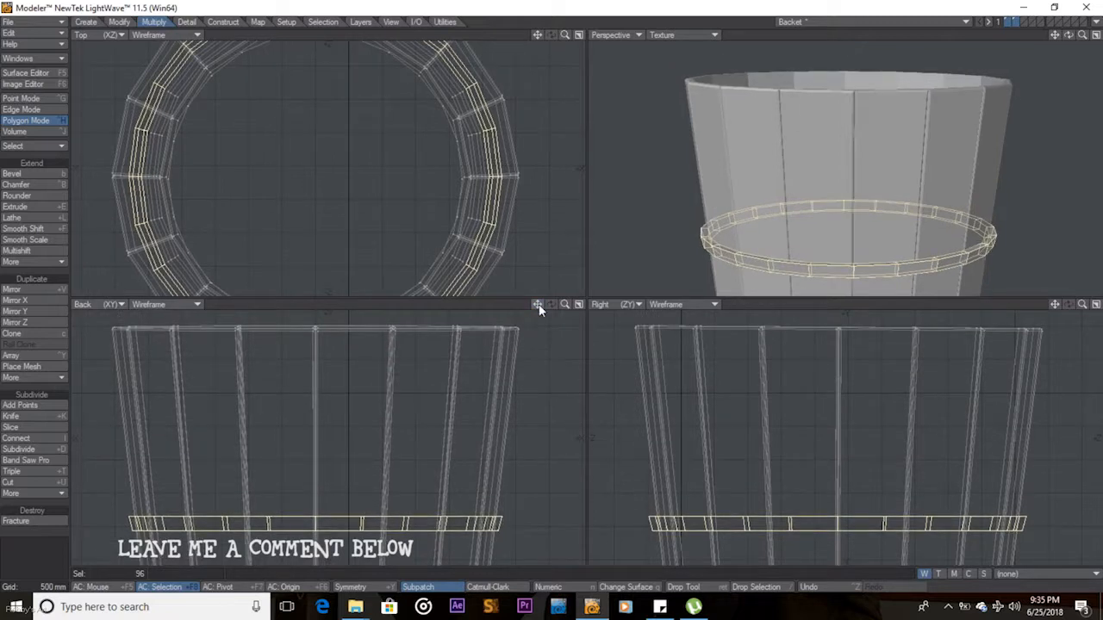
key(t)
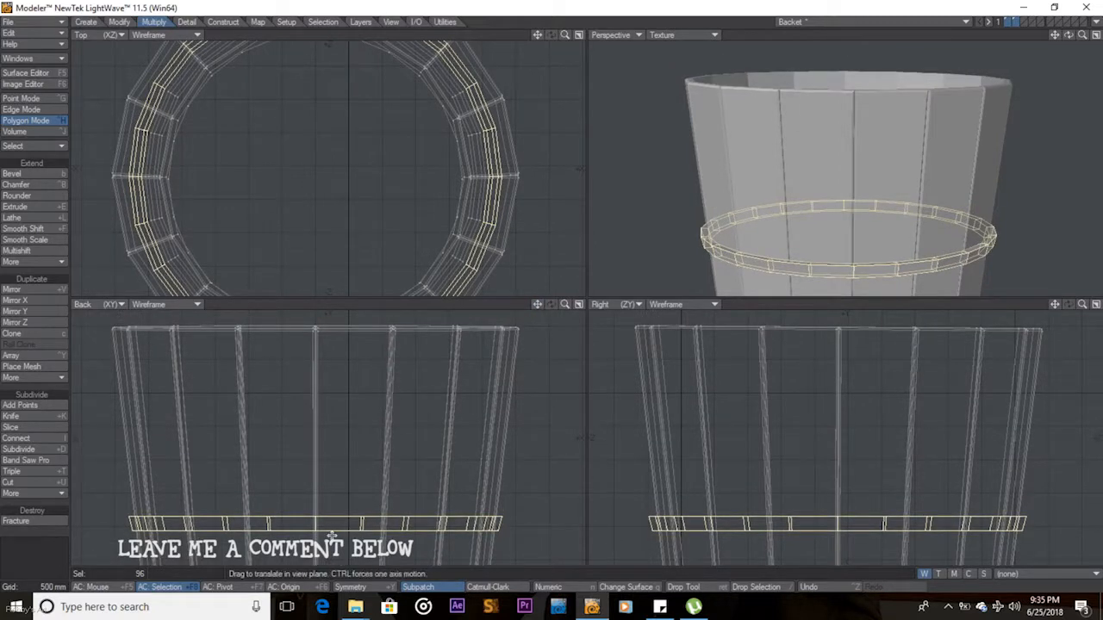
ctrl+drag(315, 524, 315, 400)
Stretch the upper hoop to about 108% along X, widen it to match along Z, and clear the selection
key(h)
drag(316, 401, 342, 402)
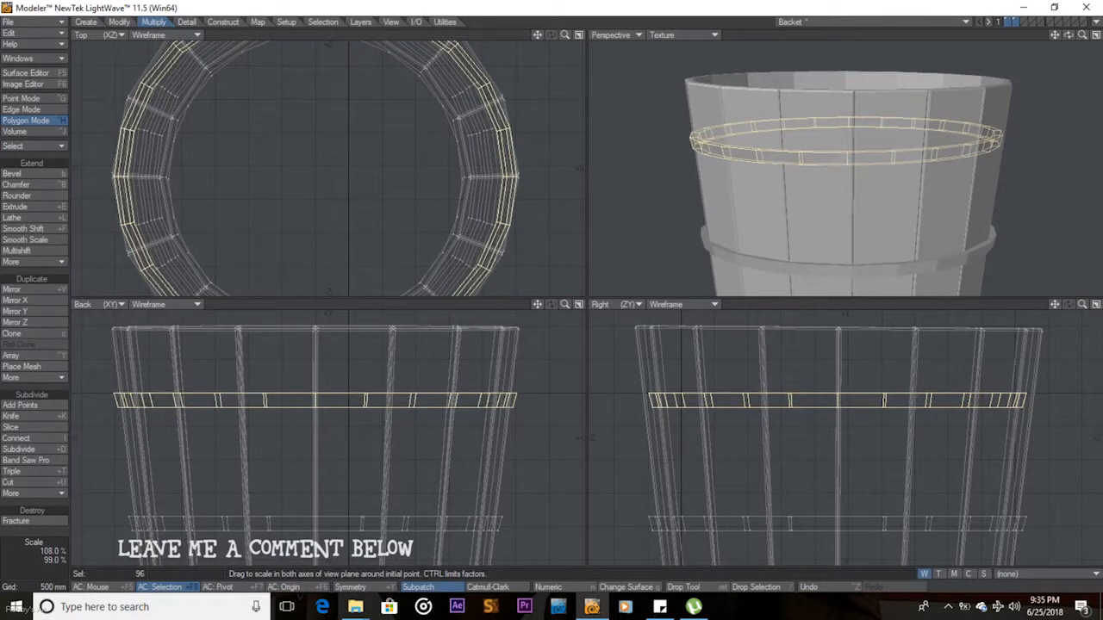
drag(836, 403, 856, 401)
key(Return)
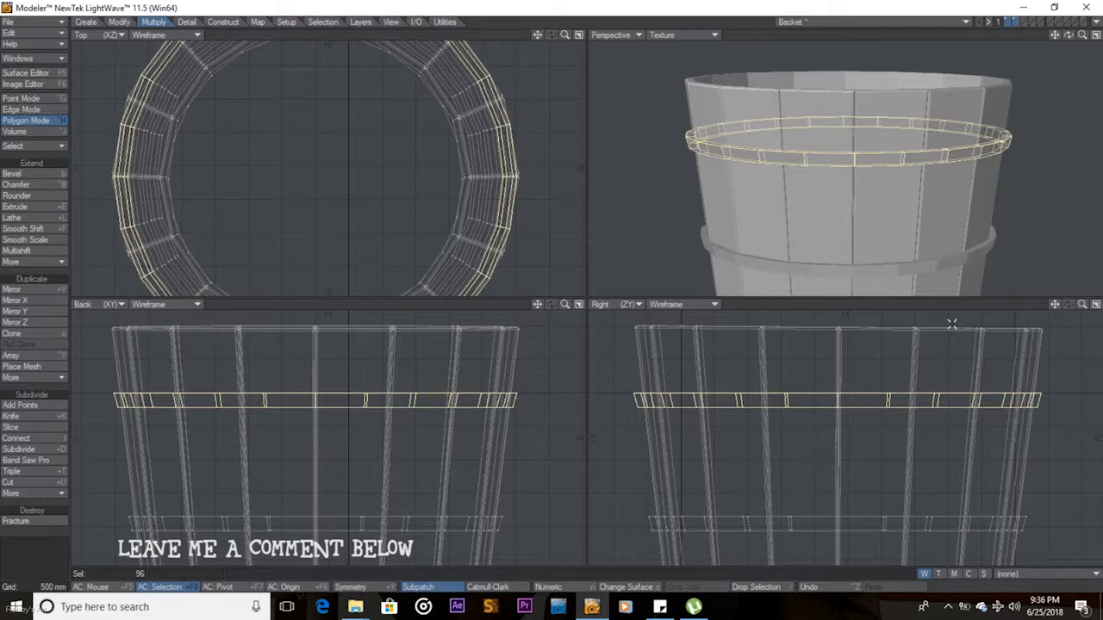
key(/)
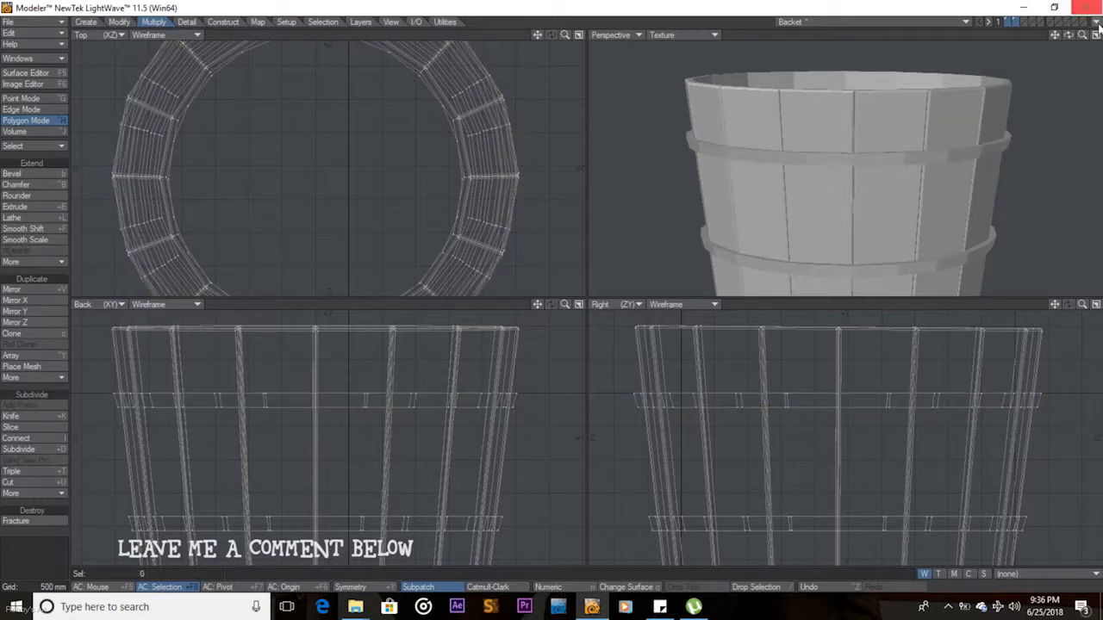
key(a)
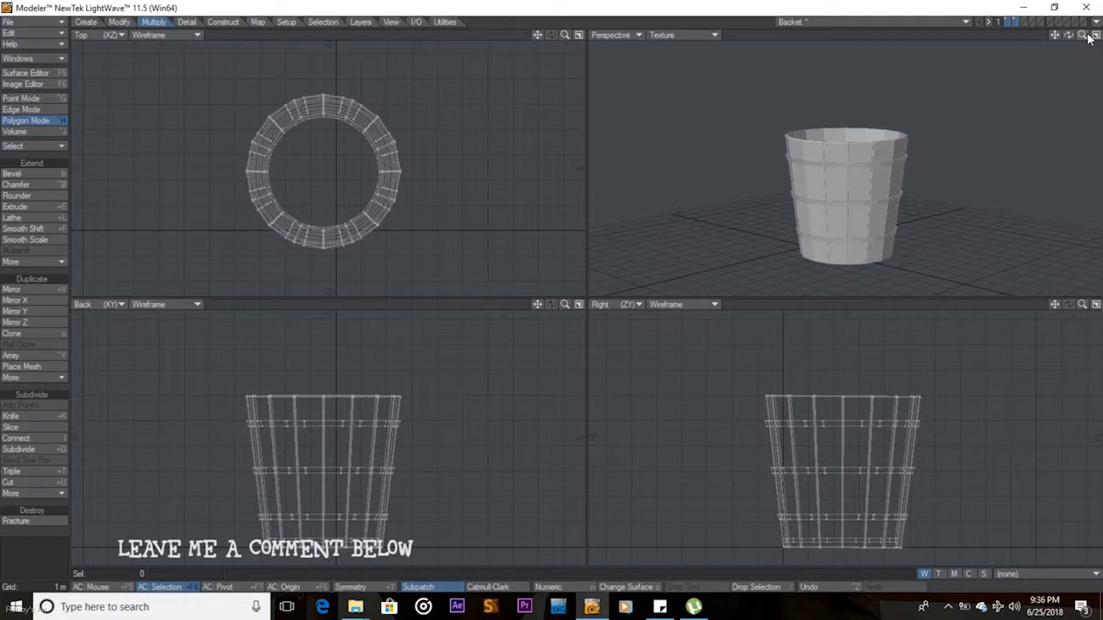
mouse_move(1068, 35)
mouse_down()
mouse_move(1069, 9)
mouse_move(1068, 65)
mouse_move(1077, 17)
mouse_move(1074, 35)
mouse_up()
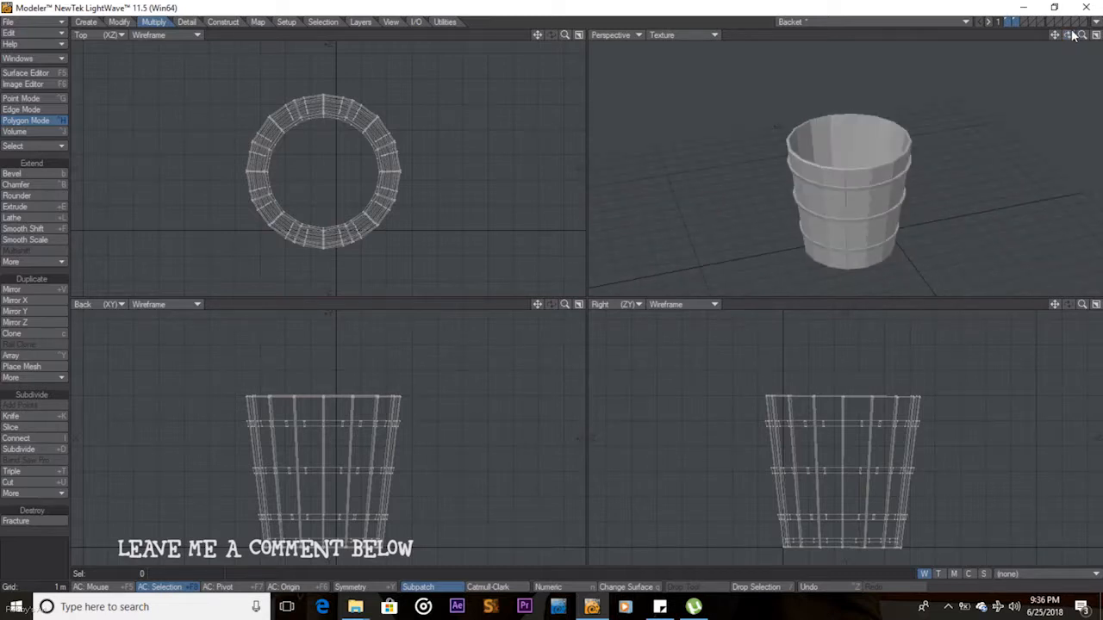
Make the empty second layer active and show the bucket's layer in the background as a reference
click(1020, 23)
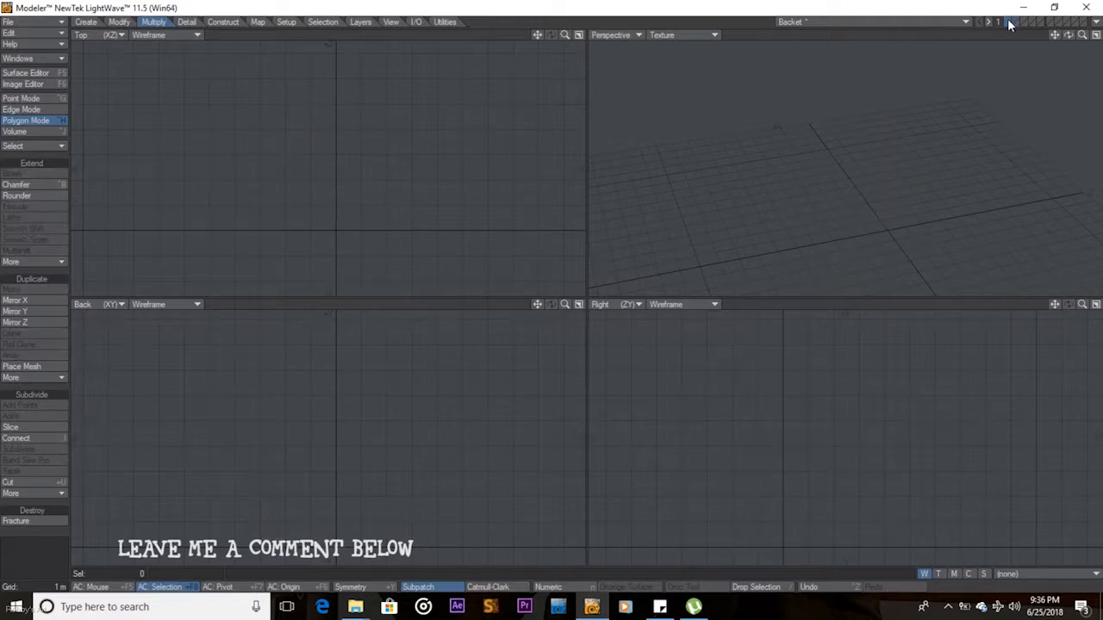
click(1009, 22)
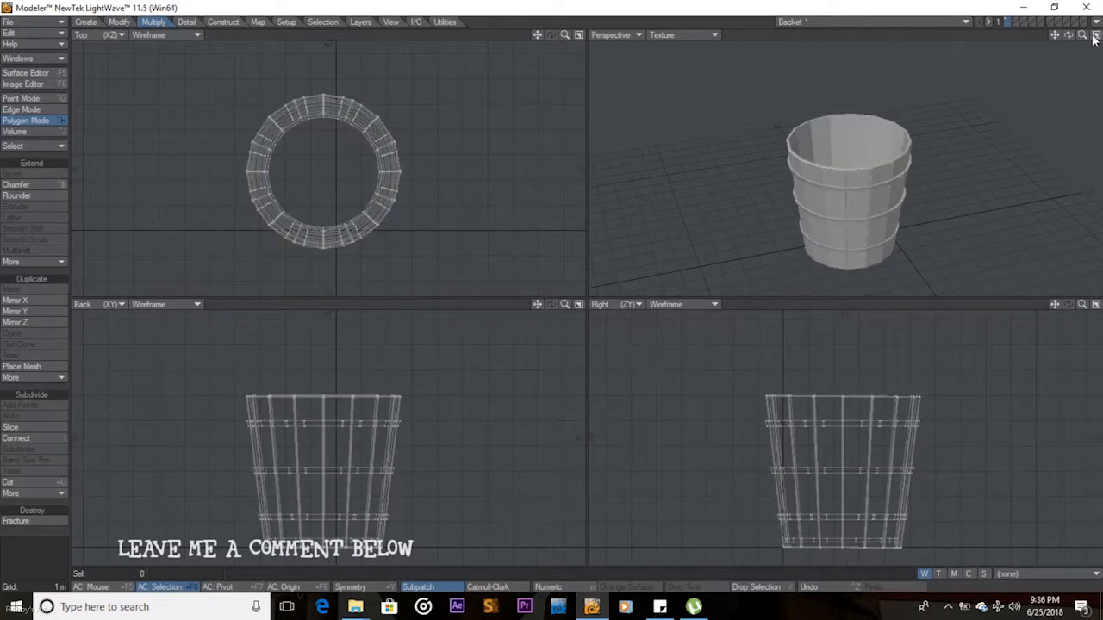
drag(1082, 39, 1094, 29)
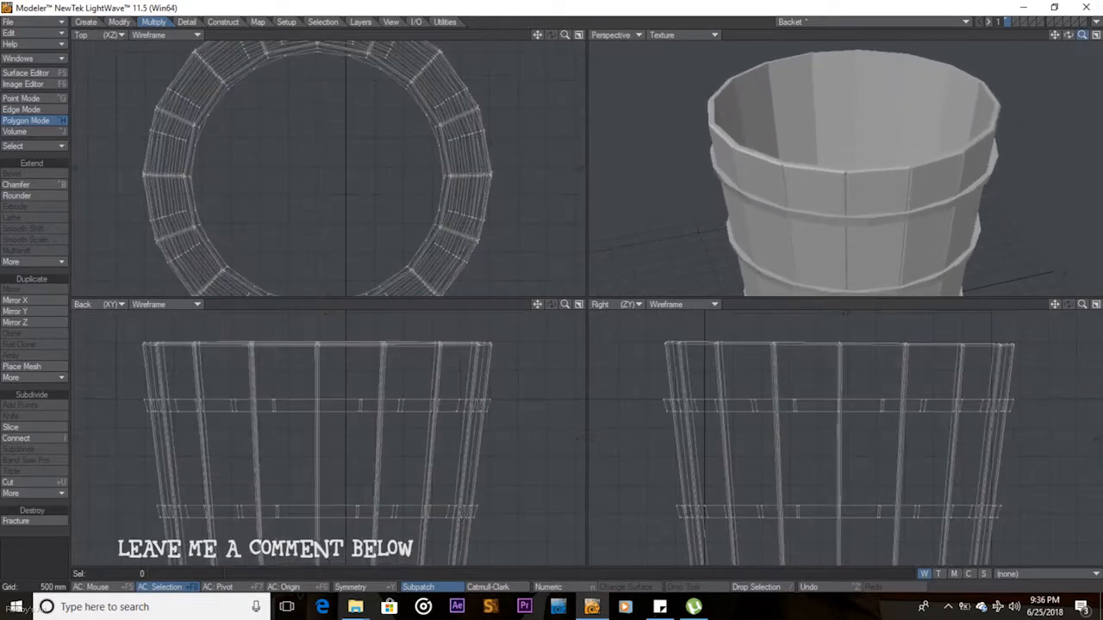
click(1015, 23)
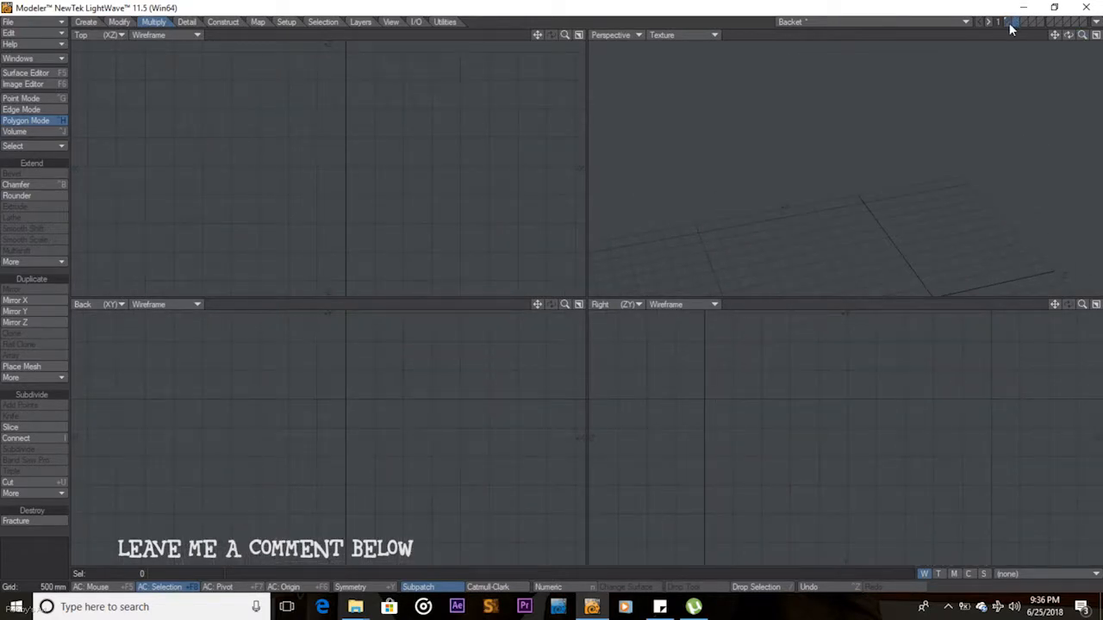
click(1012, 28)
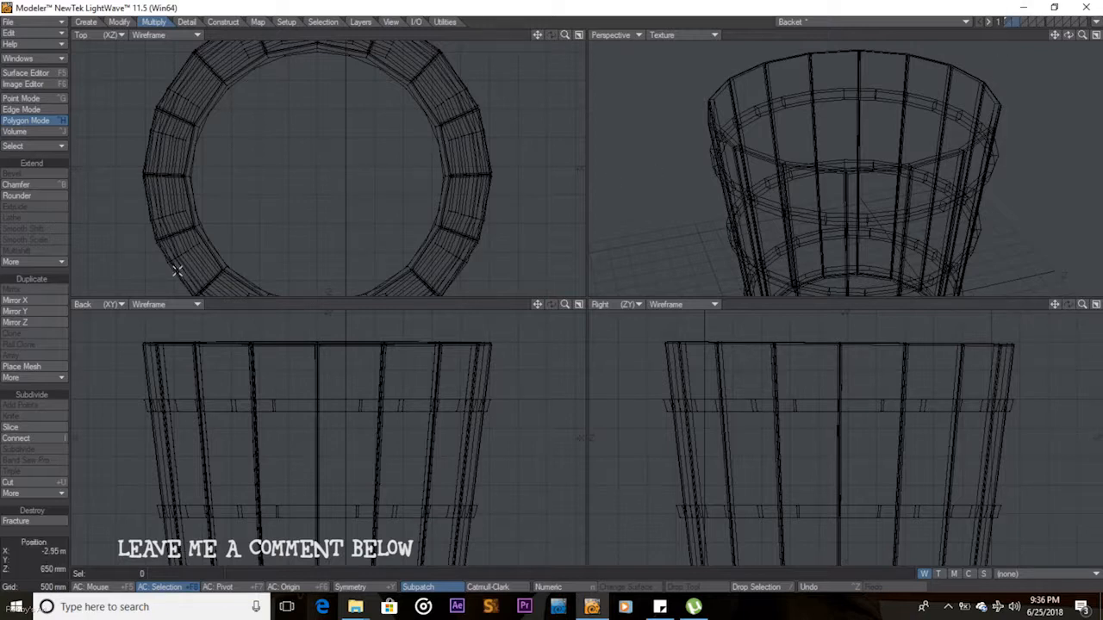
Draw a box about 400 mm wide, 300 mm high and 1 m deep over the bucket's rim at its negative-X side
click(86, 23)
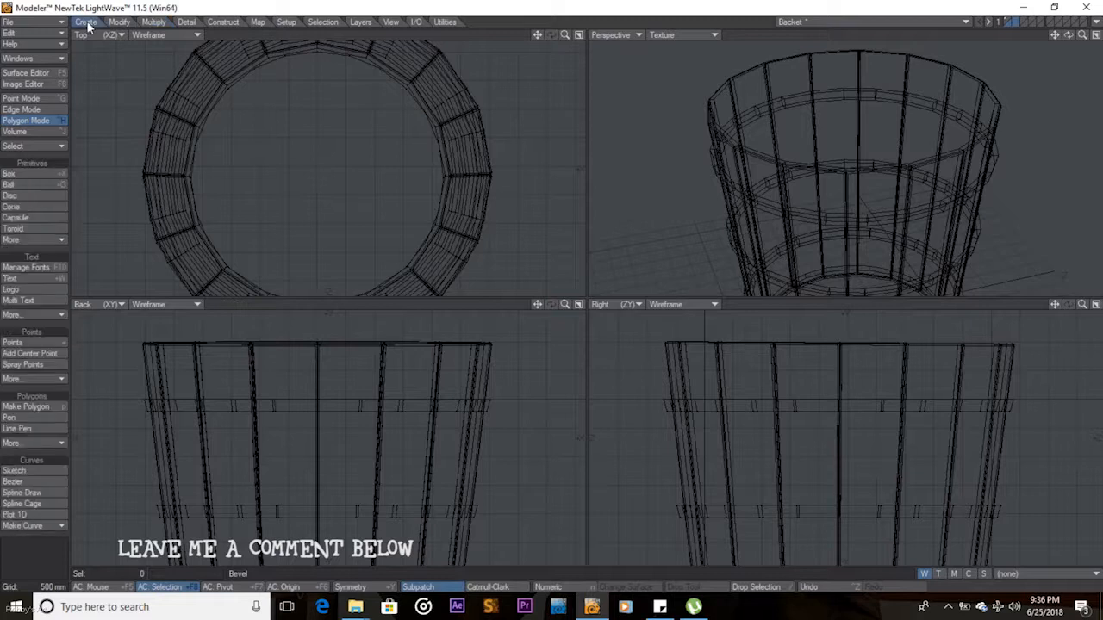
click(21, 174)
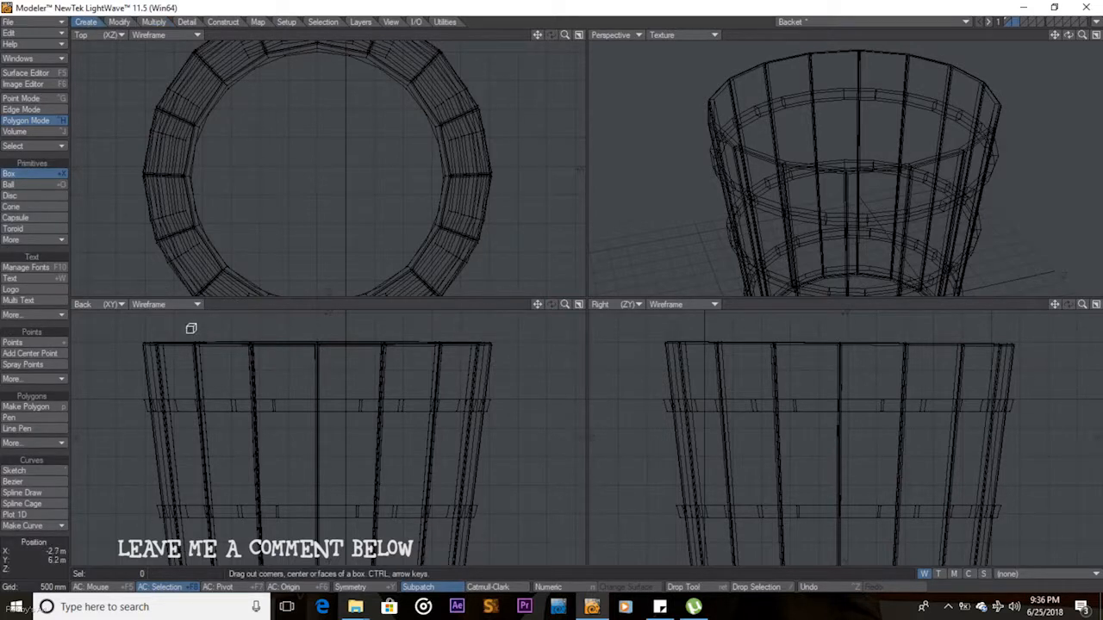
drag(136, 338, 161, 350)
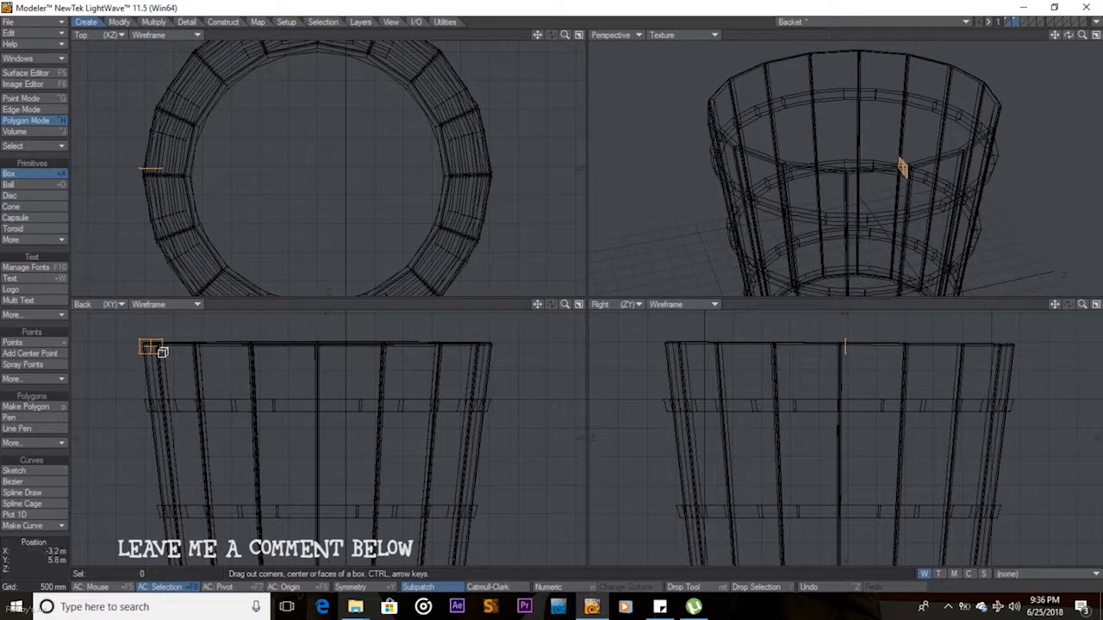
mouse_move(855, 351)
mouse_down()
mouse_move(832, 353)
mouse_move(871, 349)
mouse_move(812, 347)
mouse_move(844, 332)
mouse_up()
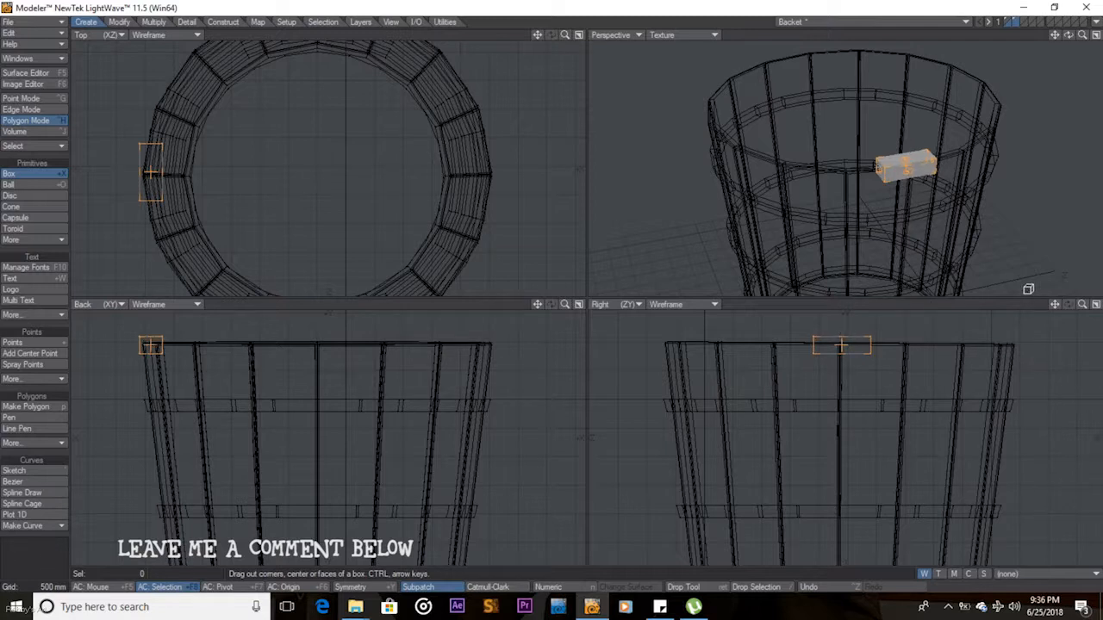
drag(1082, 305, 1055, 304)
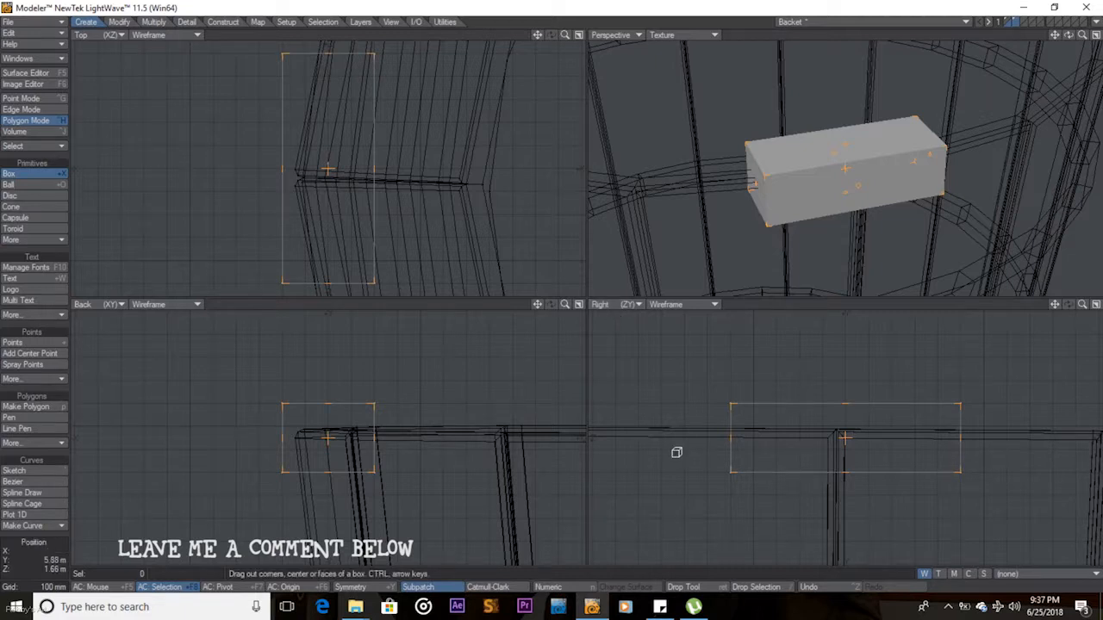
Undo the completed box and recreate it at the same size and position from its numeric settings
key(space)
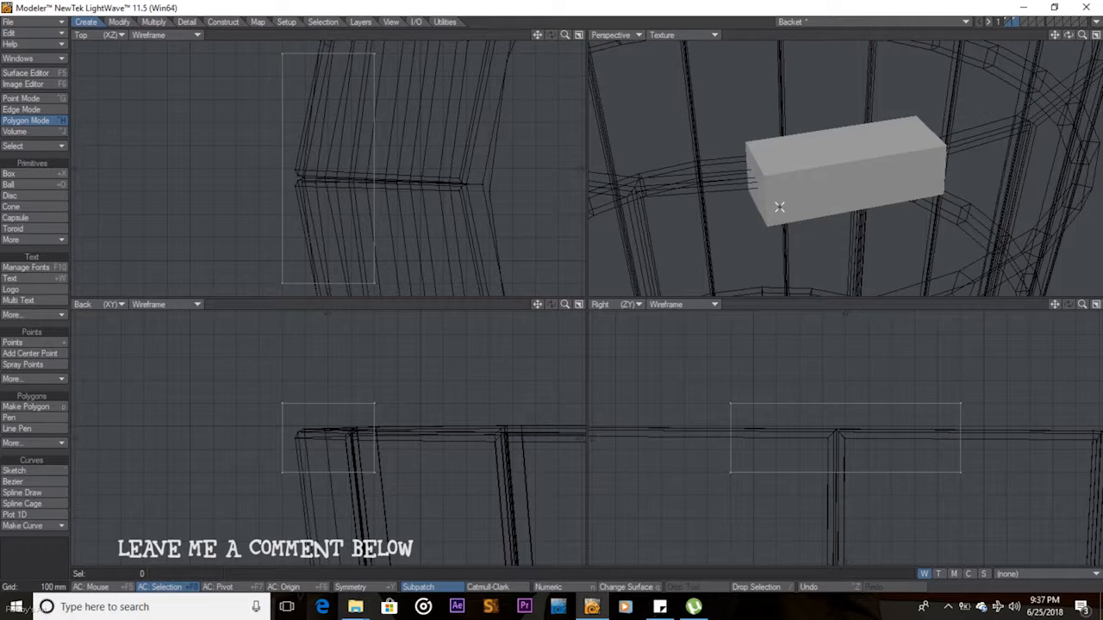
key(ctrl+z)
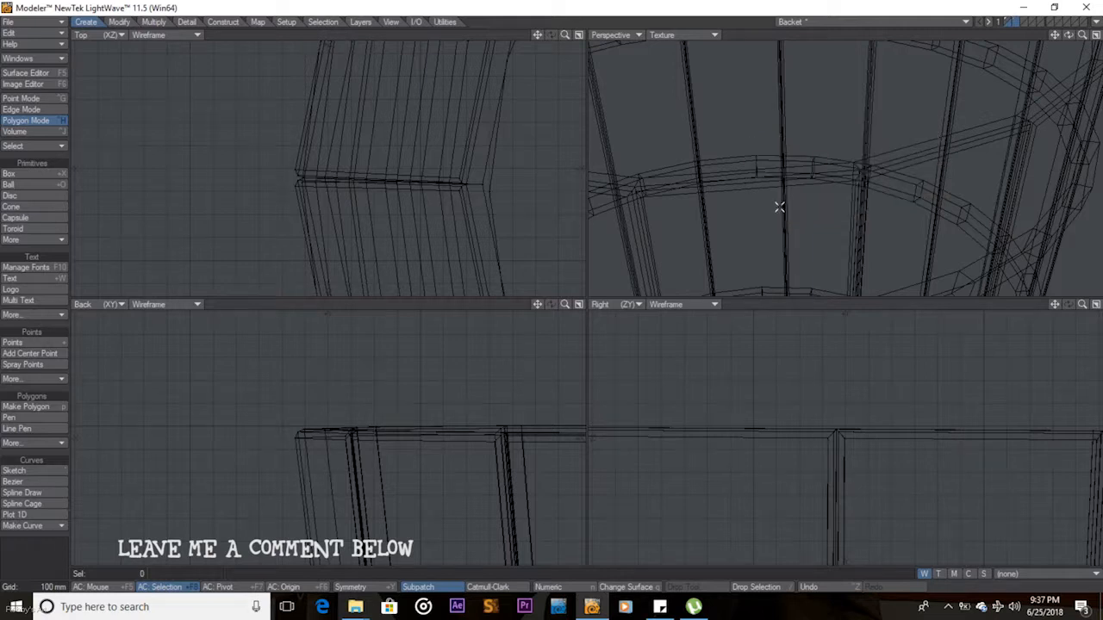
click(29, 174)
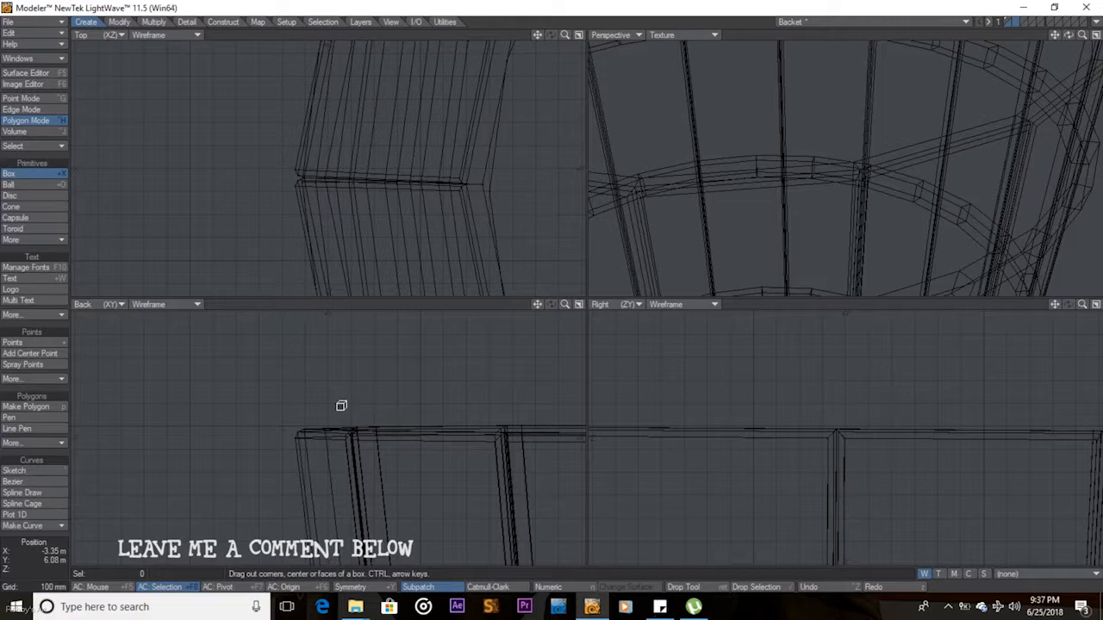
key(n)
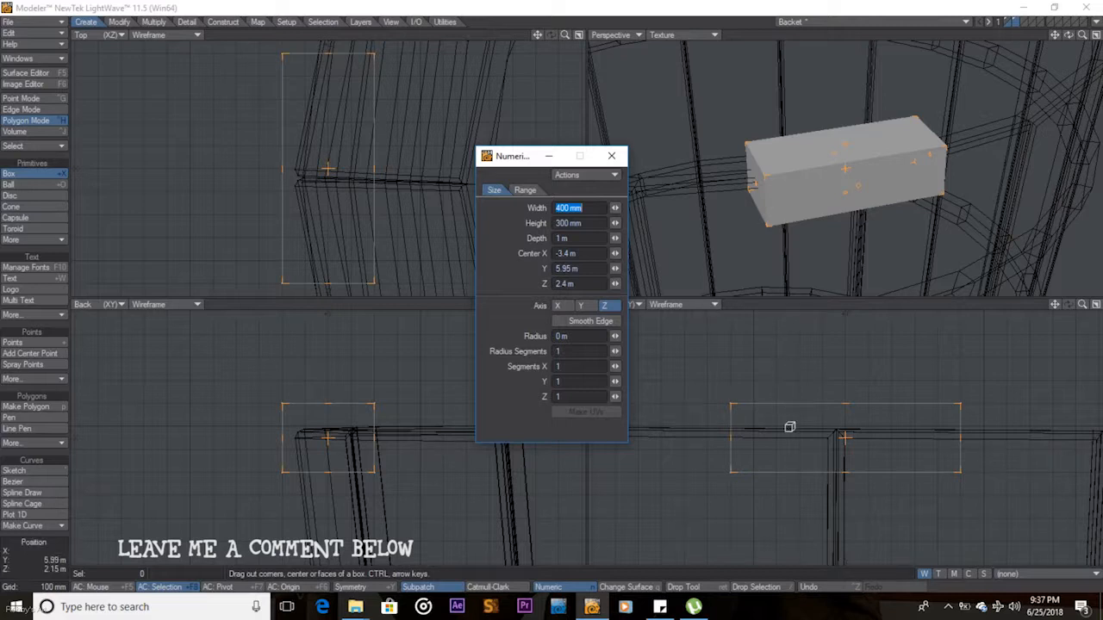
key(Right)
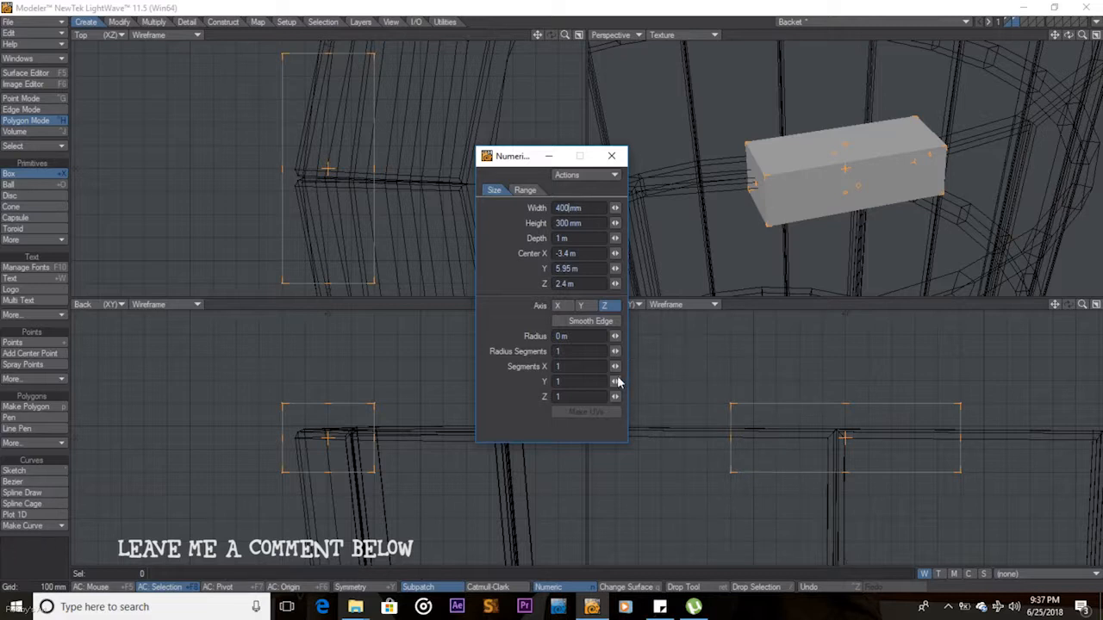
click(615, 156)
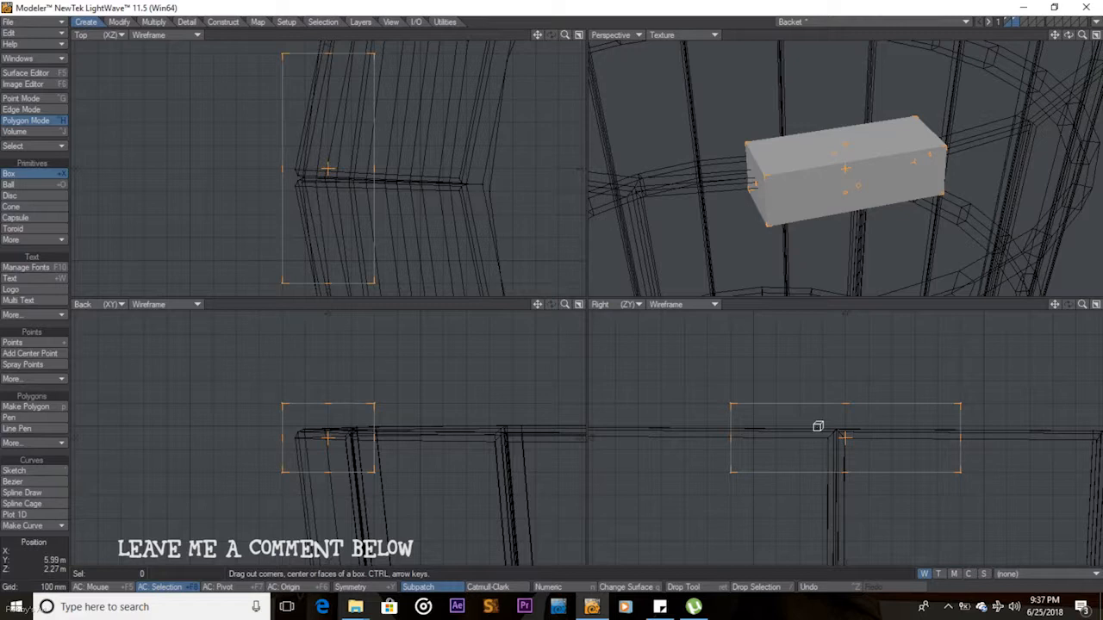
Divide the box into seven equal segments along Z and complete it
key(Right)
key(Right)
key(Right)
key(Right)
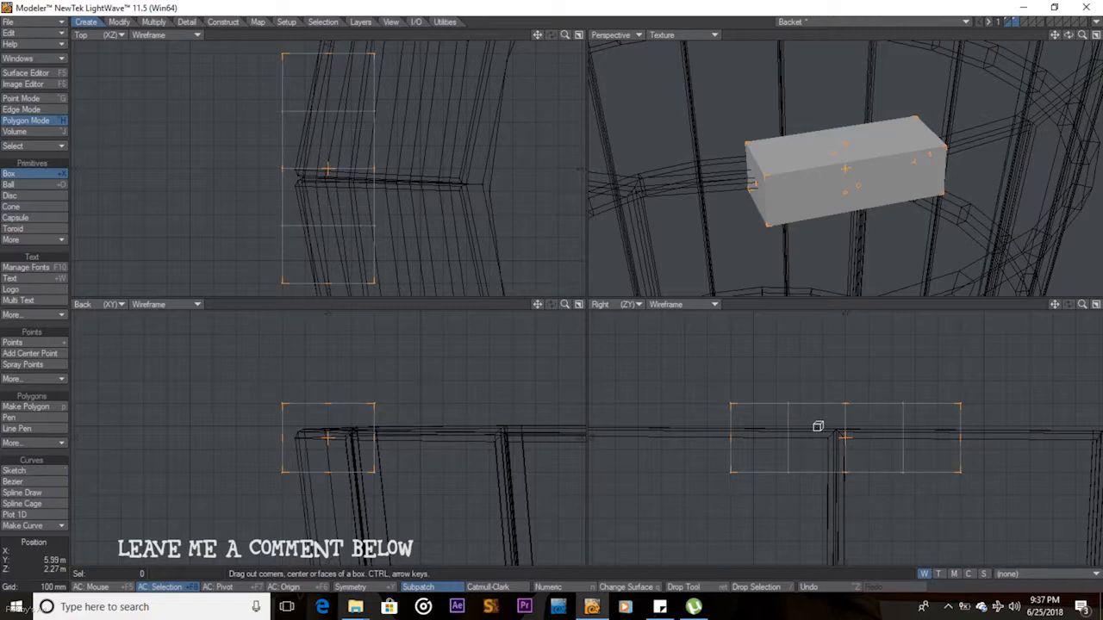
key(Right)
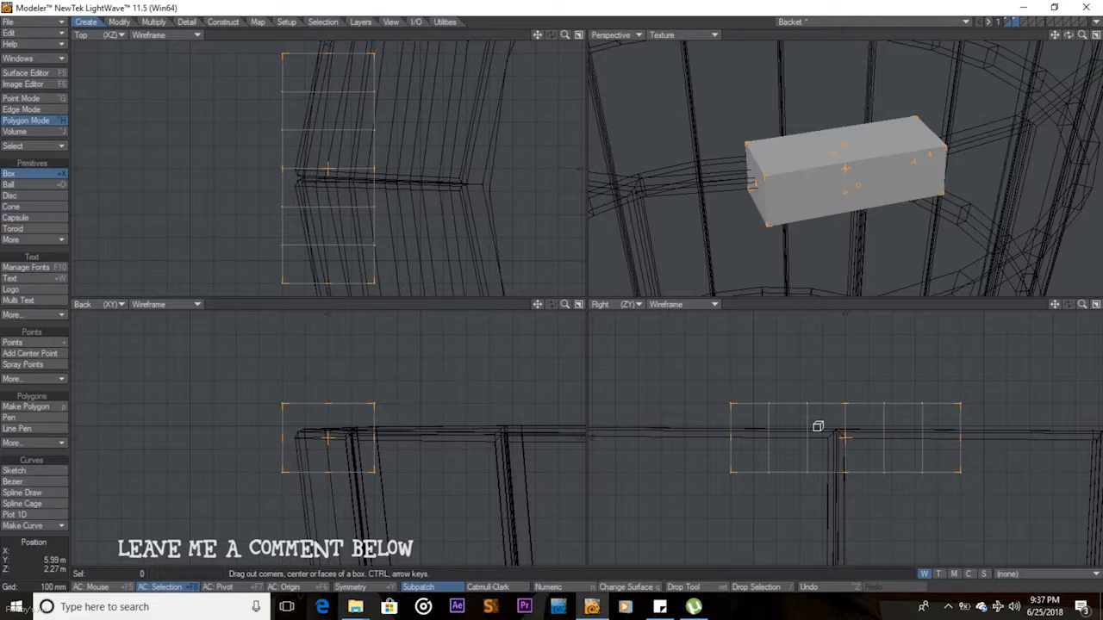
key(Right)
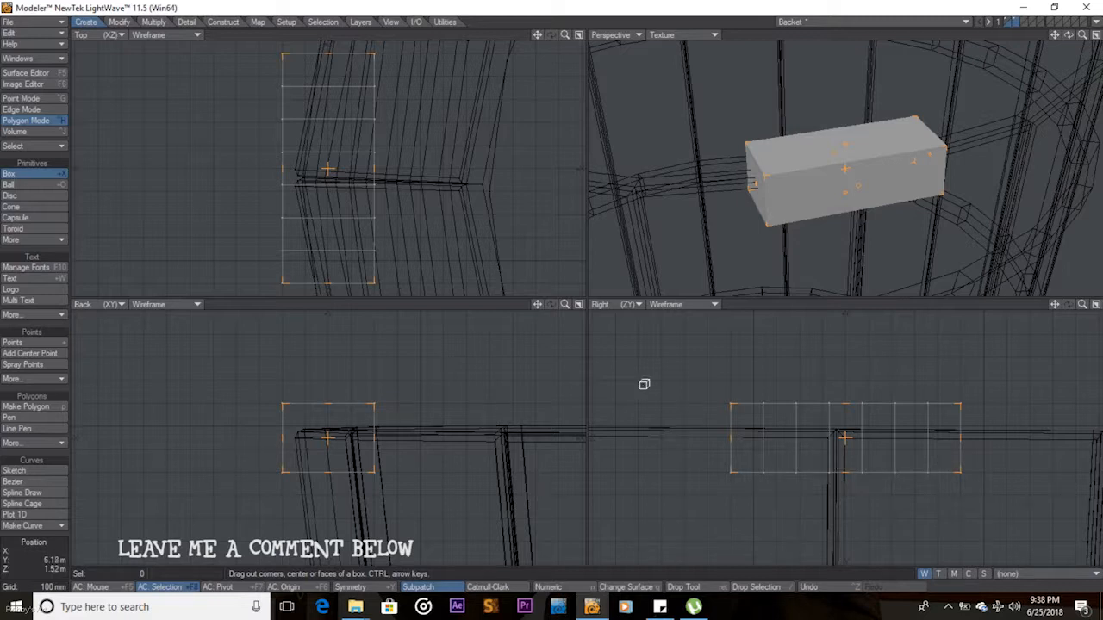
key(space)
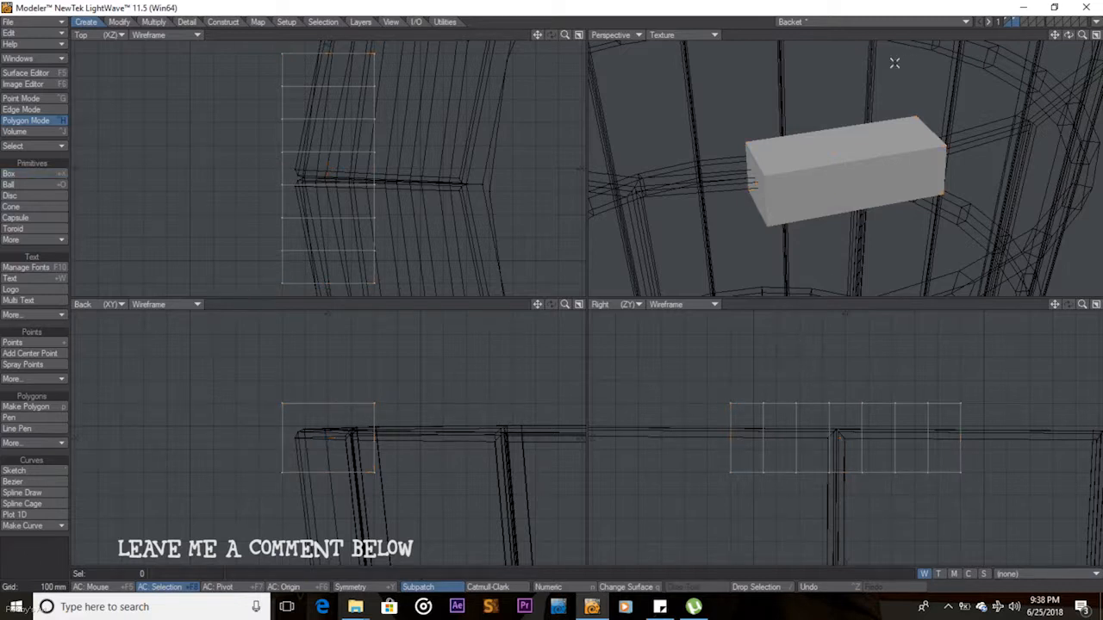
Show the perspective view as Textured Wire and extrude the top faces of the box's second and sixth segments upward in three stages
click(692, 35)
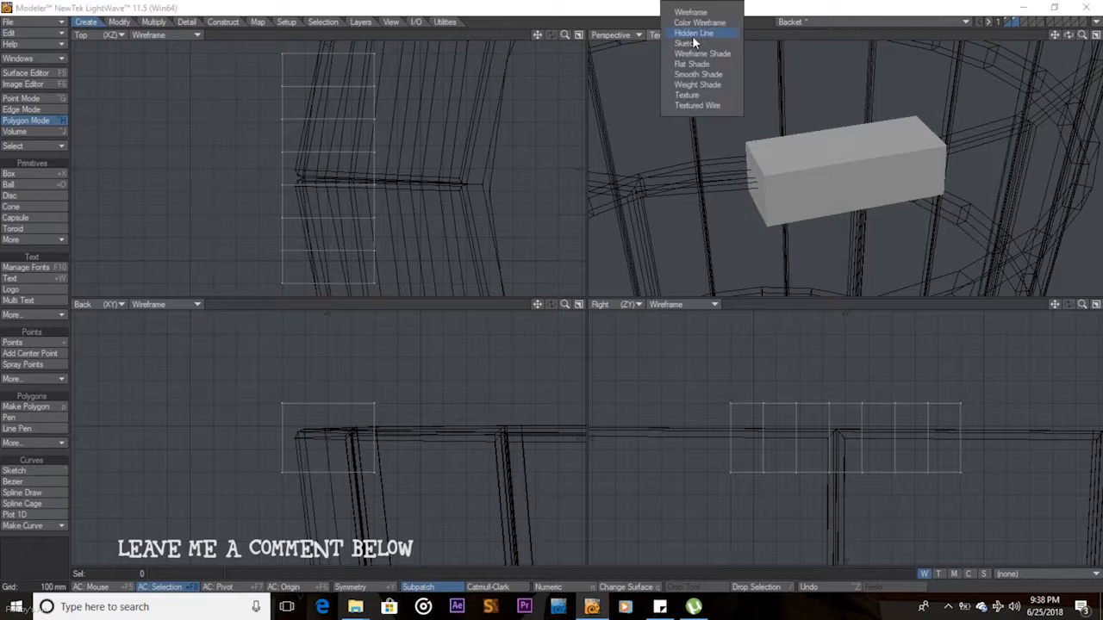
click(697, 105)
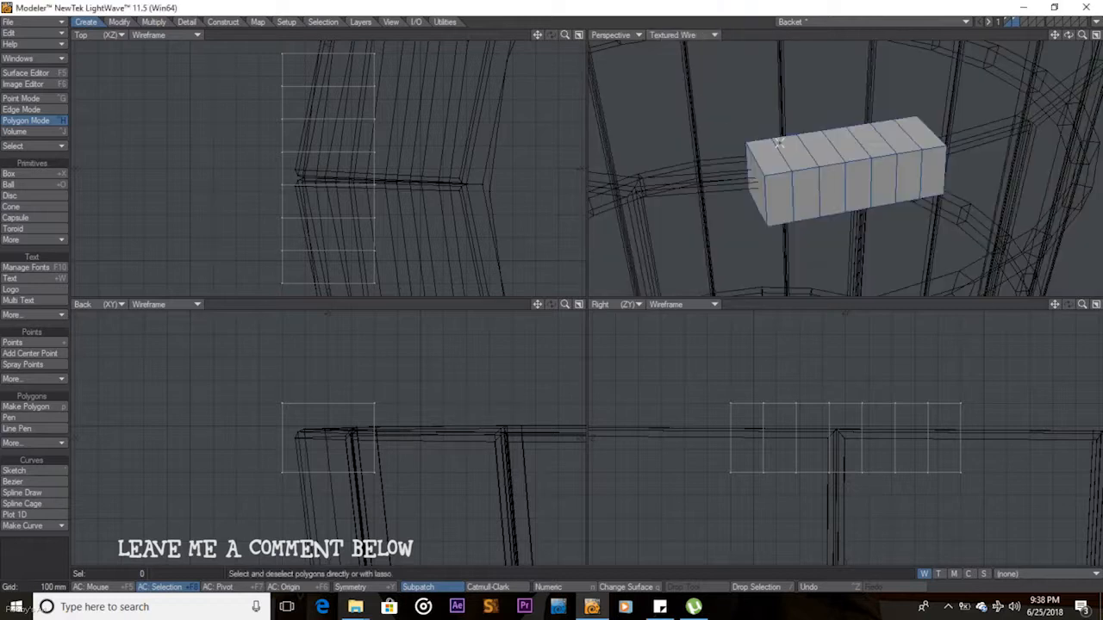
click(799, 157)
click(907, 137)
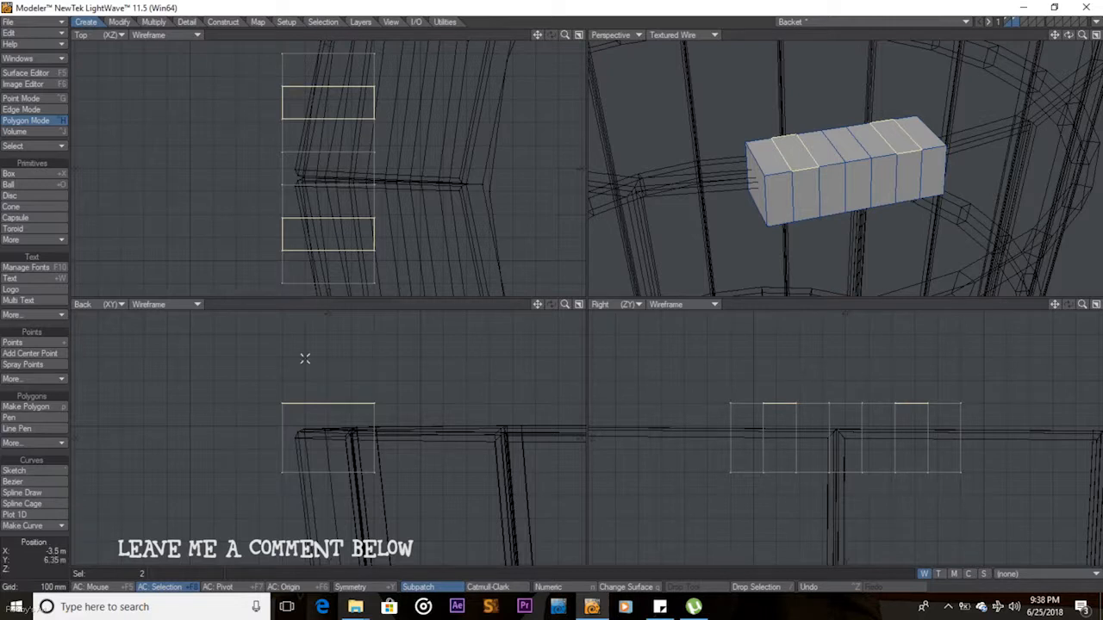
key(t)
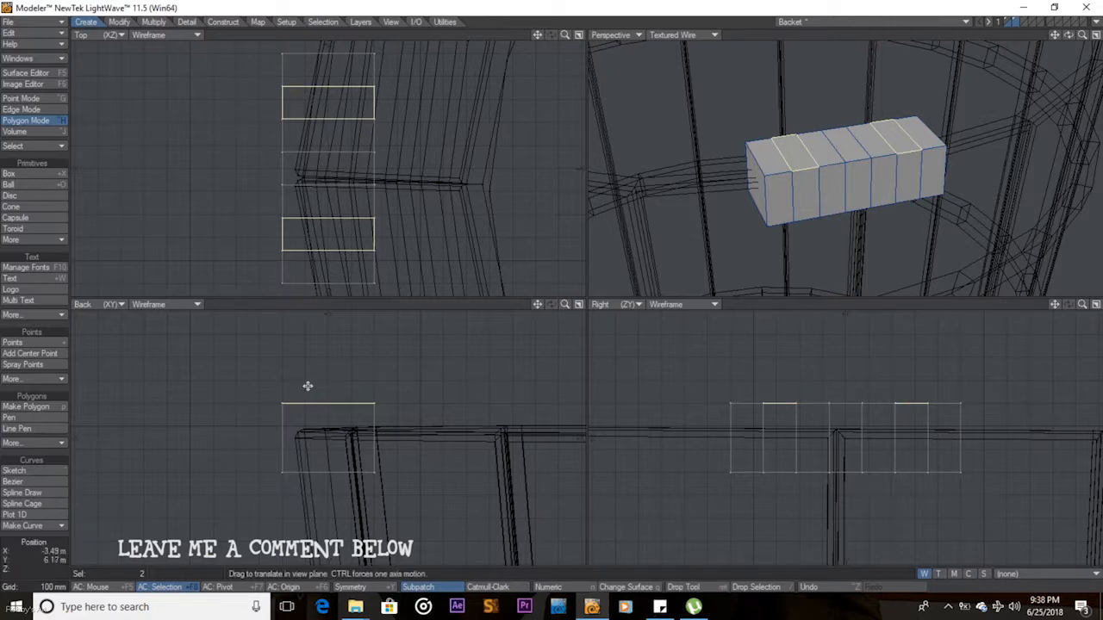
drag(330, 390, 327, 371)
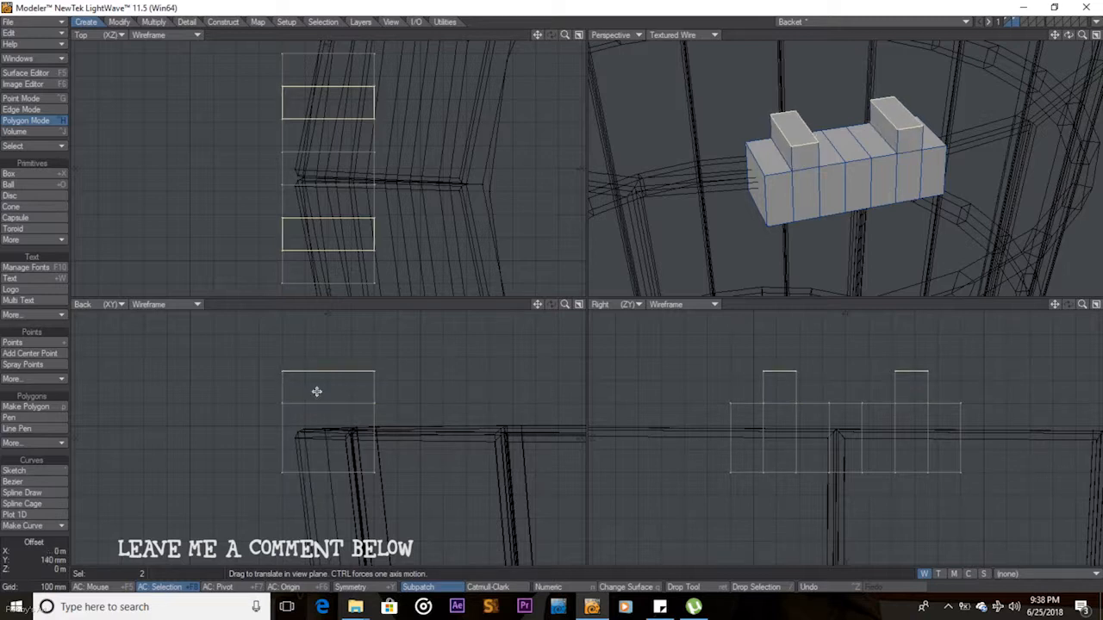
drag(780, 367, 780, 382)
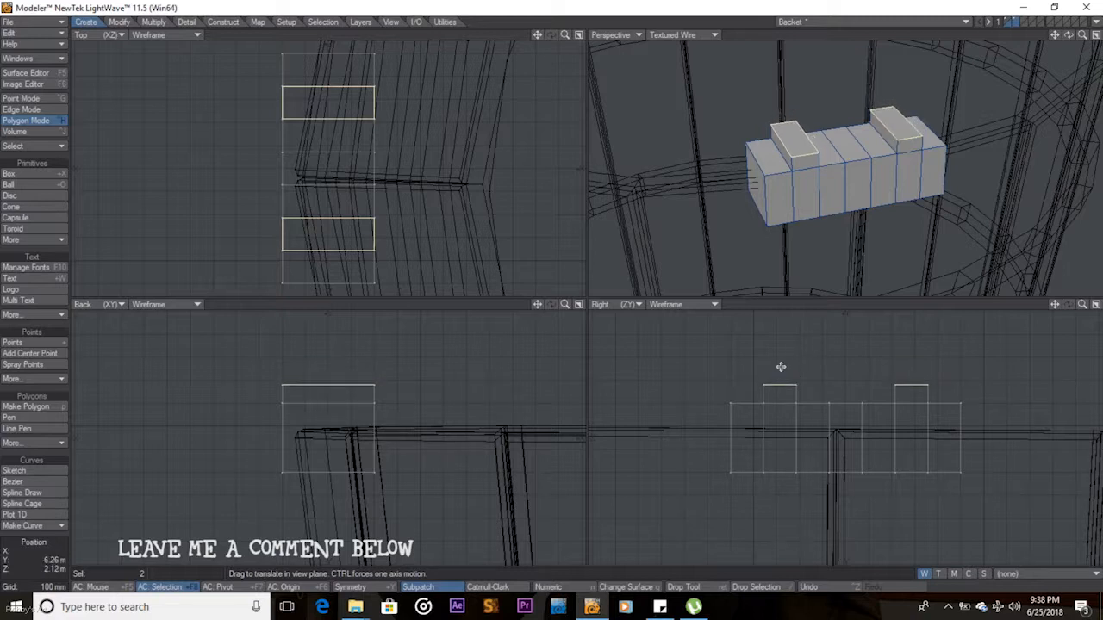
drag(800, 380, 800, 351)
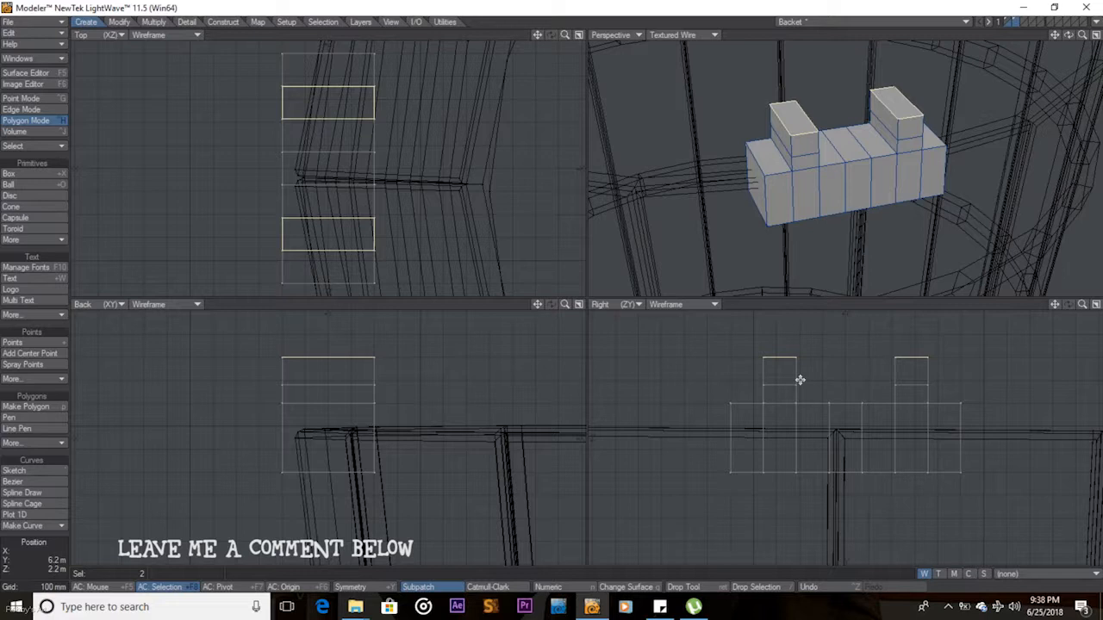
drag(795, 360, 795, 329)
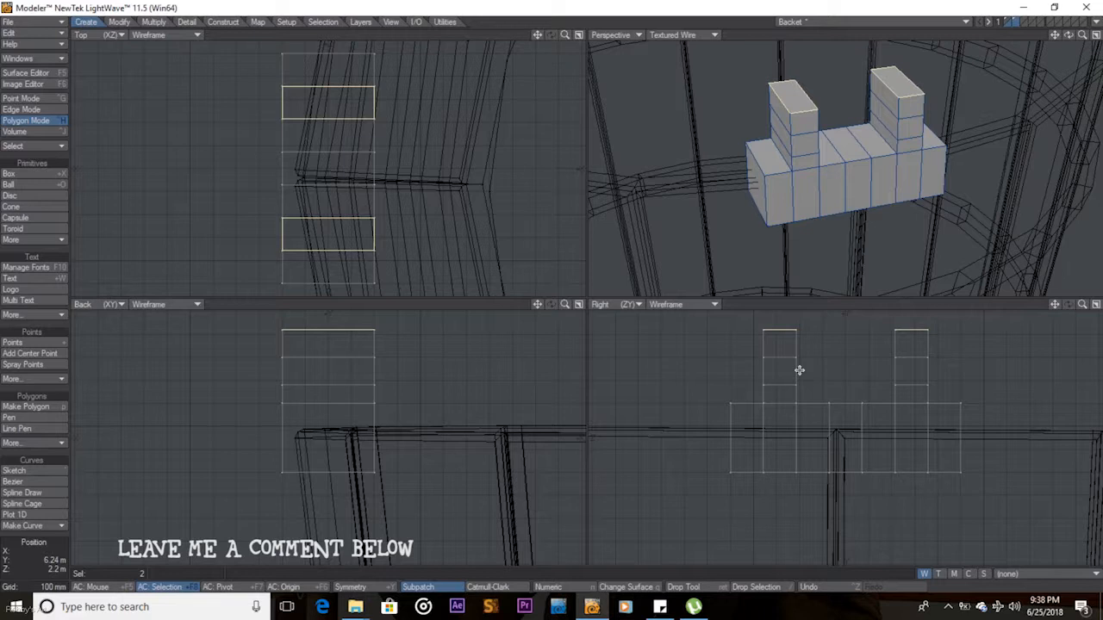
Delete the top end faces of the two extruded posts
key(Delete)
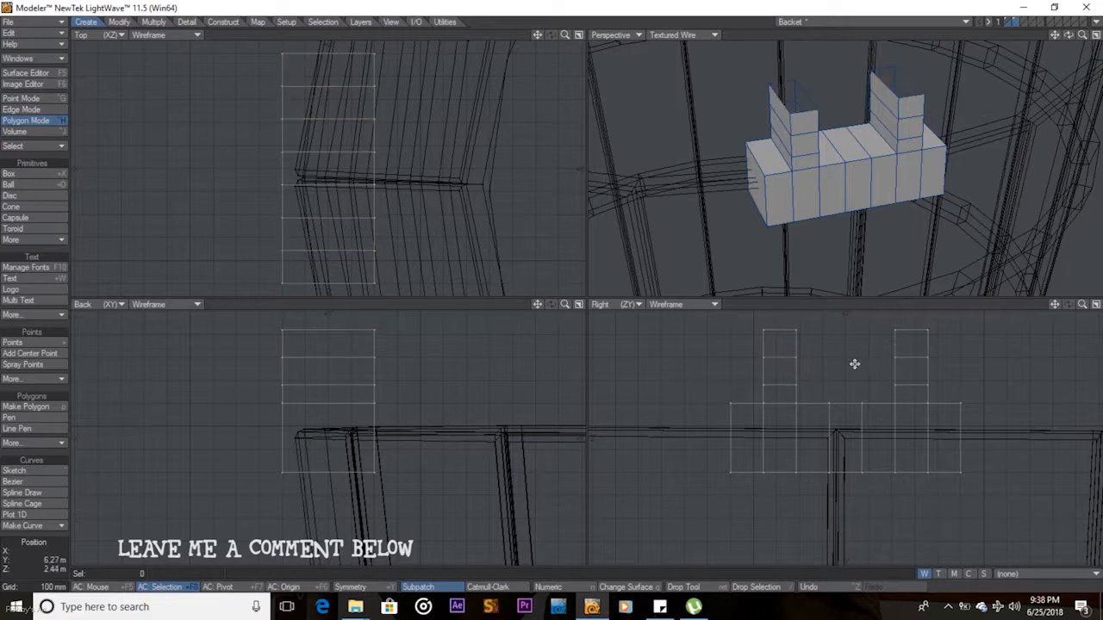
drag(1082, 304, 1050, 456)
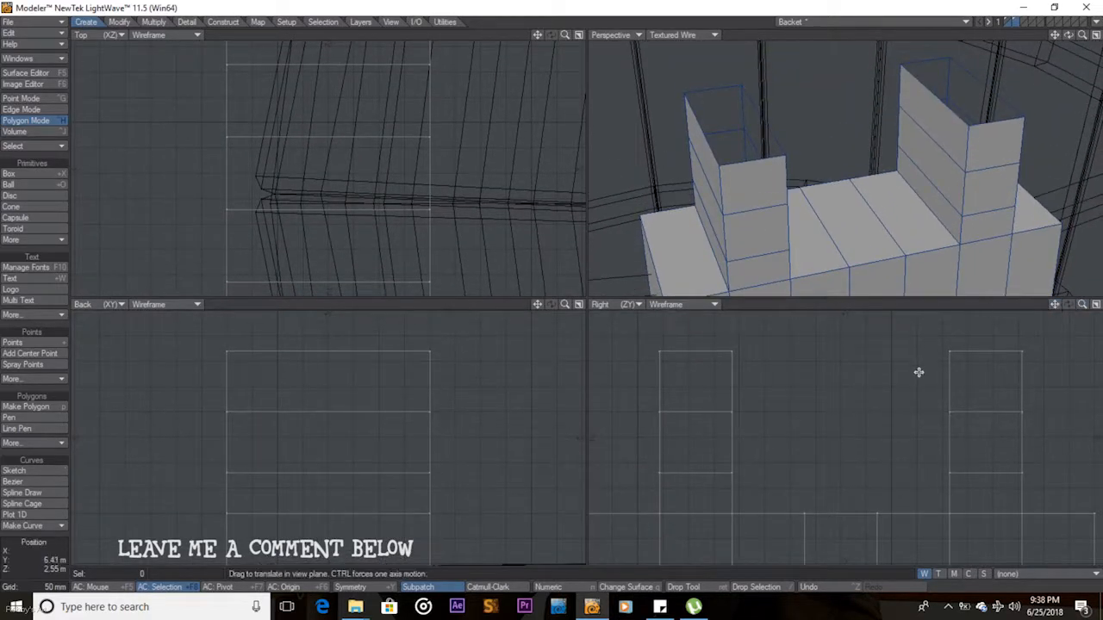
key(space)
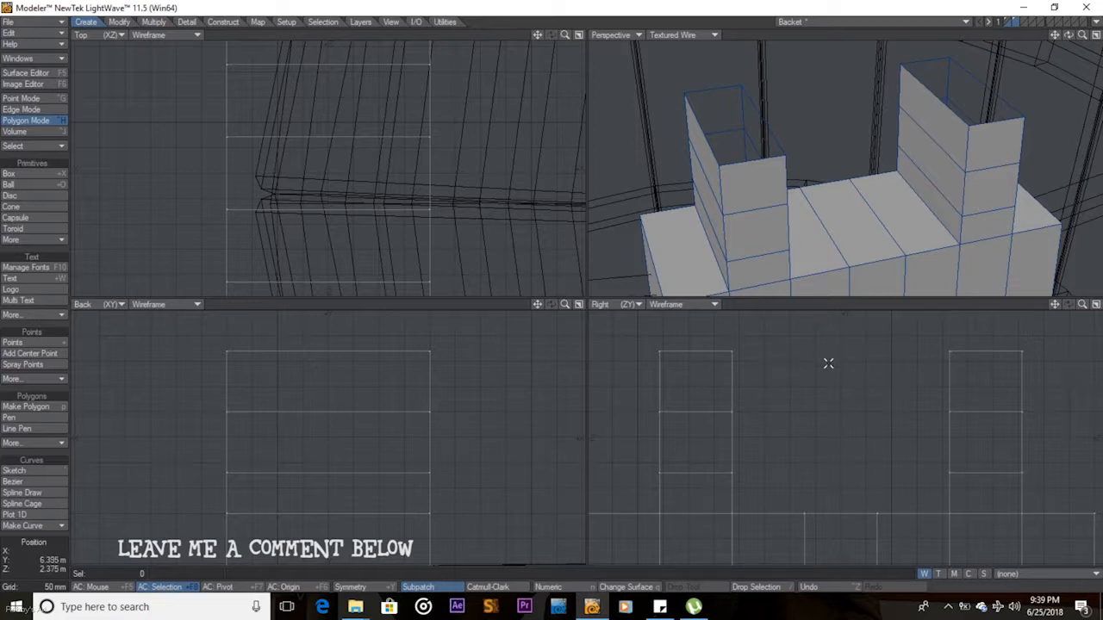
Rotate the top four points of the lower-Z post 90° so its open end faces inward, and move them toward the middle
mouse_move(757, 372)
right_down()
mouse_move(627, 342)
mouse_move(793, 359)
mouse_move(741, 372)
right_up()
click(14, 112)
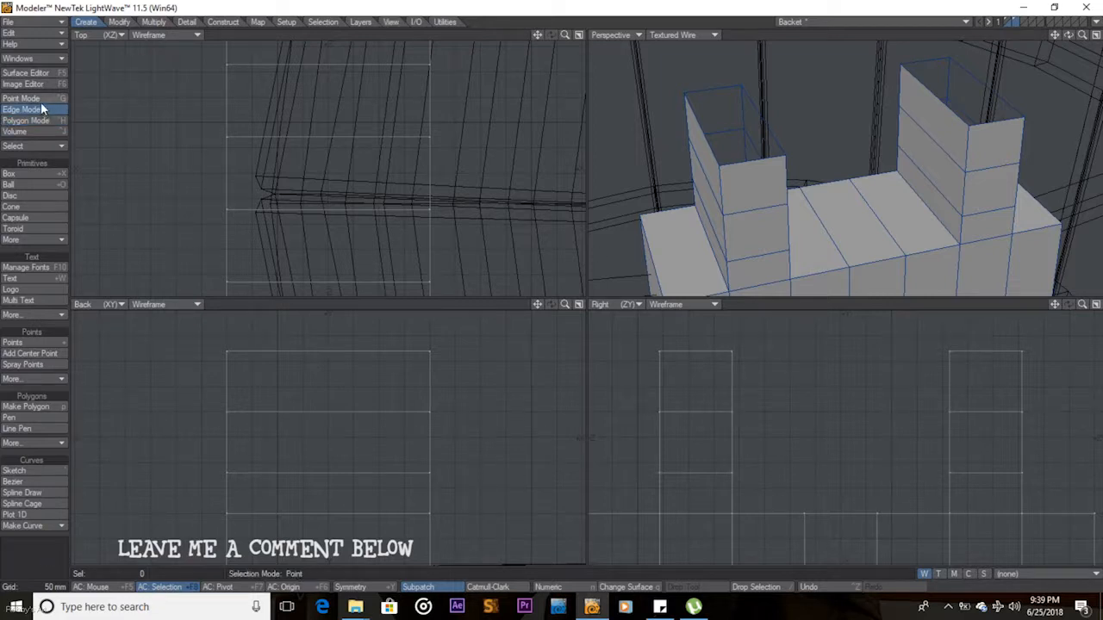
mouse_move(756, 373)
right_down()
mouse_move(638, 366)
mouse_move(858, 357)
mouse_move(778, 377)
right_up()
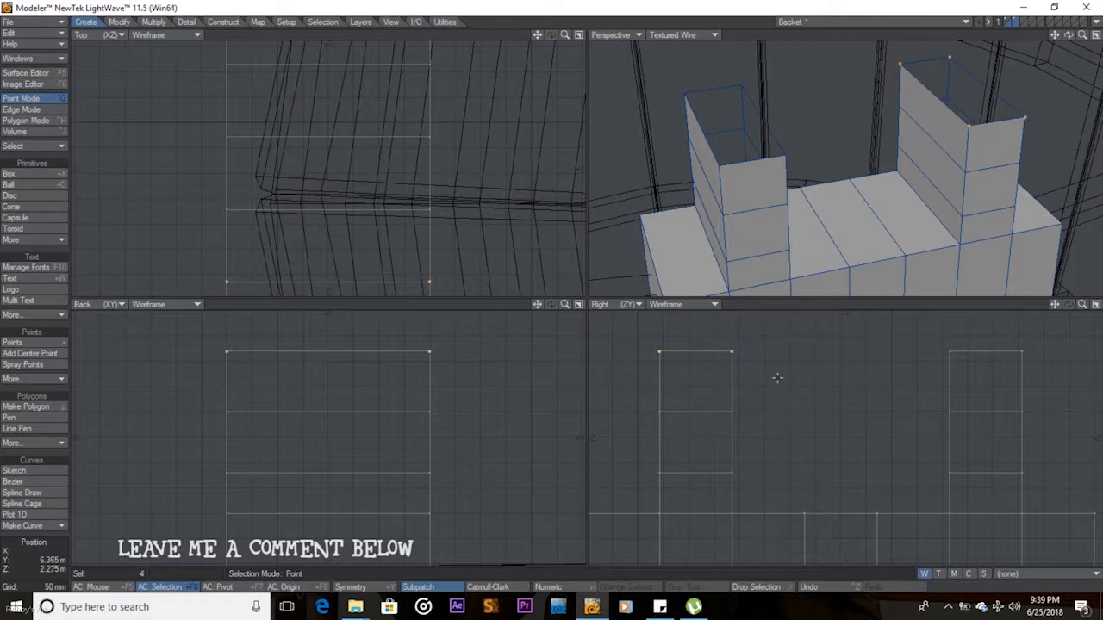
key(r)
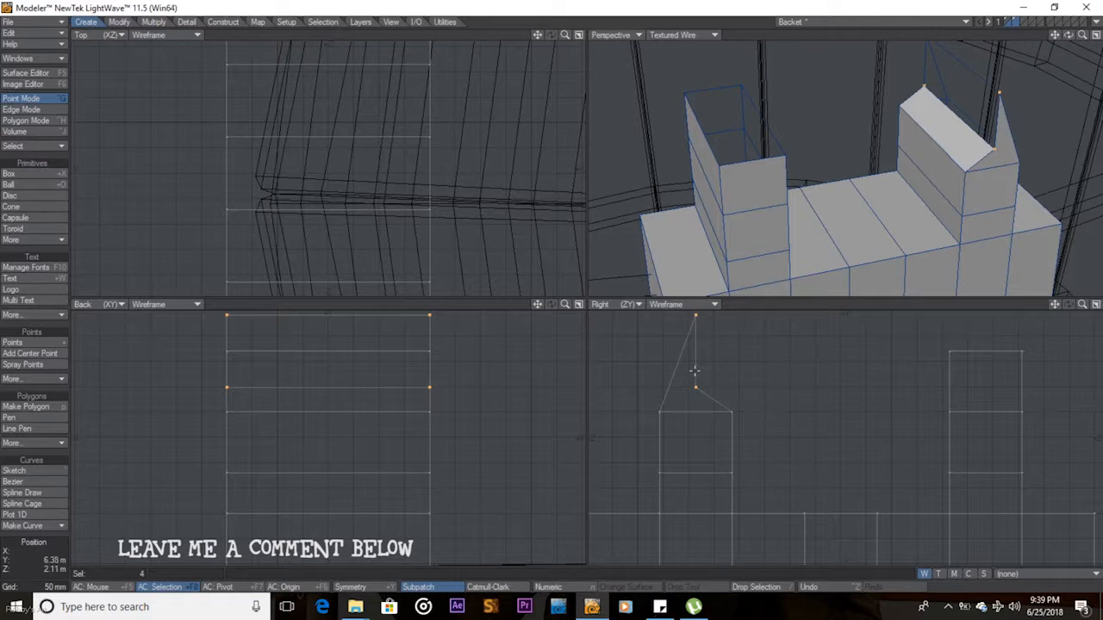
key(t)
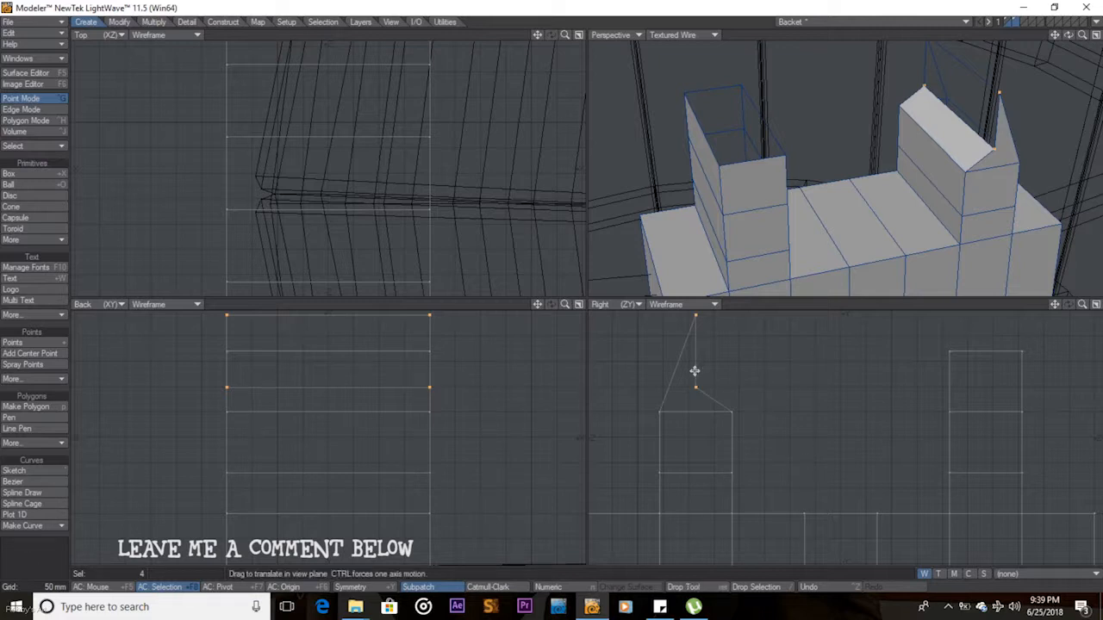
drag(702, 352, 812, 359)
key(Return)
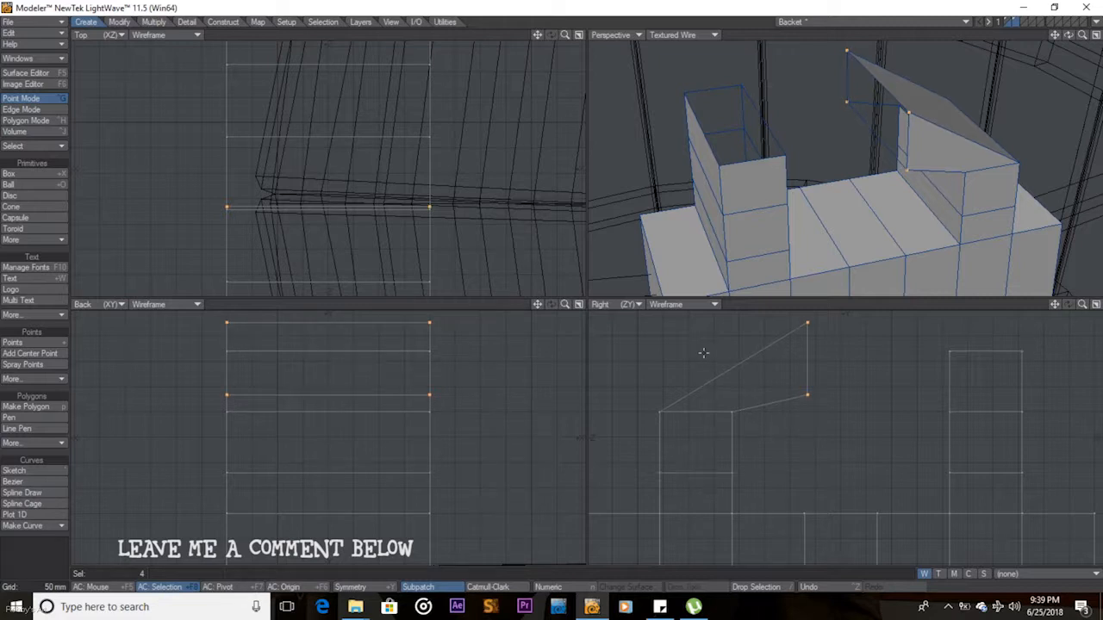
Turn the other post's top four points until its open end faces inward, and move them close to the first post's end
mouse_move(926, 376)
right_down()
mouse_move(1034, 375)
mouse_move(1003, 325)
mouse_move(913, 351)
mouse_move(921, 363)
right_up()
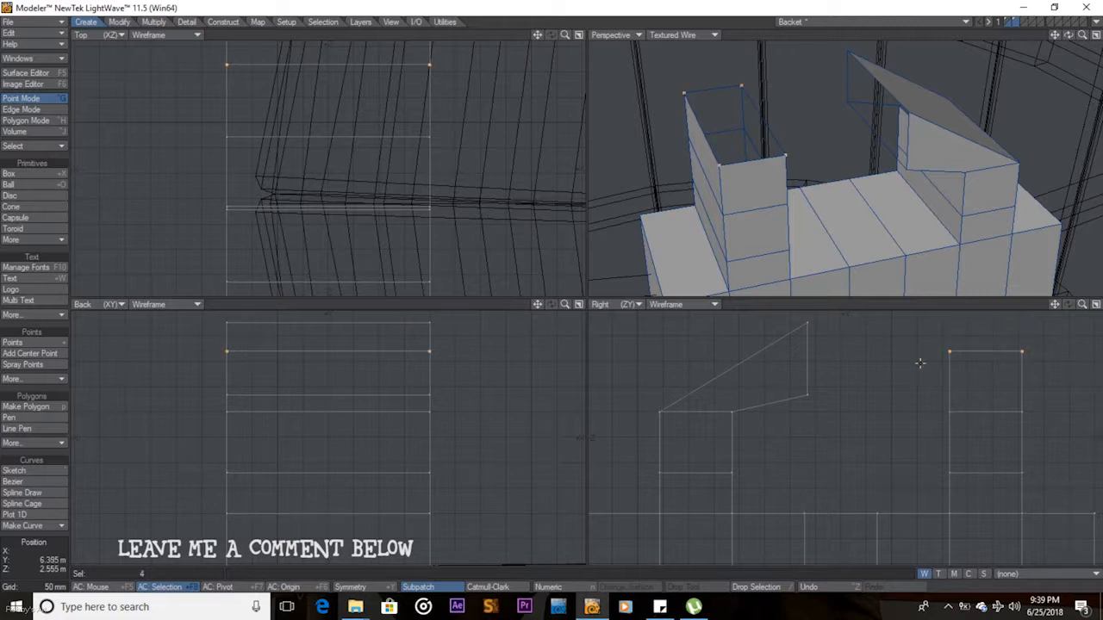
key(r)
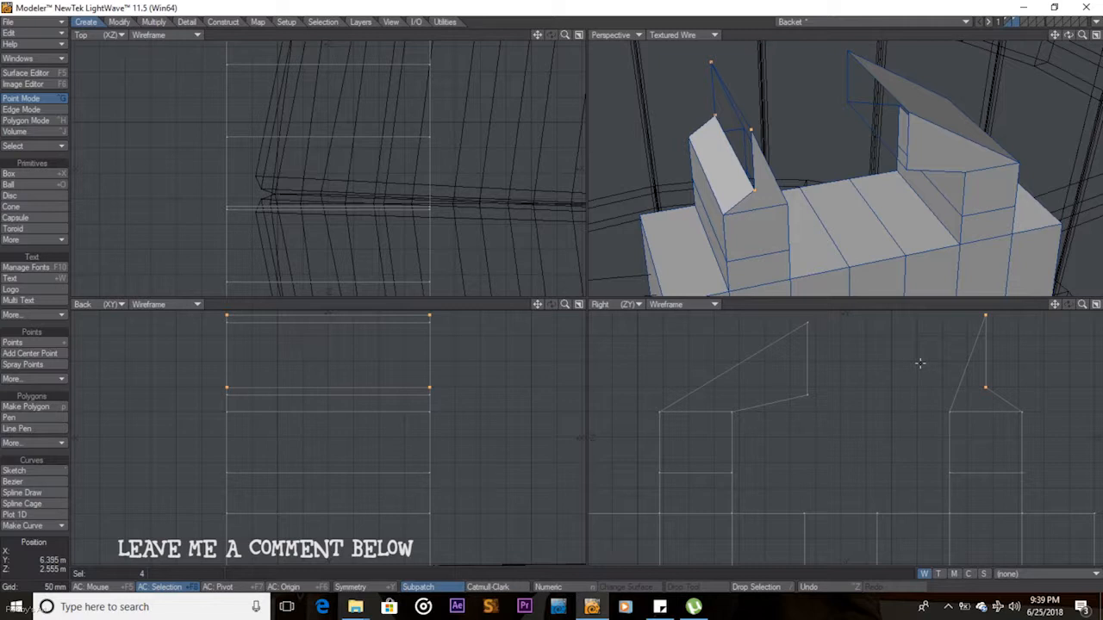
key(r)
key(r)
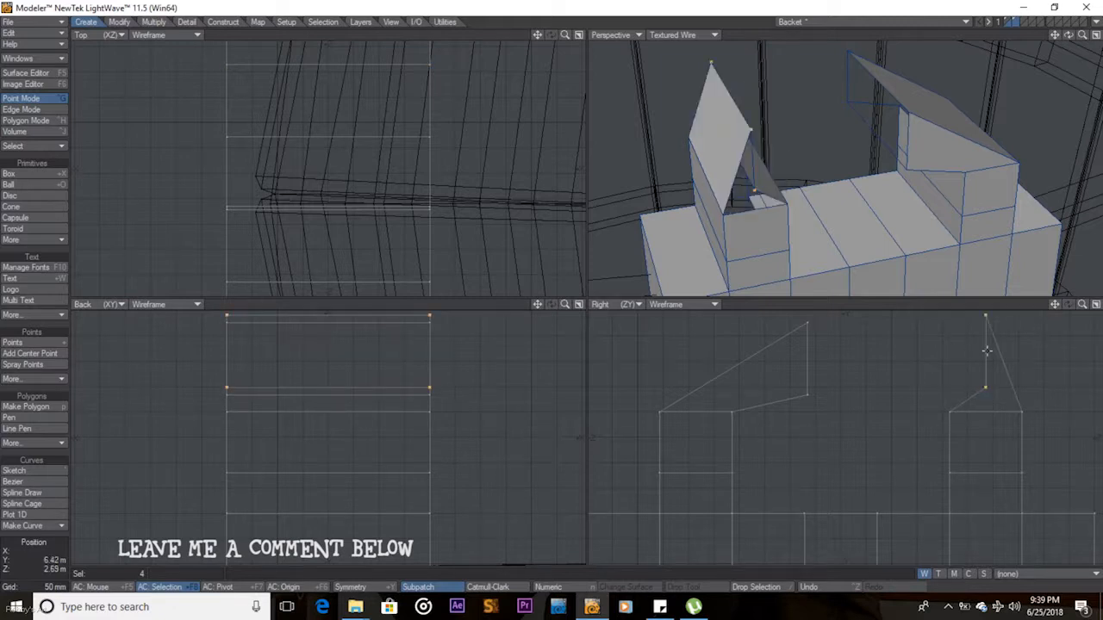
key(t)
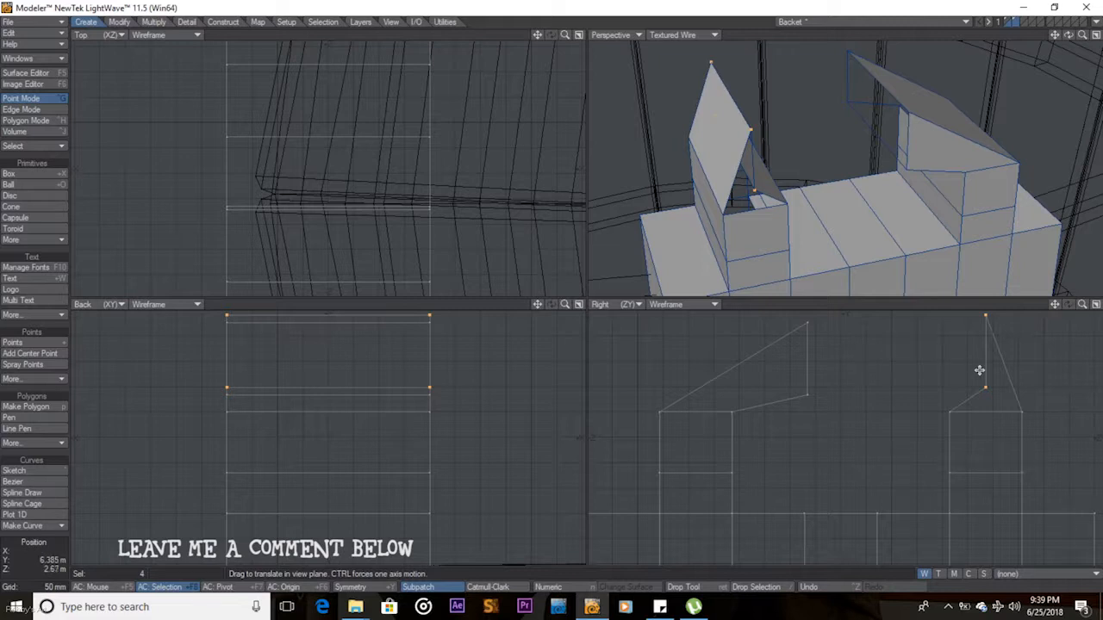
drag(980, 371, 831, 376)
key(space)
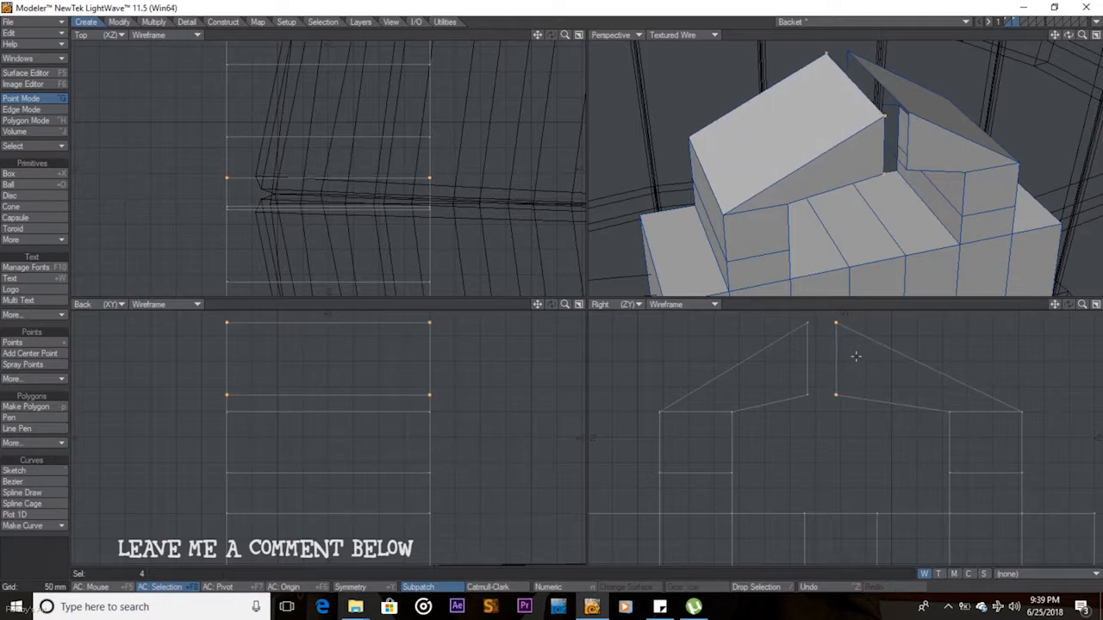
click(856, 355)
Rotate the first post's next row of points by about 56° and move them inward and up to form an arch bend
mouse_move(689, 374)
mouse_down()
mouse_move(787, 398)
mouse_move(737, 466)
mouse_move(720, 457)
mouse_up()
mouse_move(720, 457)
right_down()
mouse_move(671, 370)
mouse_move(699, 376)
right_up()
key(y)
drag(704, 391, 752, 391)
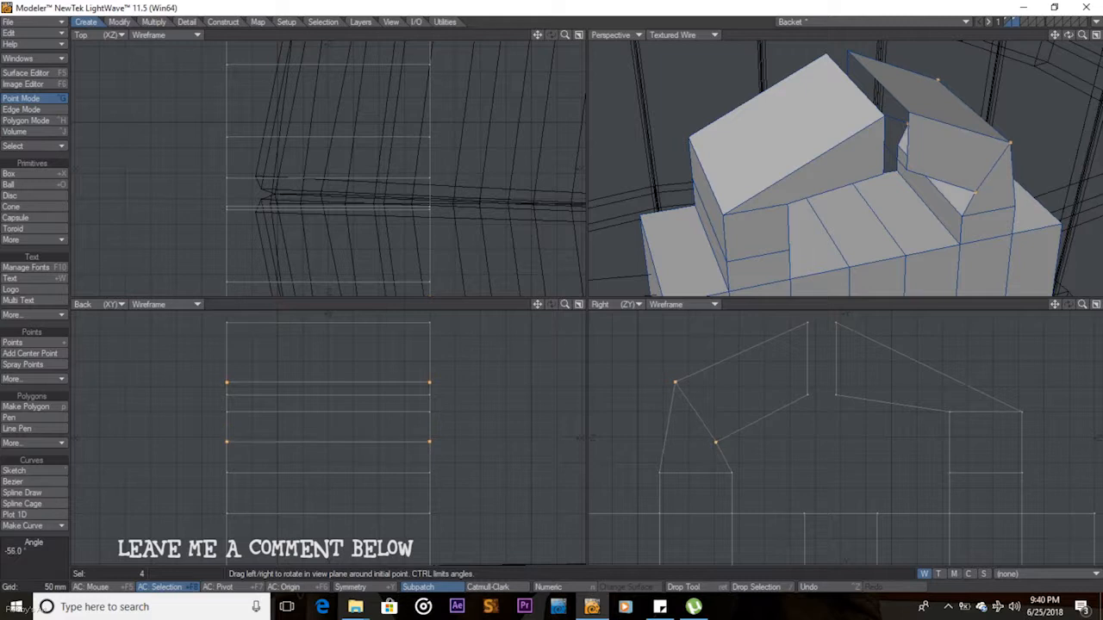
key(t)
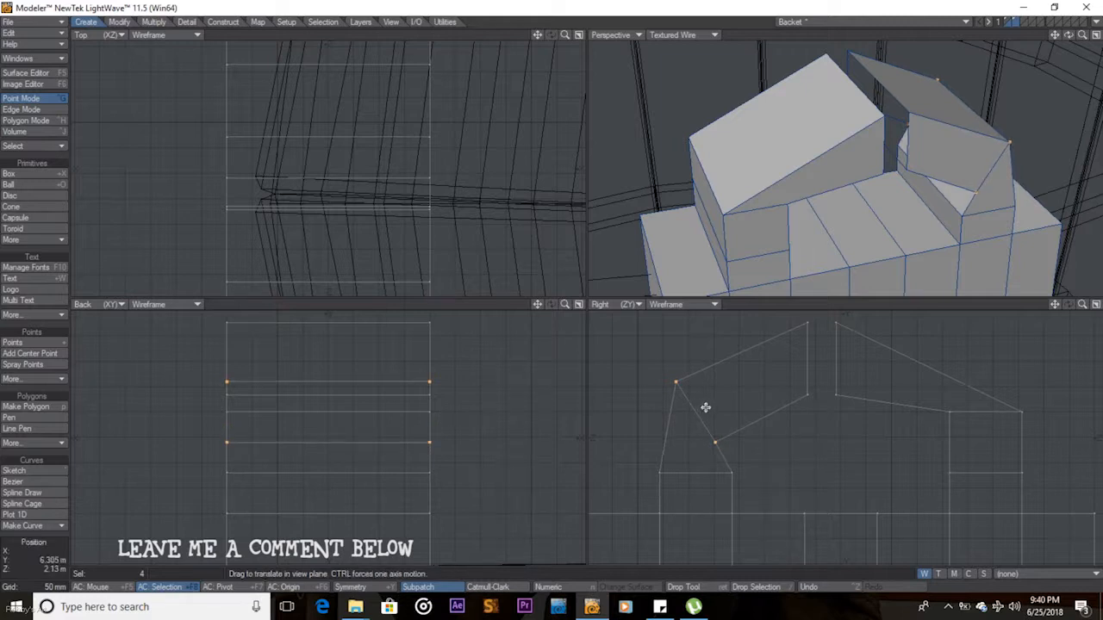
mouse_move(714, 404)
mouse_down()
mouse_move(777, 379)
mouse_move(714, 405)
mouse_up()
key(Return)
key(slash)
Rotate the second post's matching row of points the opposite way and move them inward and up to mirror the first bend
mouse_move(965, 372)
right_down()
mouse_move(905, 423)
mouse_move(1069, 416)
mouse_move(1025, 379)
mouse_move(997, 381)
right_up()
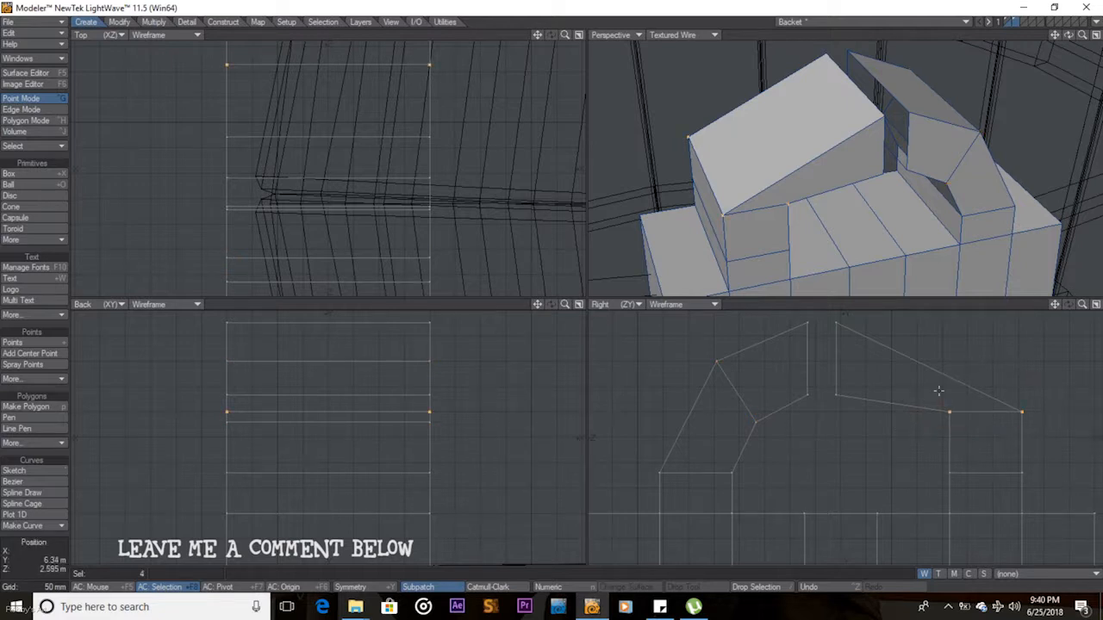
key(y)
drag(960, 411, 1059, 410)
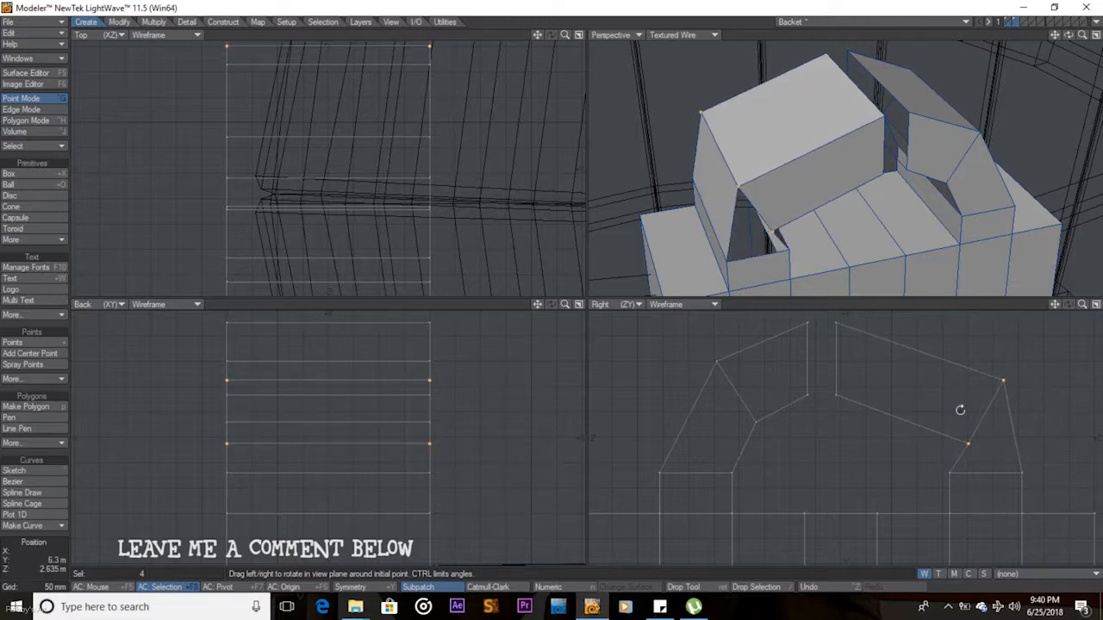
key(t)
drag(928, 406, 875, 381)
key(Return)
key(/)
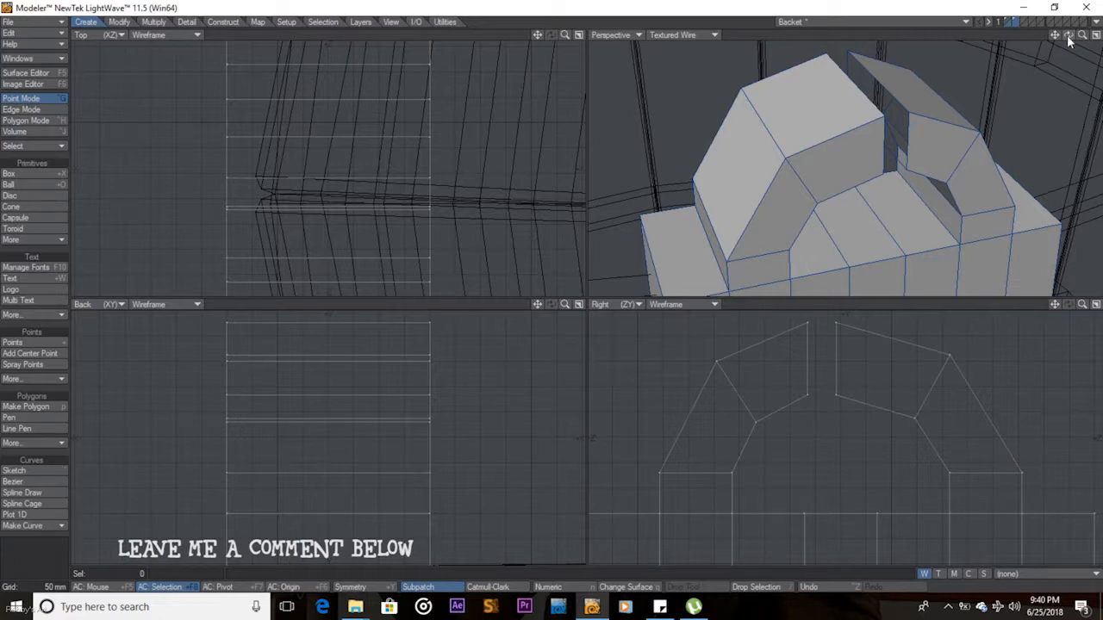
Weld the two facing pairs of lower points where the arch halves meet, on both sides of the bracket
drag(1082, 36, 875, 41)
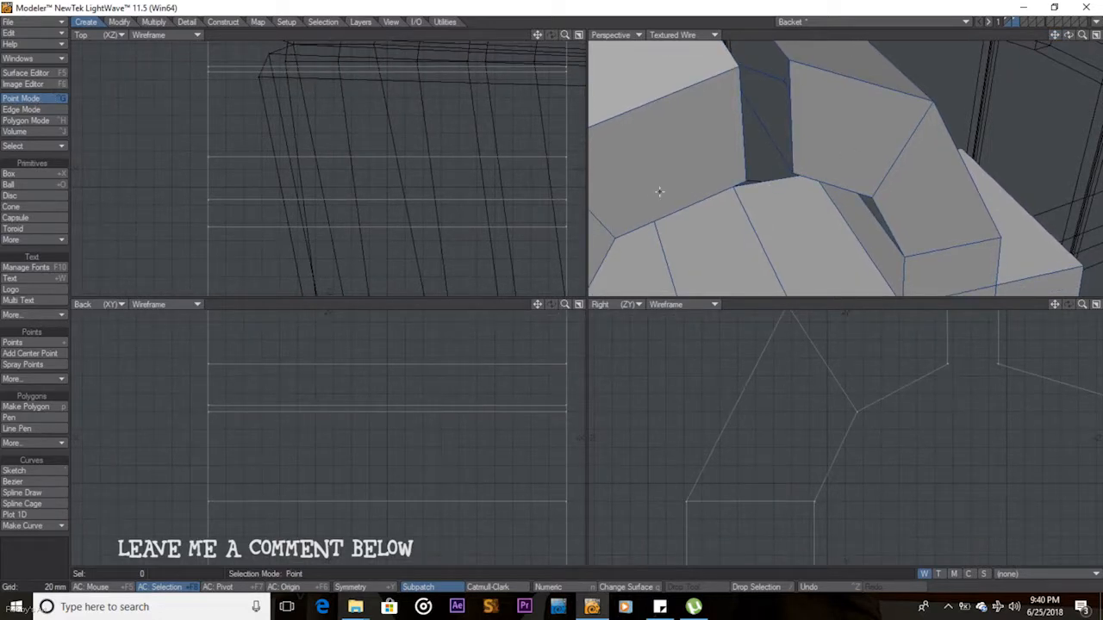
click(741, 181)
click(756, 178)
click(789, 174)
click(748, 181)
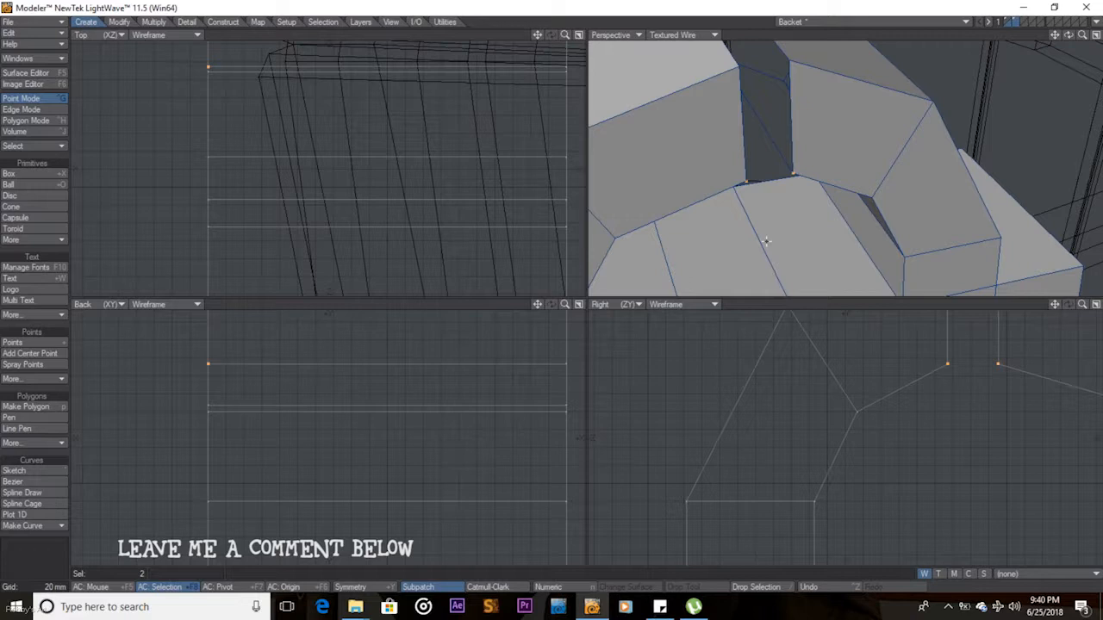
key(ctrl+w)
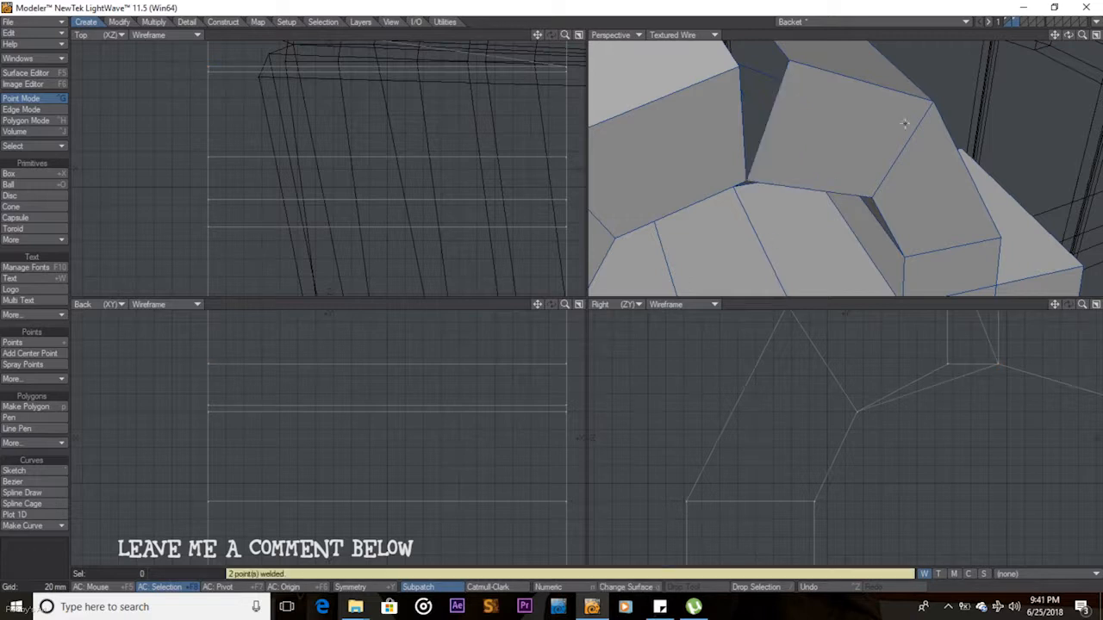
mouse_move(1069, 35)
mouse_down()
mouse_move(982, 52)
mouse_move(1065, 36)
mouse_up()
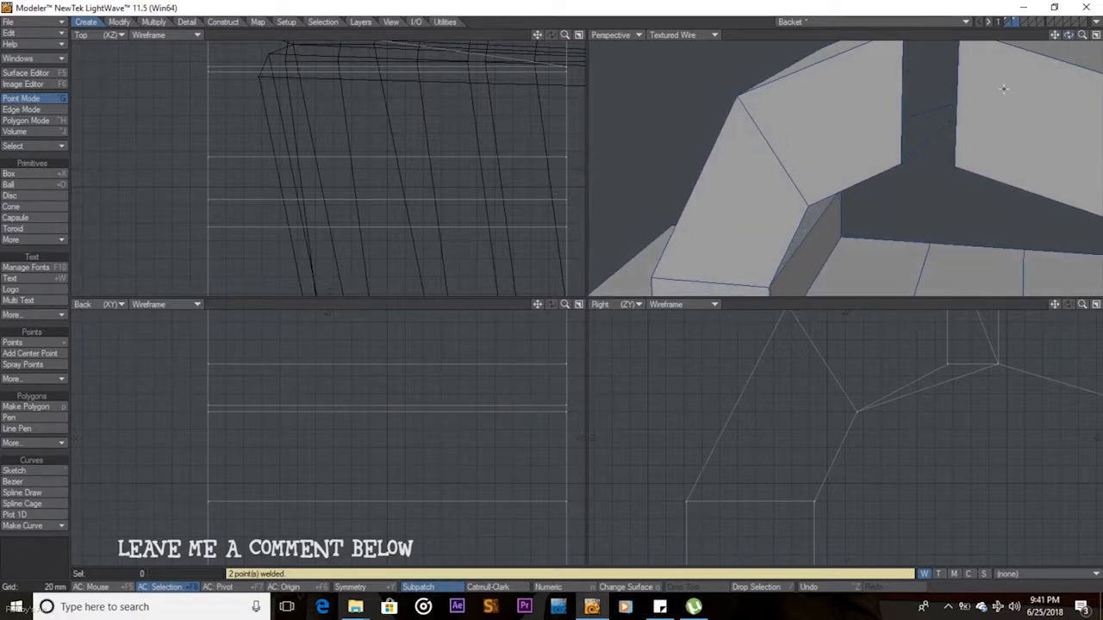
click(900, 162)
click(956, 166)
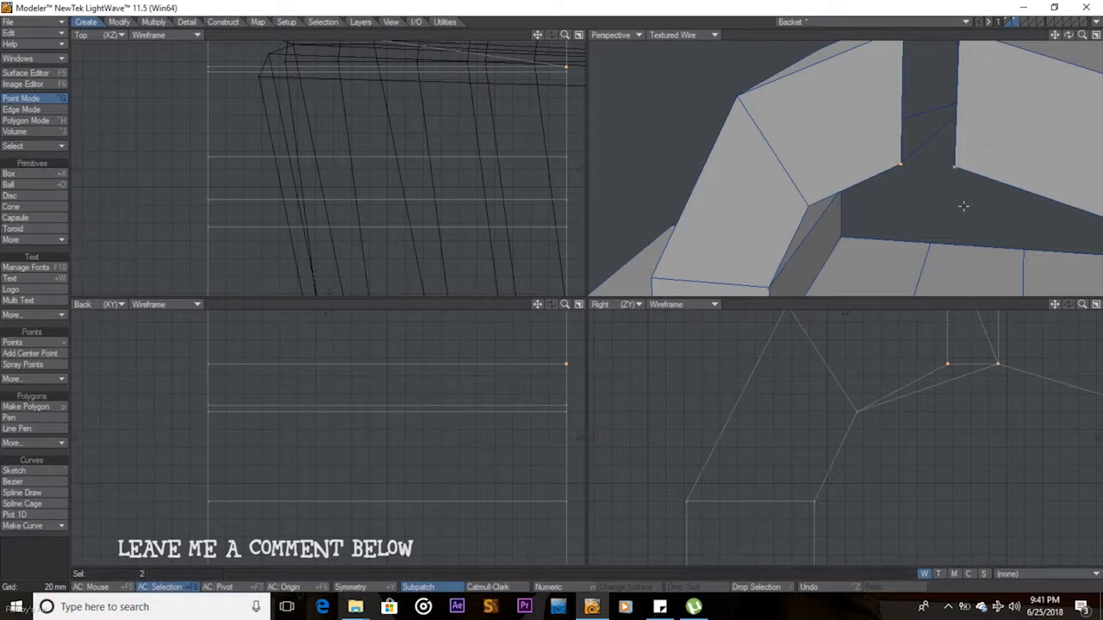
key(ctrl+w)
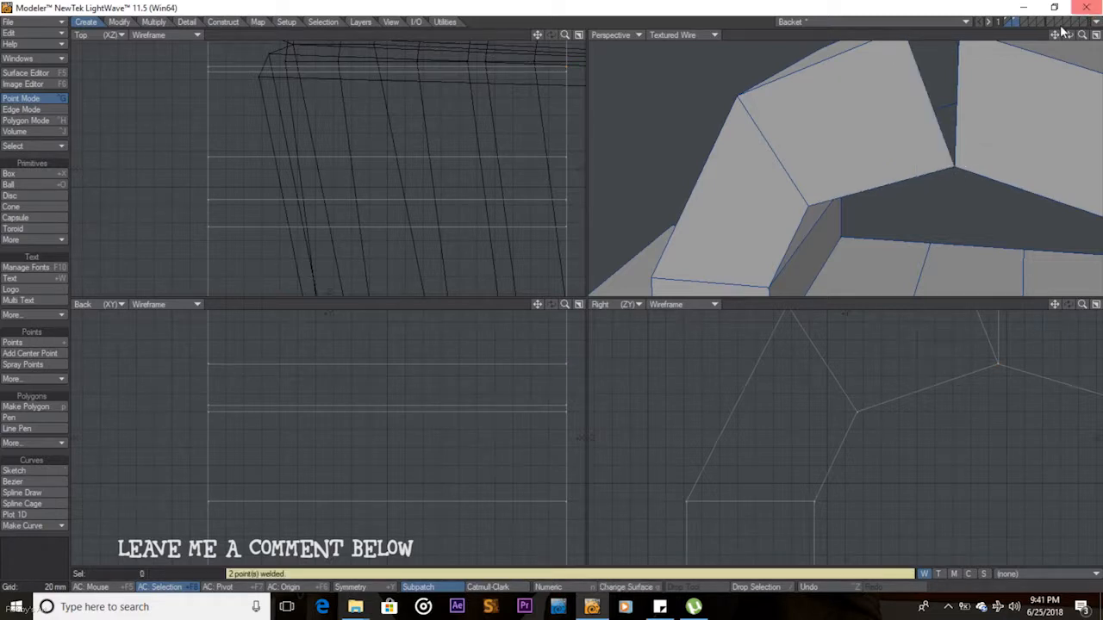
Weld the two facing pairs of upper points to close the top of the arch
drag(1055, 35, 1029, 167)
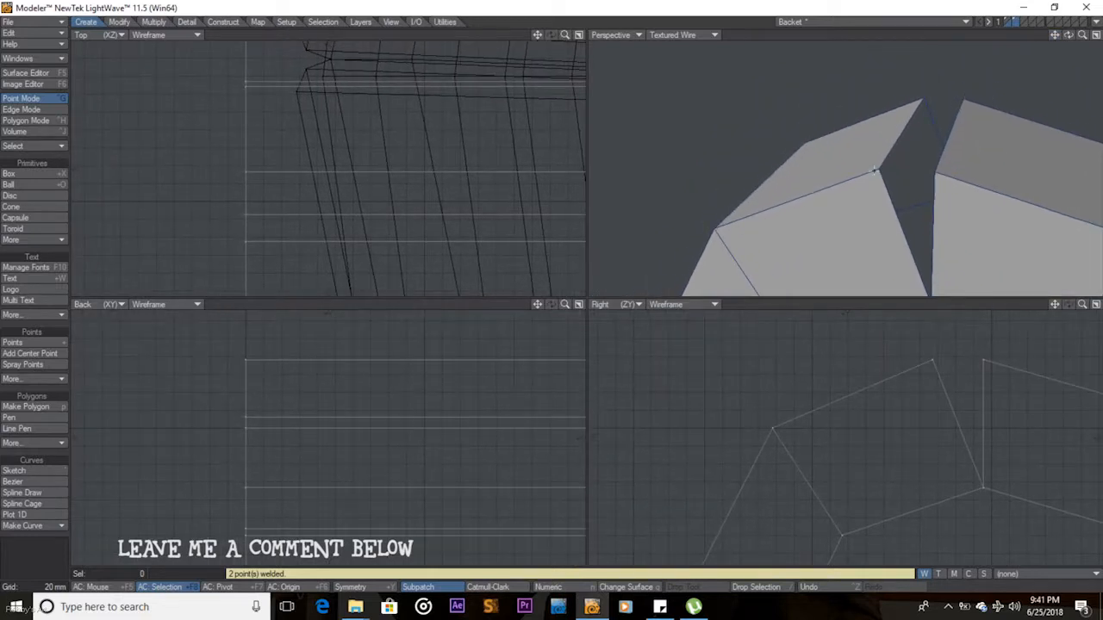
click(879, 170)
click(932, 175)
key(ctrl+j)
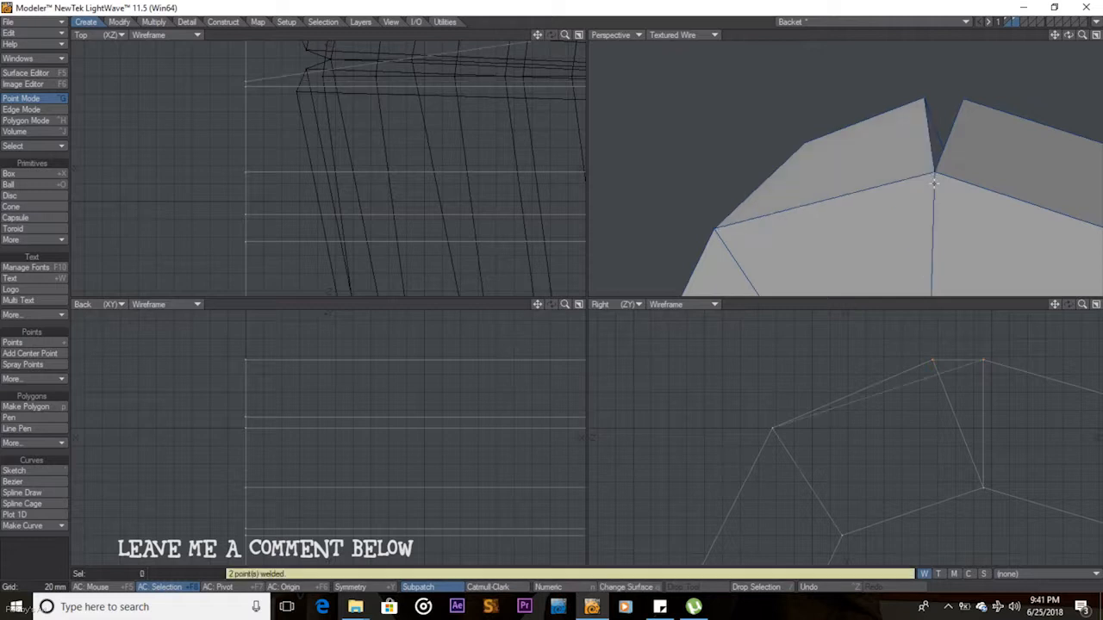
click(924, 98)
click(965, 100)
key(ctrl+j)
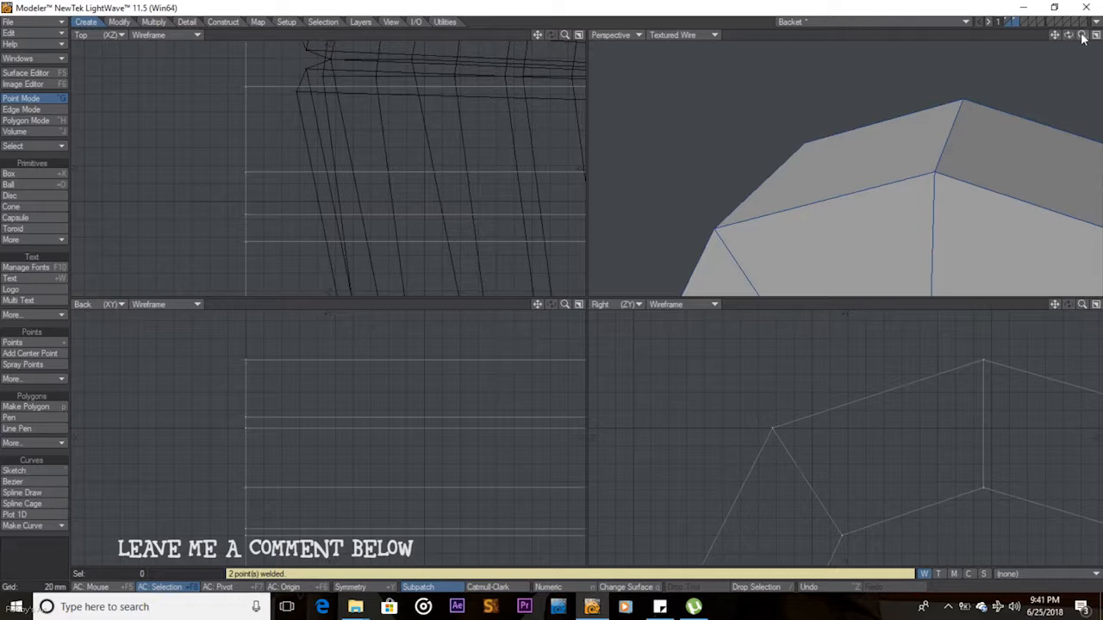
Delete the two end faces and all seven bottom faces of the bracket's box
key(a)
drag(1068, 34, 1042, 38)
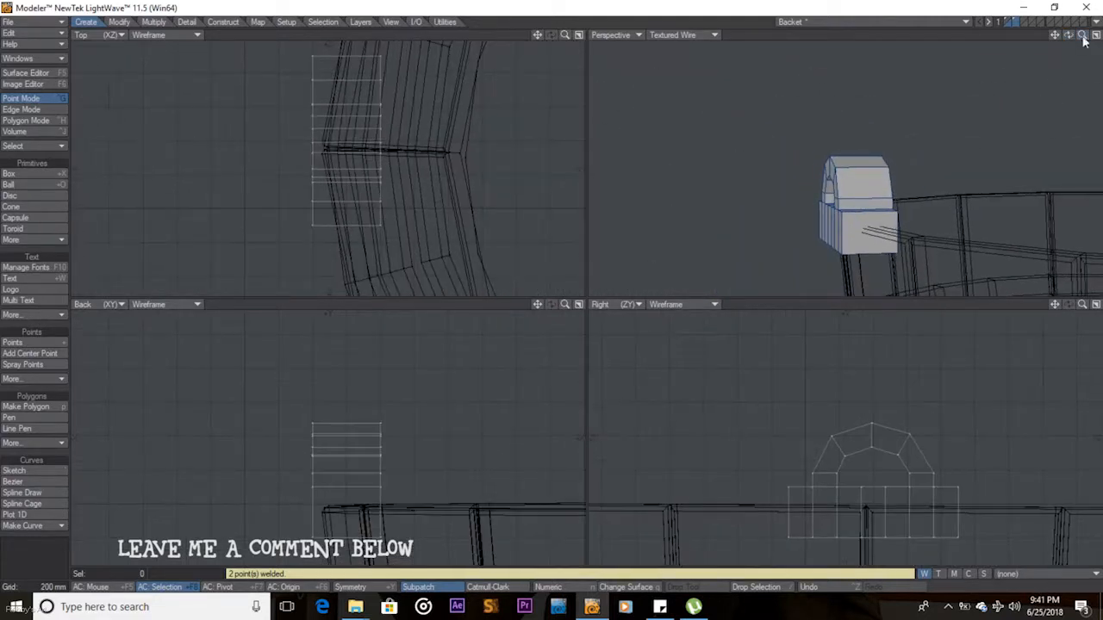
key(space)
key(space)
click(866, 243)
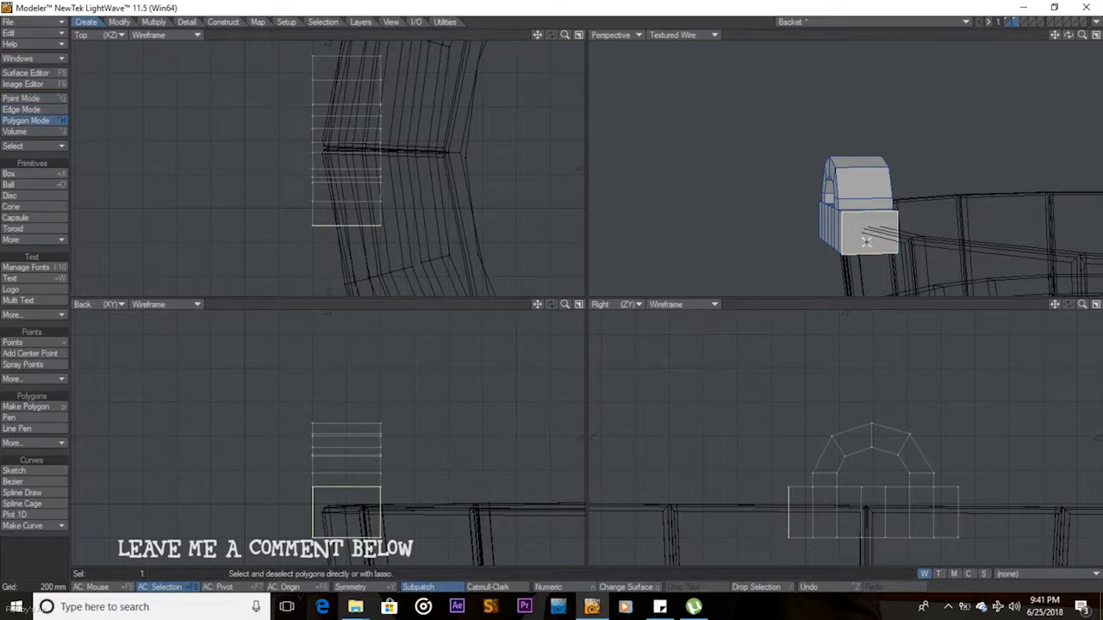
key(space)
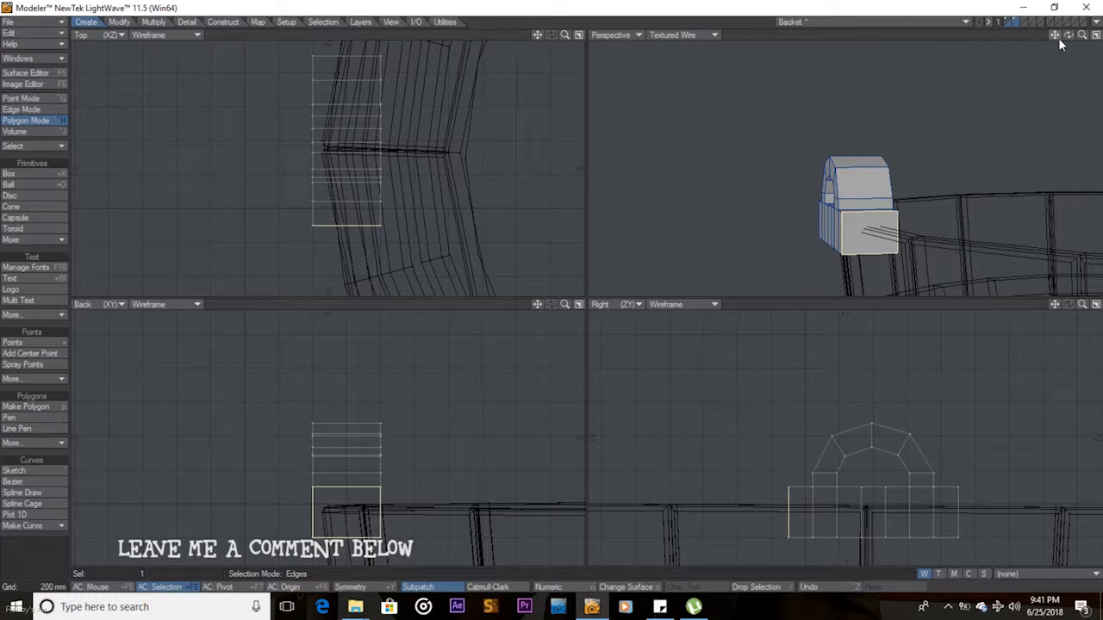
drag(1068, 34, 1099, 24)
drag(1067, 34, 1068, 40)
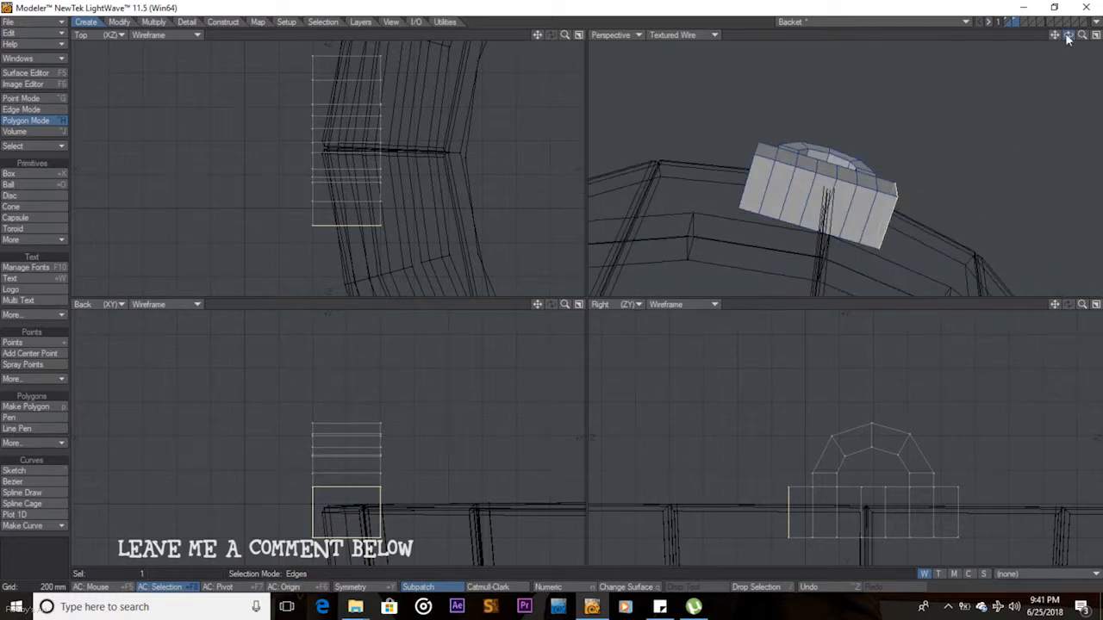
mouse_move(885, 211)
mouse_down()
mouse_move(870, 226)
mouse_move(761, 195)
mouse_up()
drag(1068, 35, 1065, 45)
click(812, 162)
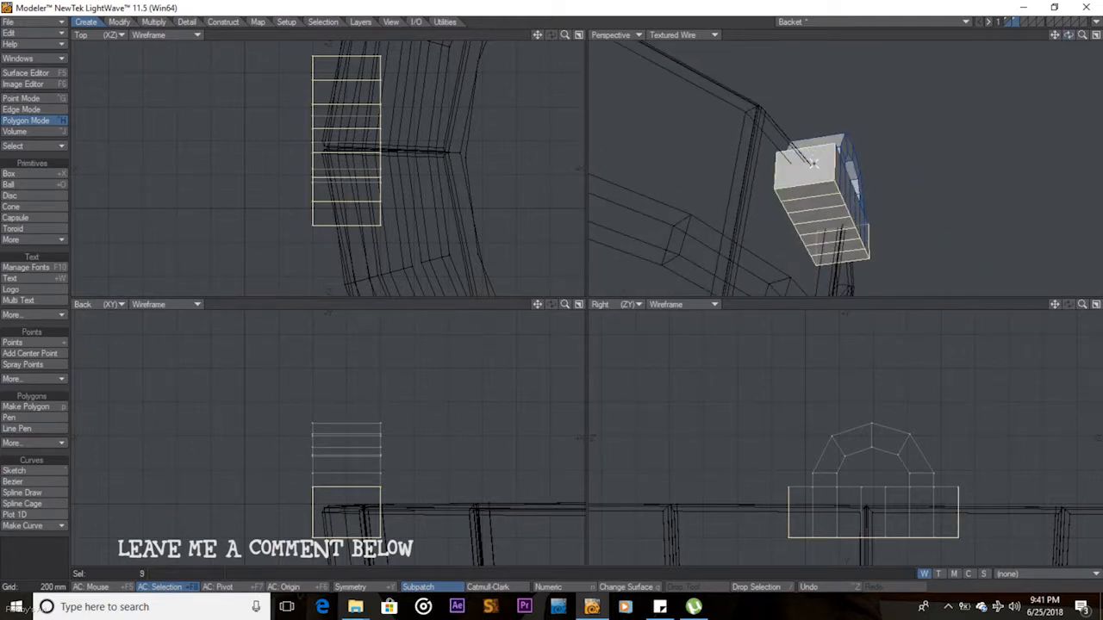
key(Delete)
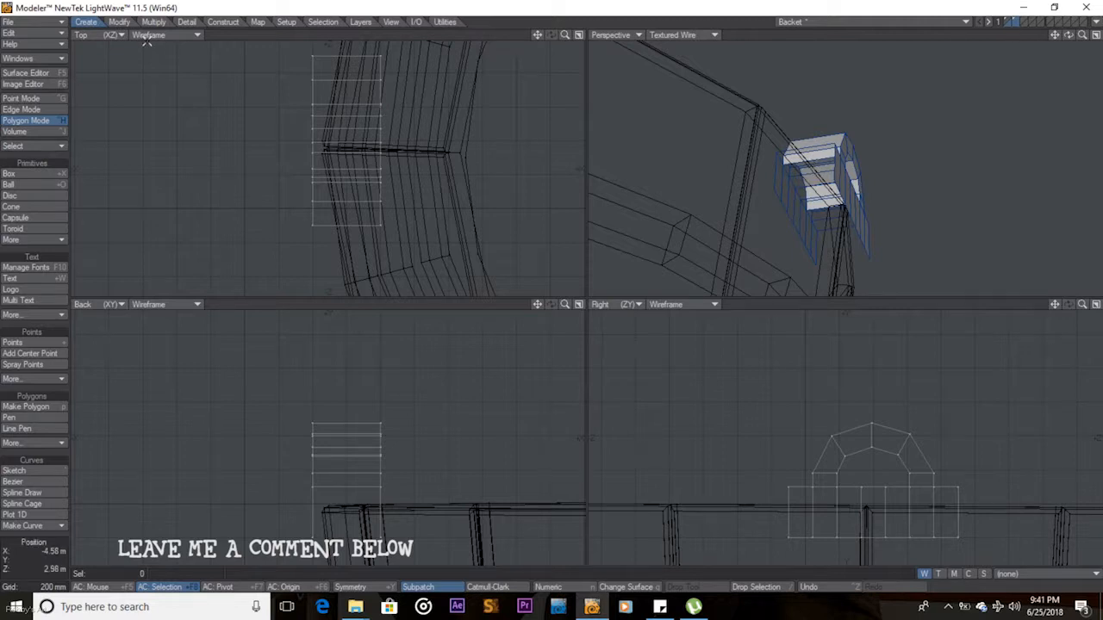
Thicken the open bracket shell slightly inward and convert it to a smooth subpatch surface
click(162, 24)
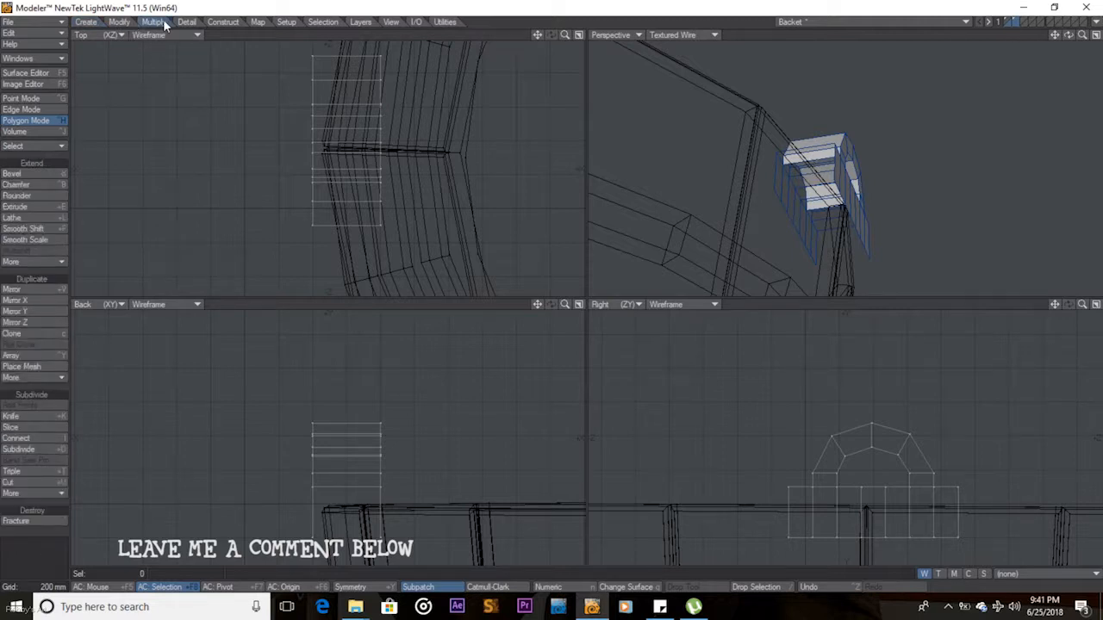
click(35, 260)
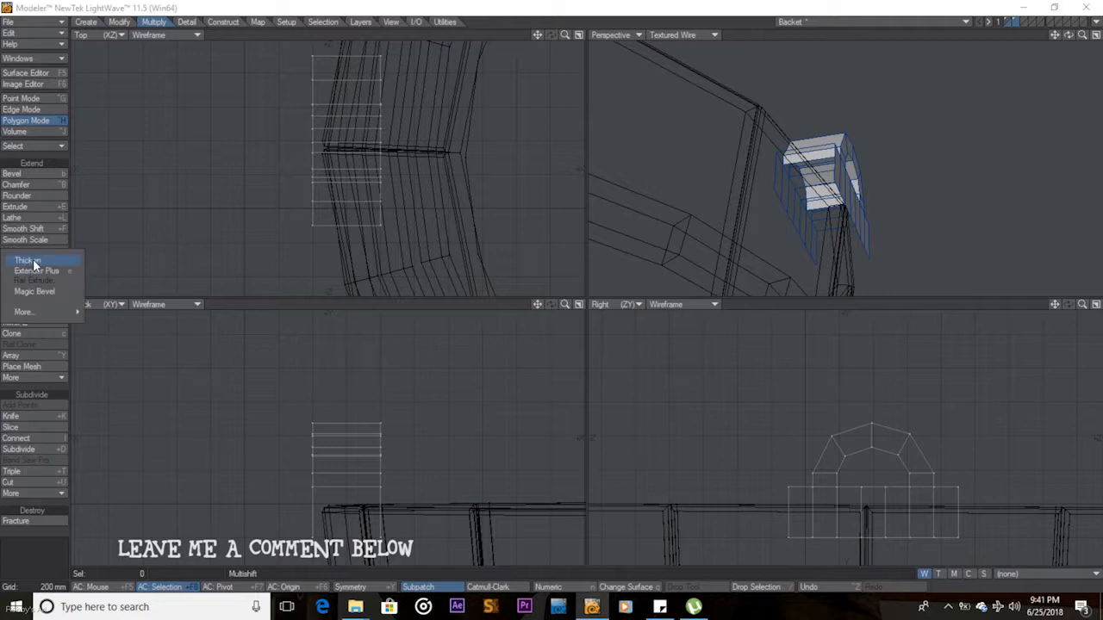
click(34, 262)
drag(366, 455, 417, 455)
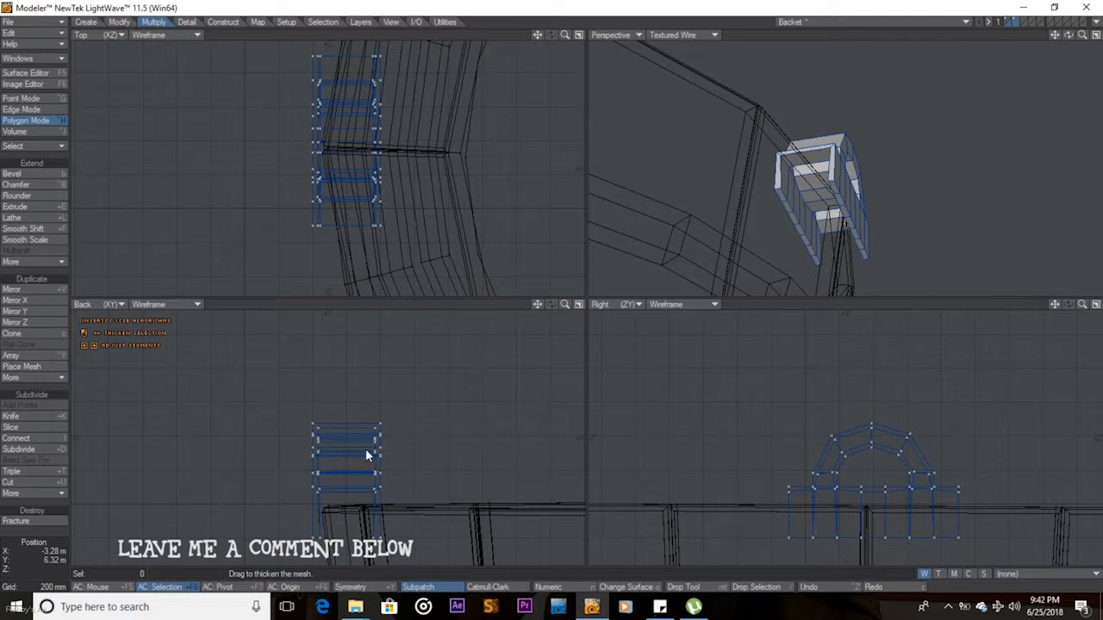
key(space)
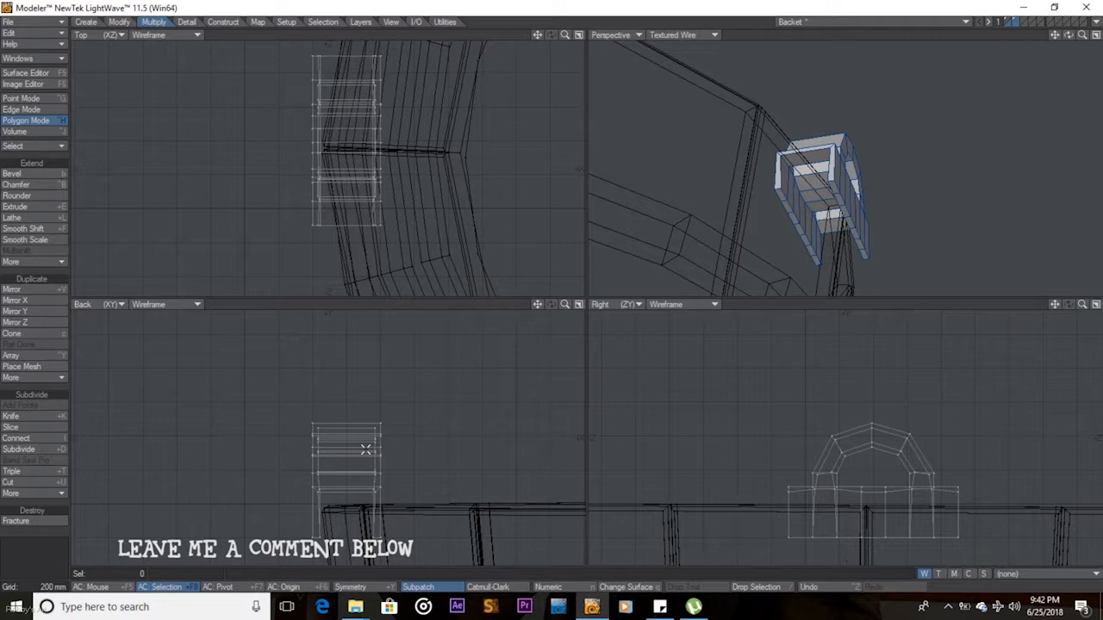
key(Tab)
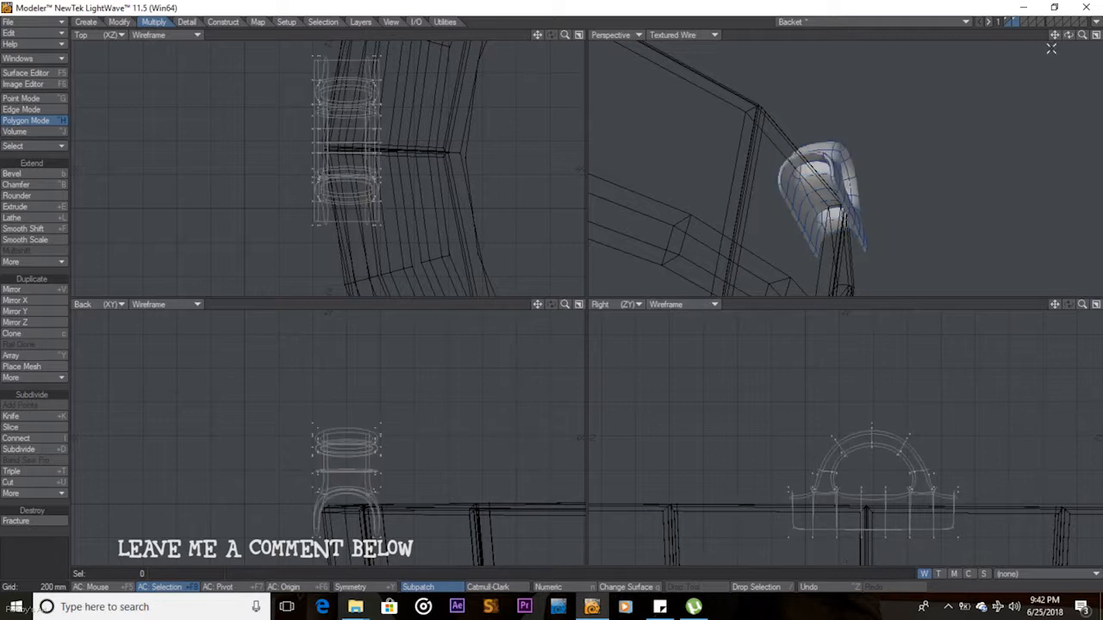
Extend all the polygons on both flat sides of the bracket, including the arch and the base
mouse_move(1069, 34)
mouse_down()
mouse_move(991, 39)
mouse_move(991, 74)
mouse_move(1026, 69)
mouse_move(1073, 39)
mouse_up()
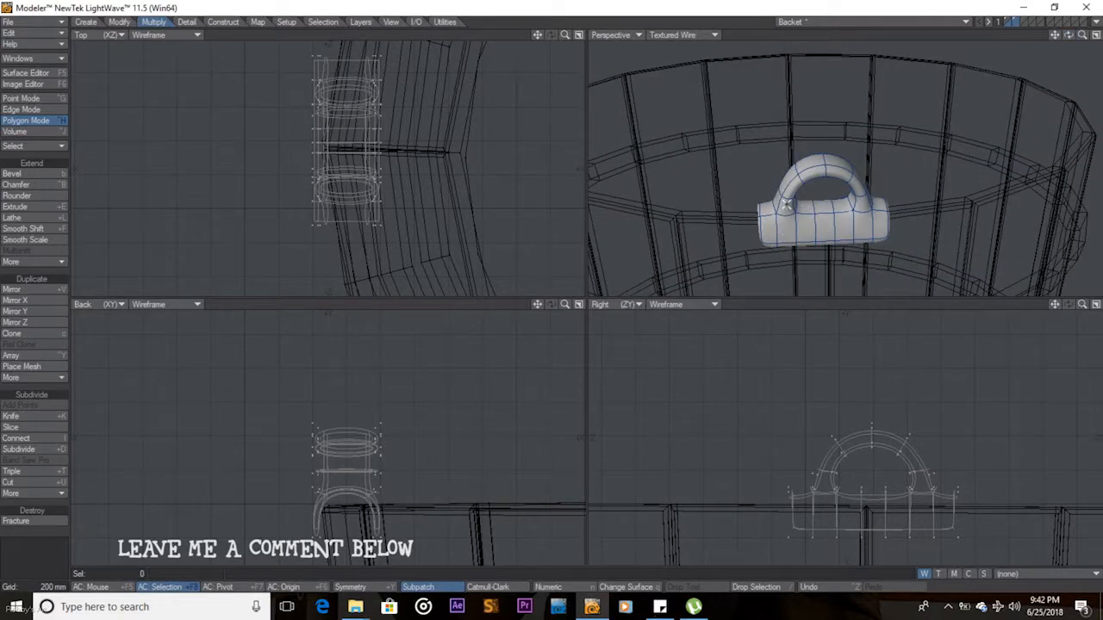
mouse_move(786, 211)
mouse_down()
mouse_move(777, 226)
mouse_move(876, 226)
mouse_move(843, 177)
mouse_move(789, 184)
mouse_up()
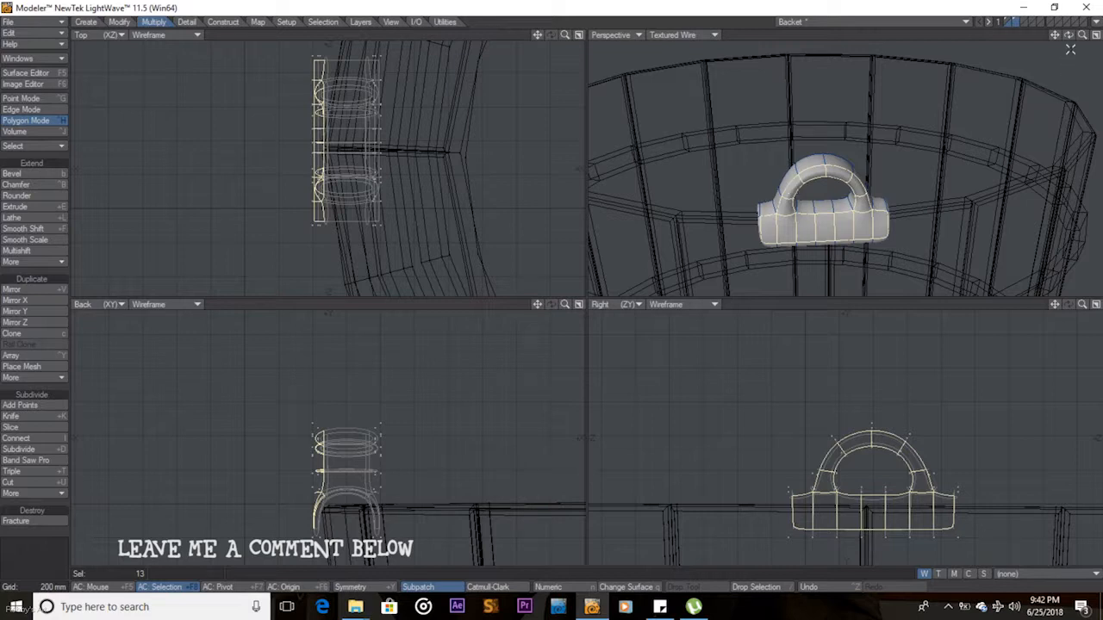
drag(1069, 35, 1087, 64)
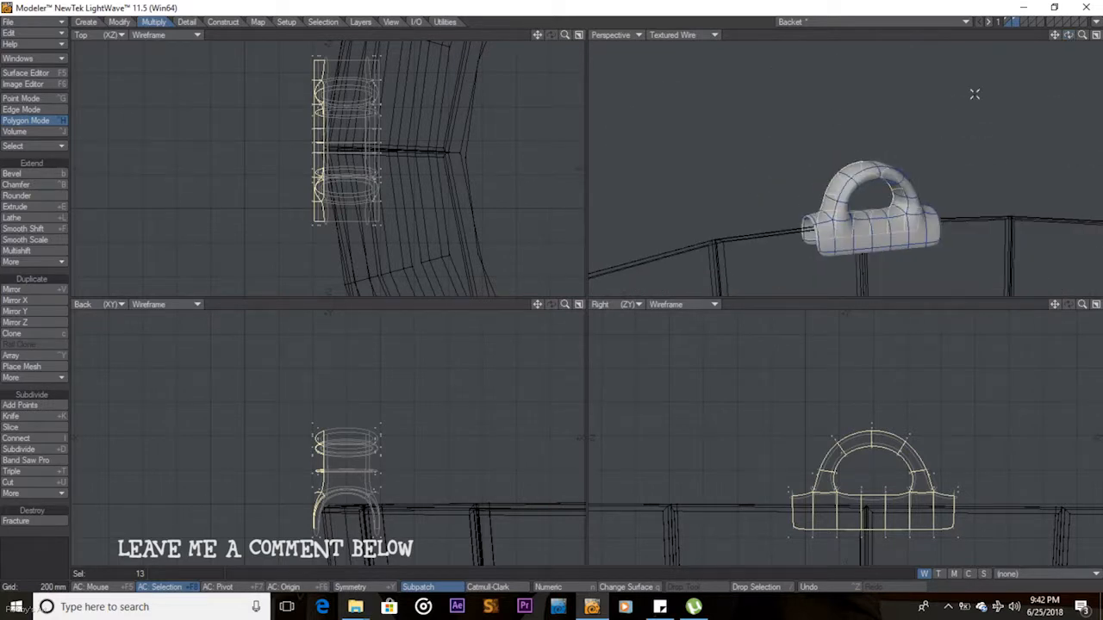
drag(843, 237, 932, 232)
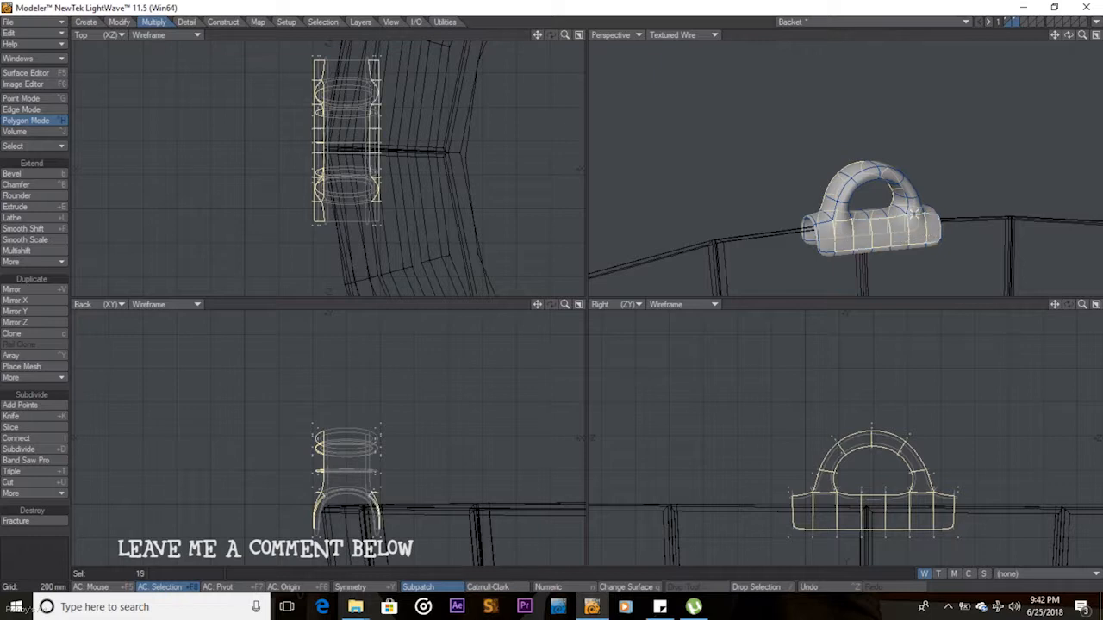
mouse_move(839, 234)
mouse_down()
mouse_move(827, 235)
mouse_move(849, 198)
mouse_move(885, 178)
mouse_move(903, 186)
mouse_move(911, 225)
mouse_up()
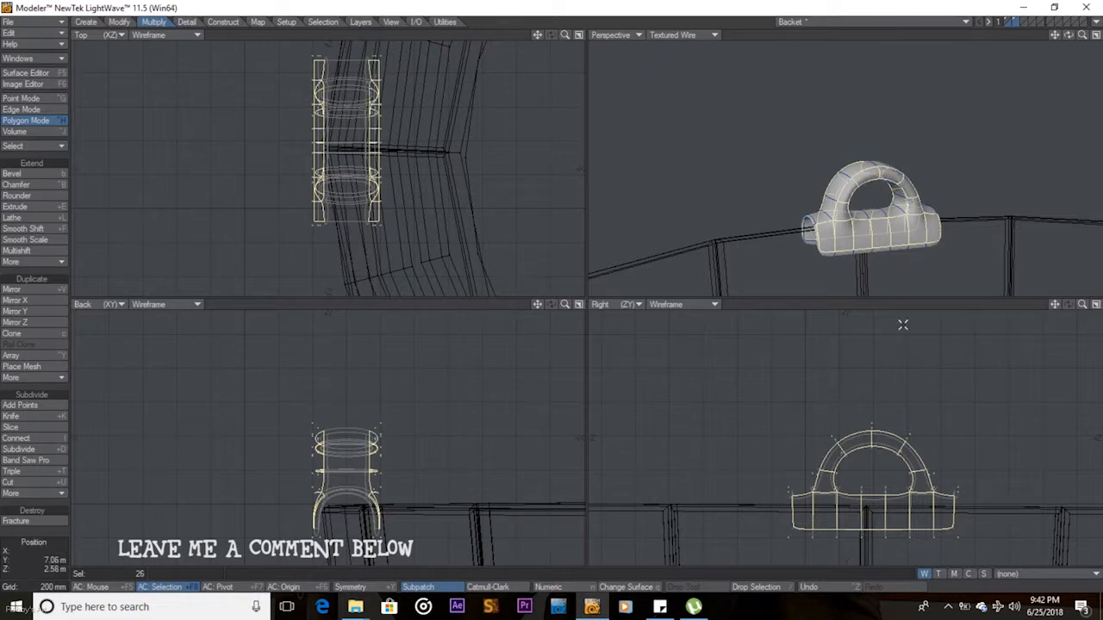
key(e)
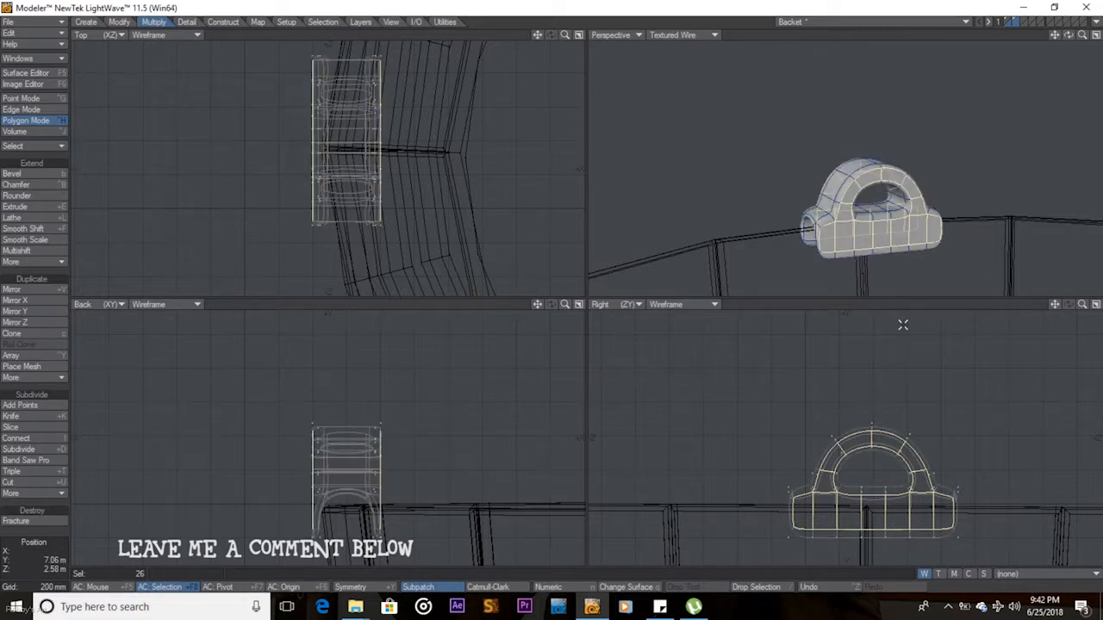
Enlarge the arch's inner opening slightly by scaling up the points around it on both sides of the bracket
key(ctrl+g)
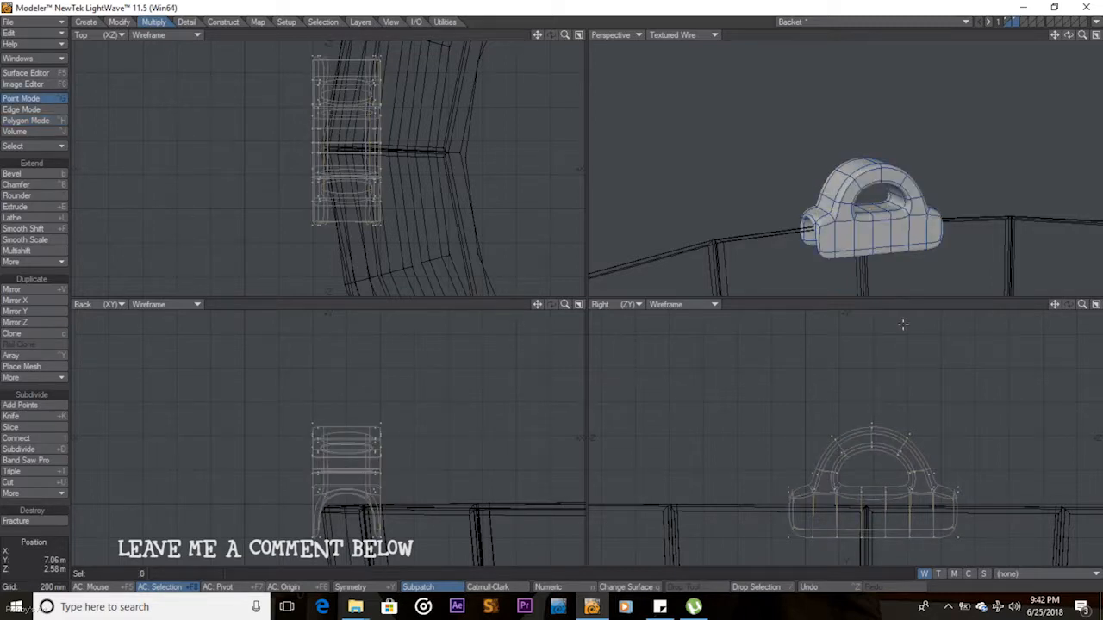
drag(1068, 35, 1025, 86)
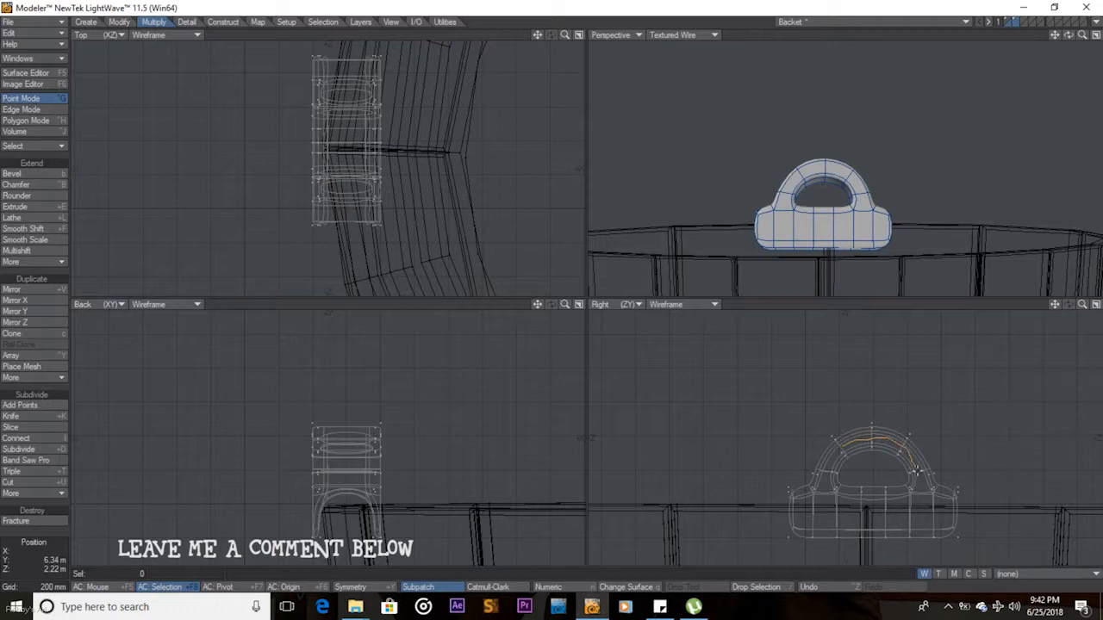
drag(904, 505, 840, 510)
drag(836, 457, 841, 450)
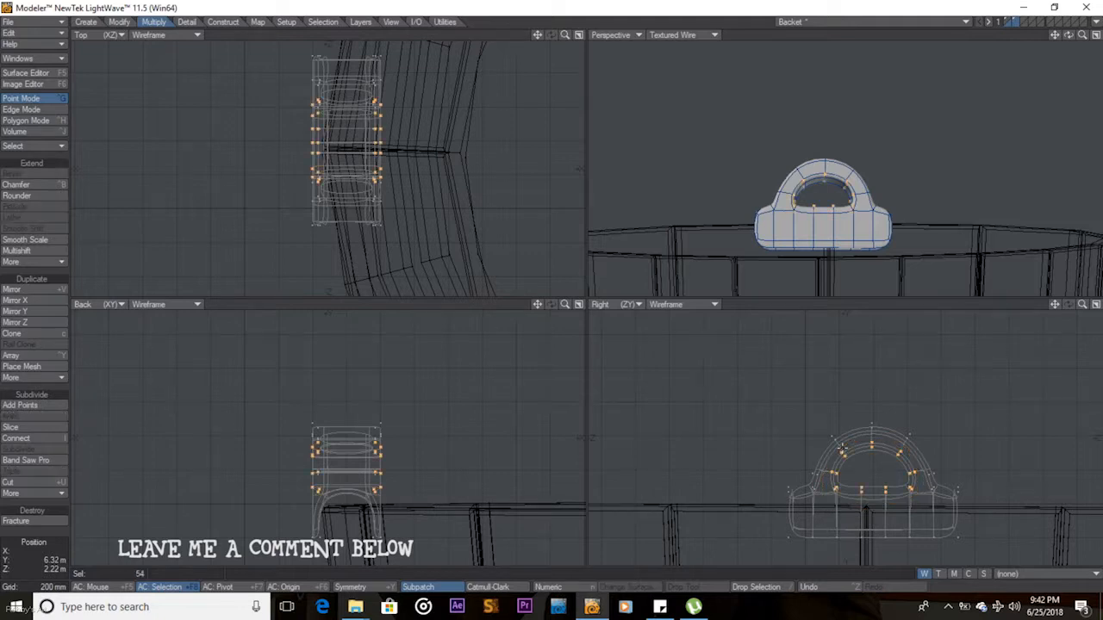
key(shift+h)
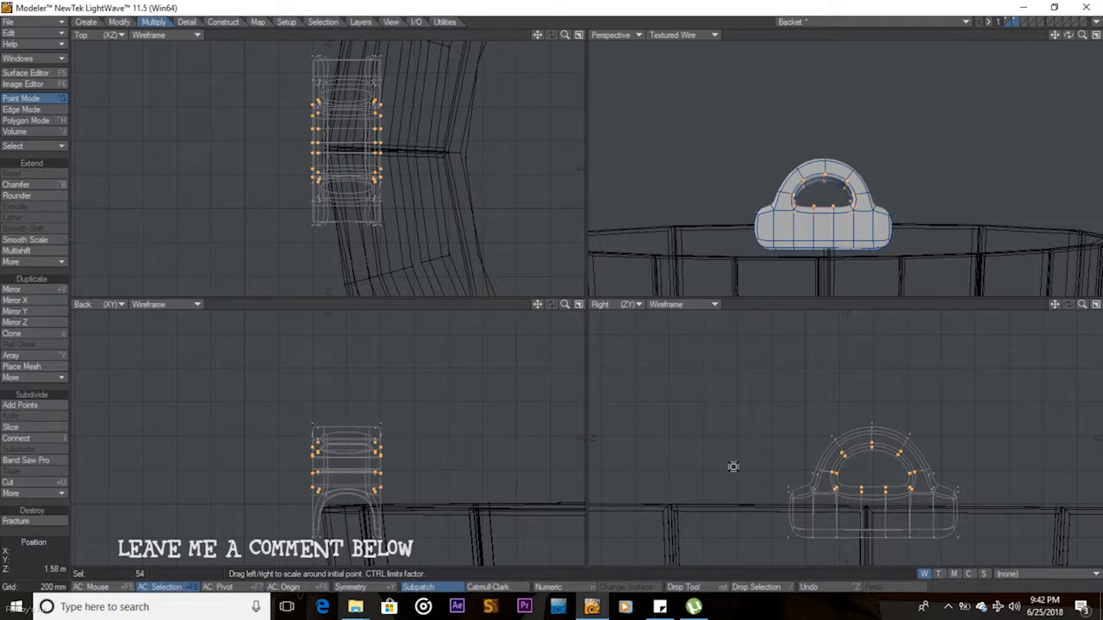
drag(875, 479, 909, 479)
key(ctrl+z)
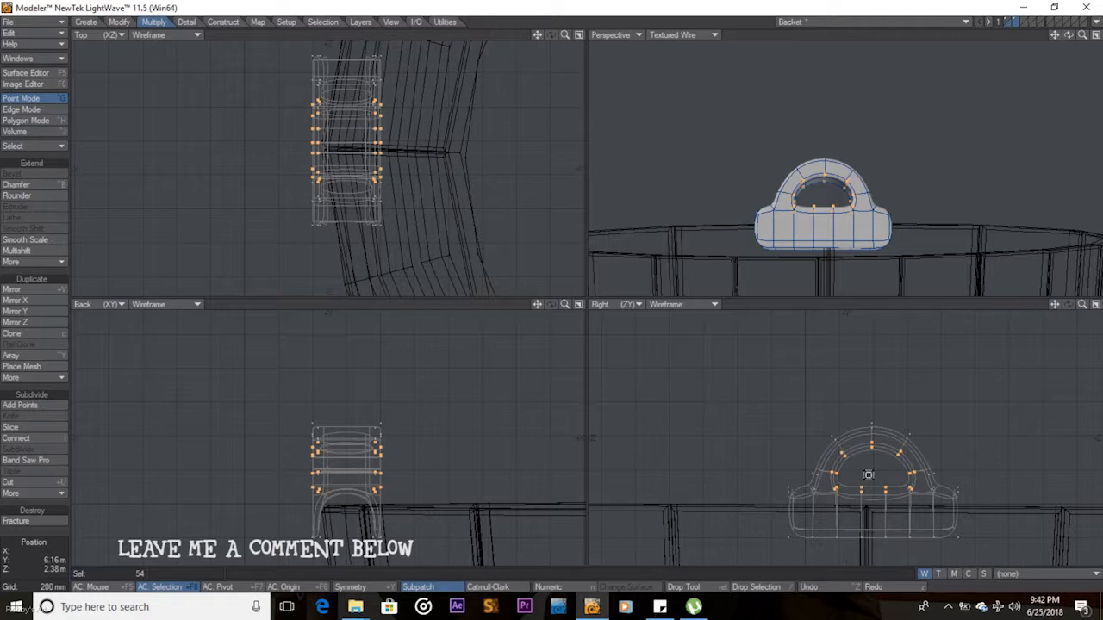
drag(869, 466, 907, 416)
key(space)
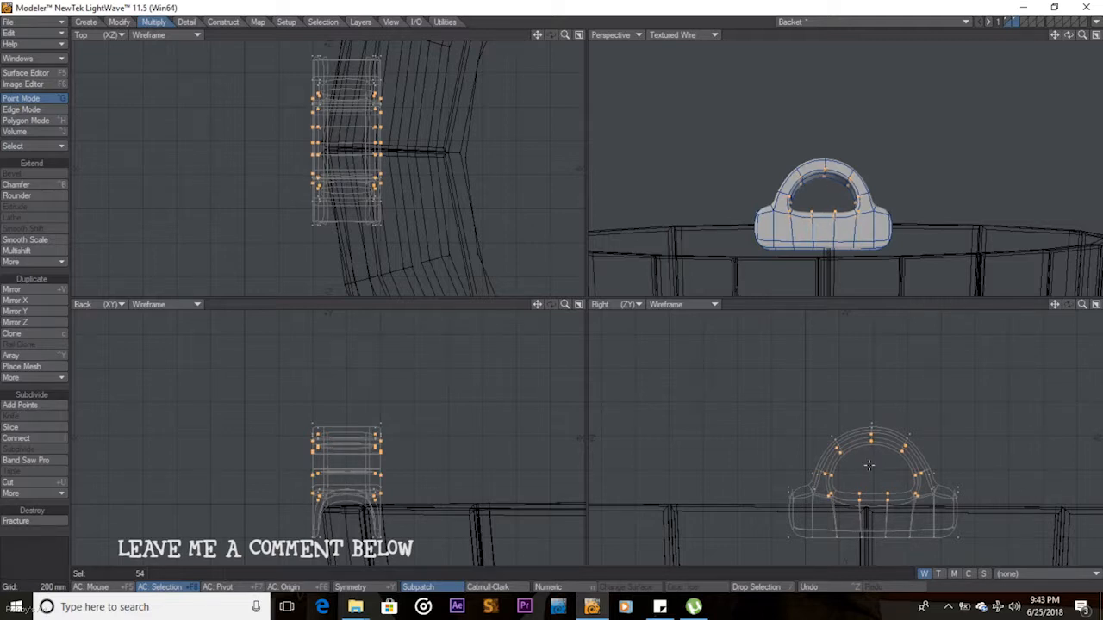
key(slash)
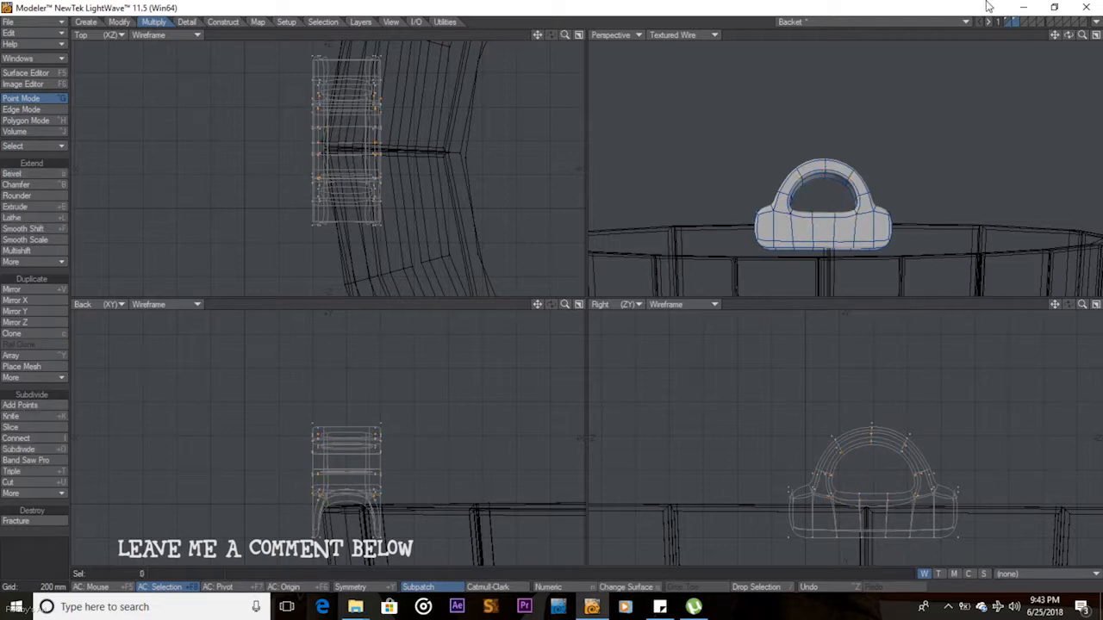
Show the bucket and bracket layers together in the foreground and set the perspective view to Texture shading
mouse_move(1069, 34)
mouse_down()
mouse_move(1009, 39)
mouse_move(1071, 36)
mouse_up()
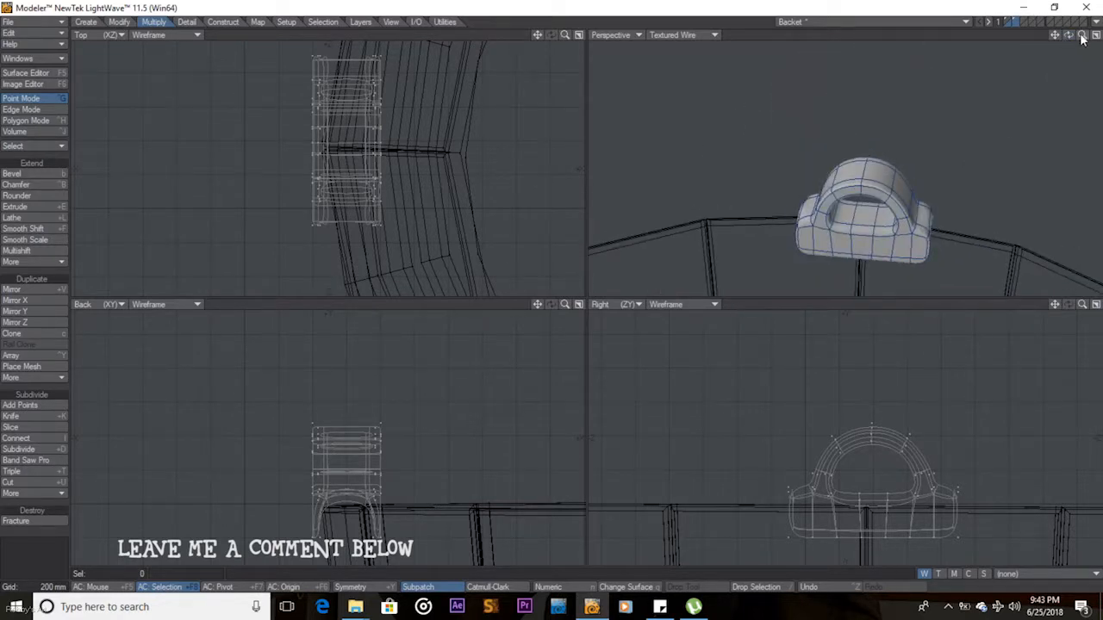
key(a)
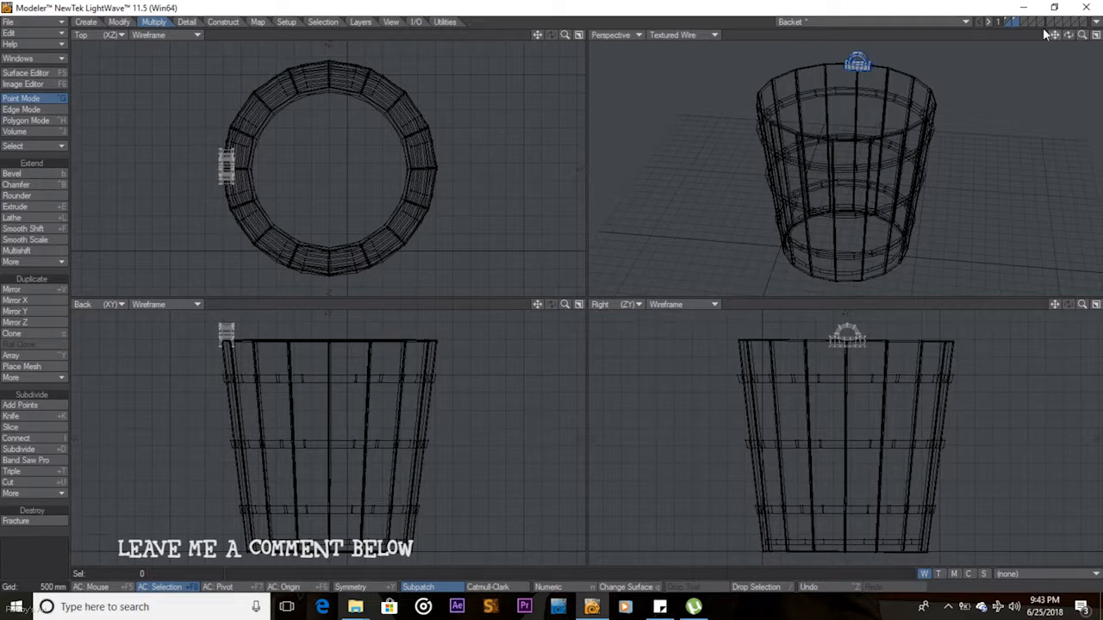
click(1010, 22)
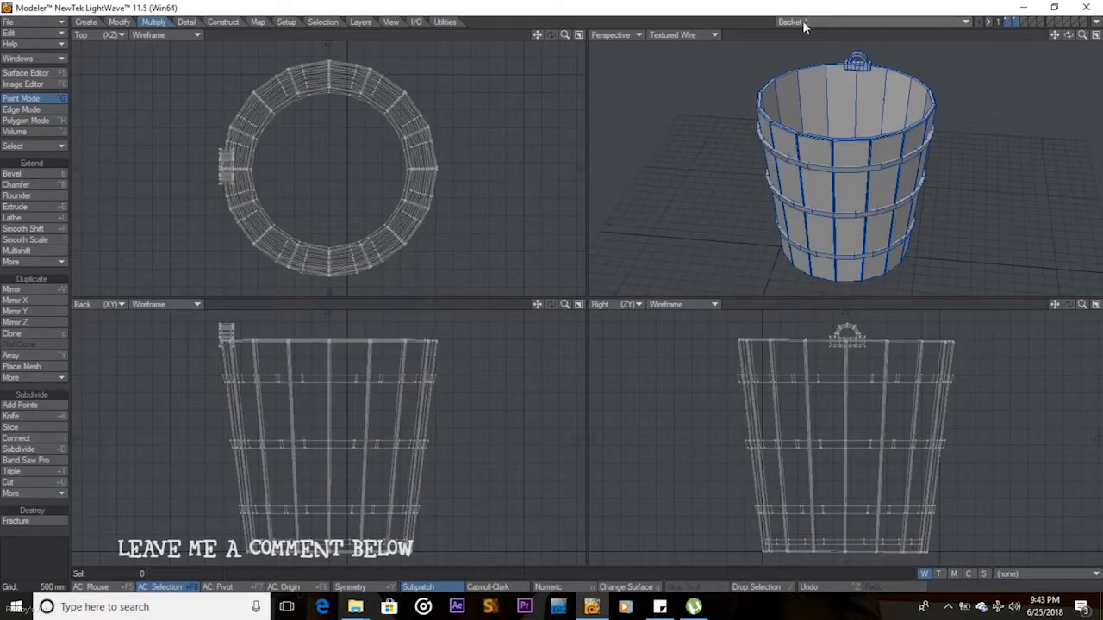
click(707, 34)
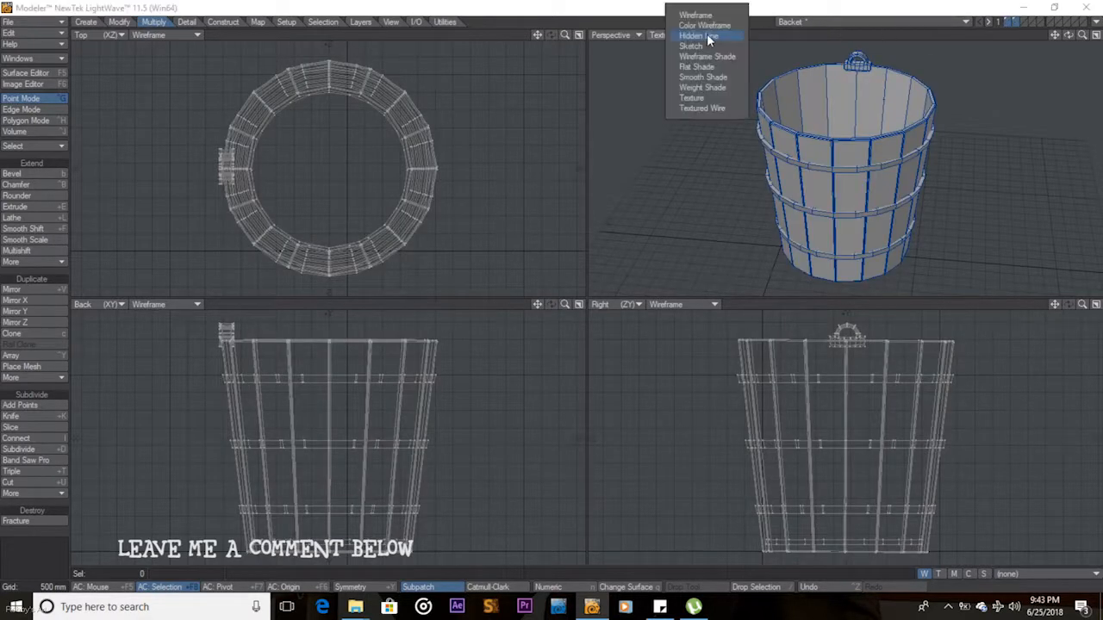
click(707, 98)
drag(1068, 34, 1047, 53)
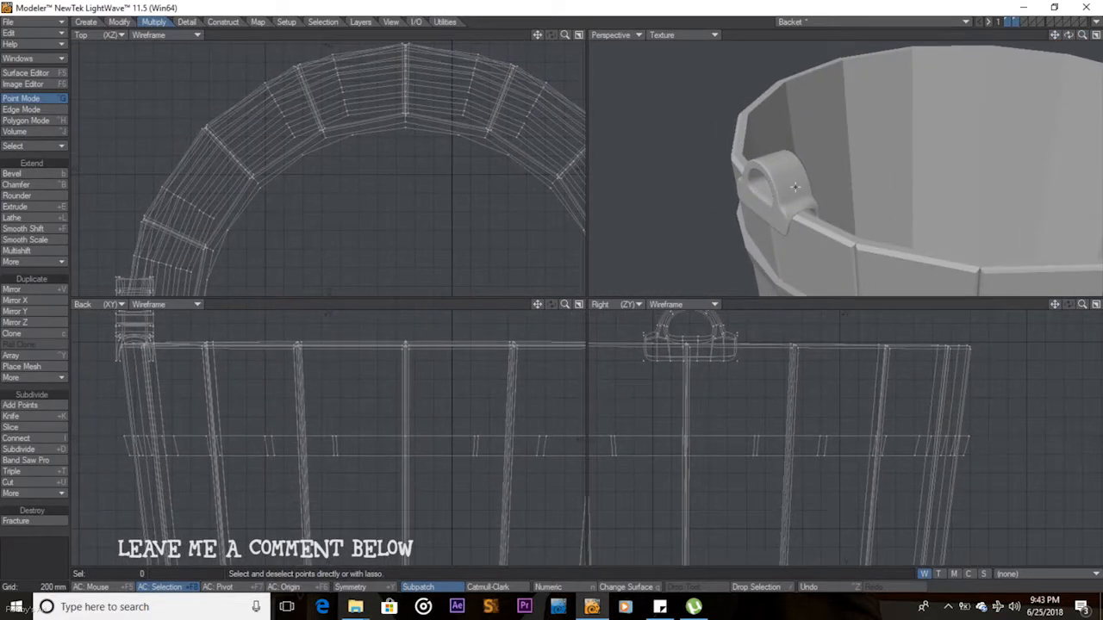
Select the whole connected bracket, scale it down slightly, and reposition it to sit on the bucket's rim
click(34, 120)
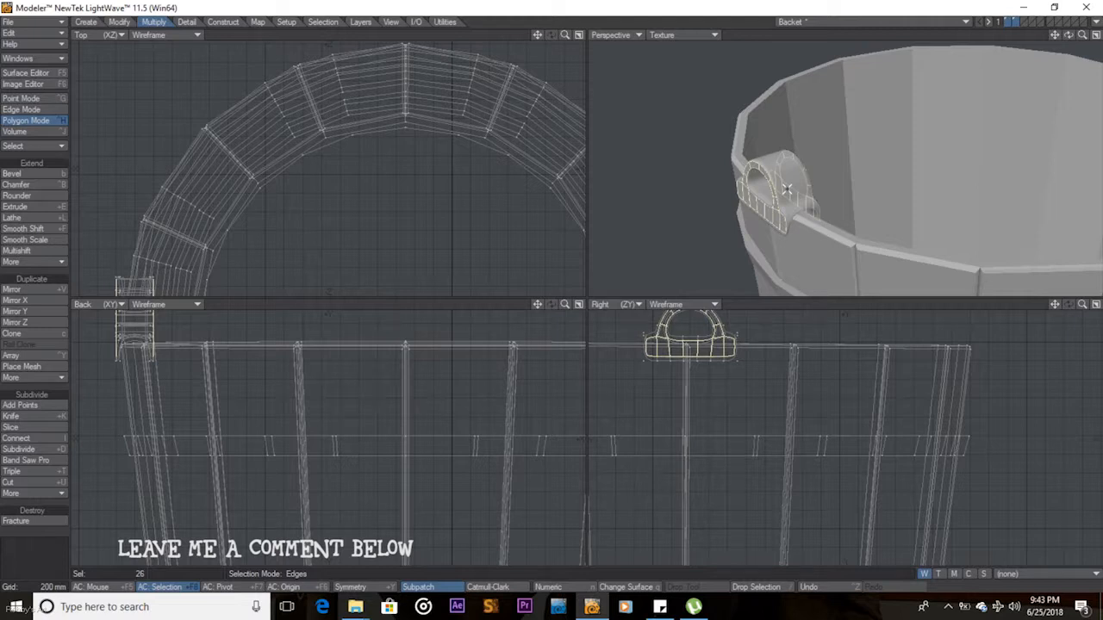
key(])
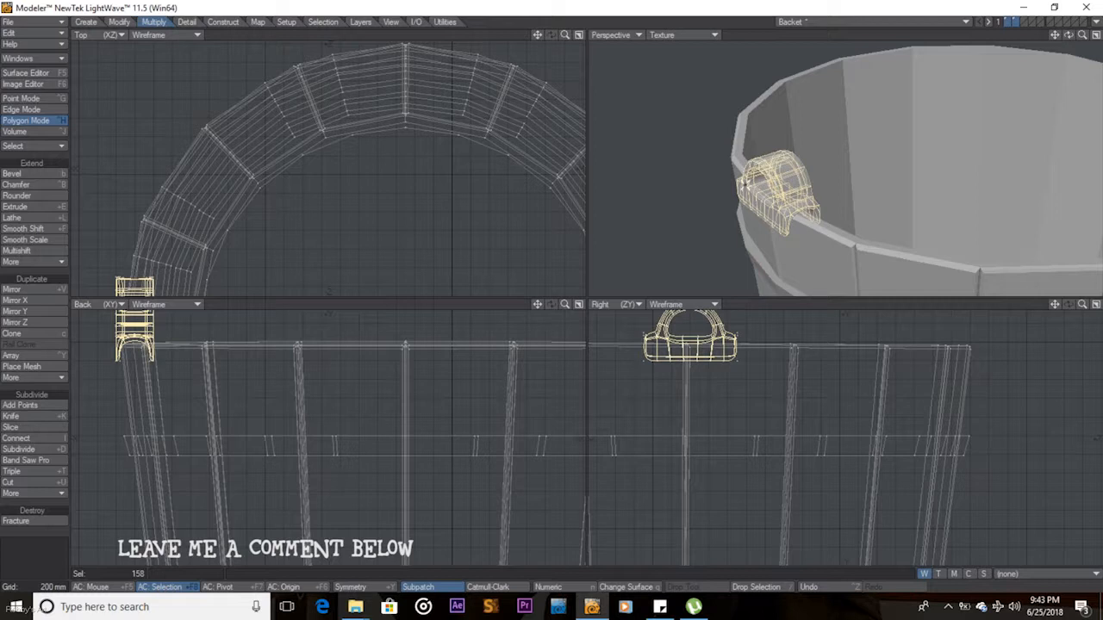
key(shift+h)
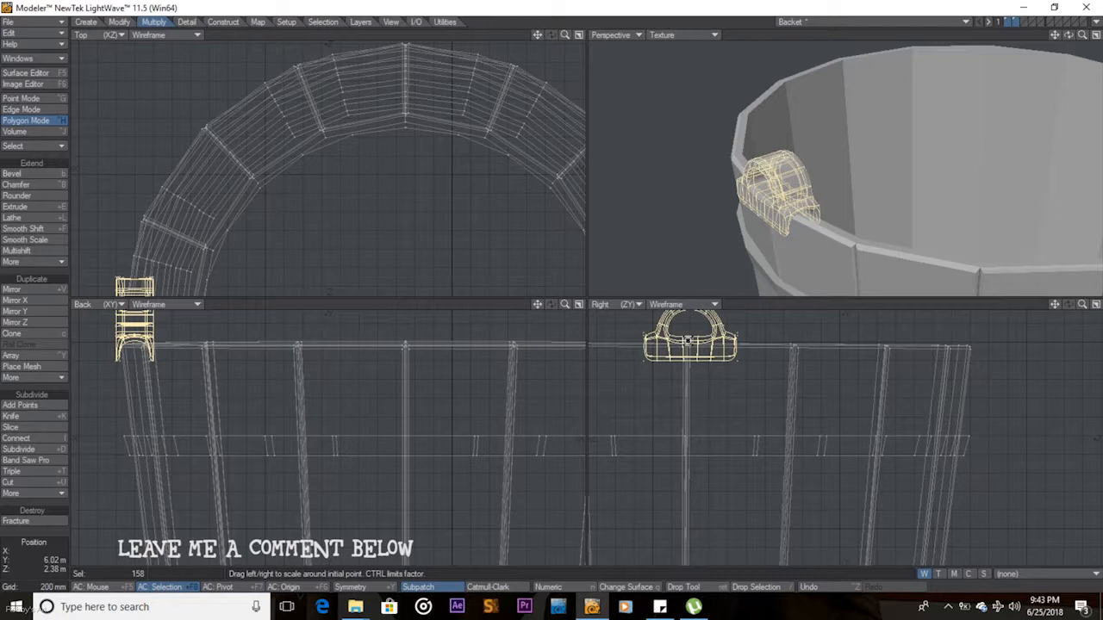
key(shift+a)
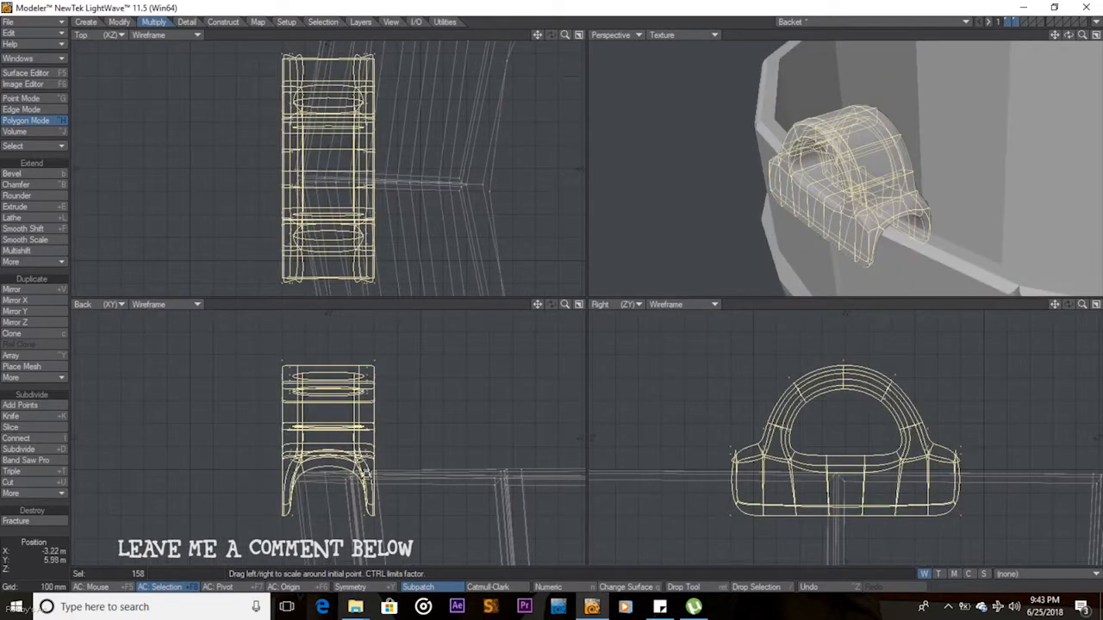
drag(371, 473, 362, 470)
key(t)
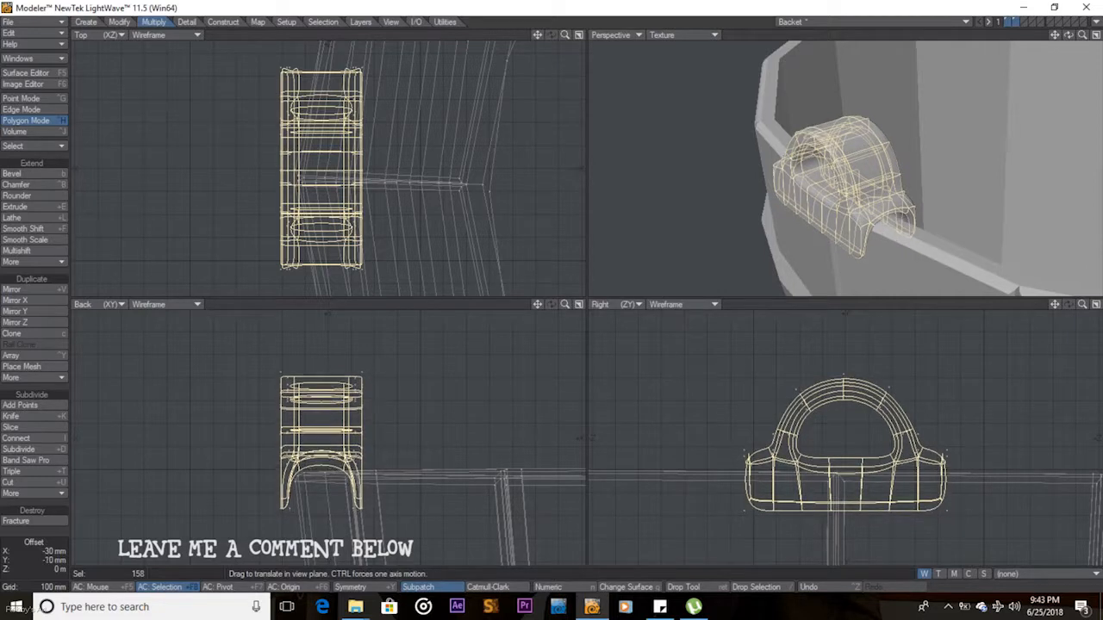
drag(811, 520, 866, 455)
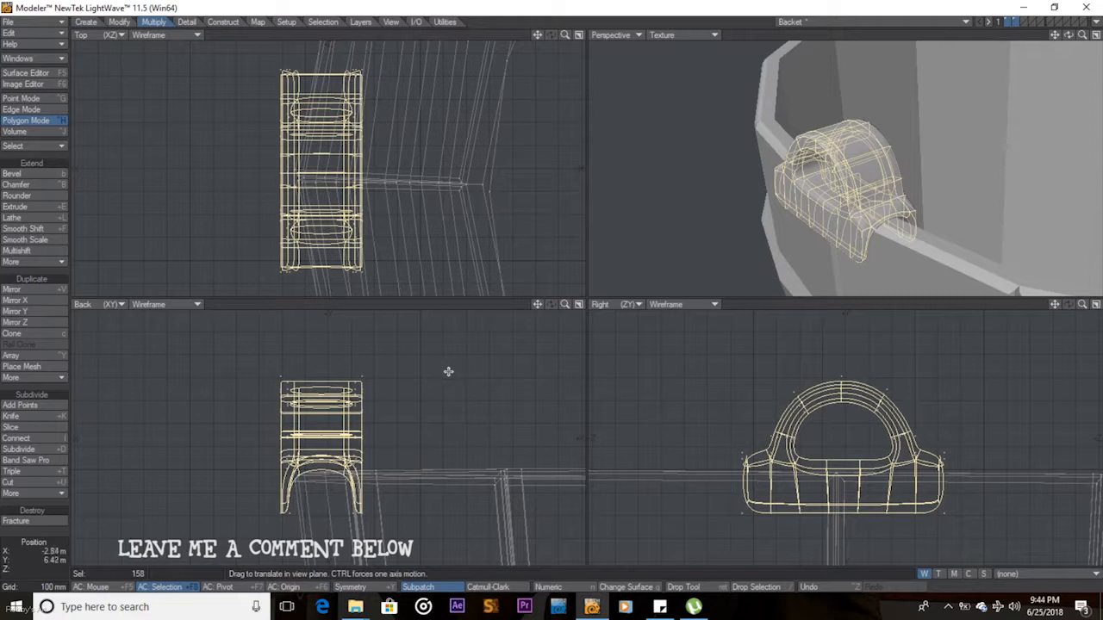
Tilt the bracket outward to follow the bucket's slanted wall and shift it -30 mm in X onto the rim
key(y)
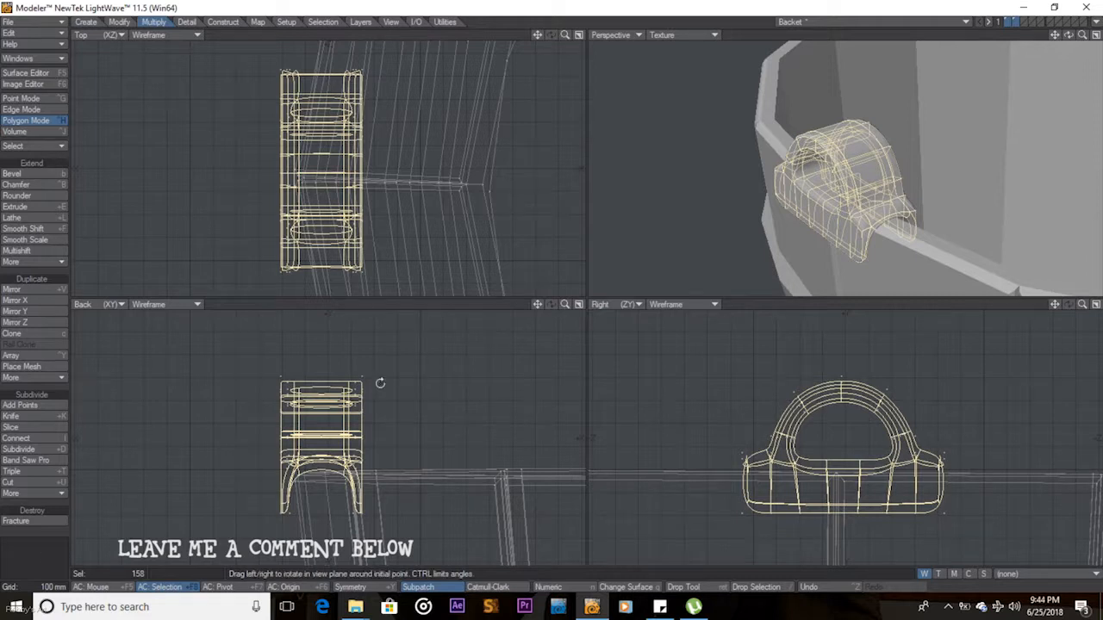
drag(332, 461, 354, 461)
key(t)
drag(323, 460, 315, 459)
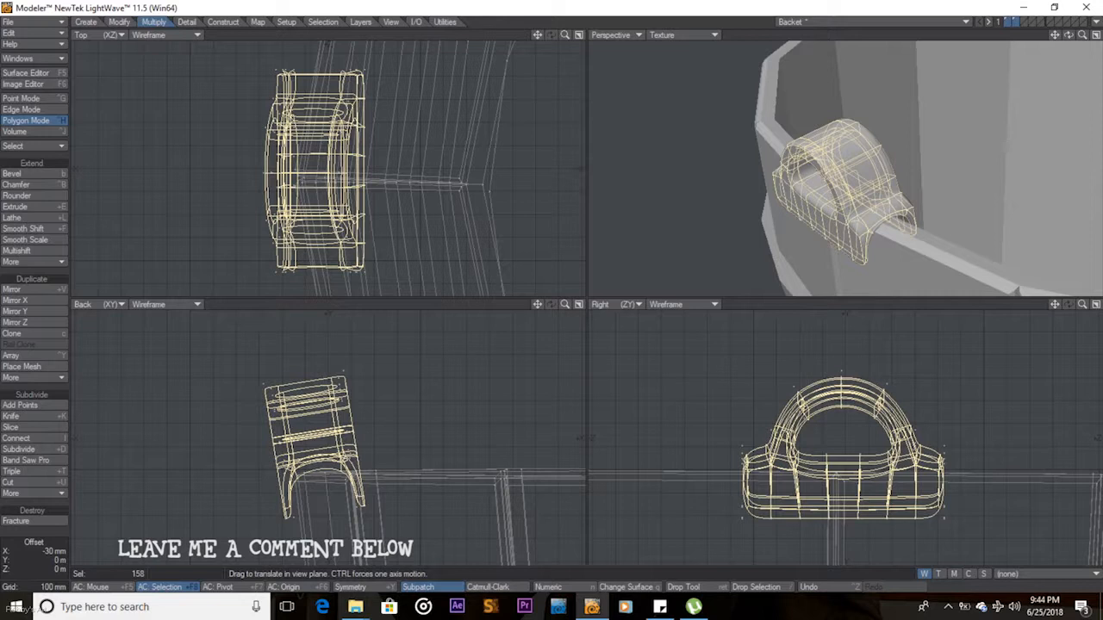
key(space)
key(slash)
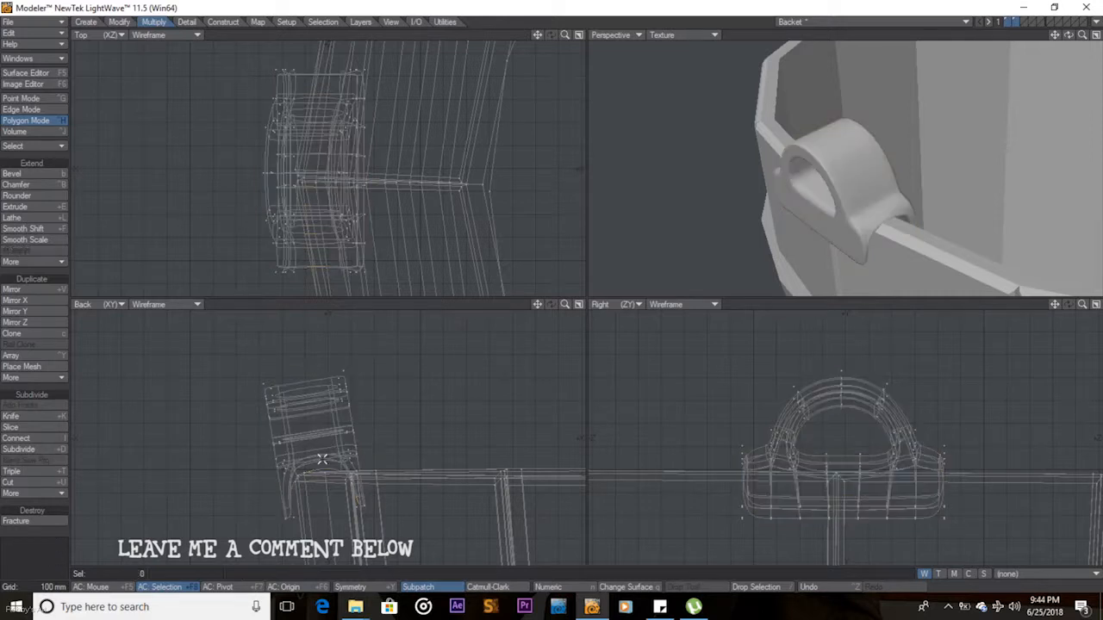
Isolate the bracket with the bucket as background layer and select the central polygons along both of its lower edges
click(1017, 22)
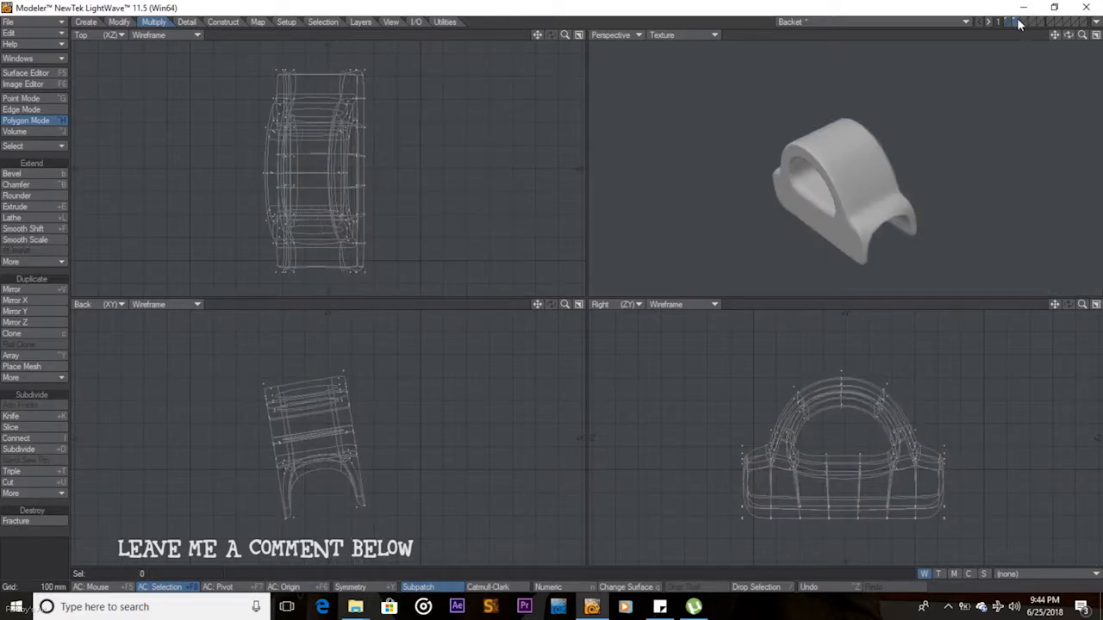
click(1008, 27)
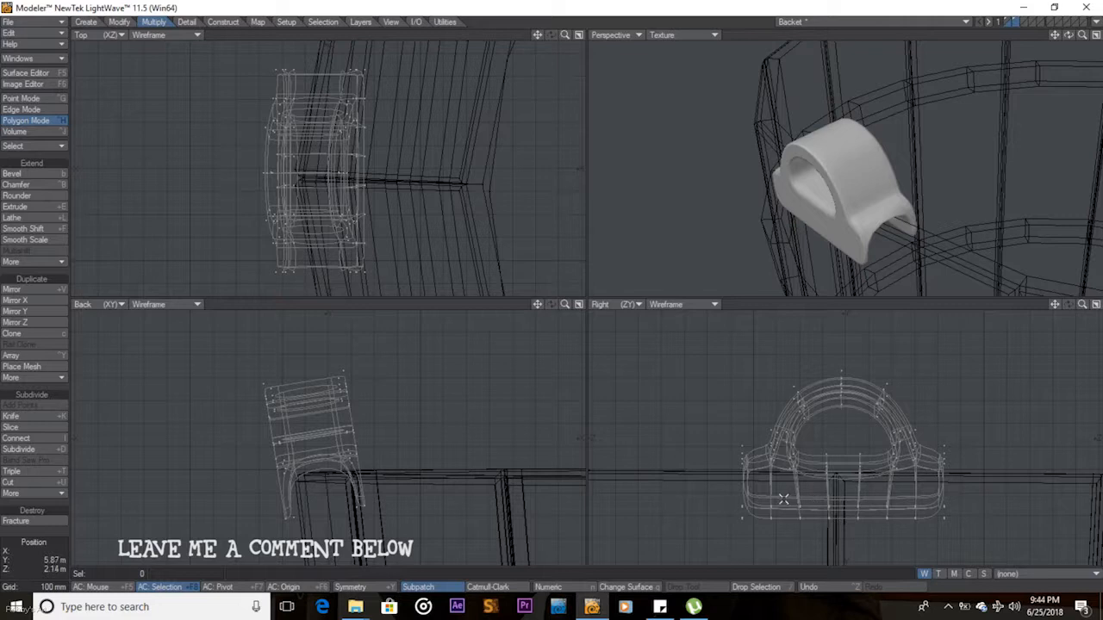
mouse_move(791, 493)
mouse_down()
mouse_move(896, 488)
mouse_move(900, 504)
mouse_up()
mouse_move(901, 504)
right_down()
mouse_move(783, 542)
mouse_move(781, 520)
right_up()
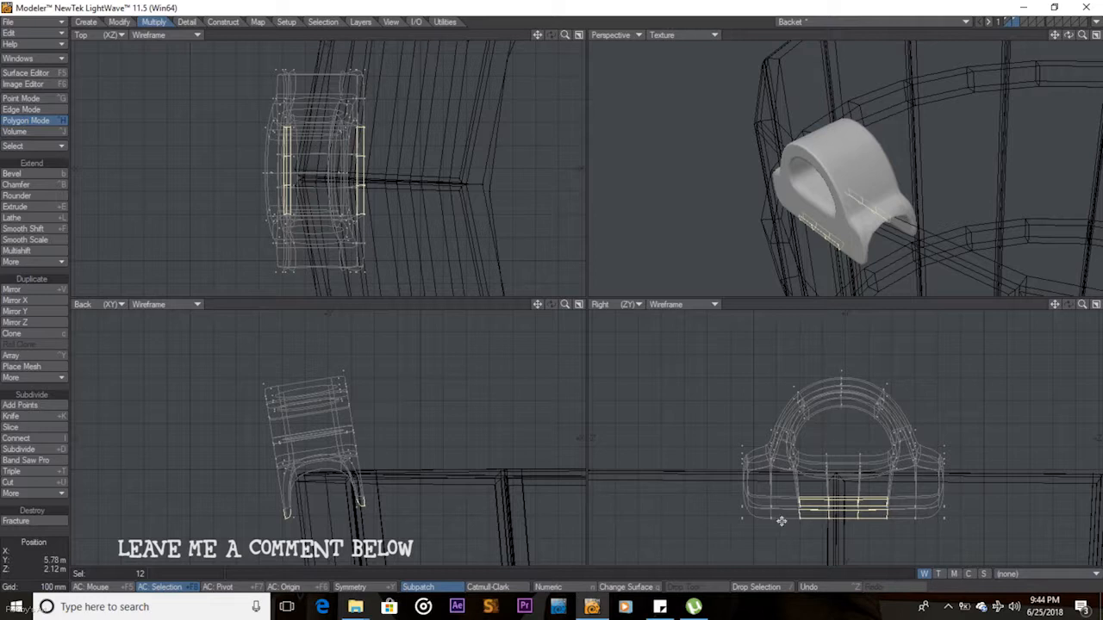
Lower the selected middle polygons along the bottom edge of the handle bracket's two legs, working in the Right view
key(t)
drag(824, 507, 824, 516)
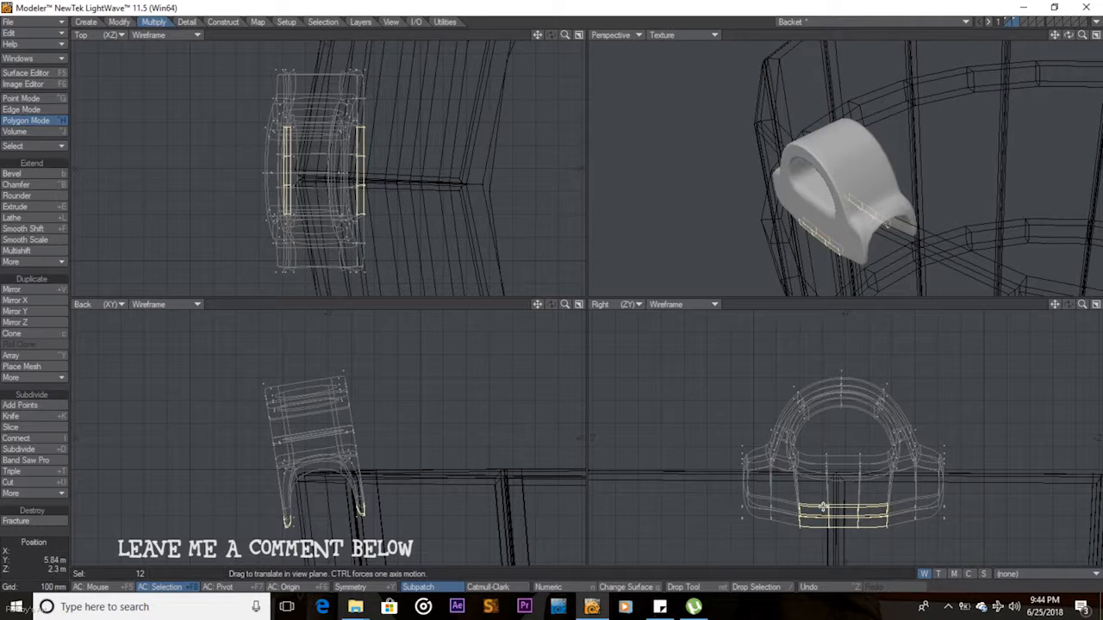
key(Return)
key(/)
Move the four central polygons at the bottom of the bracket's legs down 30 mm along Y
mouse_move(820, 502)
right_down()
mouse_move(861, 495)
mouse_move(861, 552)
mouse_move(826, 538)
mouse_move(815, 519)
right_up()
key(t)
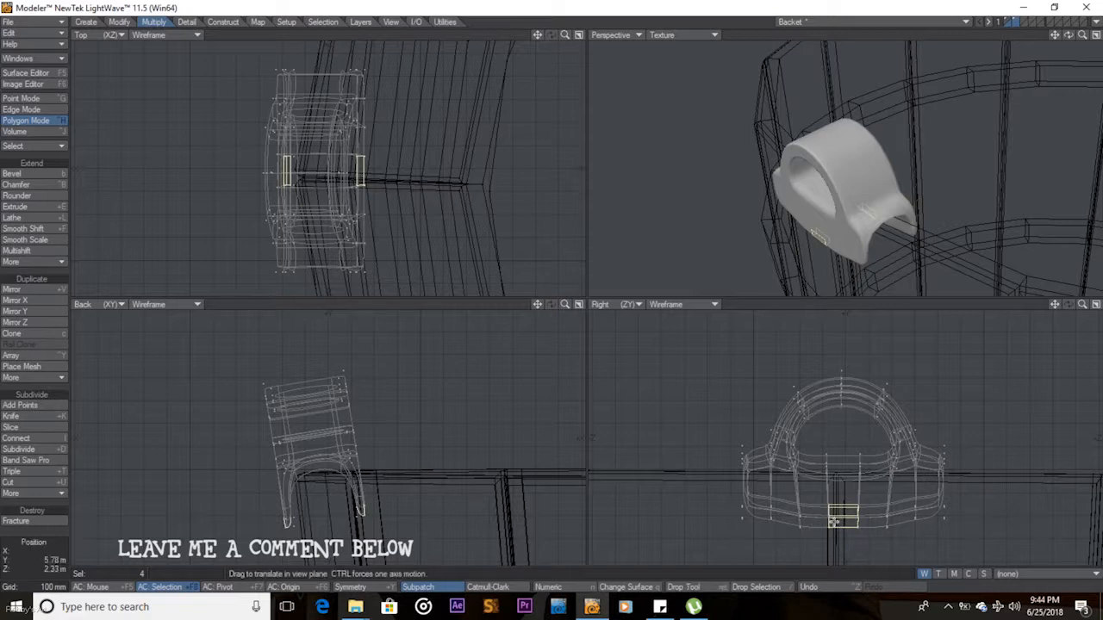
drag(842, 518, 843, 522)
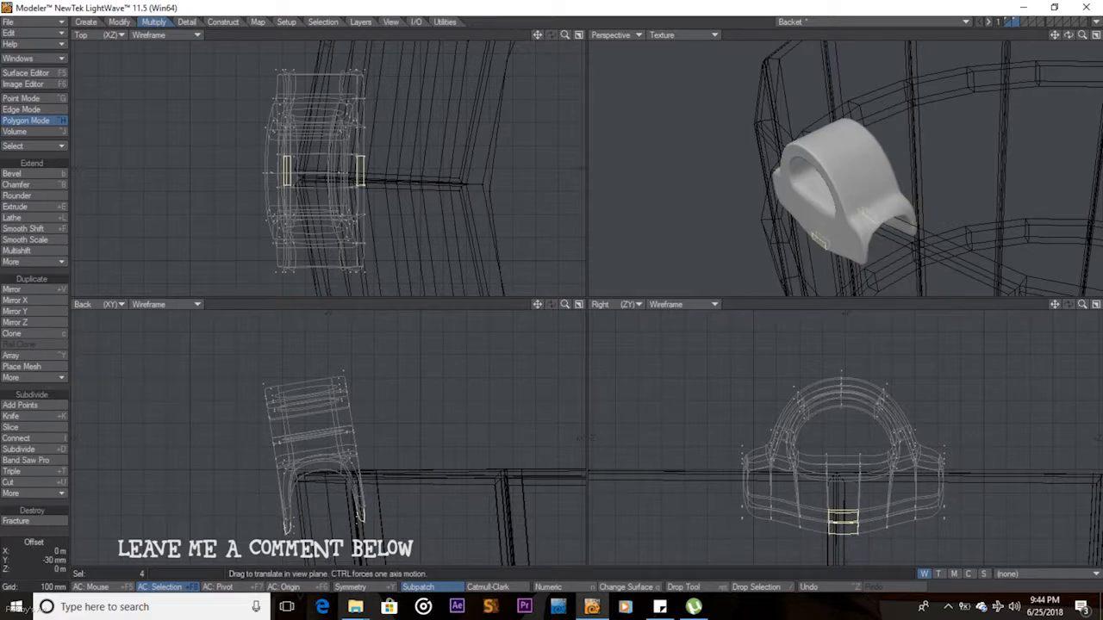
key(space)
key(slash)
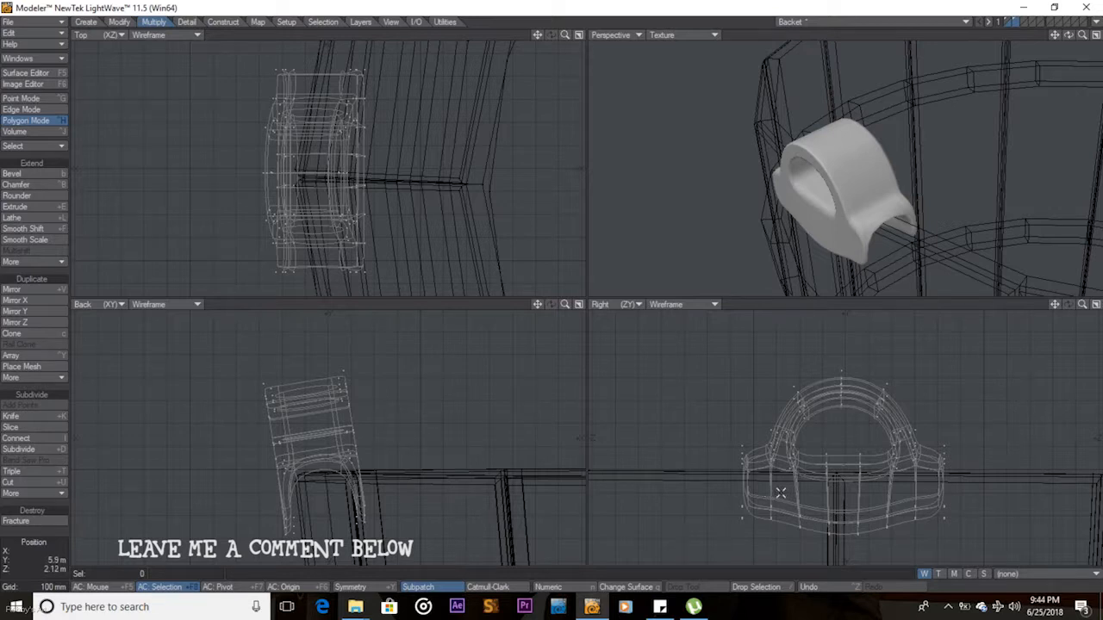
Select the lower-edge polygons of the bracket's legs except the outer end columns and lower them to round the outline
mouse_move(765, 492)
right_down()
mouse_move(819, 500)
mouse_move(914, 484)
mouse_move(927, 500)
mouse_move(910, 540)
mouse_move(762, 554)
mouse_move(758, 510)
right_up()
key(t)
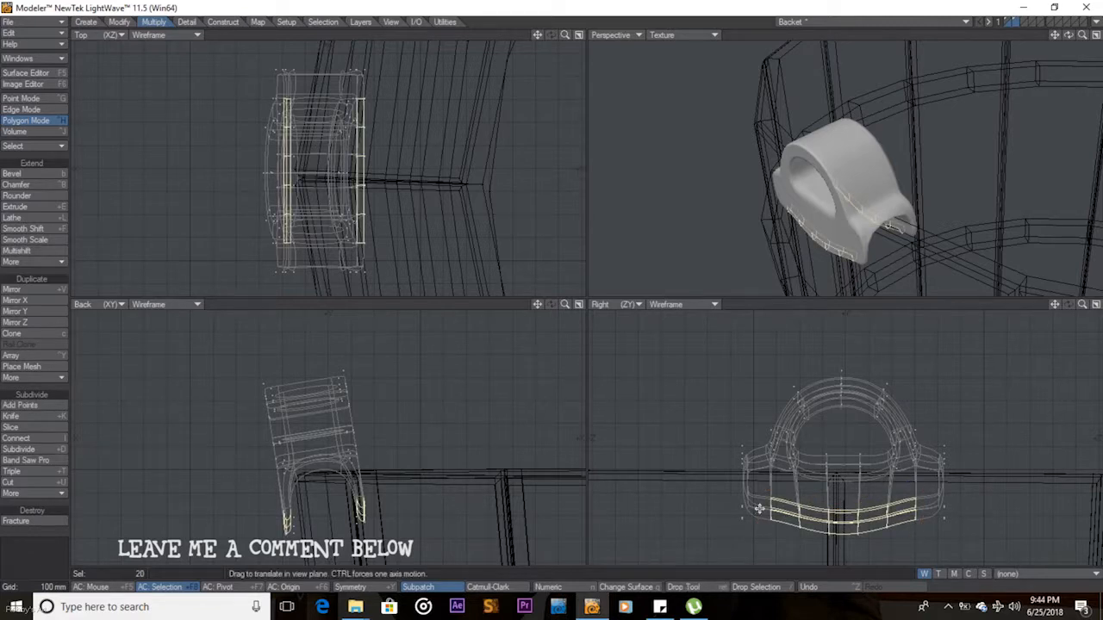
drag(847, 524, 847, 537)
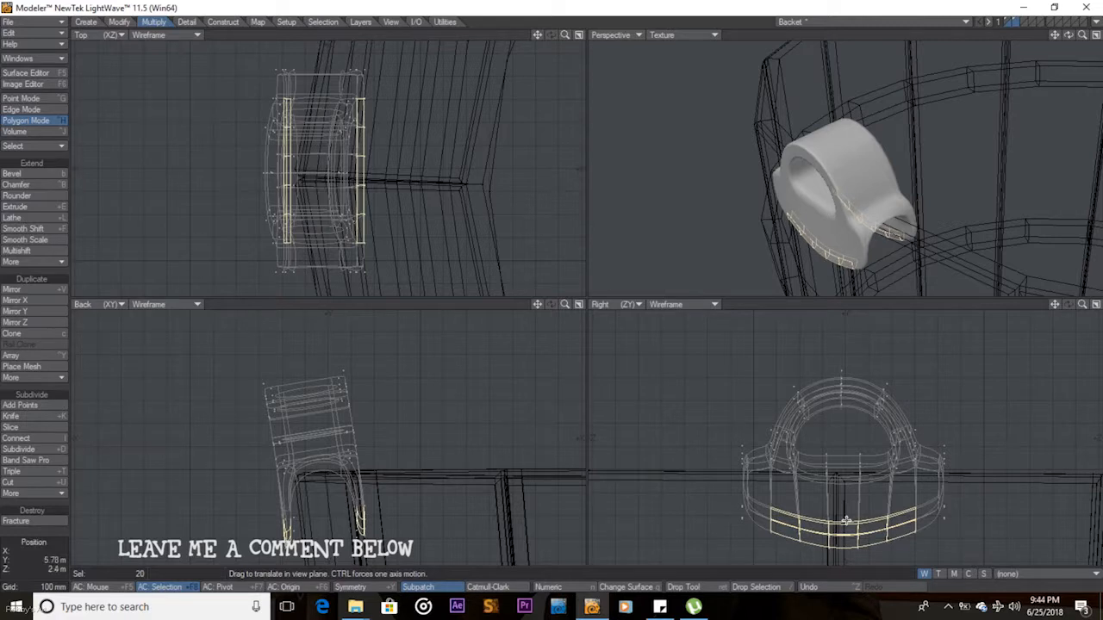
Shift the selected lower-edge polygons 20 mm along X and rotate them slightly in the Back view, clearing the selection
drag(362, 522, 367, 522)
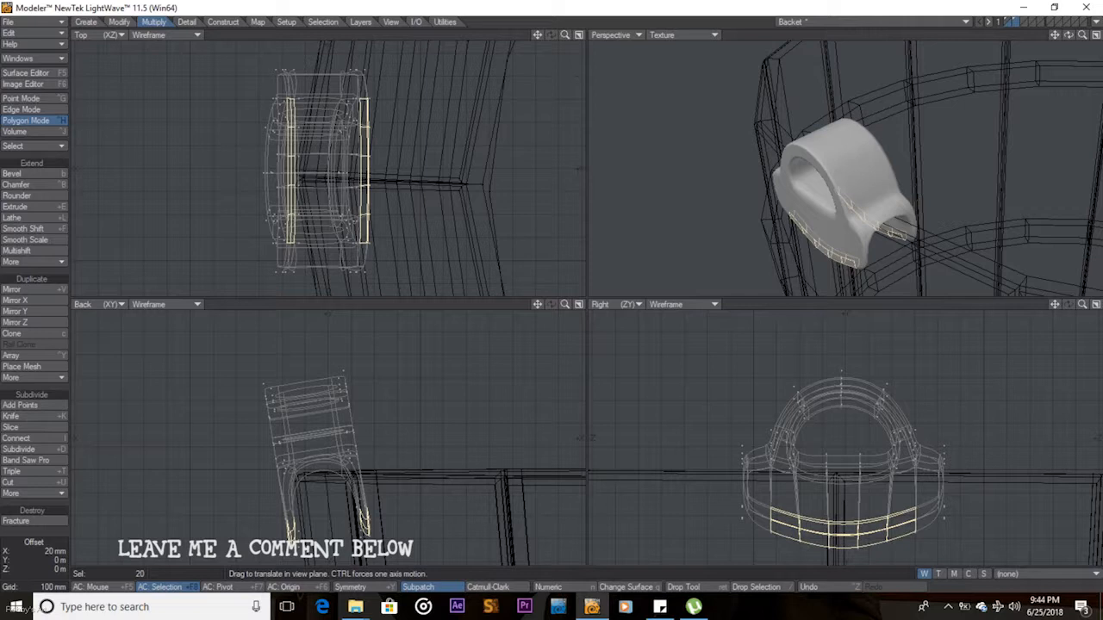
key(y)
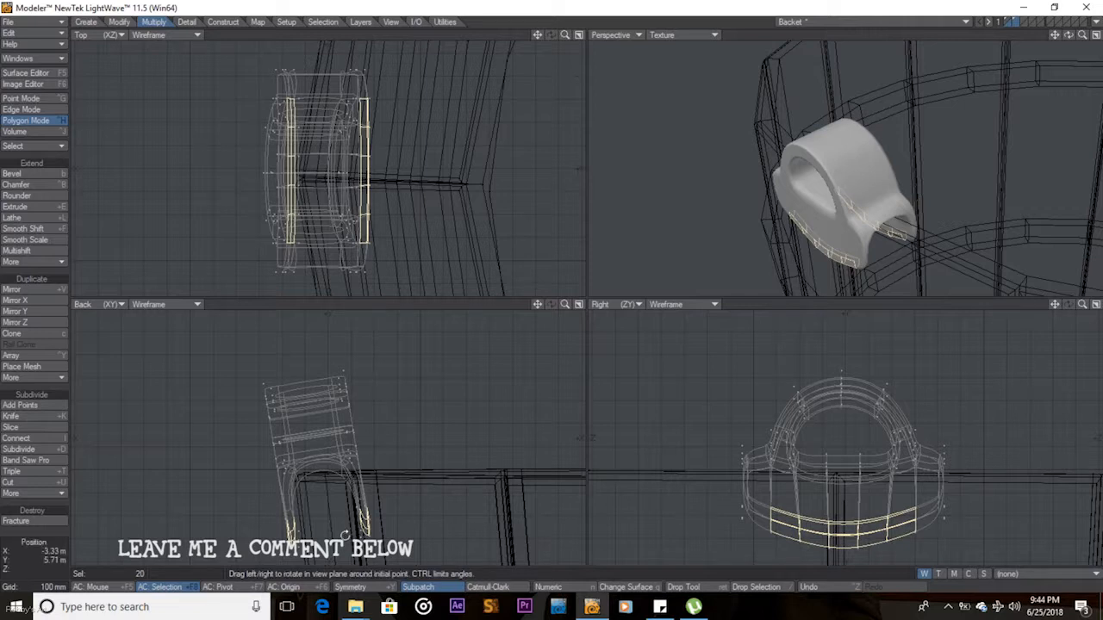
drag(338, 529, 355, 528)
key(space)
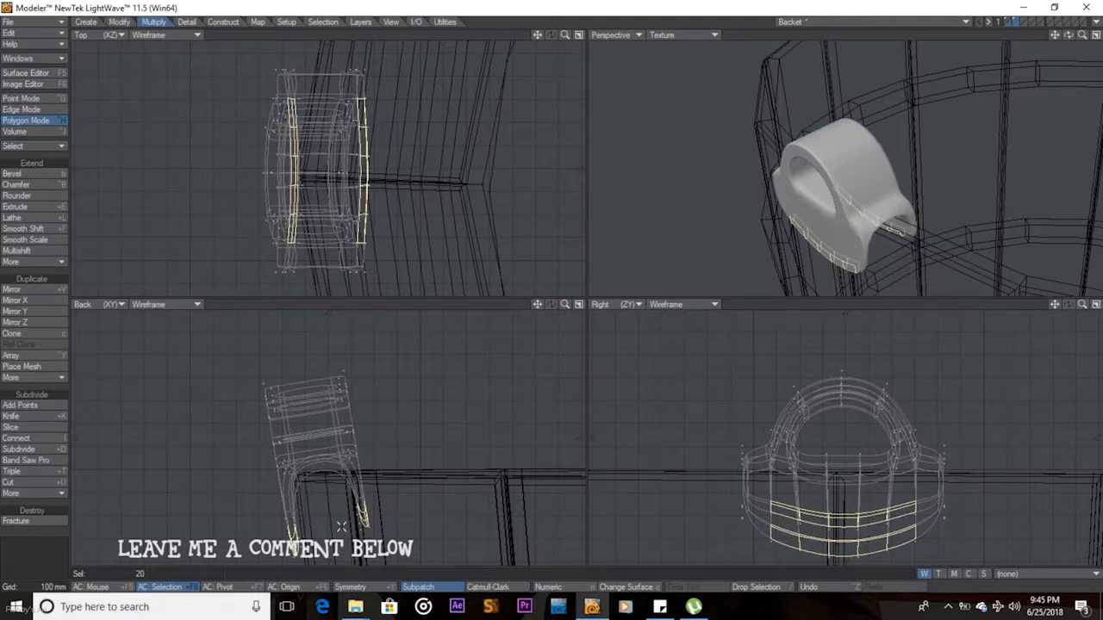
key(slash)
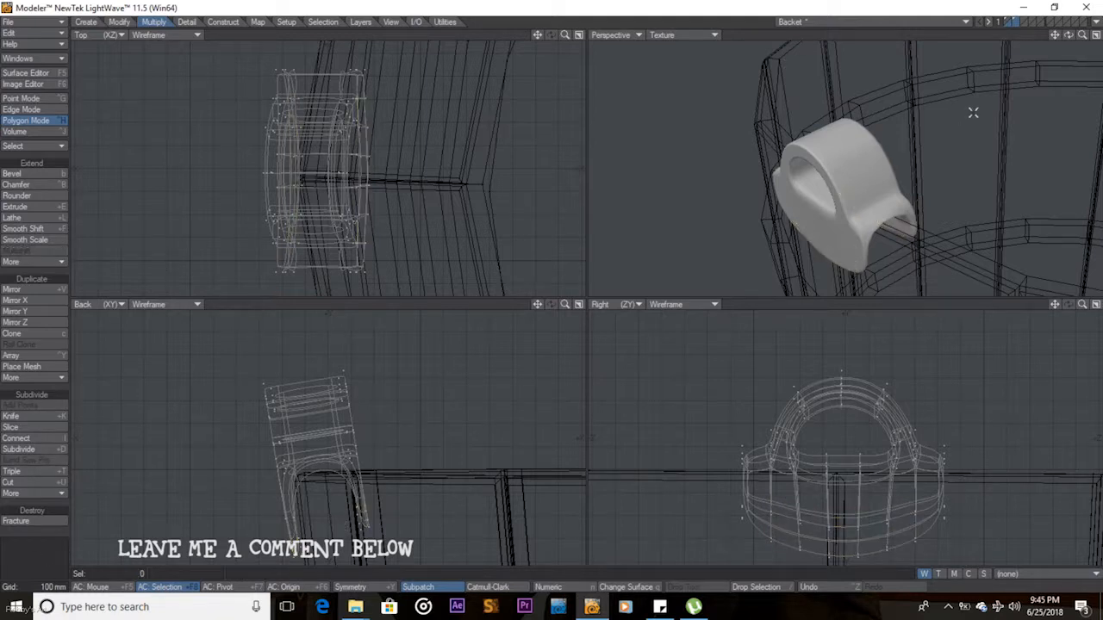
Cut the bracket and the bucket from their two layers and paste them together into the first layer
shift+click(1010, 22)
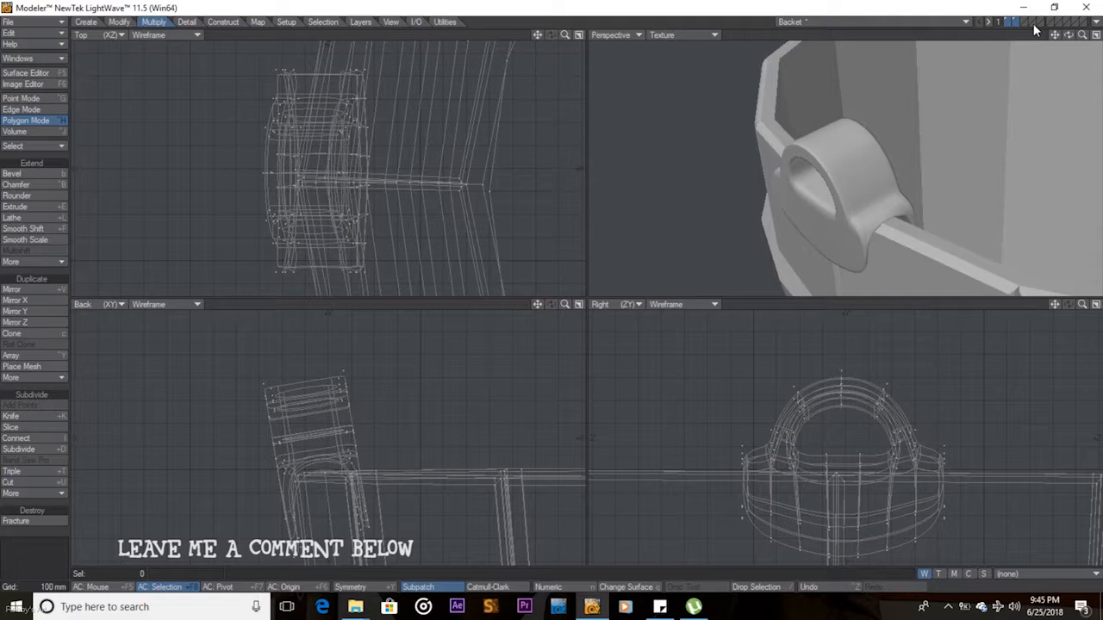
key(a)
mouse_move(1066, 36)
mouse_down()
mouse_move(1066, 86)
mouse_move(1100, 78)
mouse_move(1085, 35)
mouse_move(1068, 39)
mouse_up()
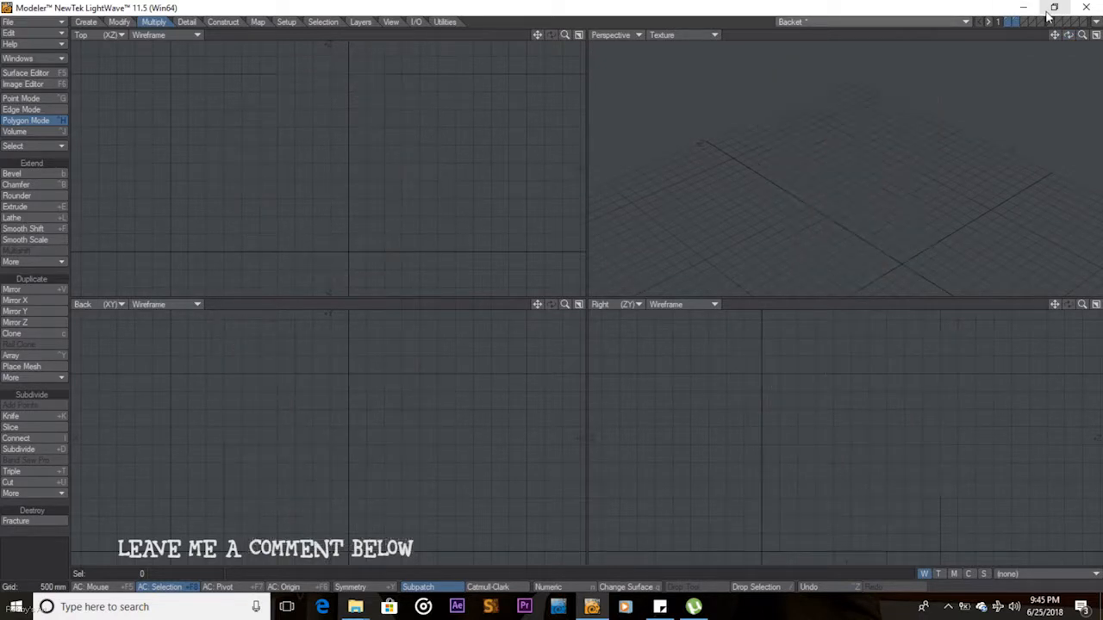
click(1007, 21)
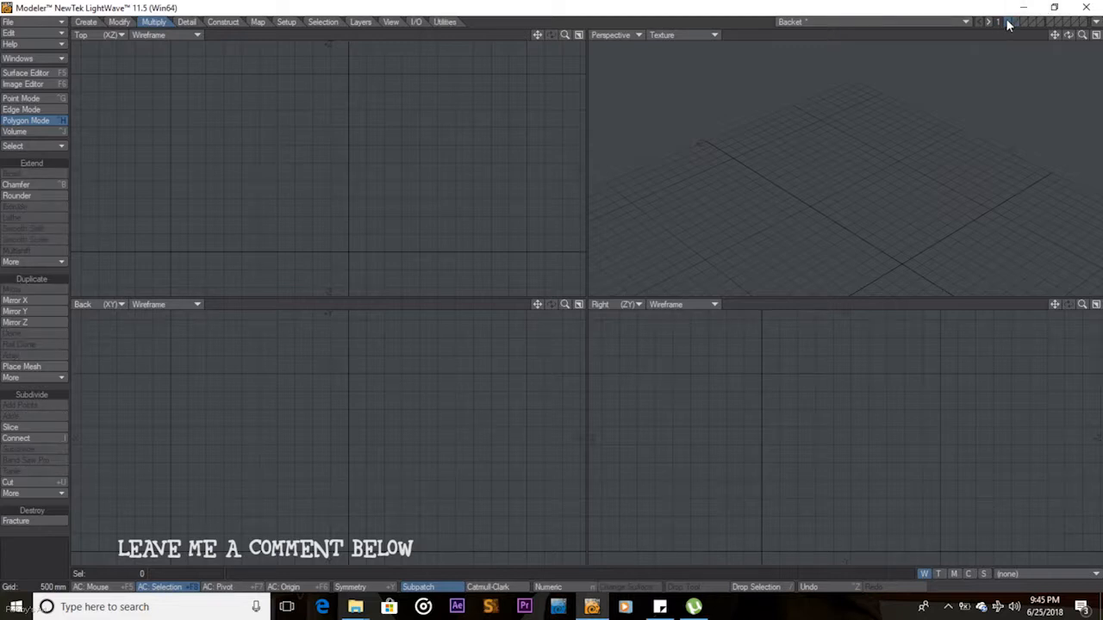
click(1008, 22)
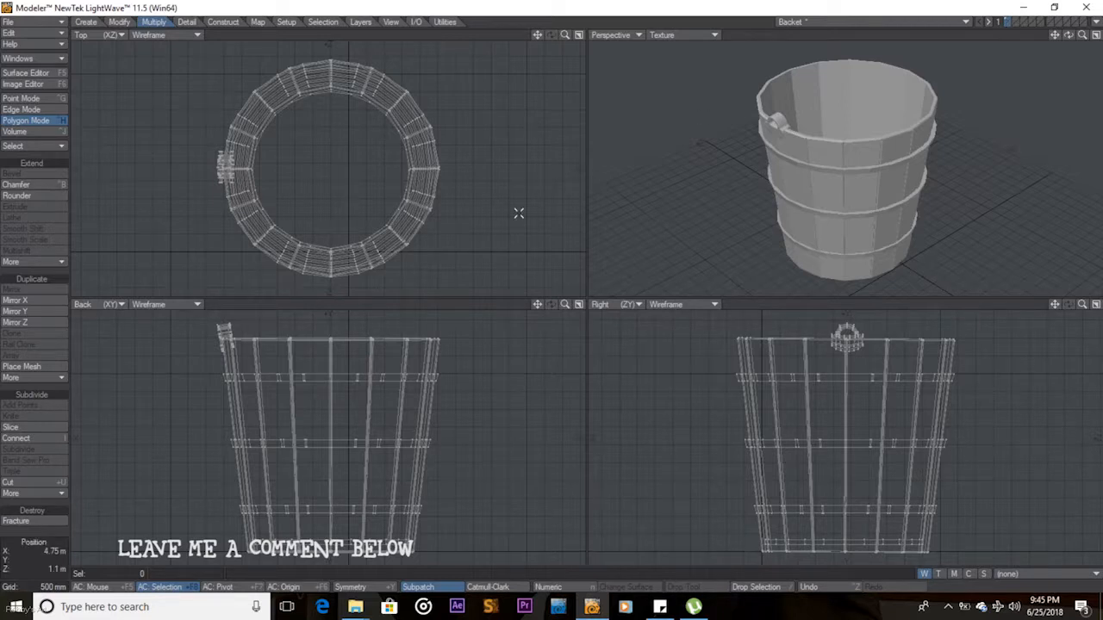
Center the bucket at the origin and rest it on the ground along Y, with centering on all three axes
key(F2)
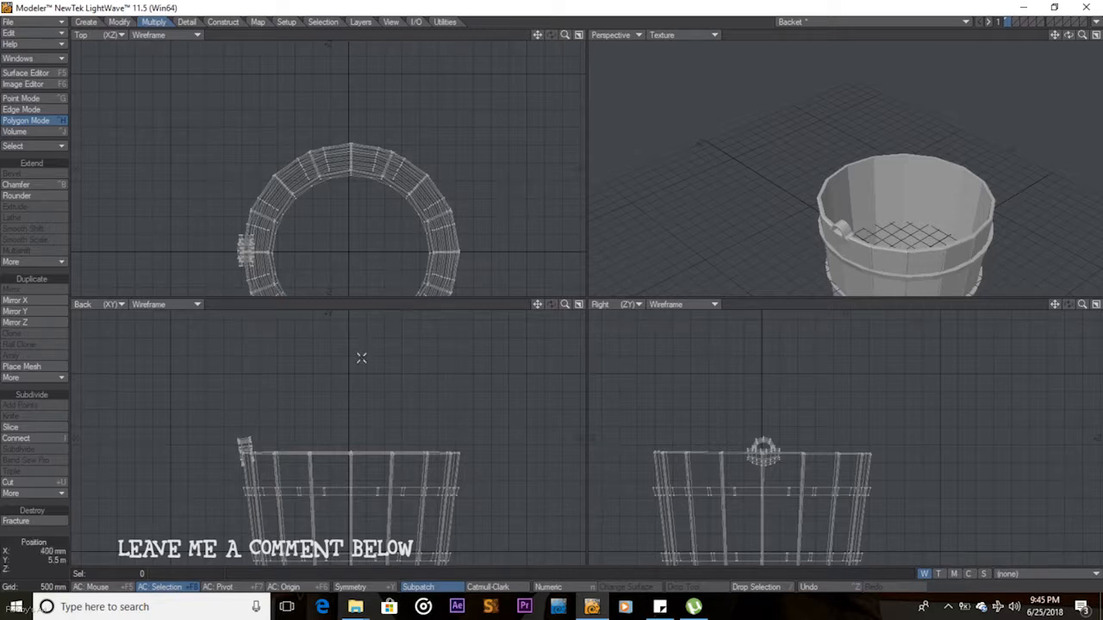
key(F3)
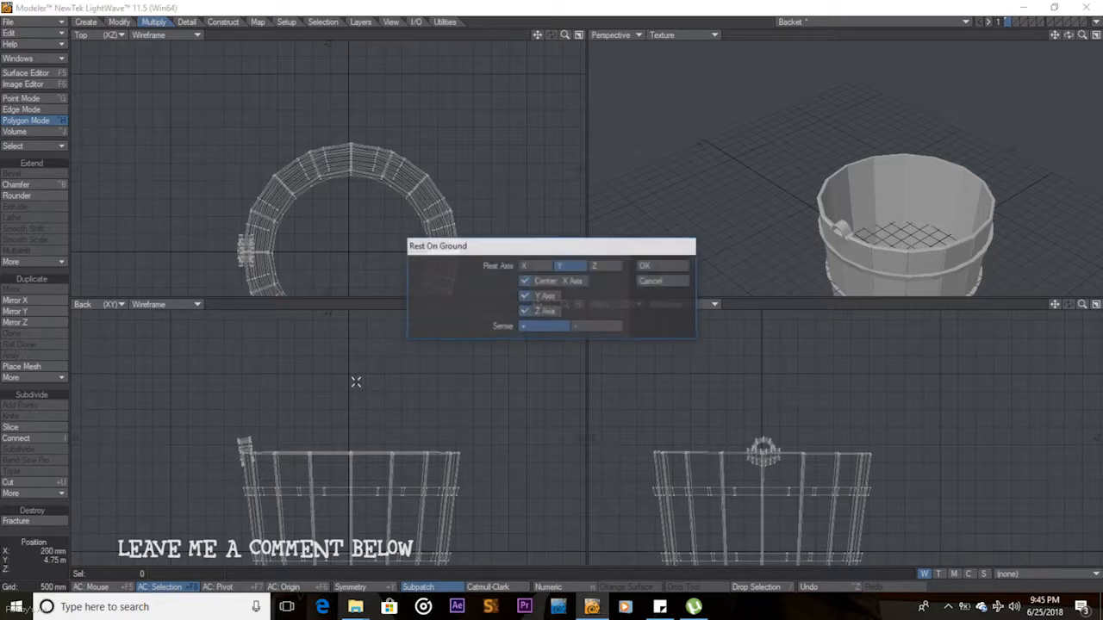
click(655, 265)
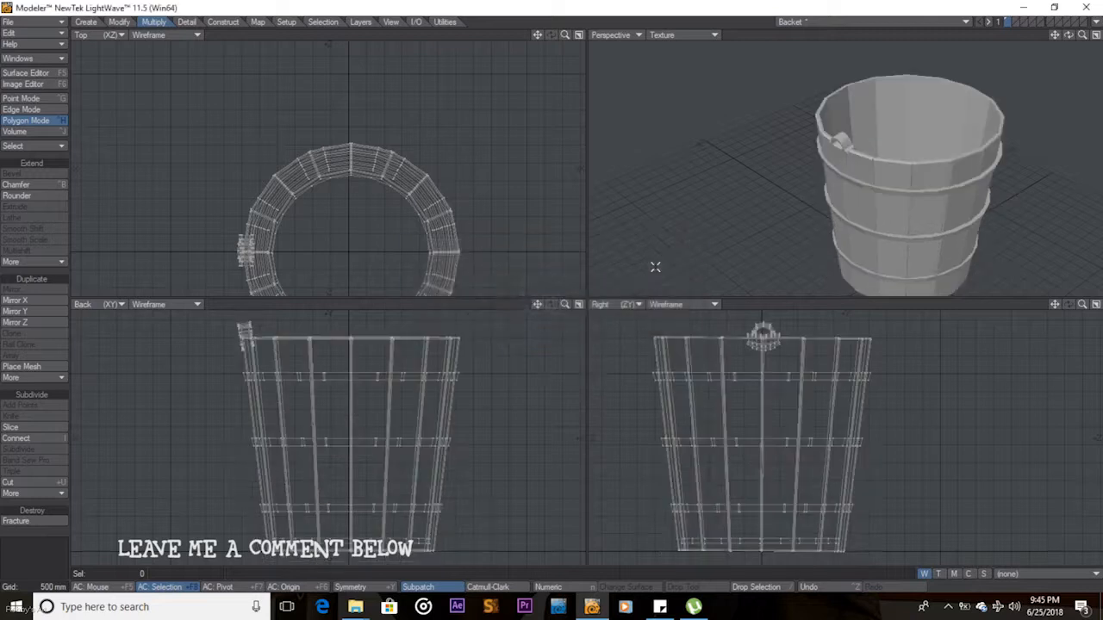
Select the whole connected bracket and mirror it across the X axis at center 0 m with Merge Points enabled
click(238, 325)
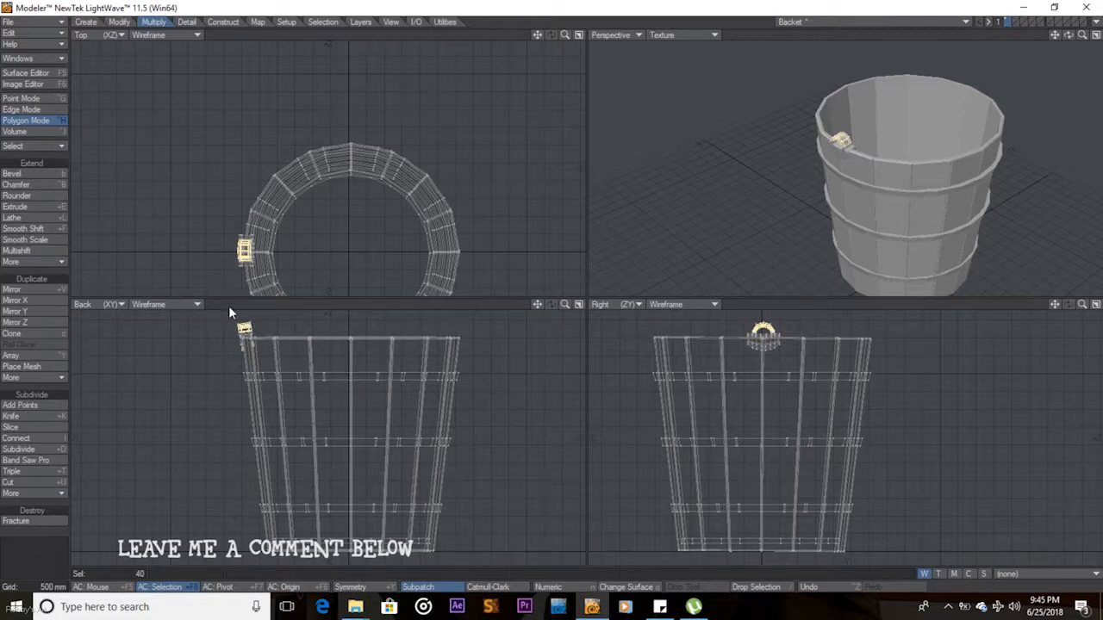
key(bracketright)
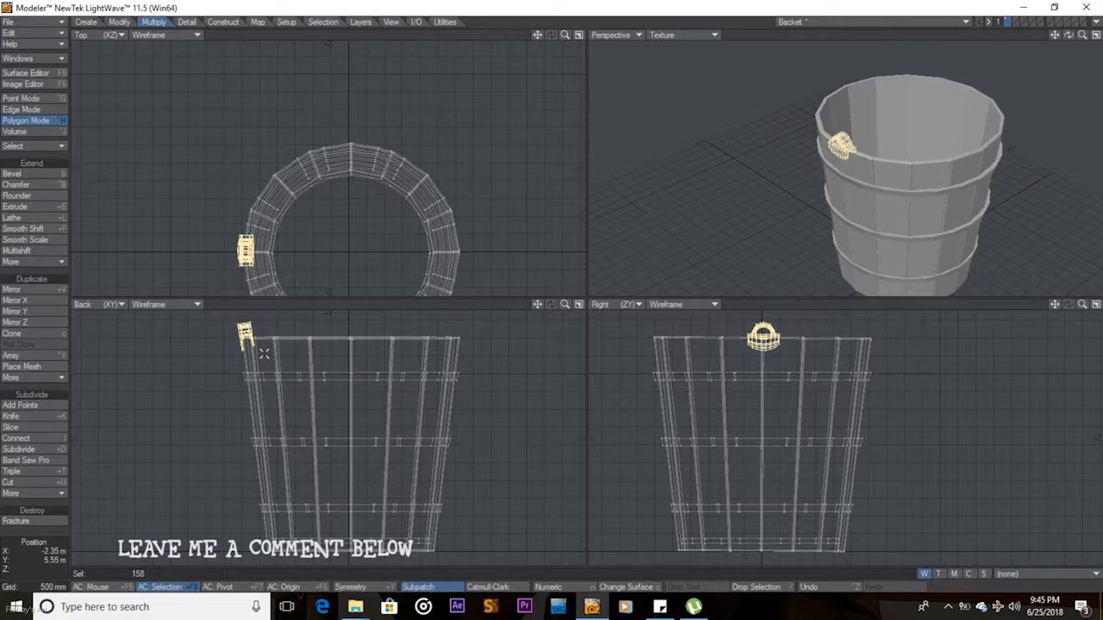
key(shift+v)
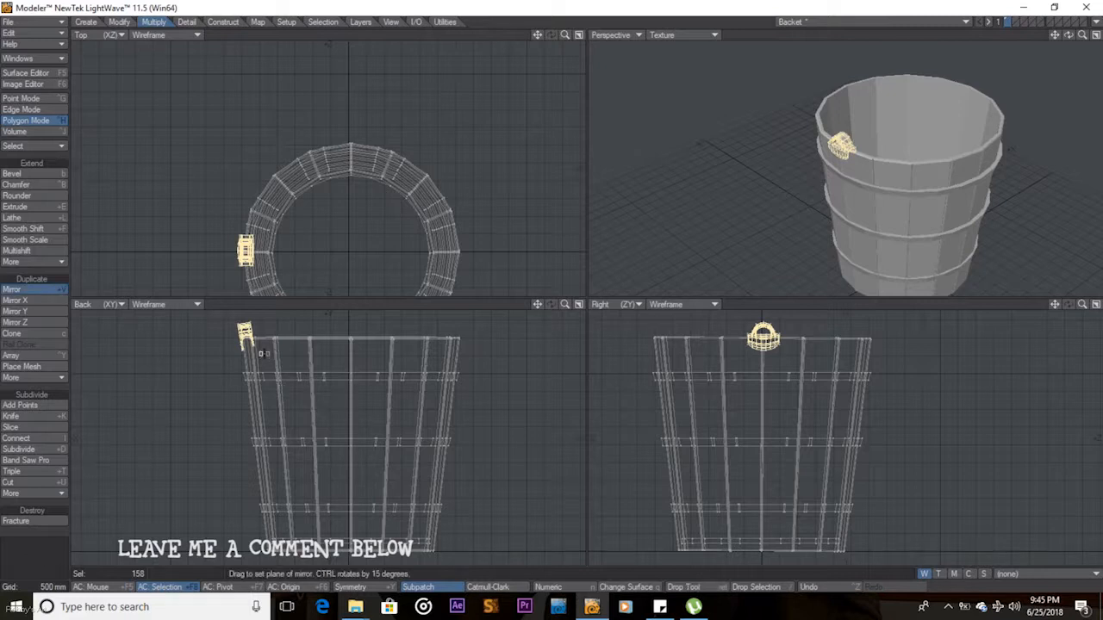
key(n)
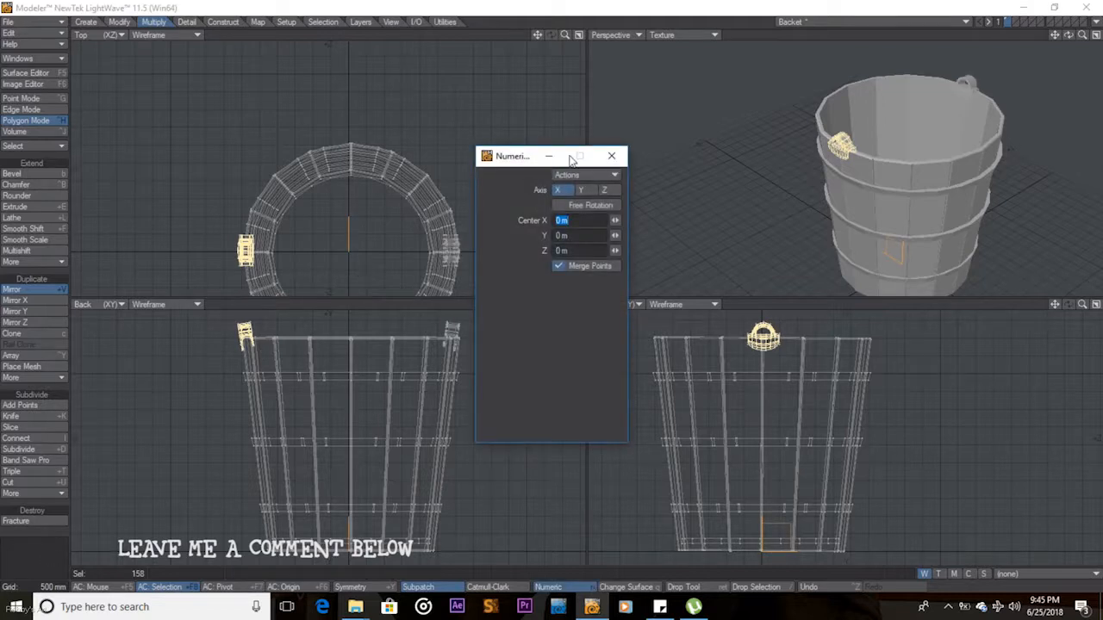
click(612, 156)
key(space)
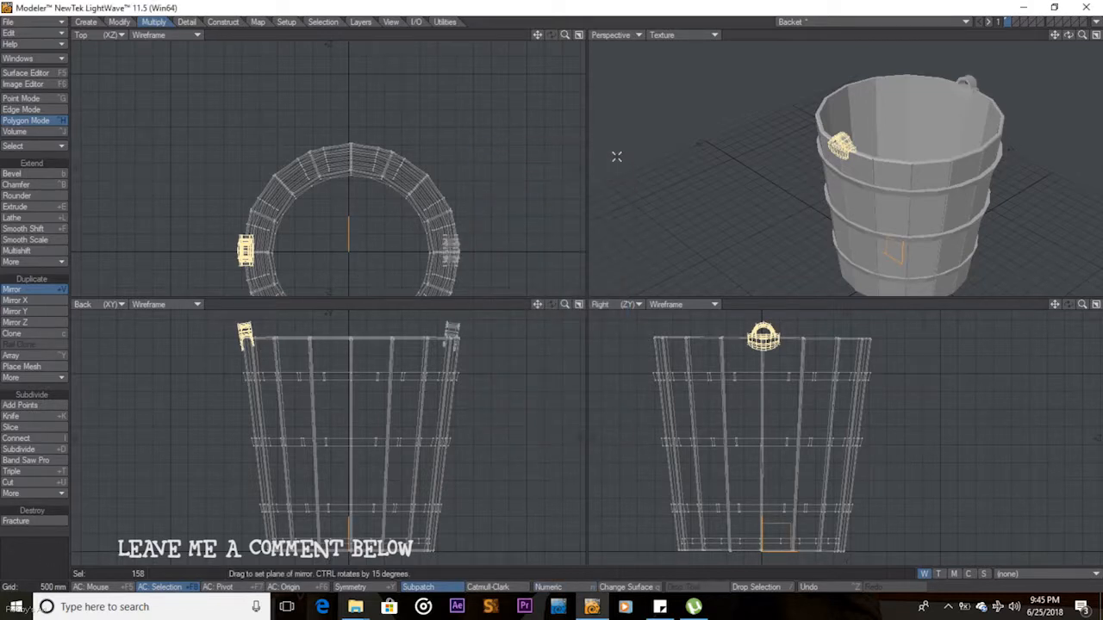
click(616, 156)
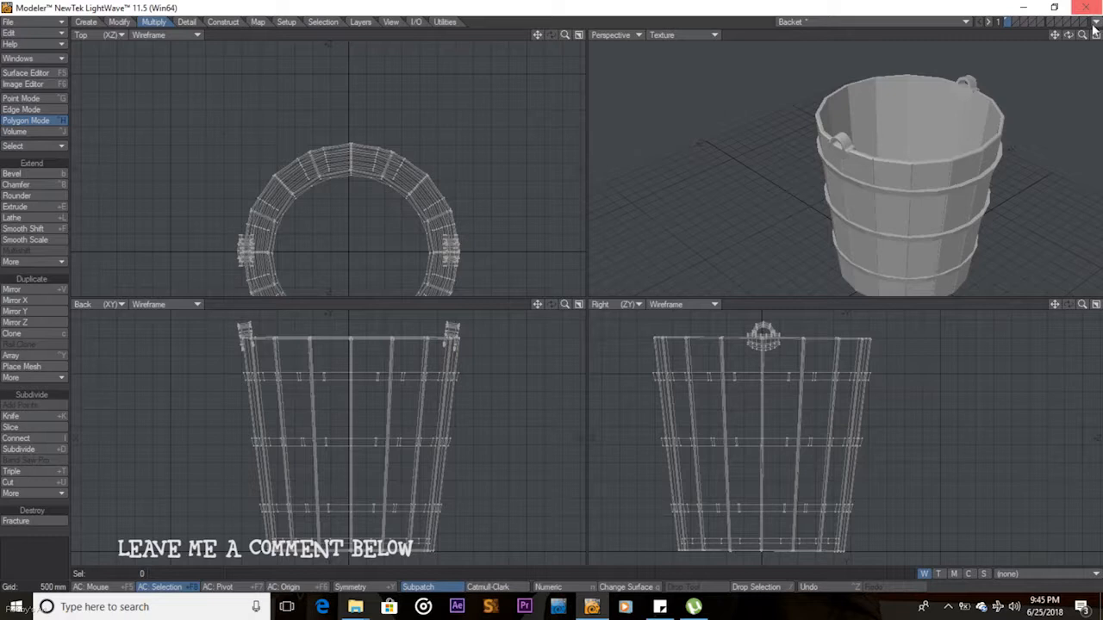
Make the empty second layer active and show the bucket's layer as the background reference
mouse_move(1069, 35)
mouse_down()
mouse_move(1071, 68)
mouse_move(1073, 41)
mouse_move(1058, 43)
mouse_move(1065, 19)
mouse_move(1077, 31)
mouse_move(1073, 57)
mouse_move(1069, 39)
mouse_up()
key(a)
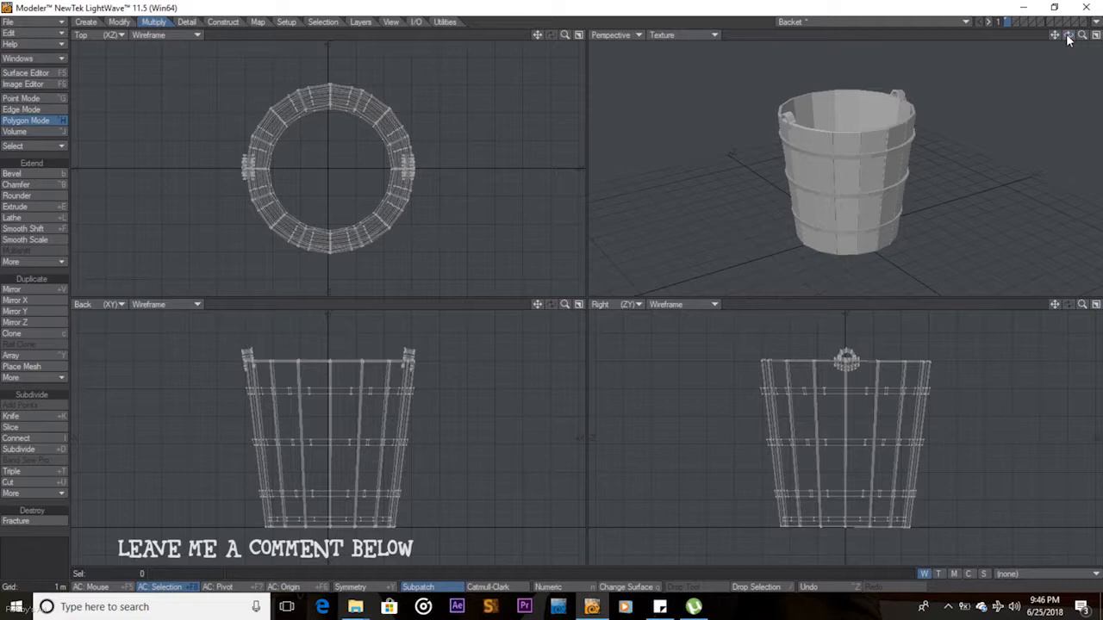
click(1015, 21)
click(1010, 24)
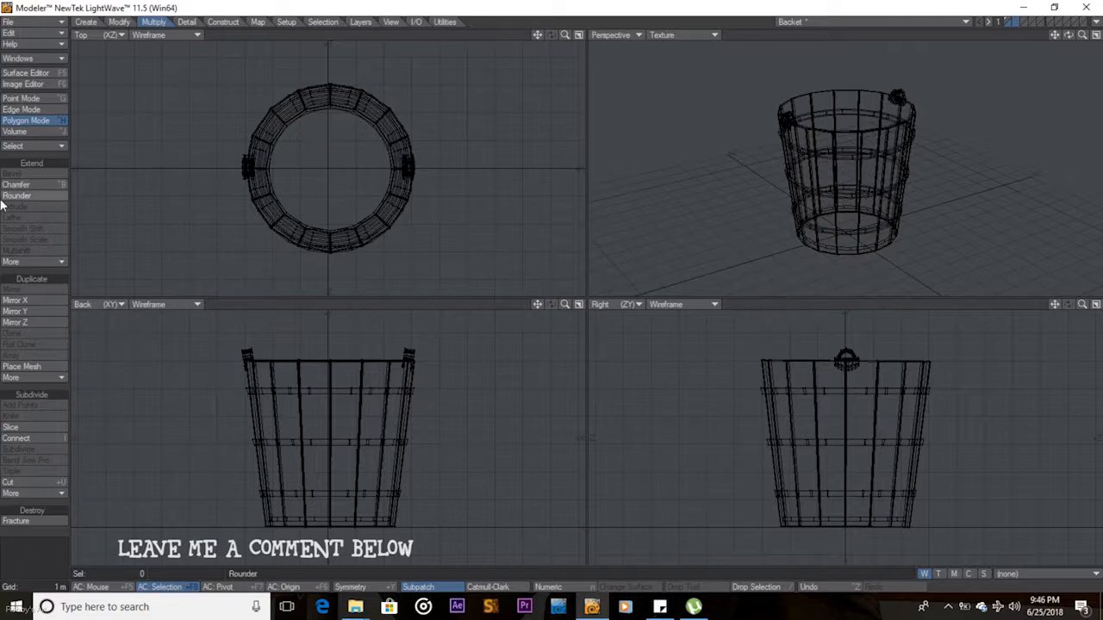
Draw a three-point spline with Spline Draw in the Top view around the bracket on the negative X side
click(89, 24)
click(29, 472)
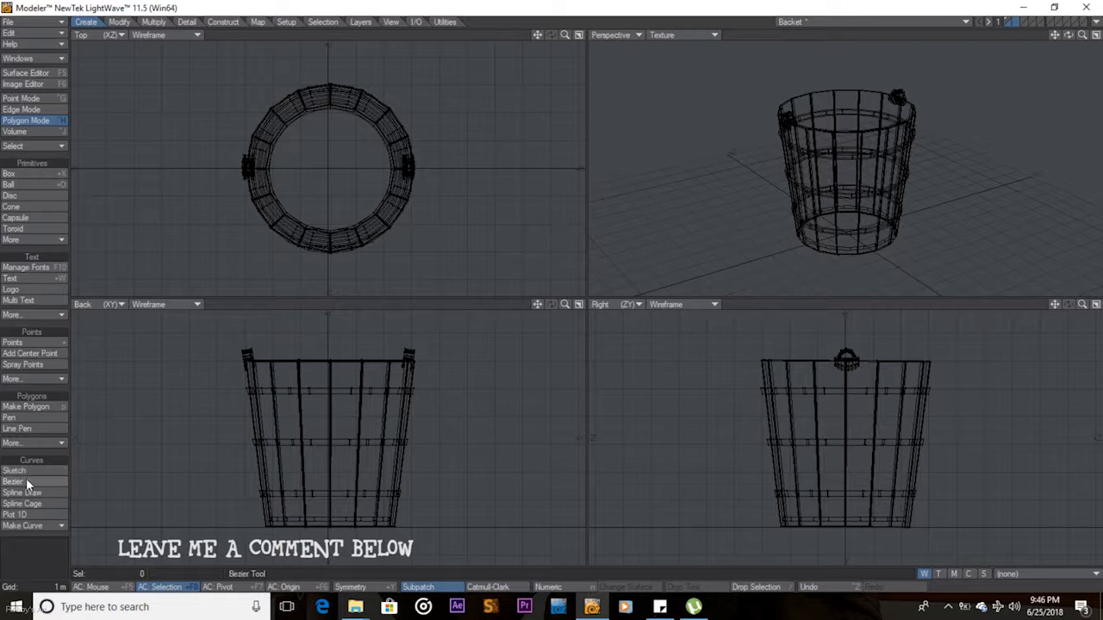
click(25, 481)
click(25, 493)
click(25, 494)
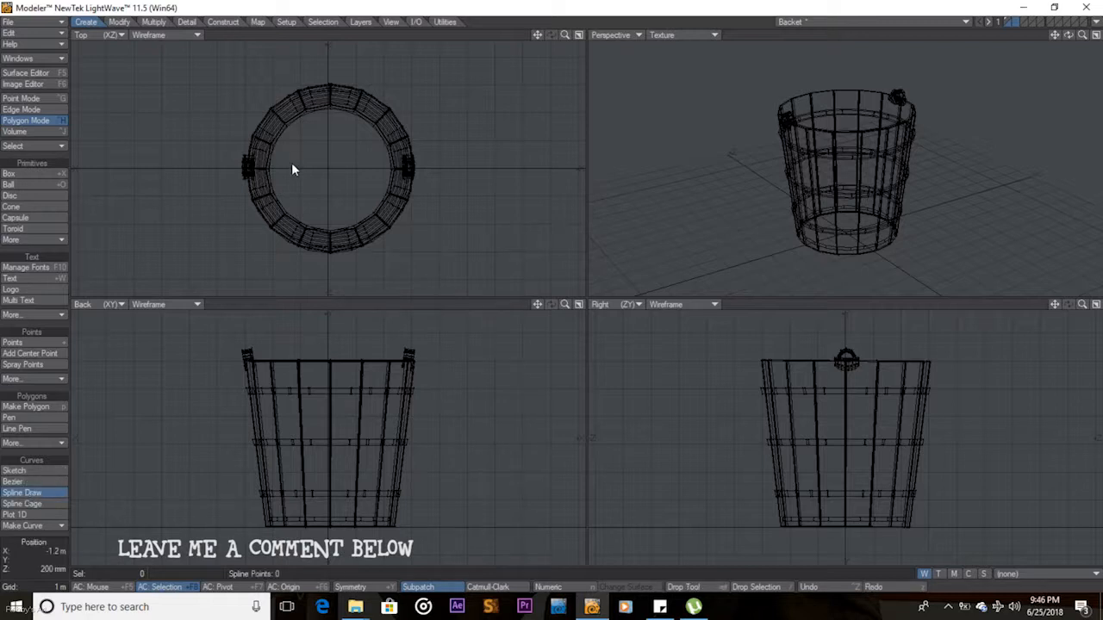
drag(564, 35, 690, 83)
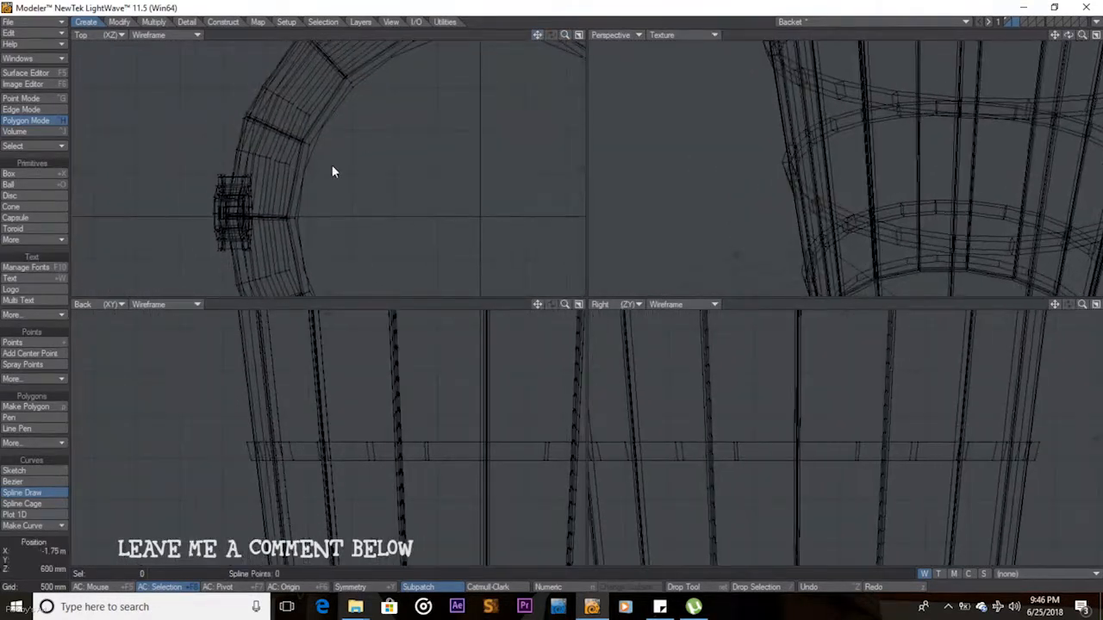
click(193, 174)
click(208, 216)
click(257, 216)
drag(258, 212, 258, 208)
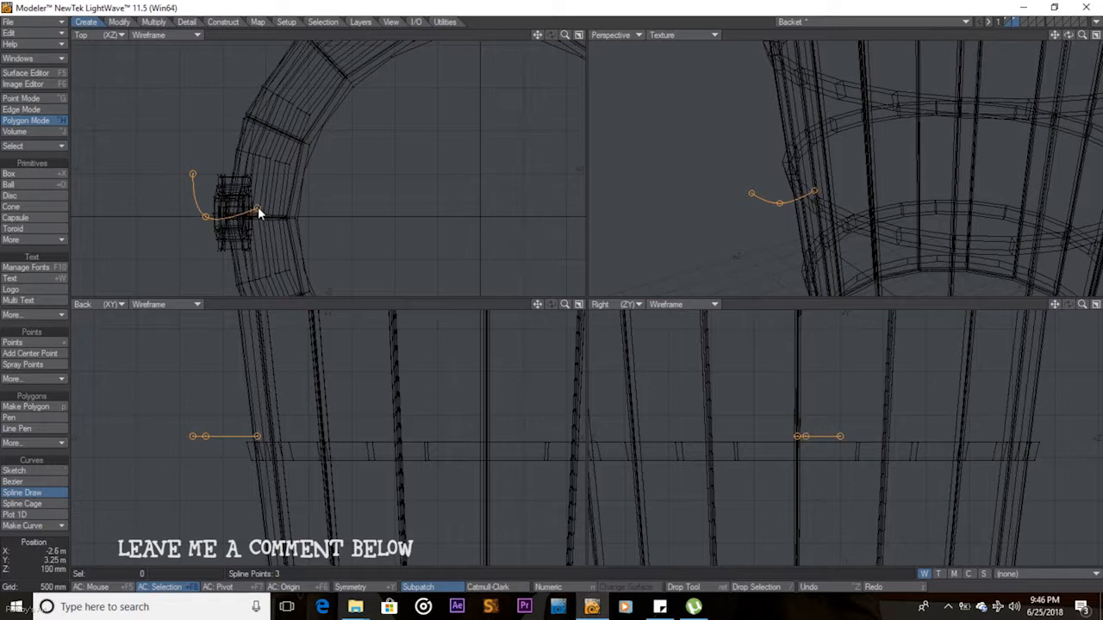
key(Return)
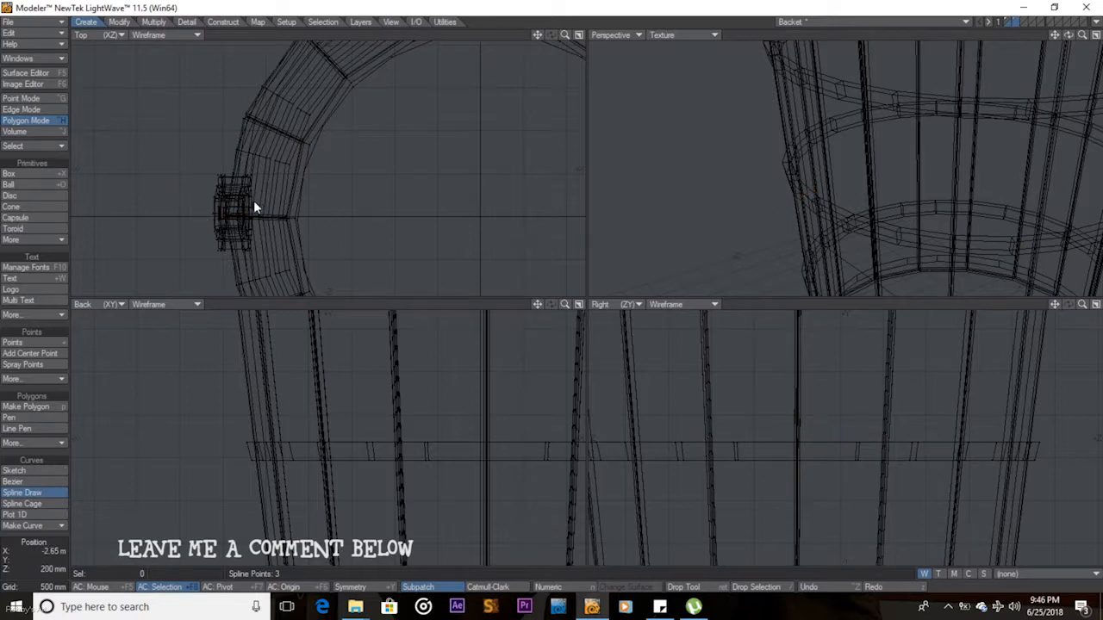
Extend the spline to five points in the Top view and shape it into a U-shaped hook around the negative X bracket
drag(566, 35, 493, 77)
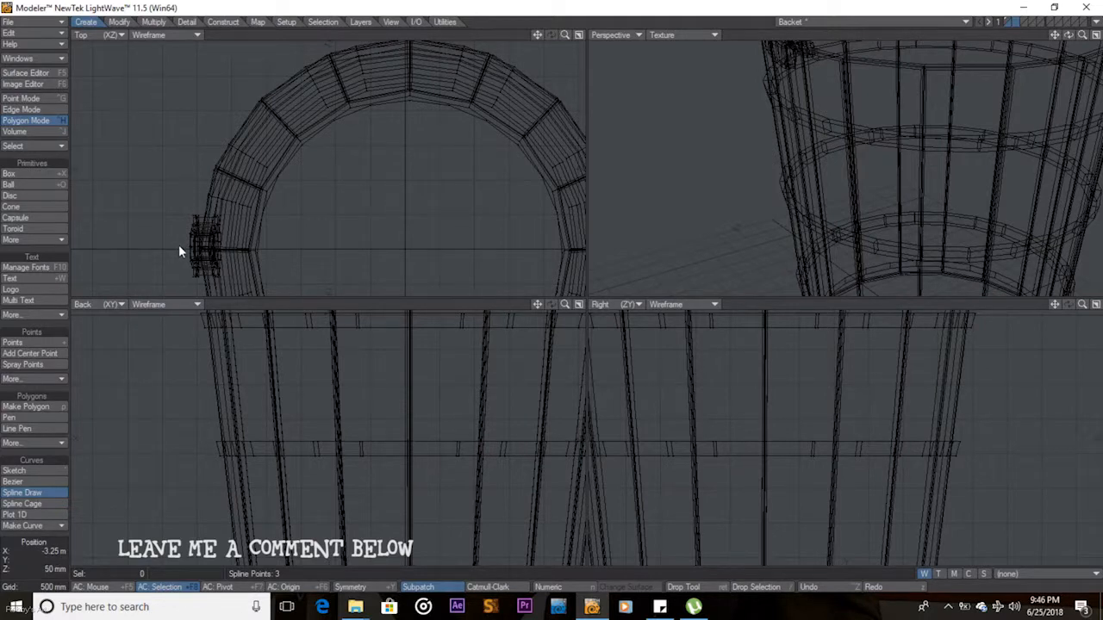
click(187, 215)
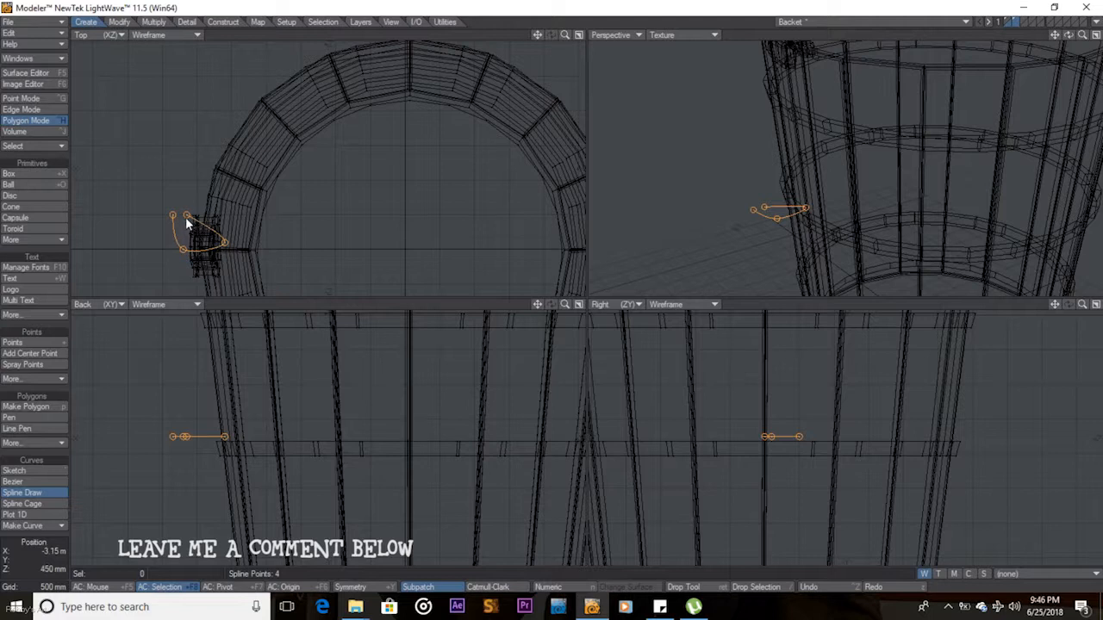
mouse_move(198, 212)
mouse_down()
mouse_move(247, 170)
mouse_move(201, 169)
mouse_move(201, 184)
mouse_move(200, 170)
mouse_up()
mouse_move(175, 220)
mouse_down()
mouse_move(194, 223)
mouse_move(193, 212)
mouse_up()
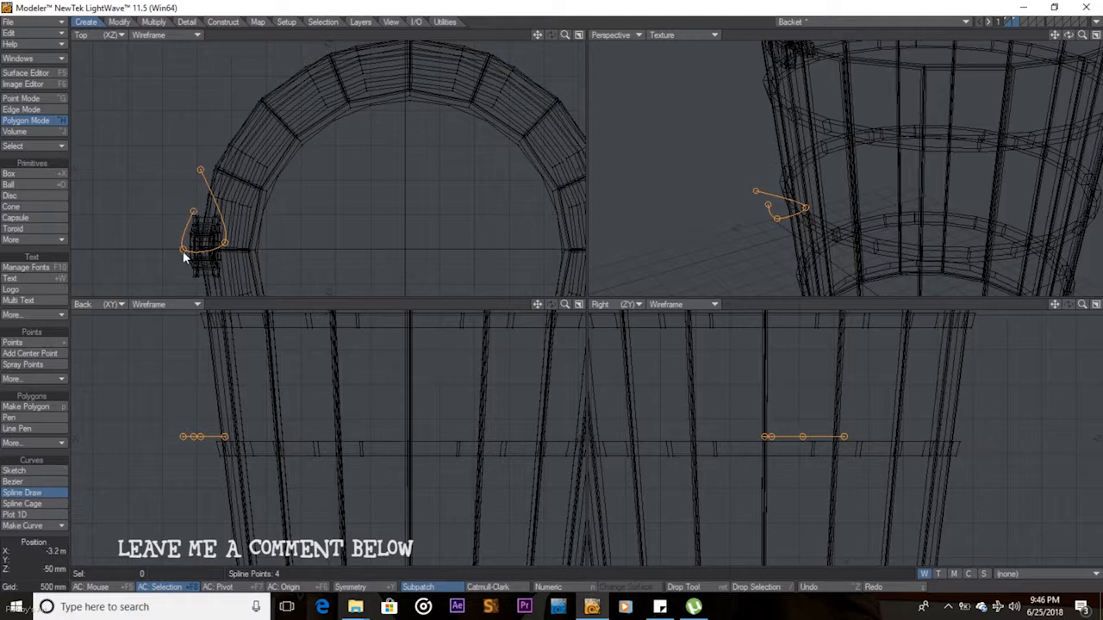
mouse_move(189, 249)
mouse_down()
mouse_move(183, 238)
mouse_move(209, 248)
mouse_move(197, 252)
mouse_up()
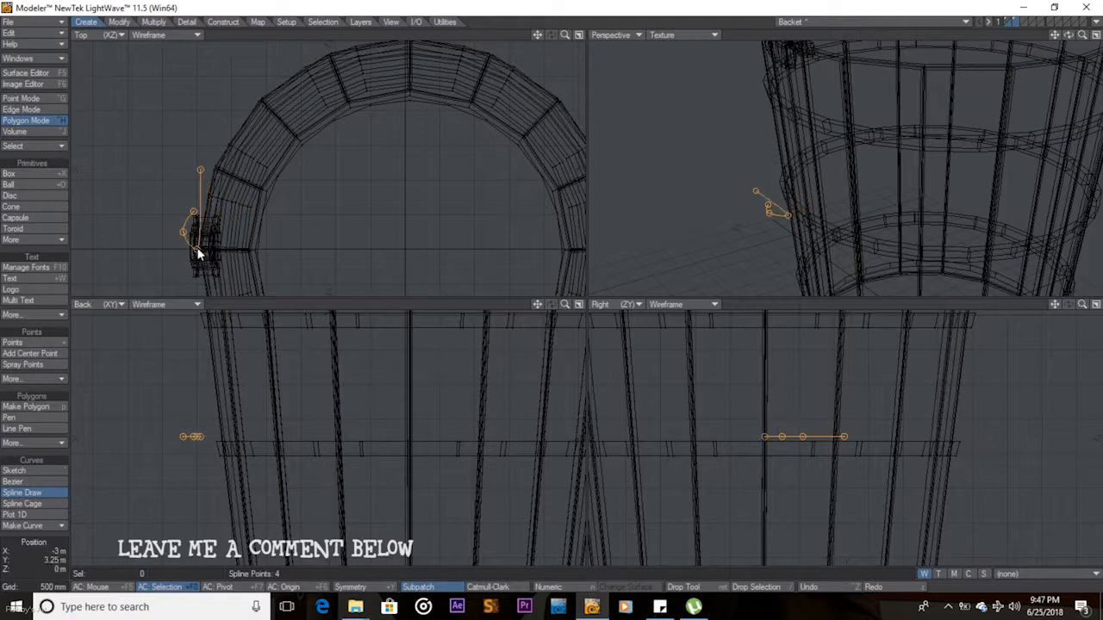
drag(200, 170, 219, 247)
click(220, 215)
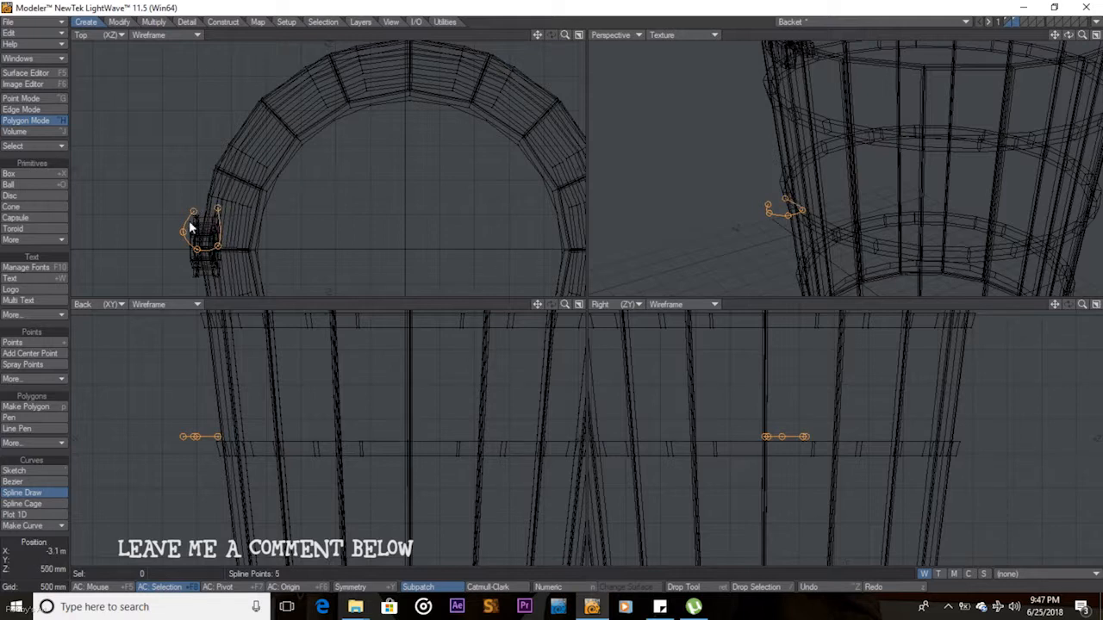
drag(183, 231, 200, 249)
drag(193, 210, 183, 227)
Extend the spline to nine points, arcing outside the bucket's rim from the hook to about X 1.75 m, Z 3.6 m
mouse_move(204, 134)
mouse_down()
mouse_move(207, 112)
mouse_move(201, 163)
mouse_move(207, 131)
mouse_up()
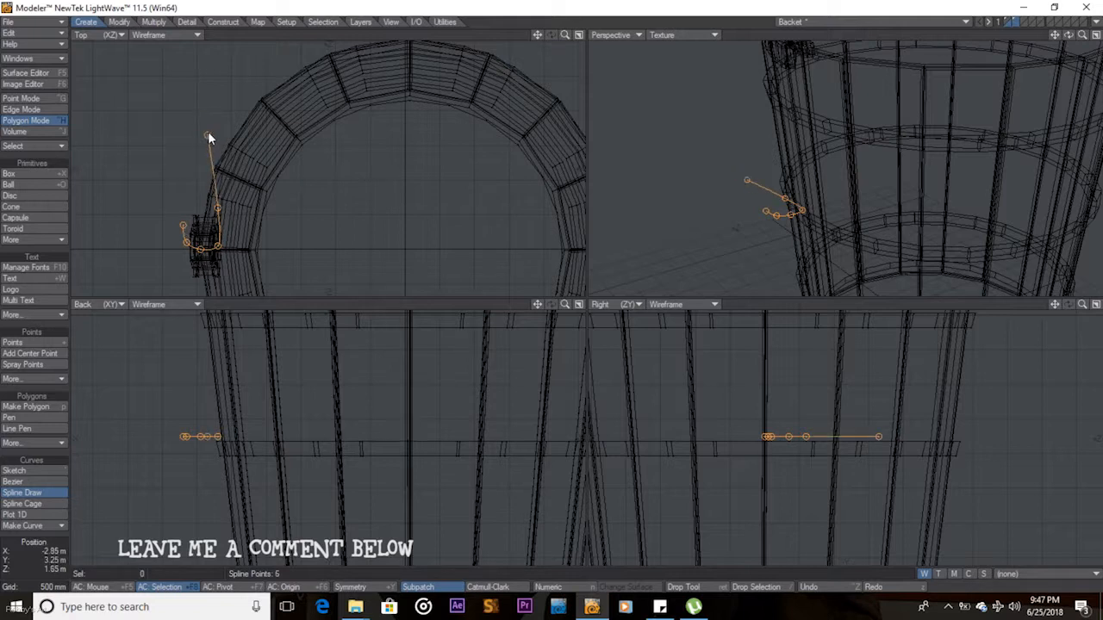
drag(252, 59, 249, 52)
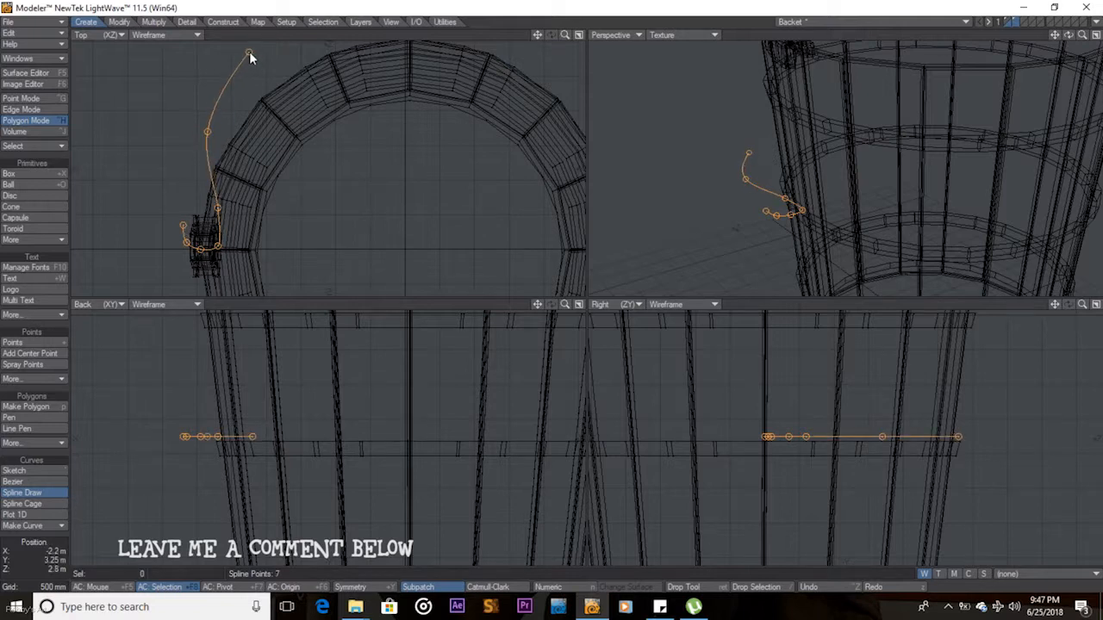
key(a)
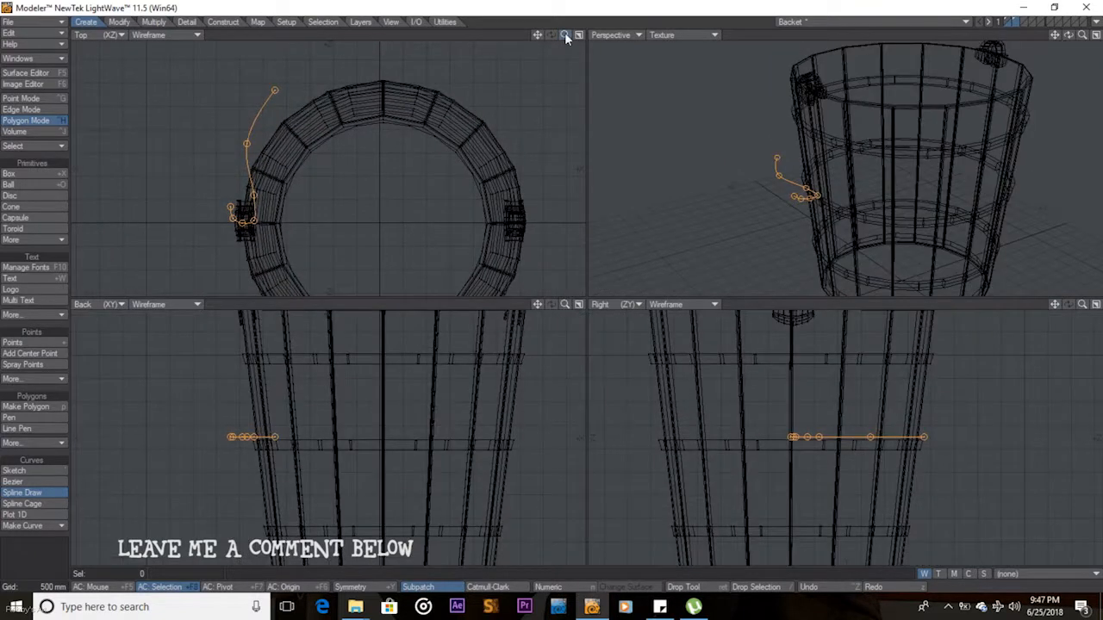
drag(535, 33, 535, 55)
drag(278, 112, 278, 97)
click(380, 62)
drag(380, 62, 363, 53)
drag(455, 78, 463, 78)
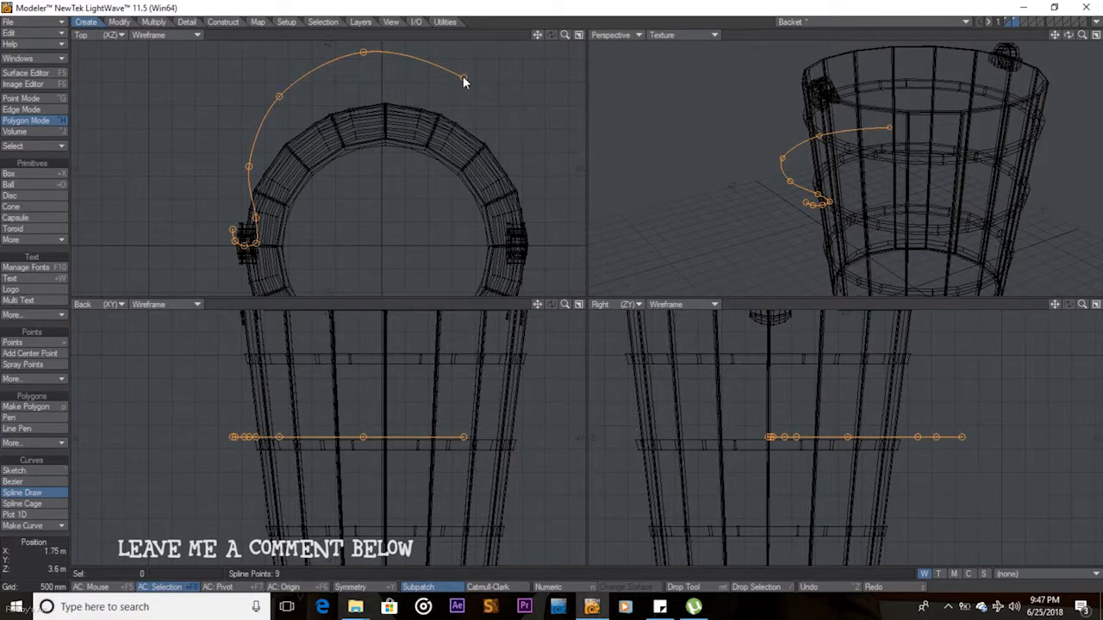
Reposition the last three spline points in the Top view to round out the crest of the handle arc
drag(363, 53, 380, 43)
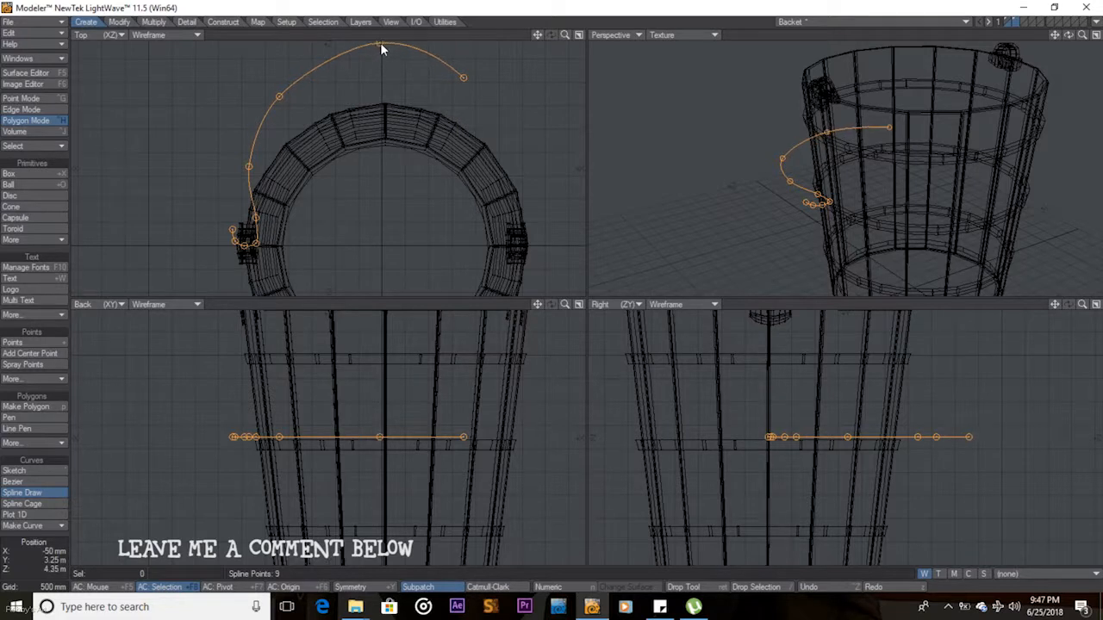
mouse_move(278, 96)
mouse_down()
mouse_move(291, 80)
mouse_move(266, 95)
mouse_move(279, 87)
mouse_up()
drag(379, 43, 353, 48)
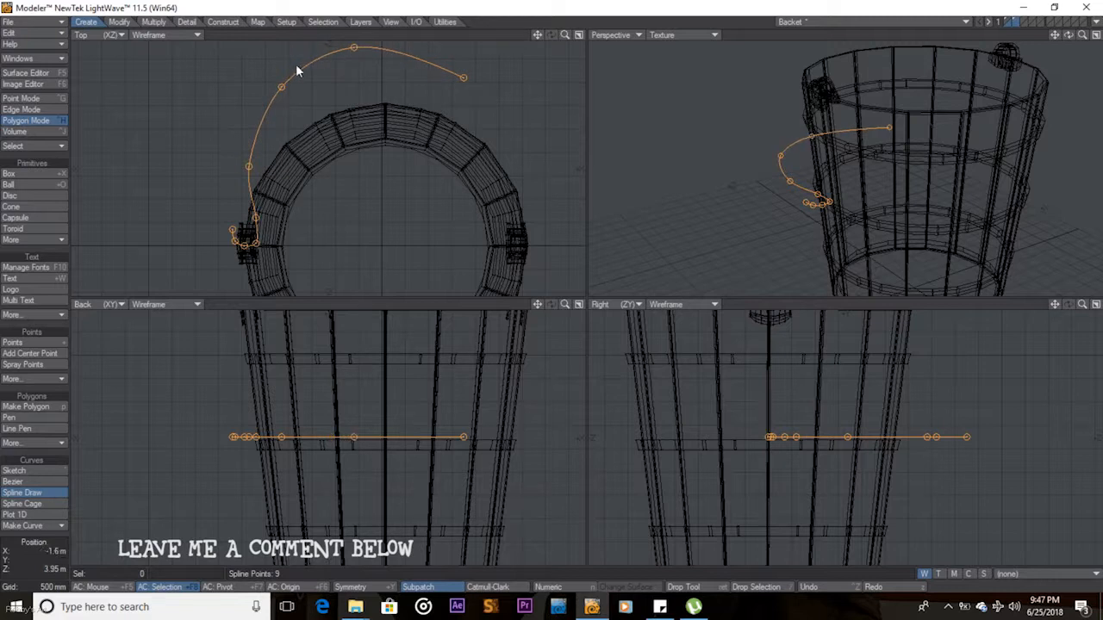
drag(281, 87, 277, 89)
drag(469, 75, 444, 52)
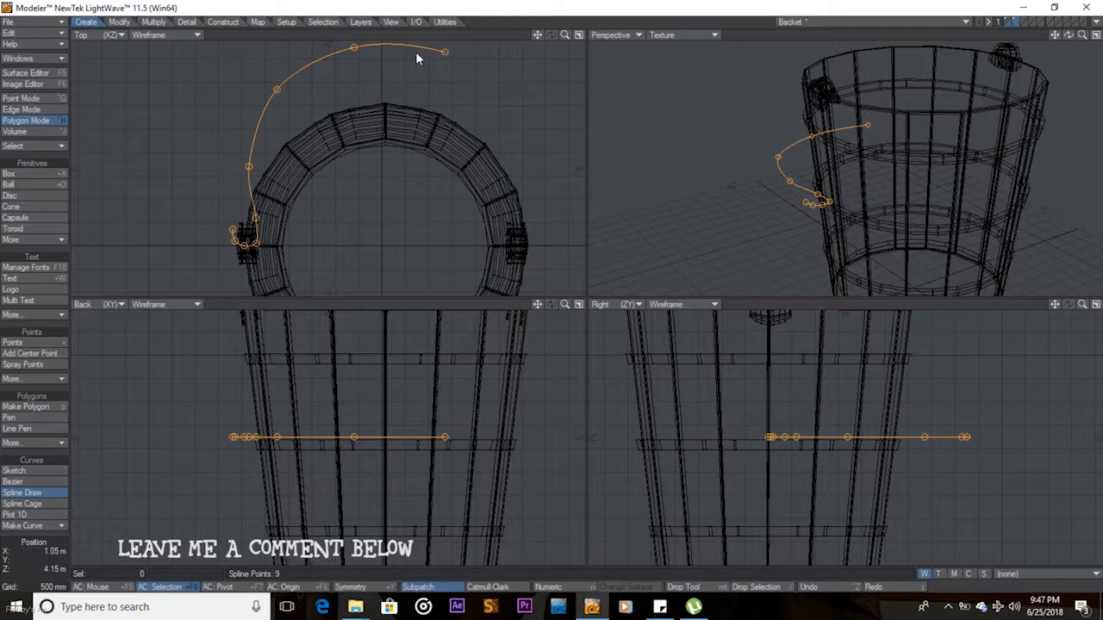
drag(356, 47, 353, 44)
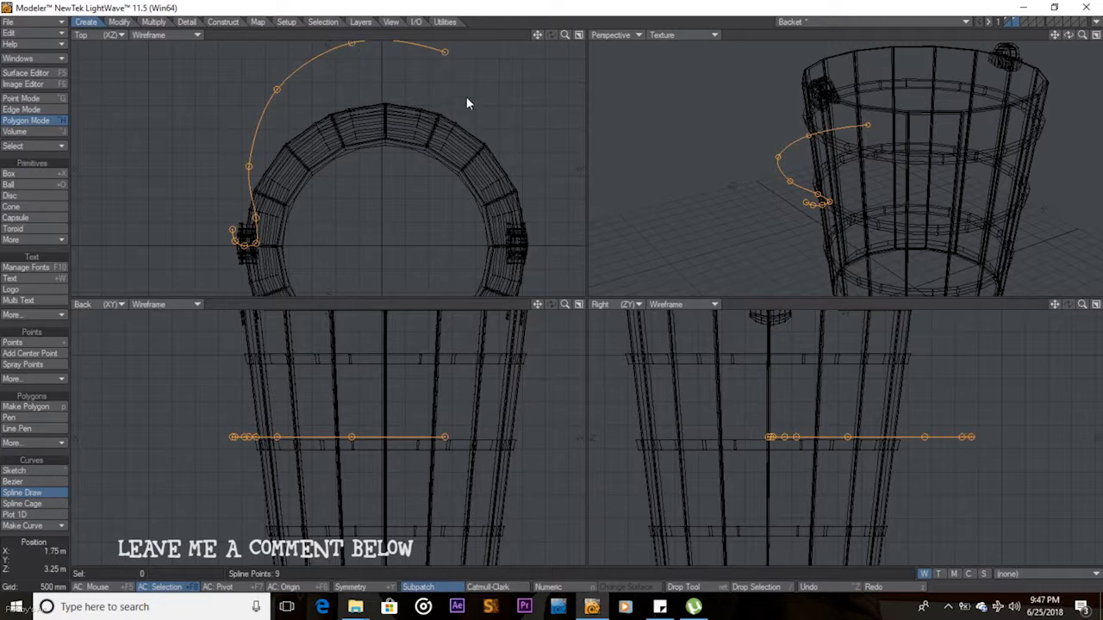
Add a tenth spline point at about X 2.45 m, Z 3.35 m and pull the point before it inward along the crest
mouse_move(531, 139)
mouse_down()
mouse_move(531, 150)
mouse_move(520, 143)
mouse_move(496, 94)
mouse_move(507, 111)
mouse_up()
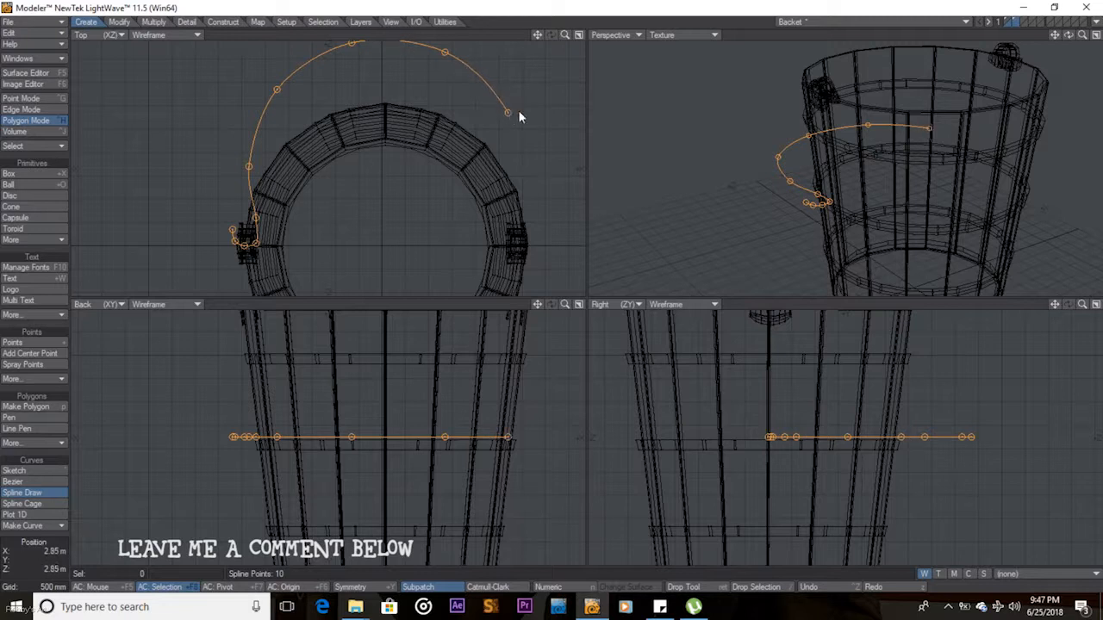
drag(539, 34, 496, 47)
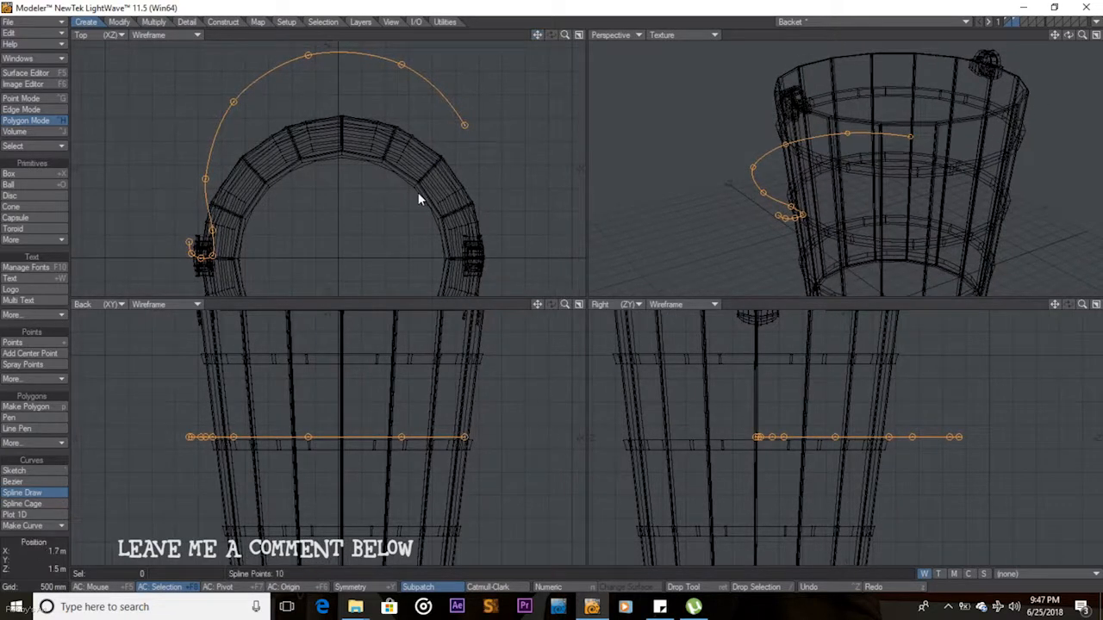
drag(403, 62, 414, 62)
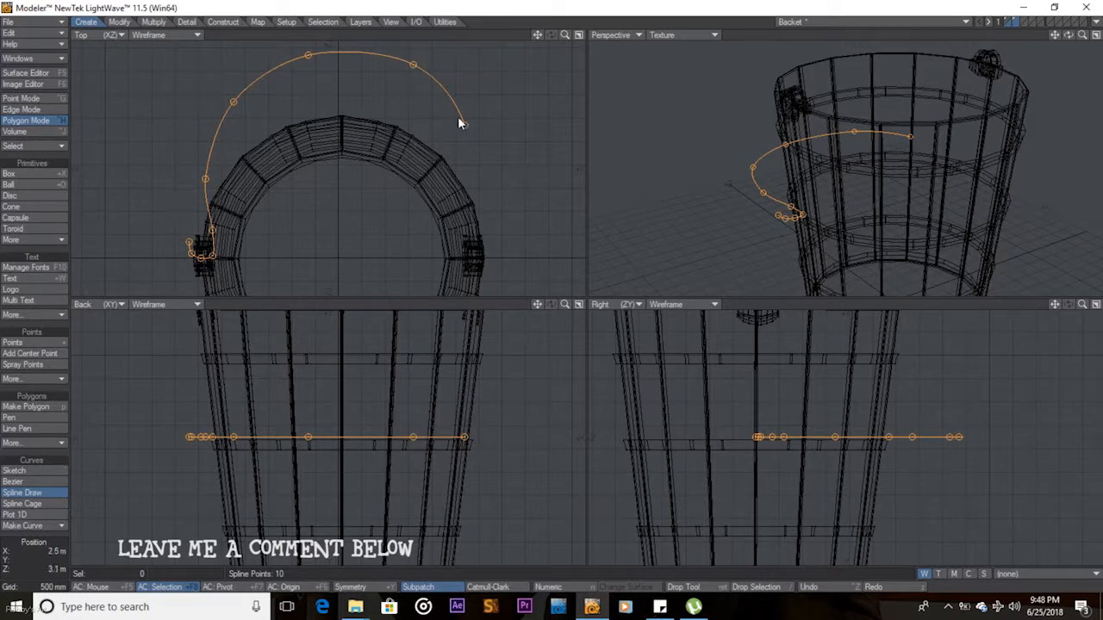
mouse_move(462, 121)
mouse_down()
mouse_move(482, 153)
mouse_move(466, 114)
mouse_up()
drag(417, 68, 379, 62)
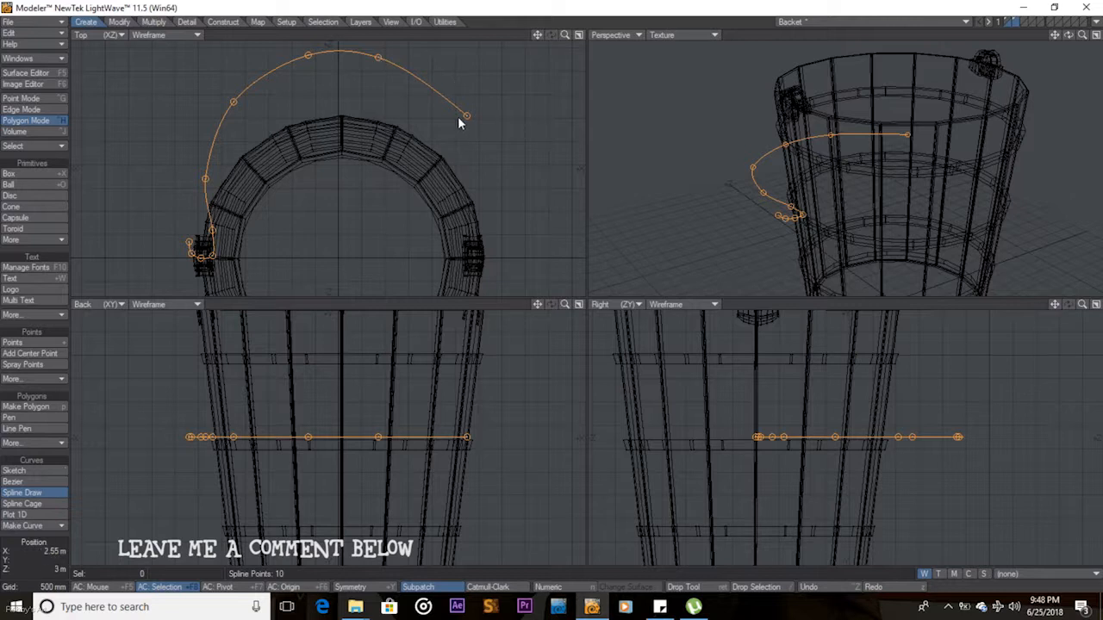
mouse_move(465, 118)
mouse_down()
mouse_move(435, 102)
mouse_move(455, 107)
mouse_up()
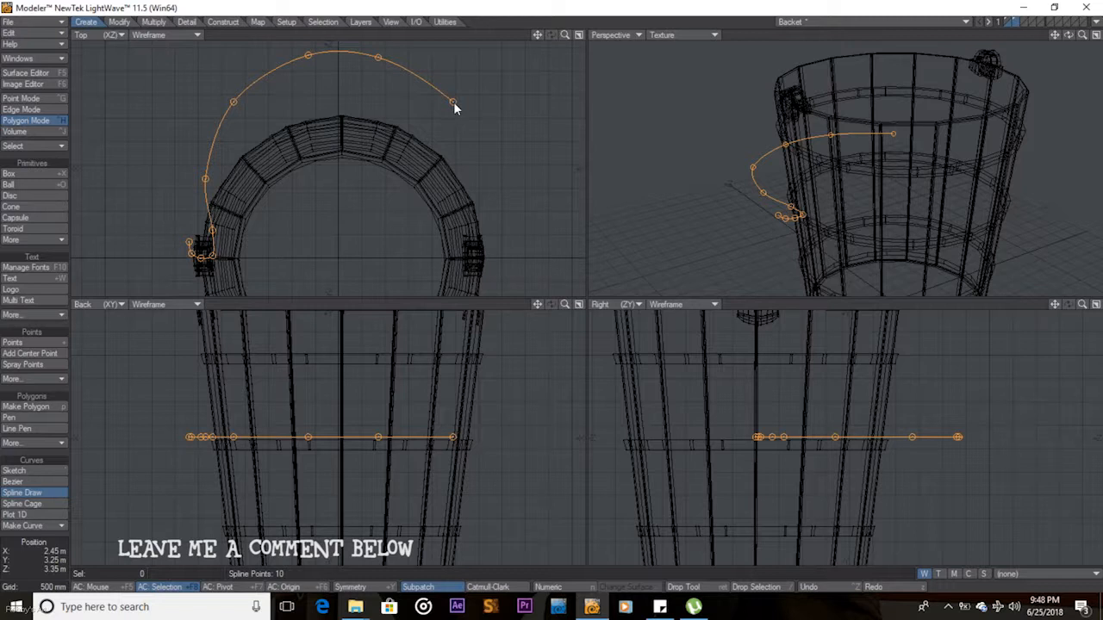
Add two spline points leading down to the inner side of the positive X bracket, and smooth the curve above them
click(479, 200)
drag(481, 202, 470, 177)
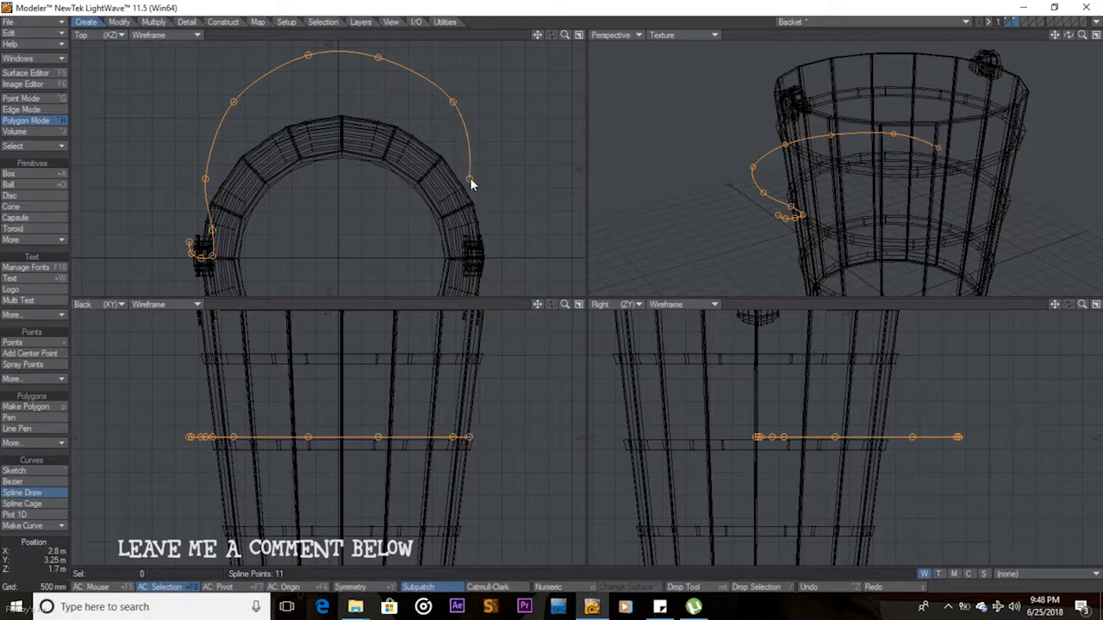
drag(455, 105, 447, 111)
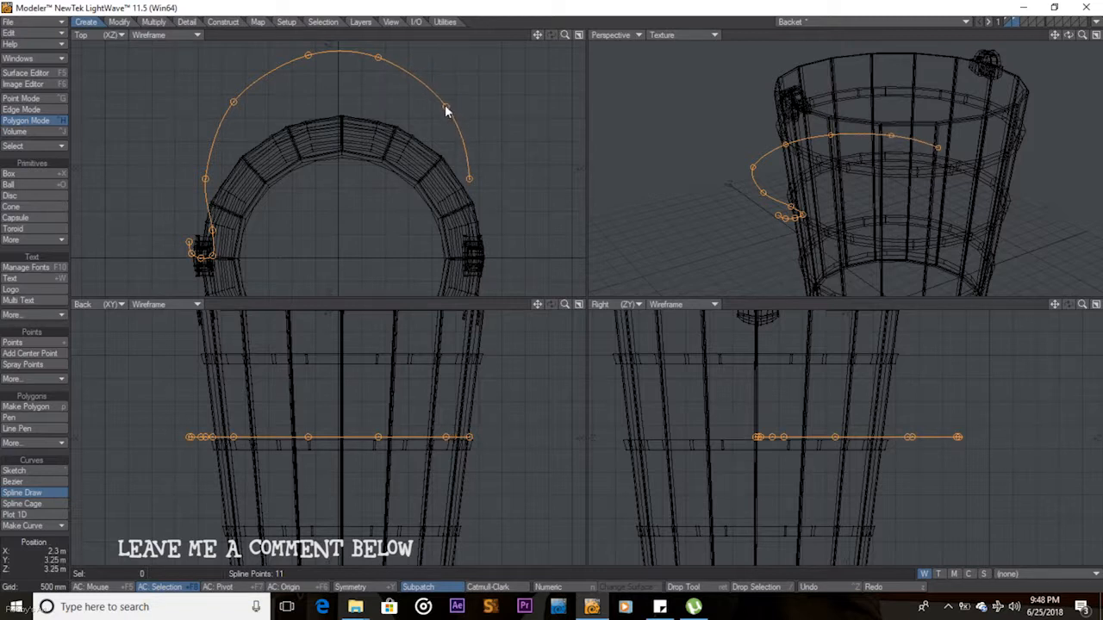
click(460, 244)
drag(470, 180, 474, 175)
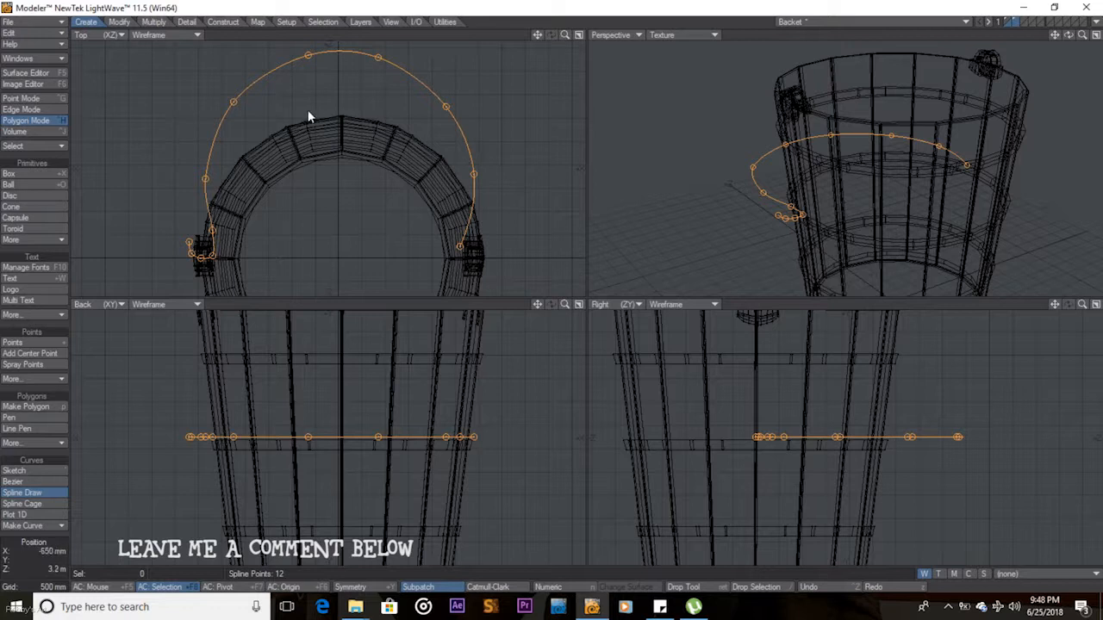
Fine-tune the upper and side points on both halves of the handle arc to make the curve more symmetrical
drag(233, 102, 235, 98)
drag(207, 181, 202, 168)
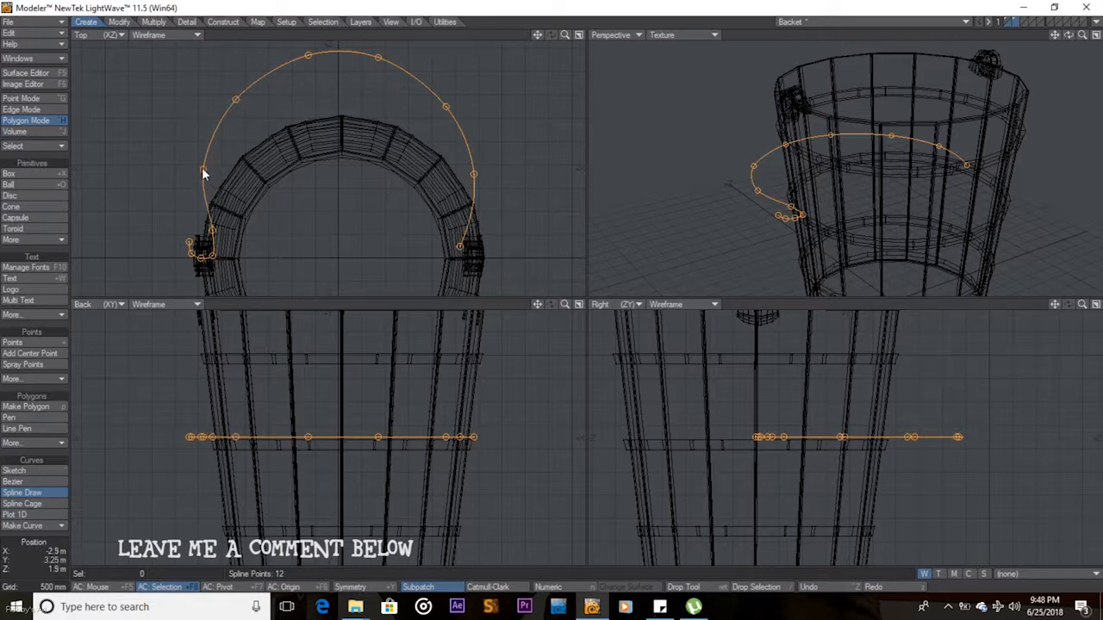
drag(447, 110, 454, 107)
drag(471, 170, 475, 176)
drag(239, 94, 241, 99)
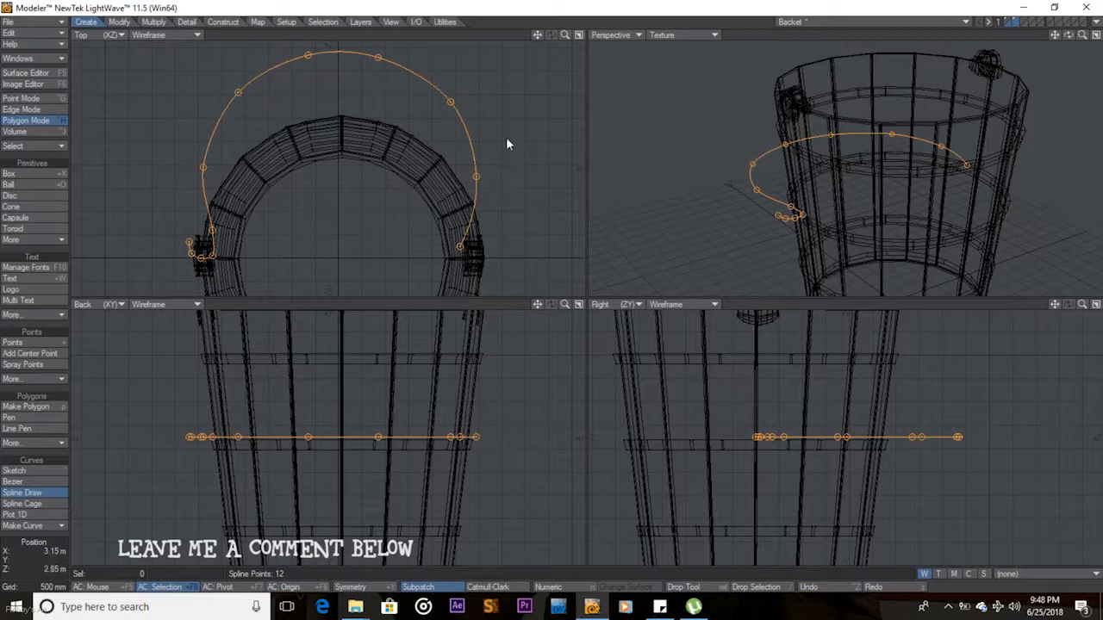
Add three more spline points forming a hook around the positive X bracket, for 15 points in total
click(473, 259)
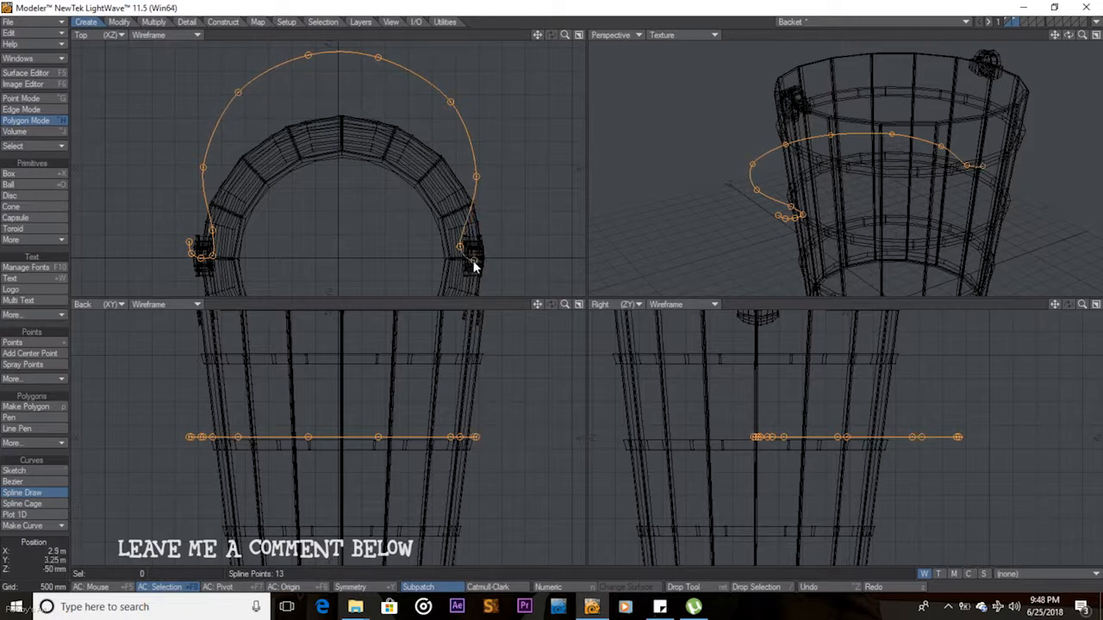
click(489, 257)
click(487, 242)
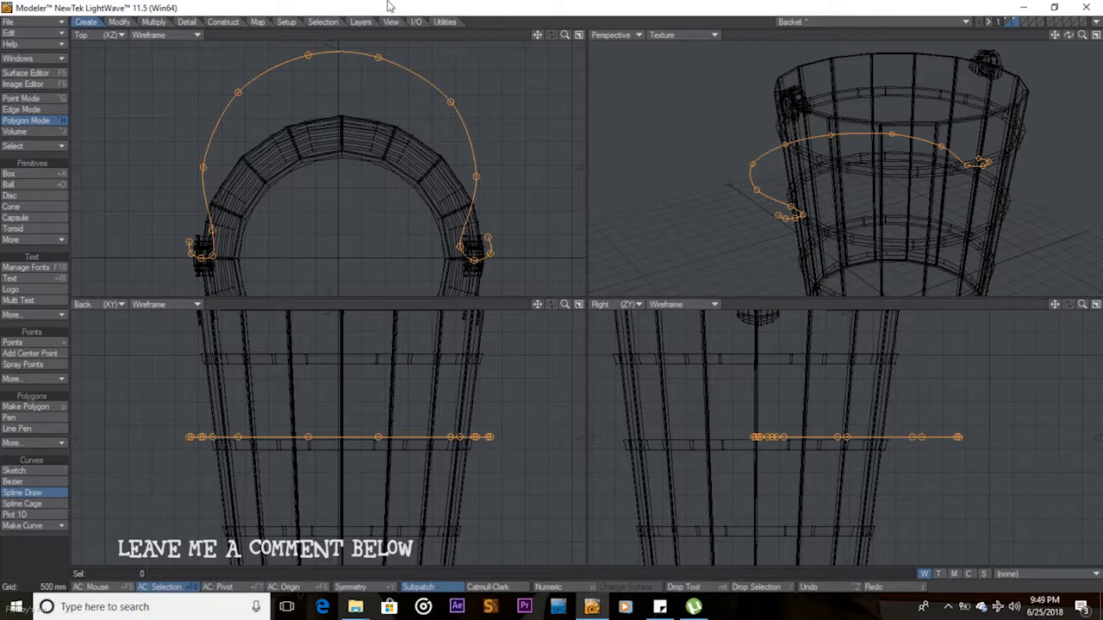
Even out the crest and negative X side of the 15-point arc in the Top view, and finish the spline
drag(566, 36, 470, 51)
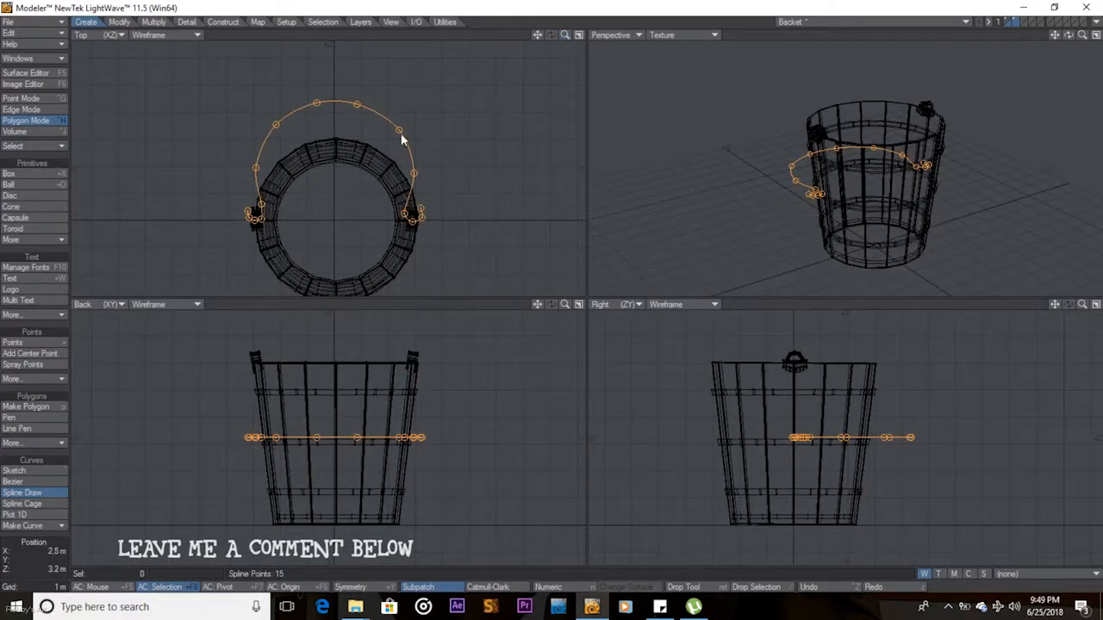
drag(399, 130, 357, 100)
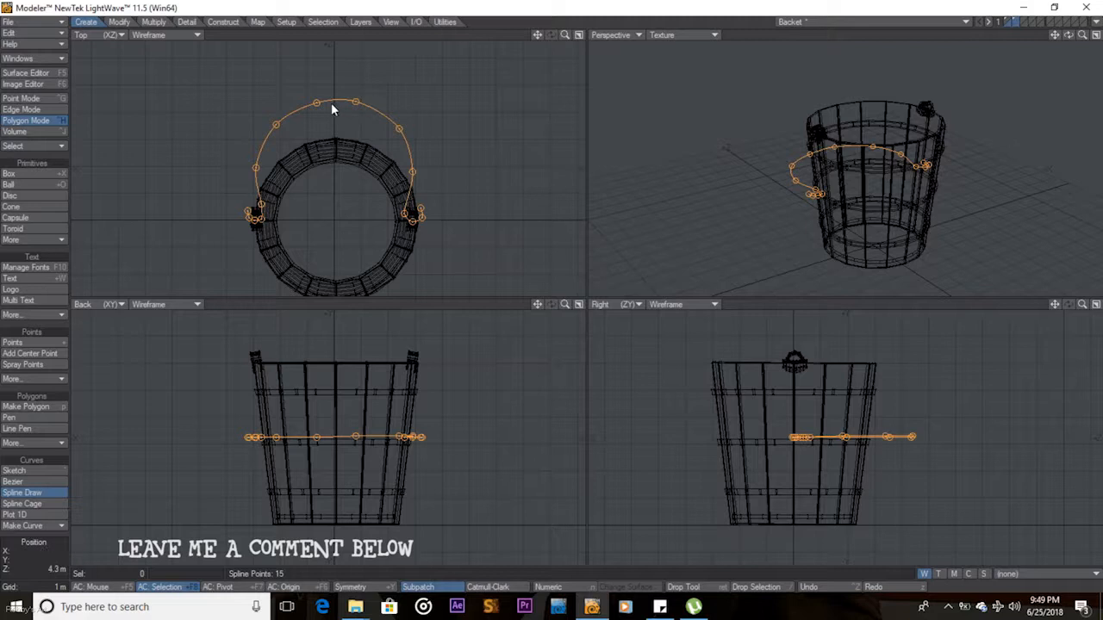
drag(318, 106, 316, 106)
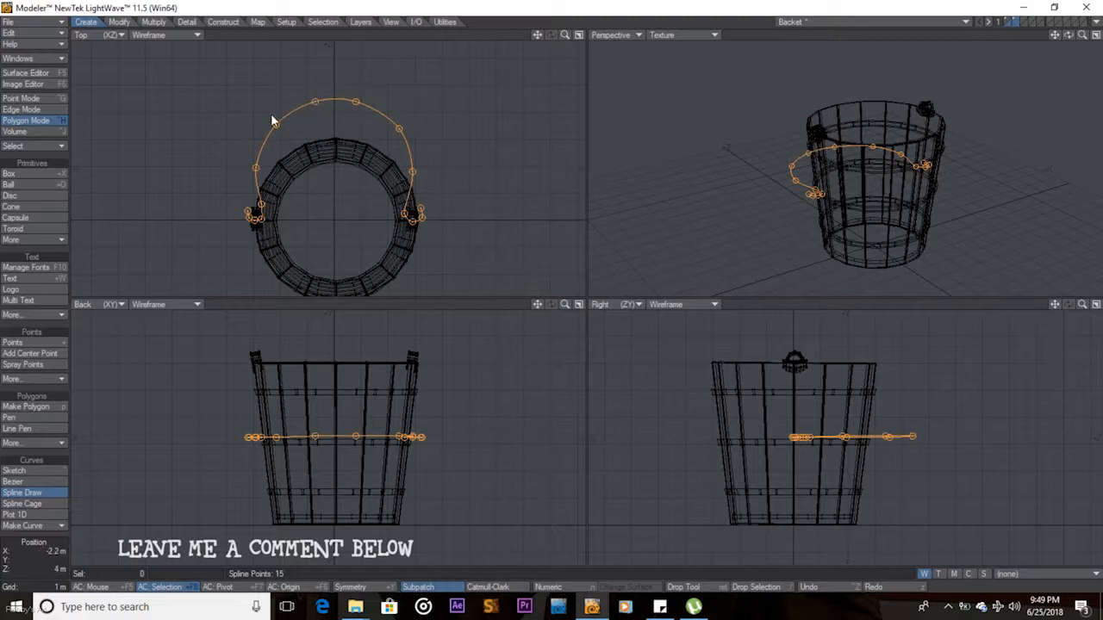
drag(277, 121, 278, 126)
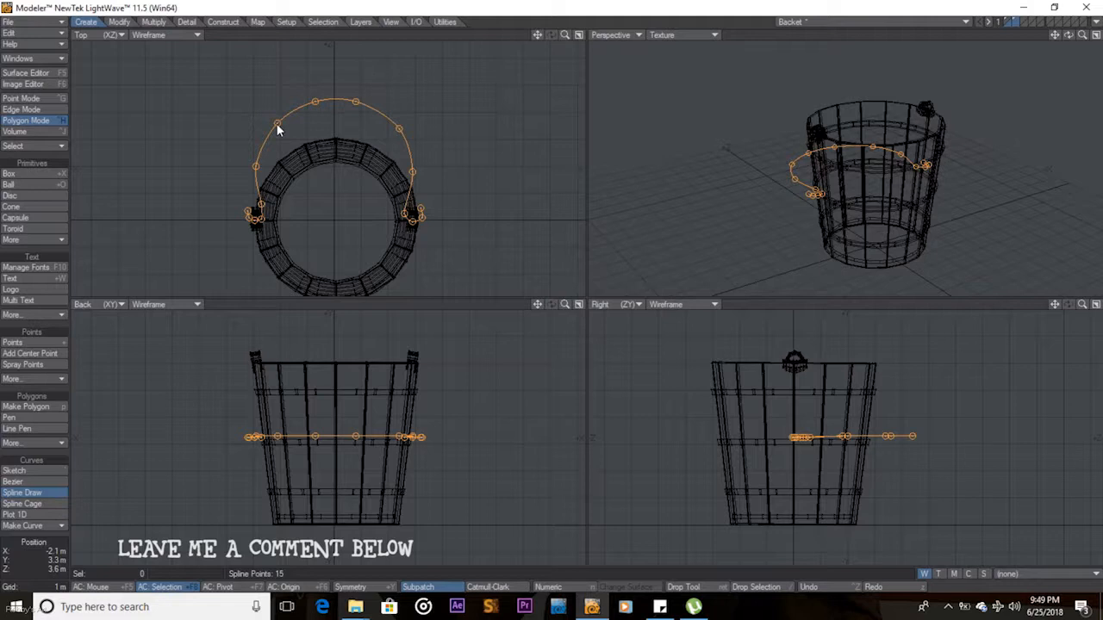
drag(260, 167, 257, 168)
key(space)
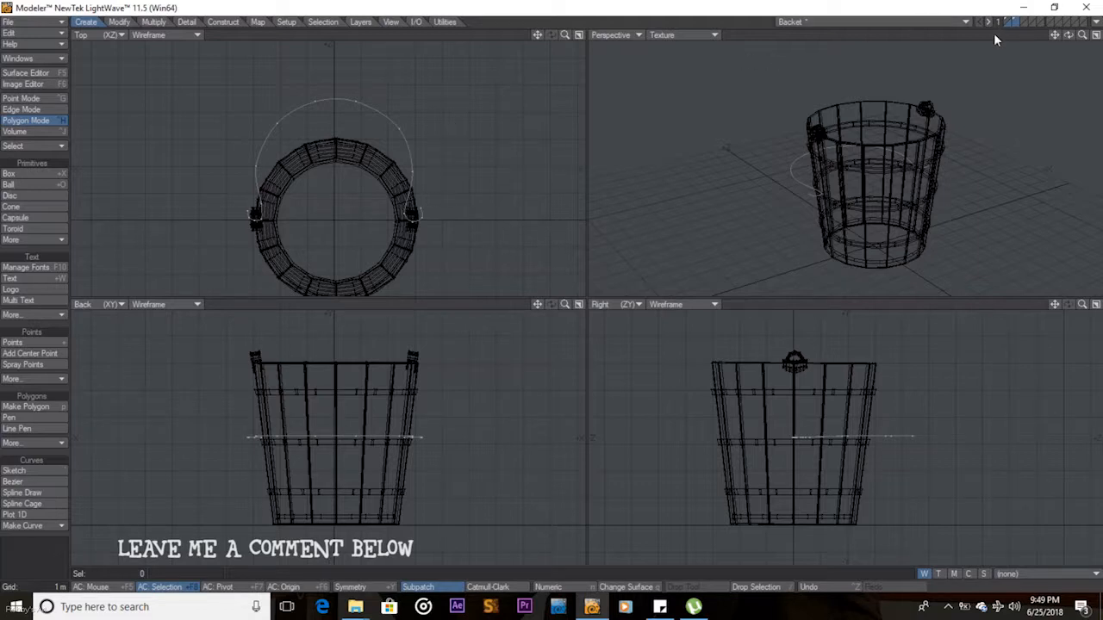
click(1027, 24)
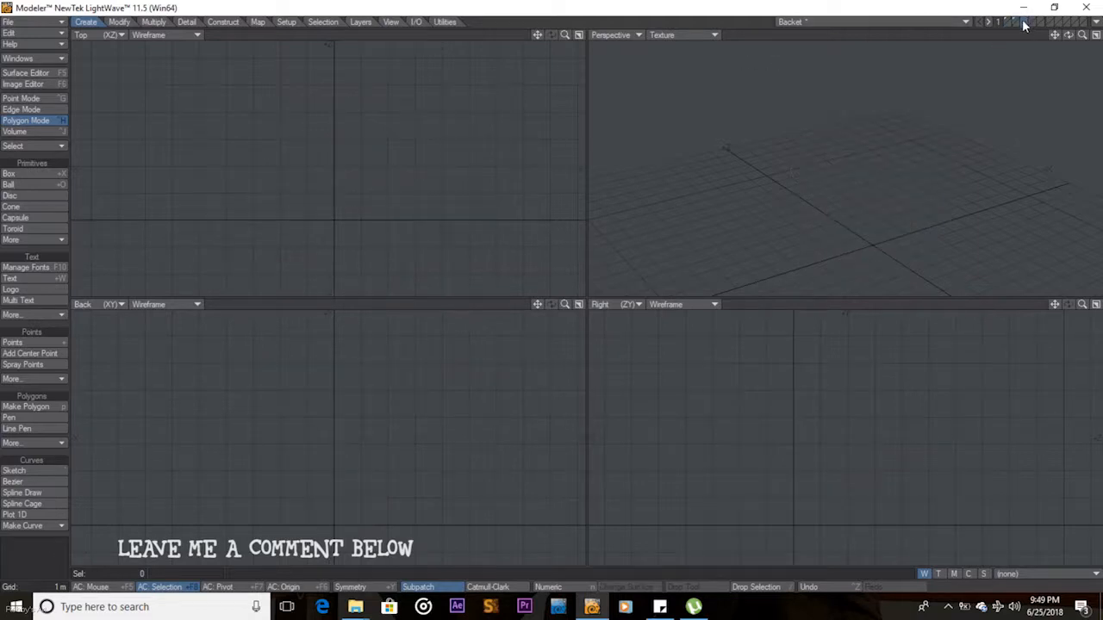
click(1019, 28)
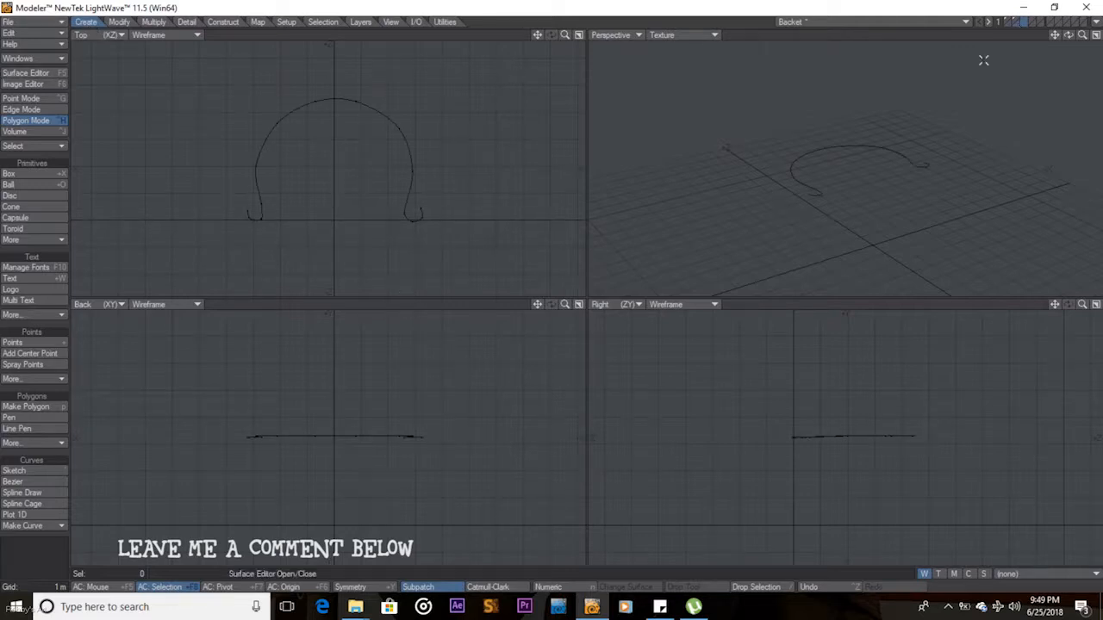
click(1009, 26)
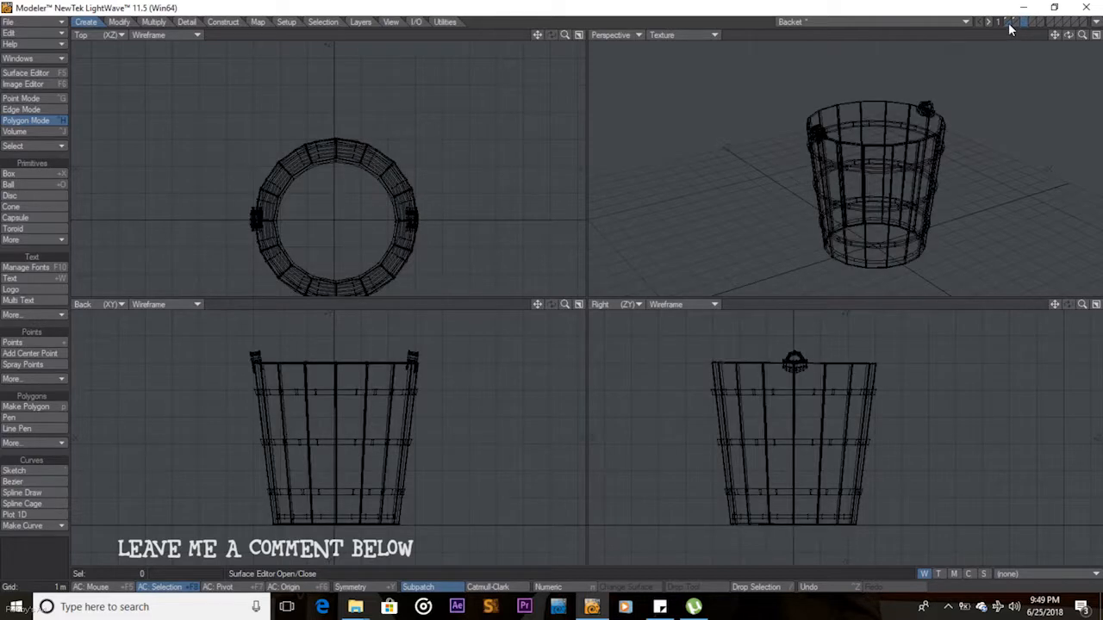
click(1013, 25)
click(1012, 28)
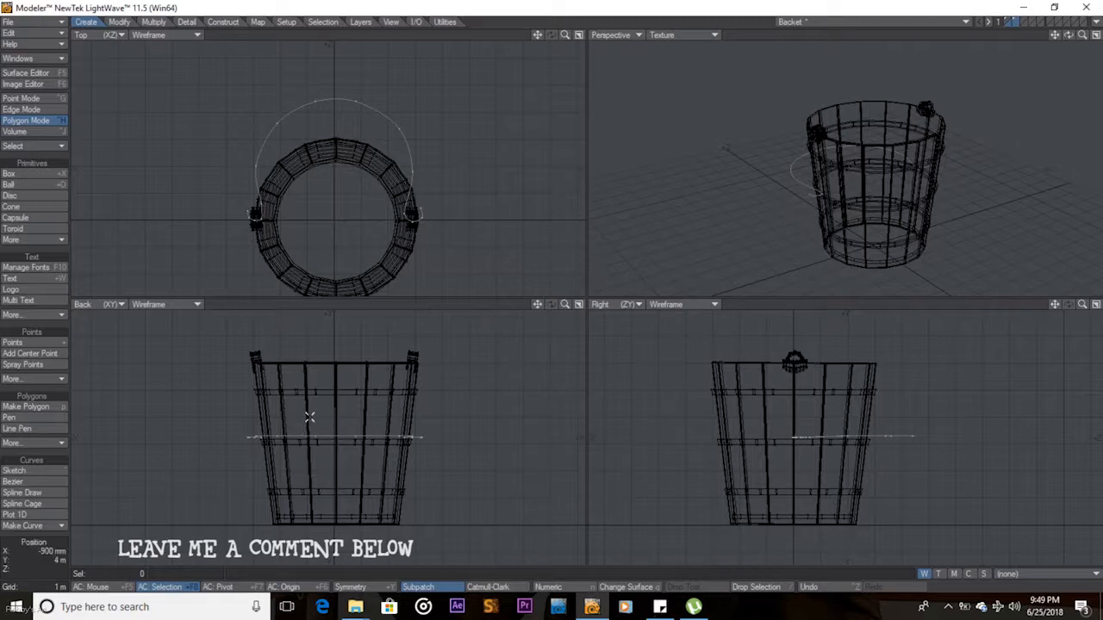
Raise the handle spline to the height of the brackets, and fine-tune its position so the hooks run through the bracket rings
key(t)
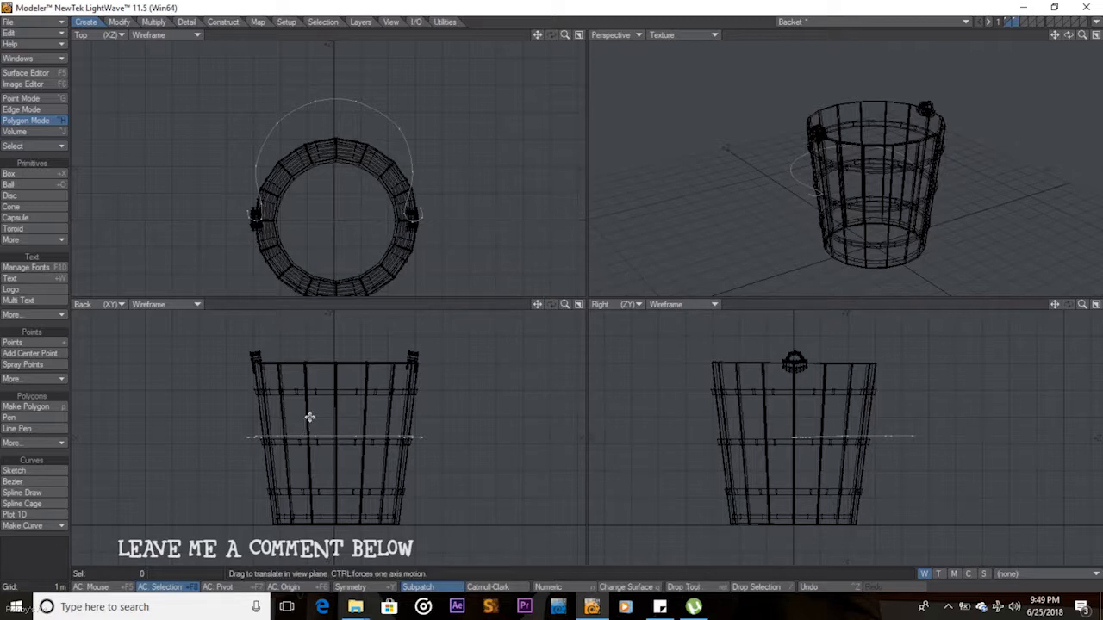
drag(309, 418, 309, 334)
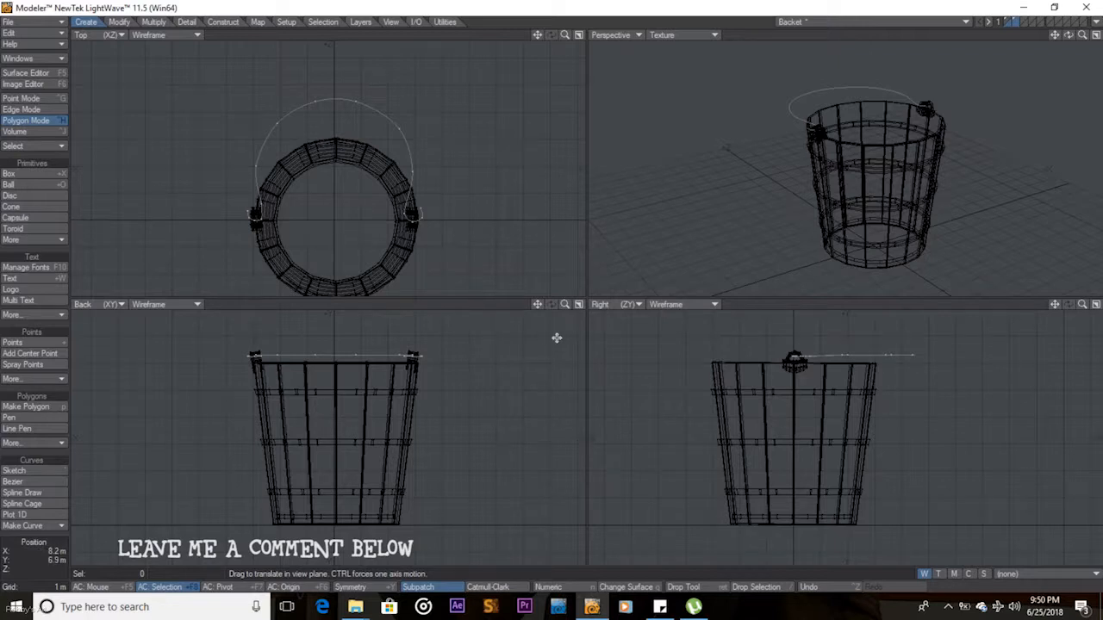
drag(565, 304, 619, 305)
drag(538, 305, 551, 472)
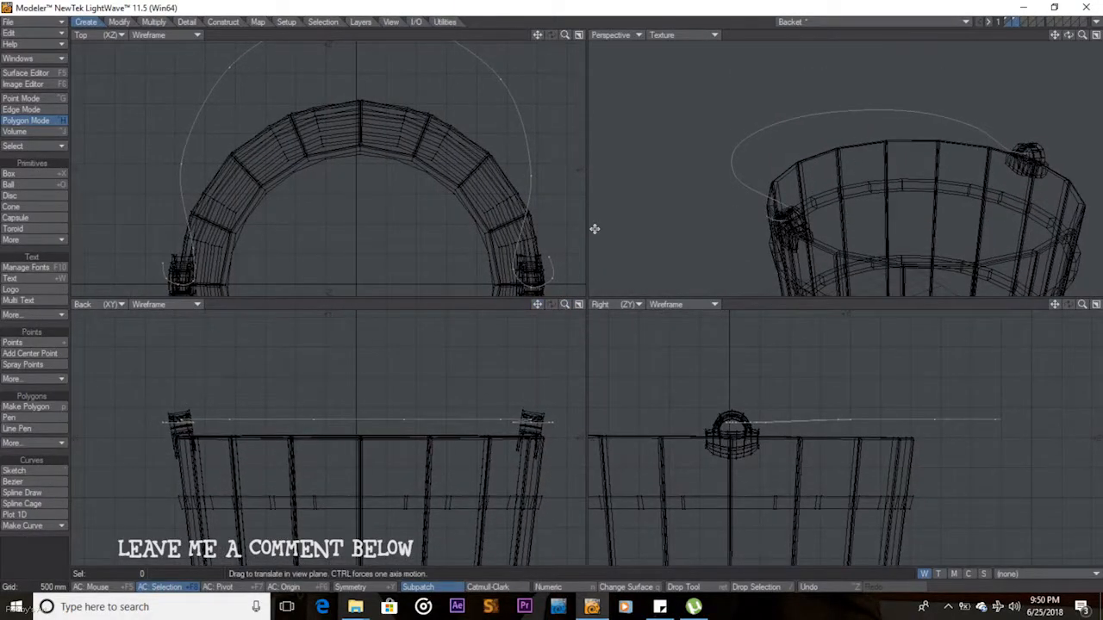
key(t)
drag(797, 420, 754, 426)
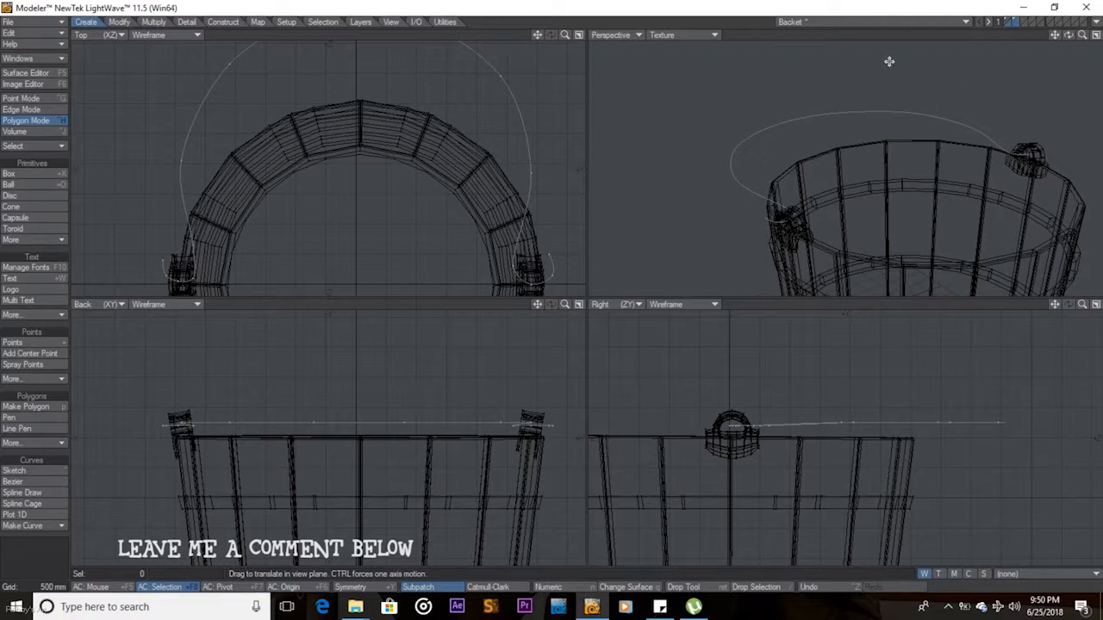
With the spline as background on an empty layer, create a Z-axis disc of about 100 mm radius centred on the negative X hook's tip in the Back view
click(1023, 24)
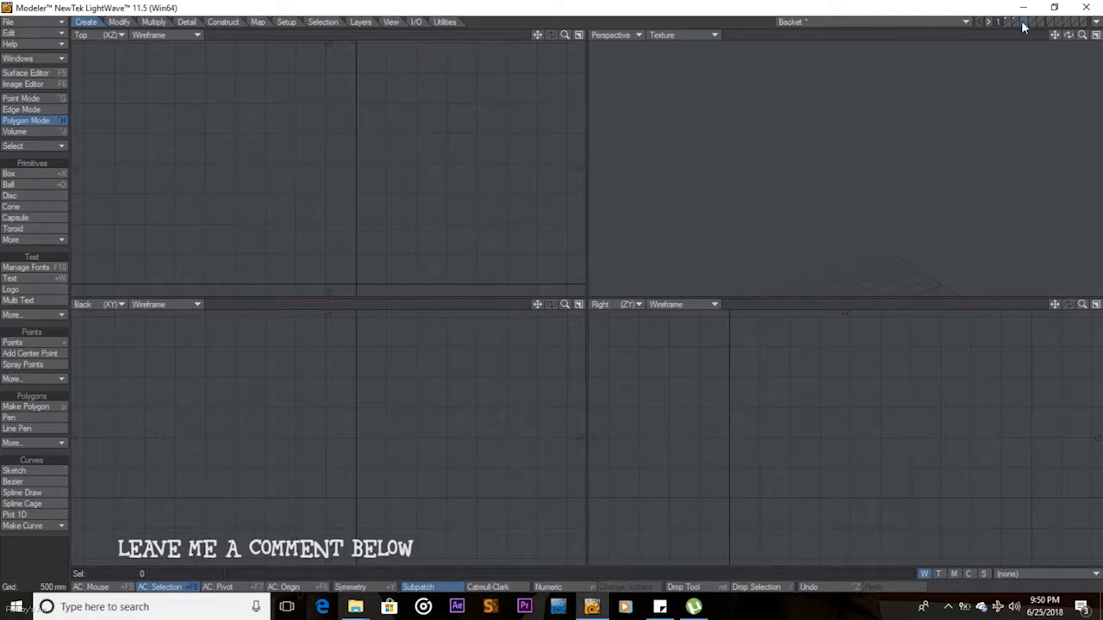
click(1020, 26)
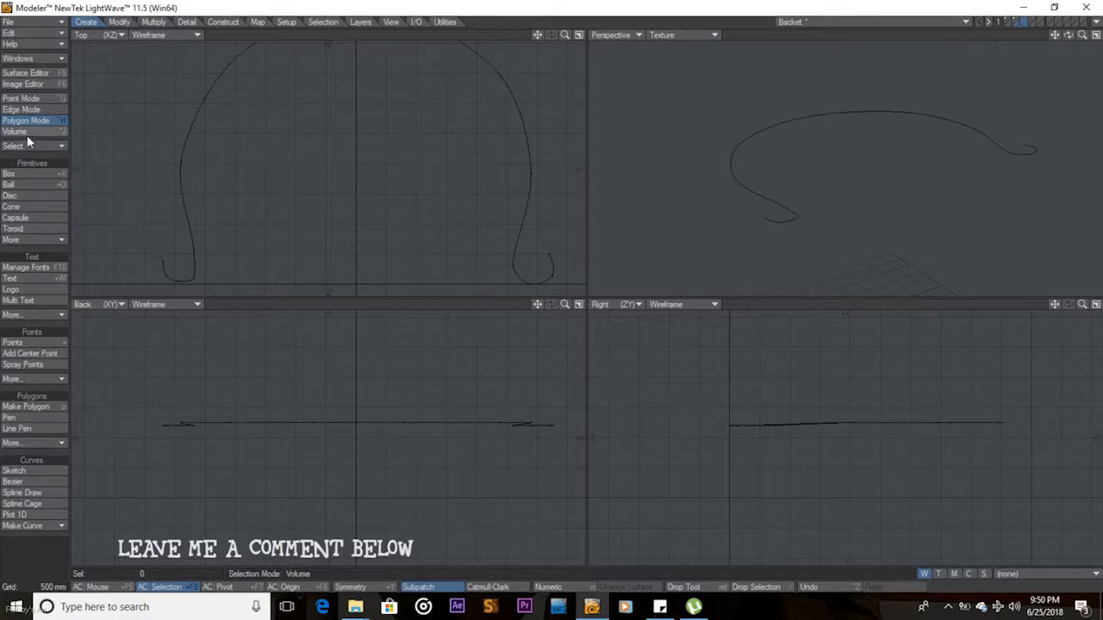
click(10, 197)
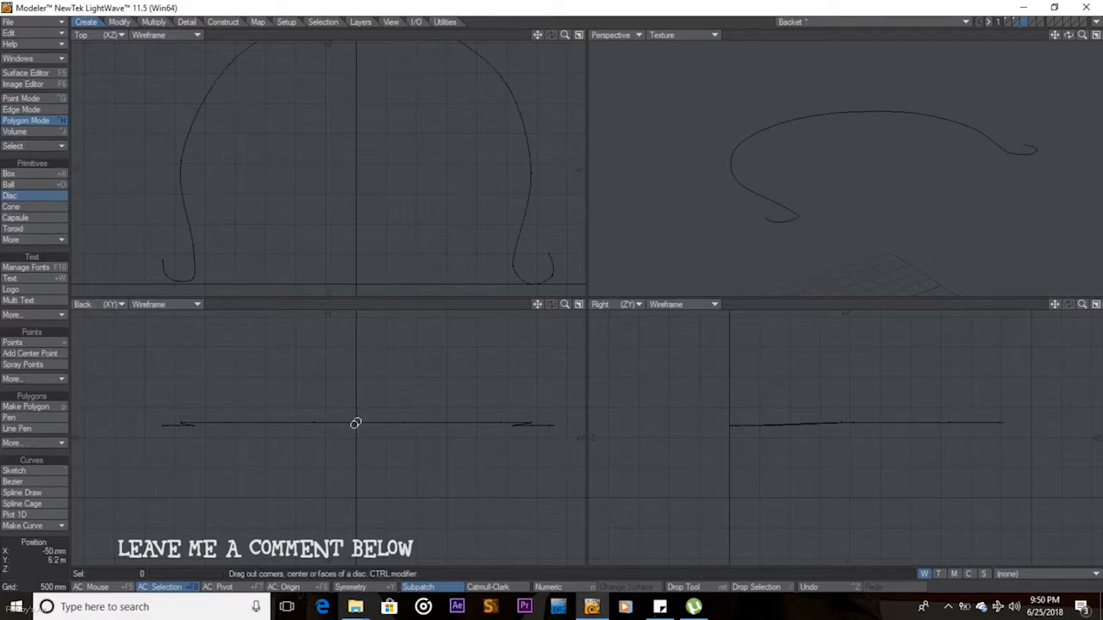
drag(565, 303, 934, 309)
drag(1055, 305, 1082, 80)
drag(1068, 35, 917, 111)
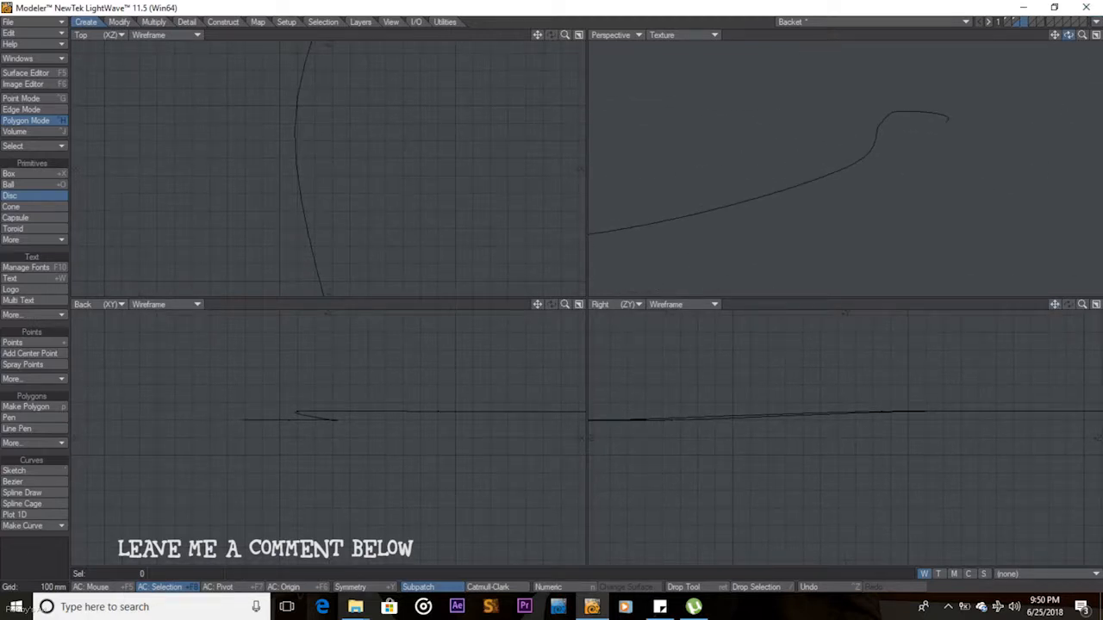
mouse_move(232, 410)
mouse_down()
mouse_move(256, 431)
mouse_move(247, 420)
mouse_up()
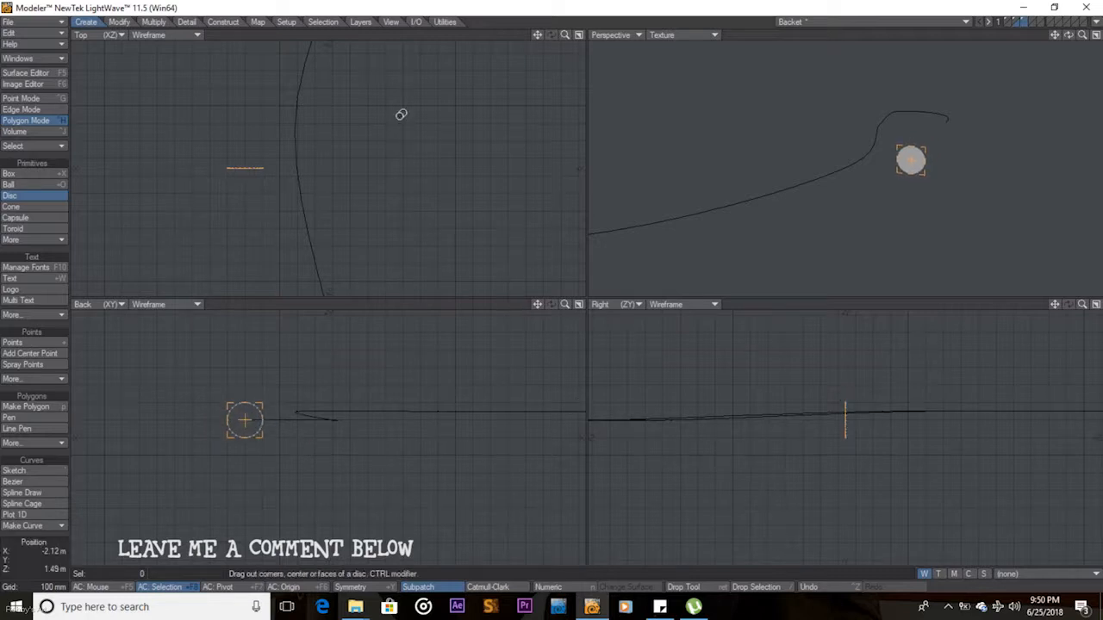
drag(537, 34, 655, 68)
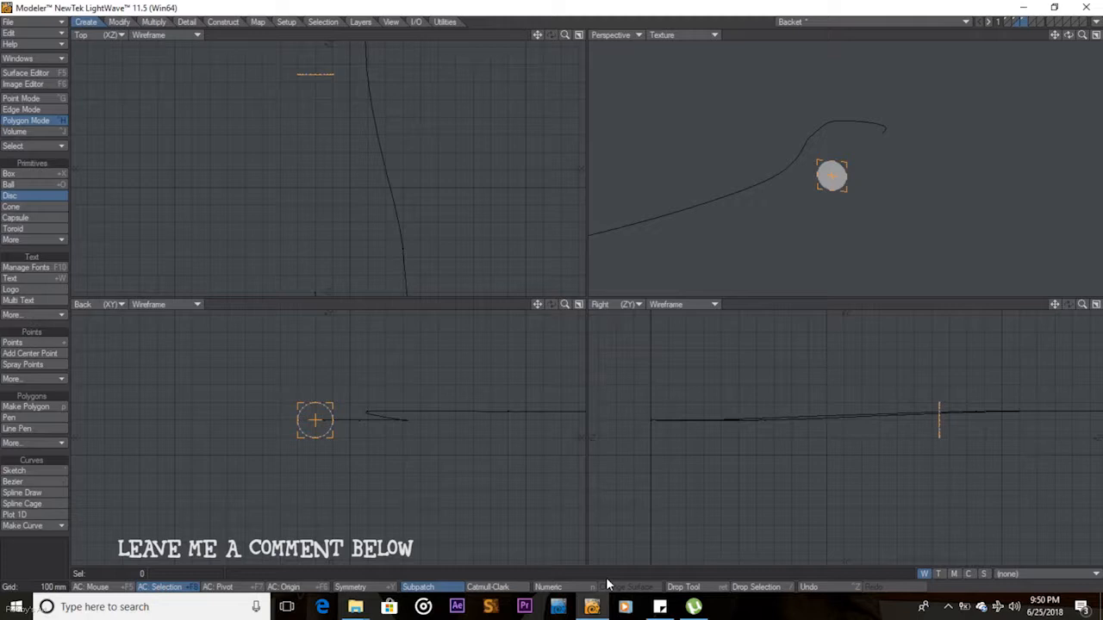
click(586, 588)
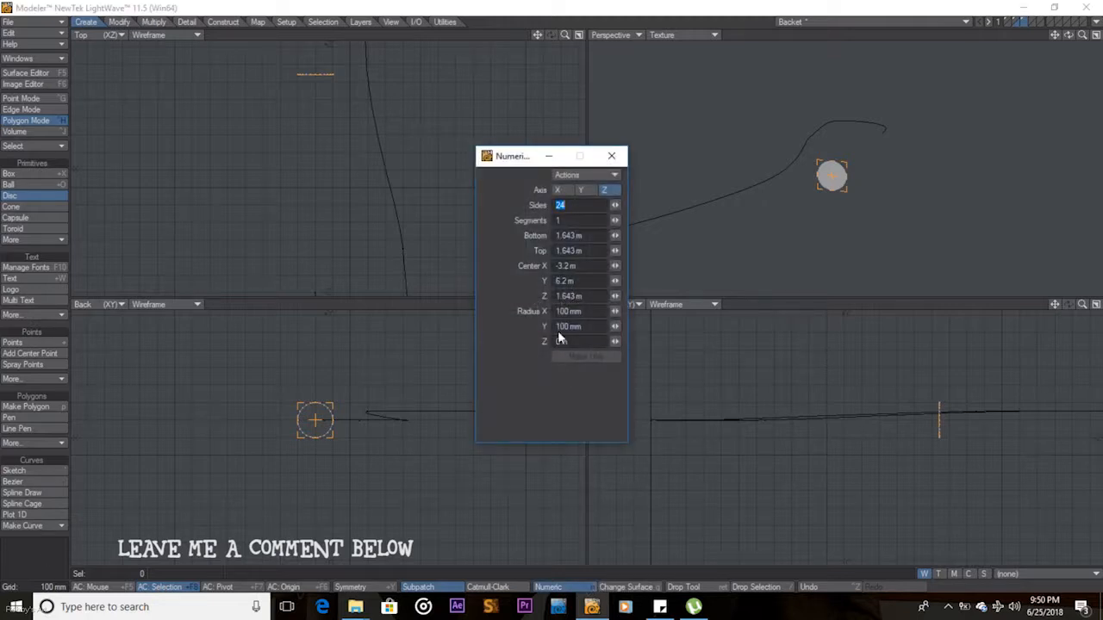
click(612, 156)
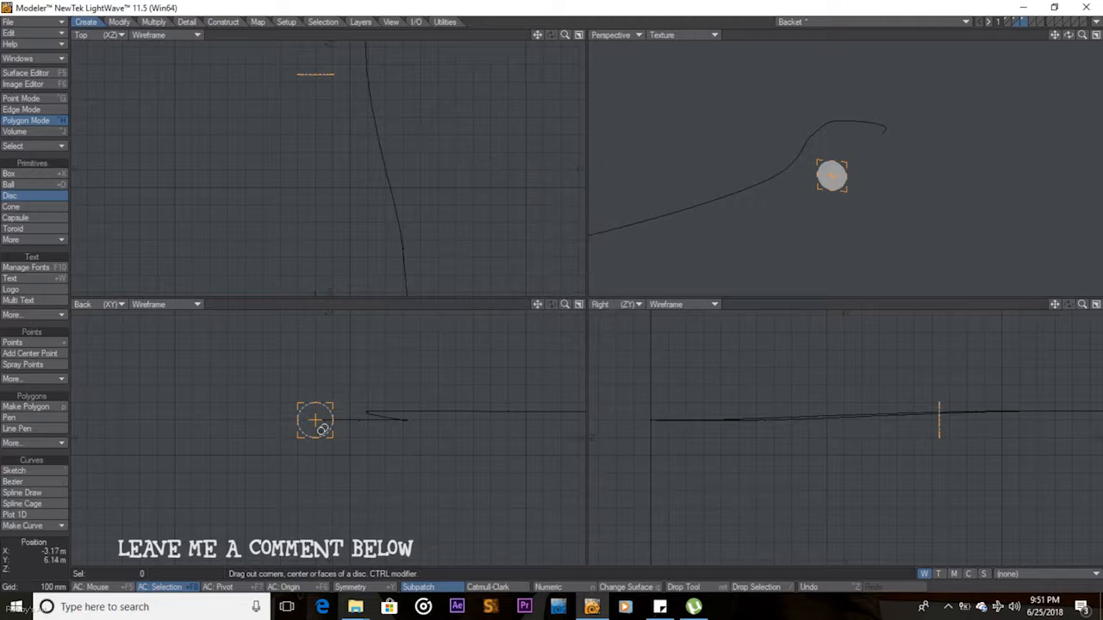
key(space)
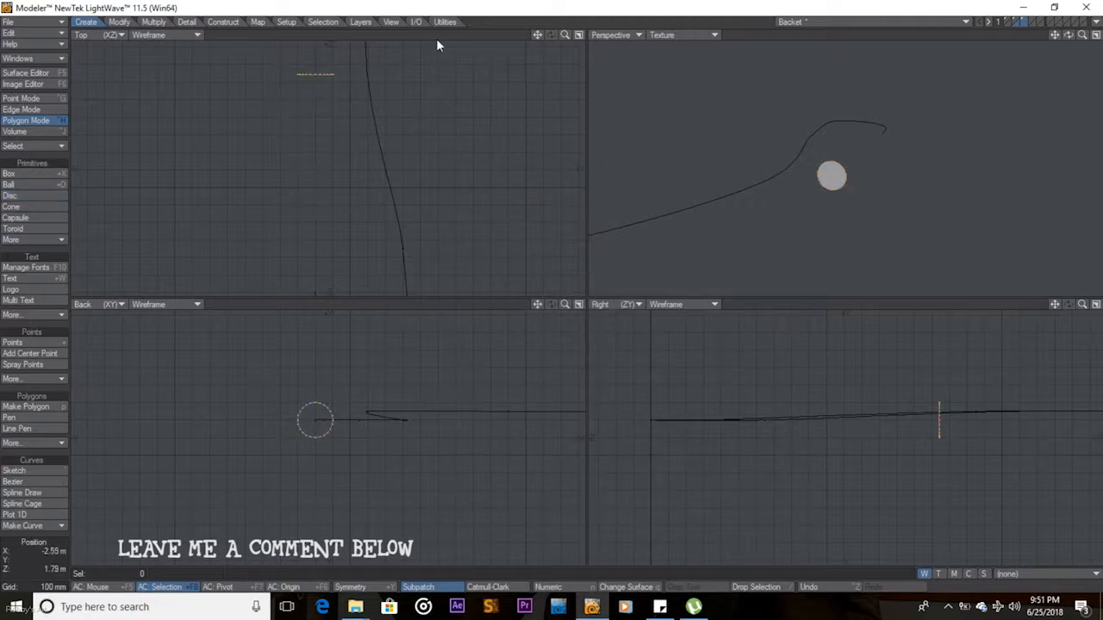
Move the disc along Z in the Top view until it sits near the tip of the negative X hook
key(t)
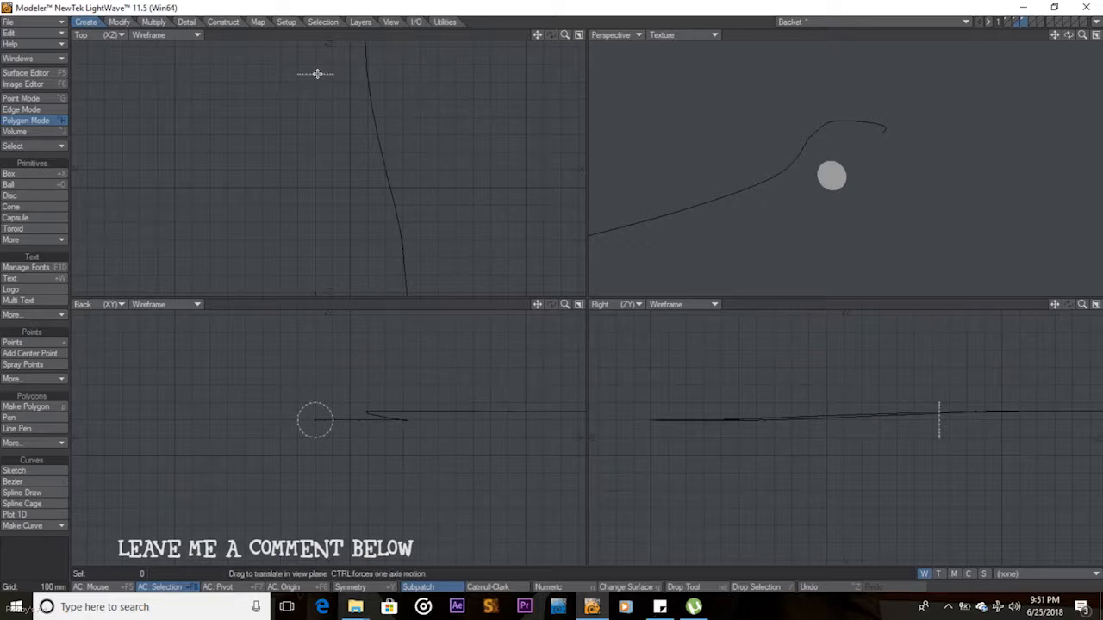
drag(317, 74, 316, 290)
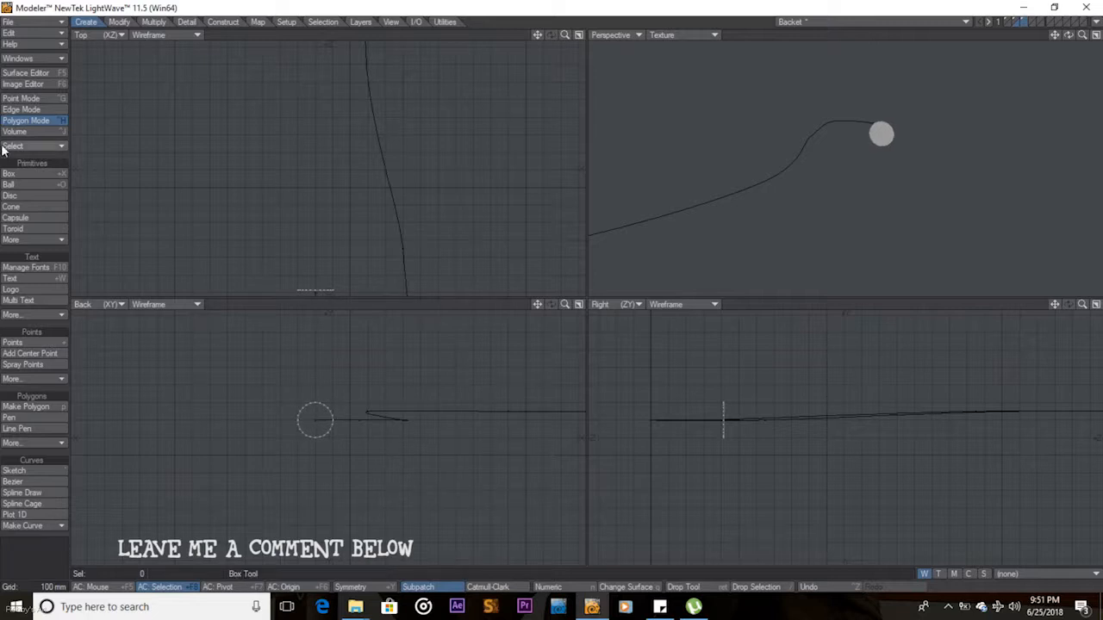
key(Return)
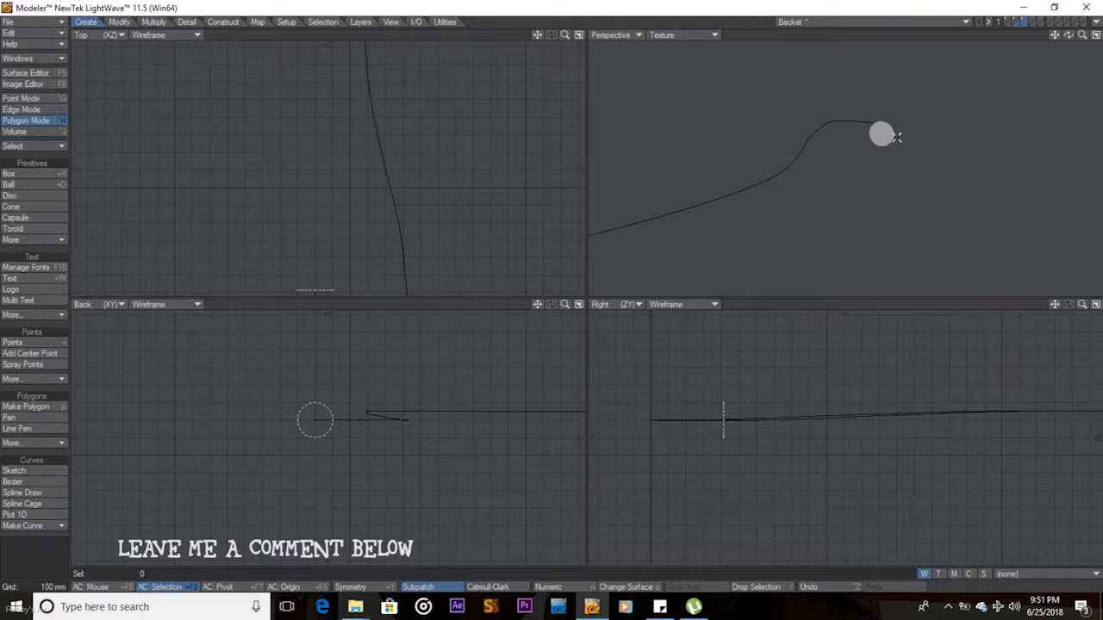
Select the disc polygon and turn on Show Normals in the display options to check which way it faces
click(885, 134)
drag(1068, 34, 1043, 36)
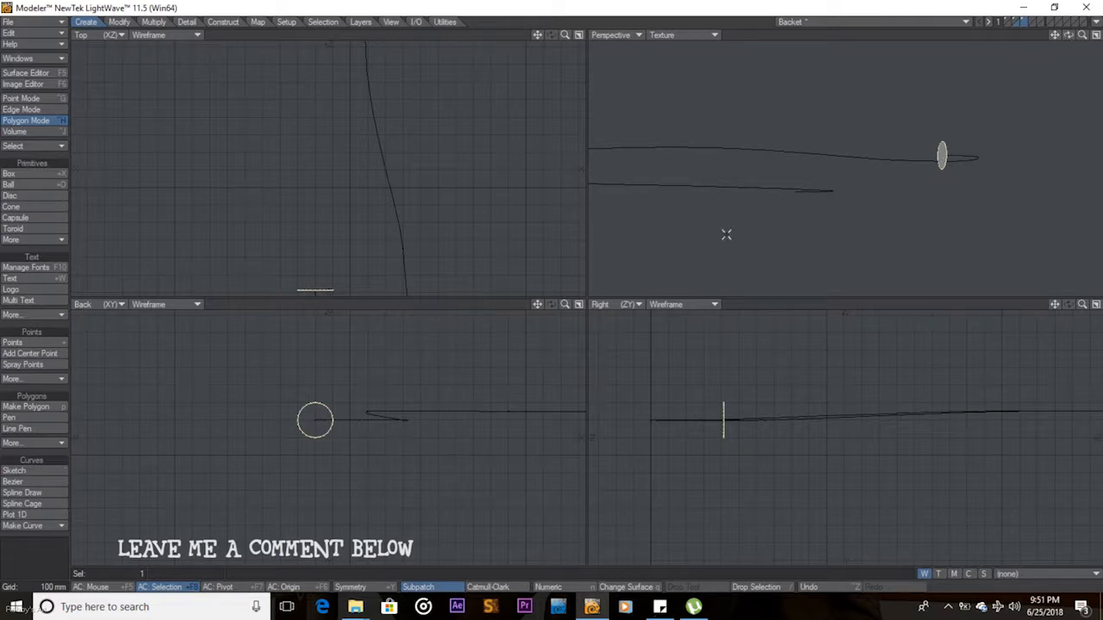
key(d)
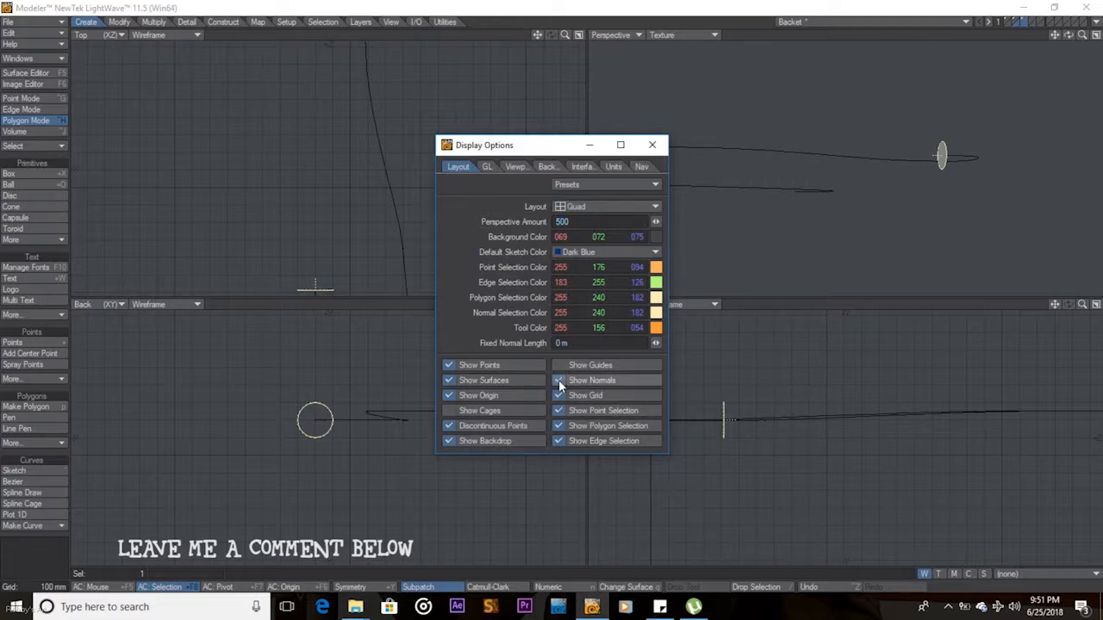
click(653, 145)
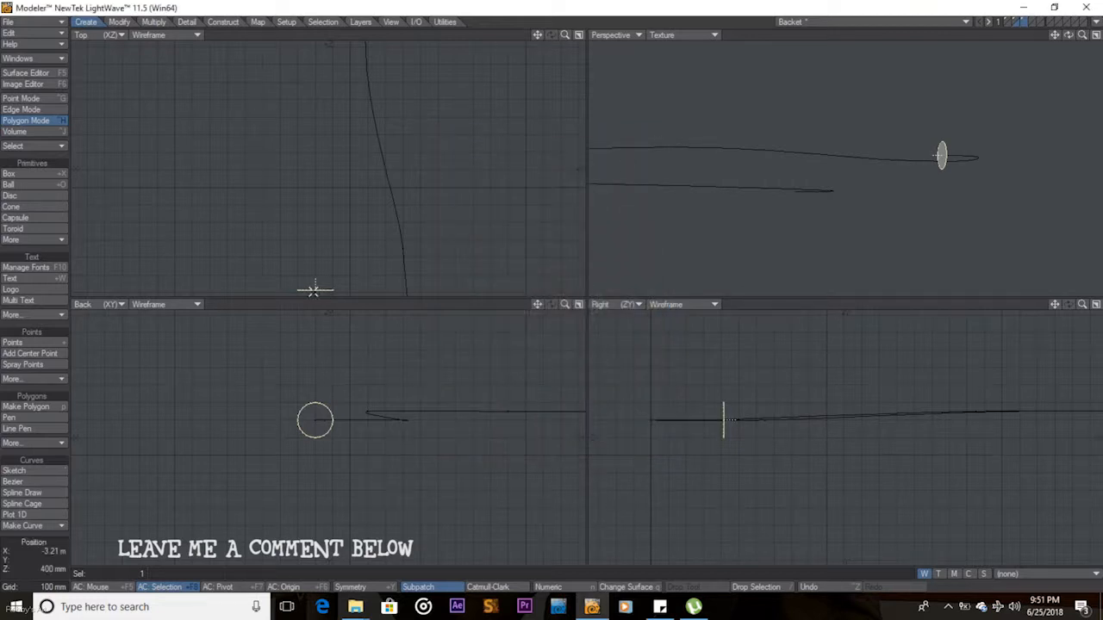
Nudge the disc in the Top view so it lies exactly on the spline's end point, and deselect it
drag(538, 34, 540, 36)
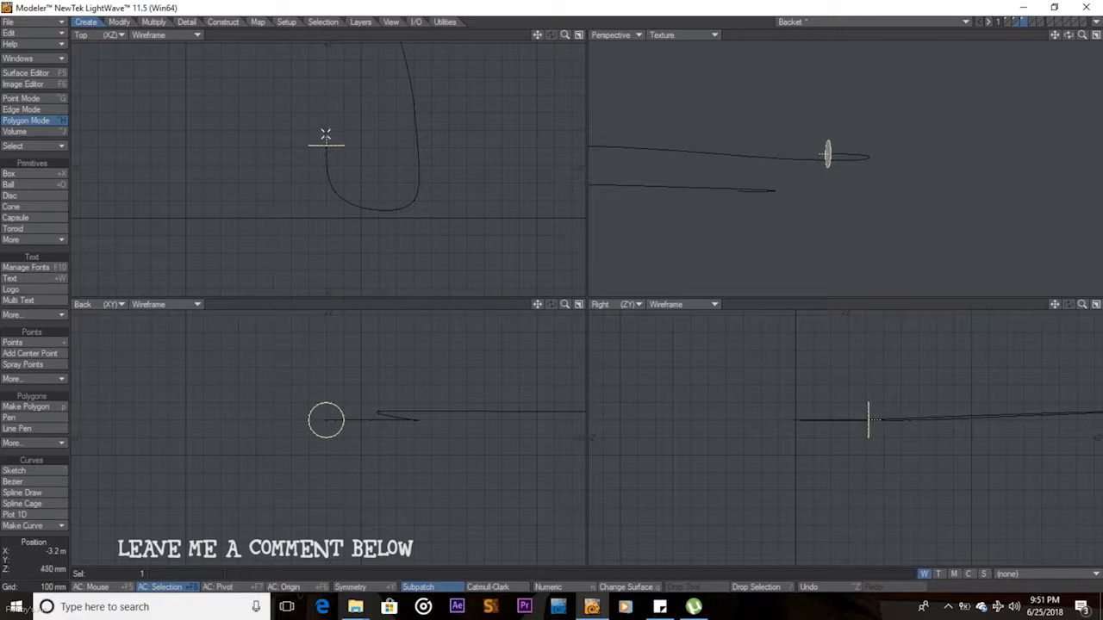
drag(567, 35, 564, 37)
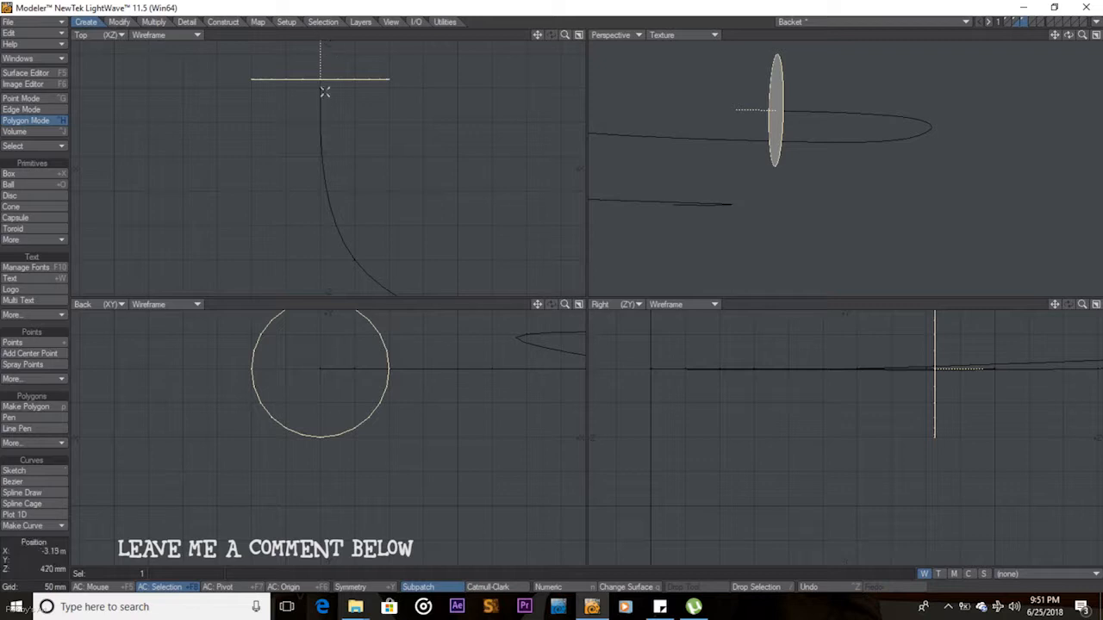
key(t)
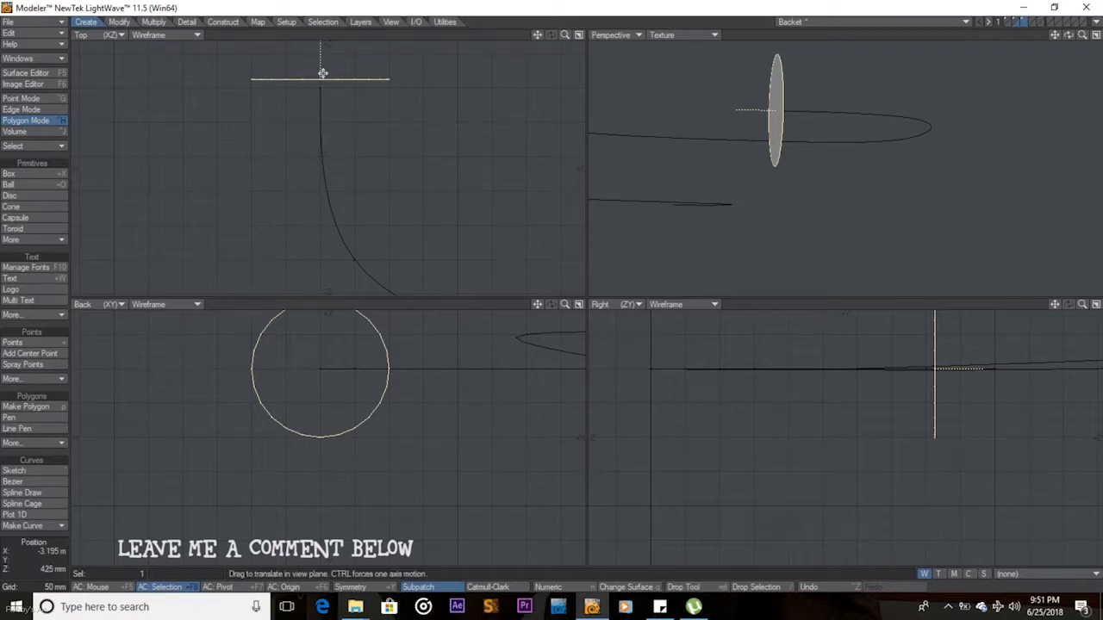
drag(322, 79, 323, 86)
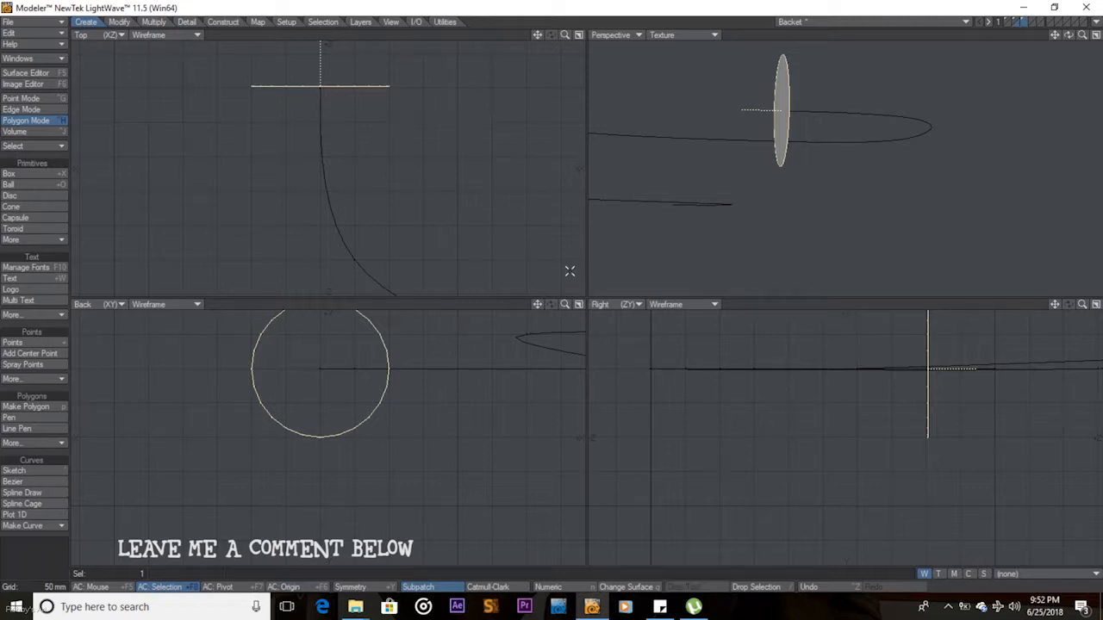
click(414, 168)
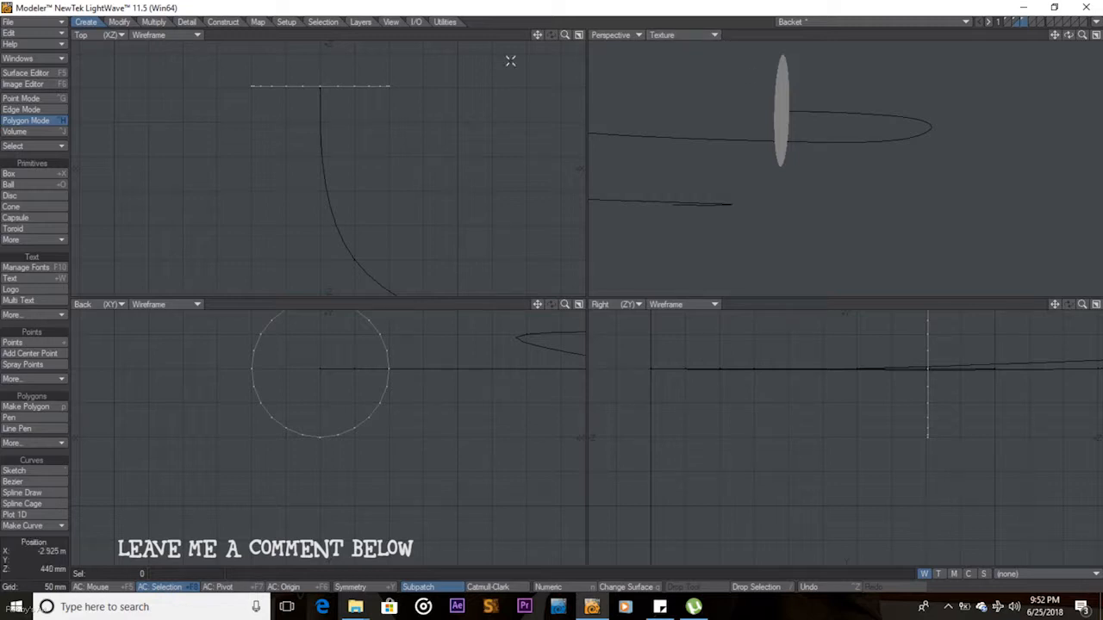
drag(1083, 36, 831, 76)
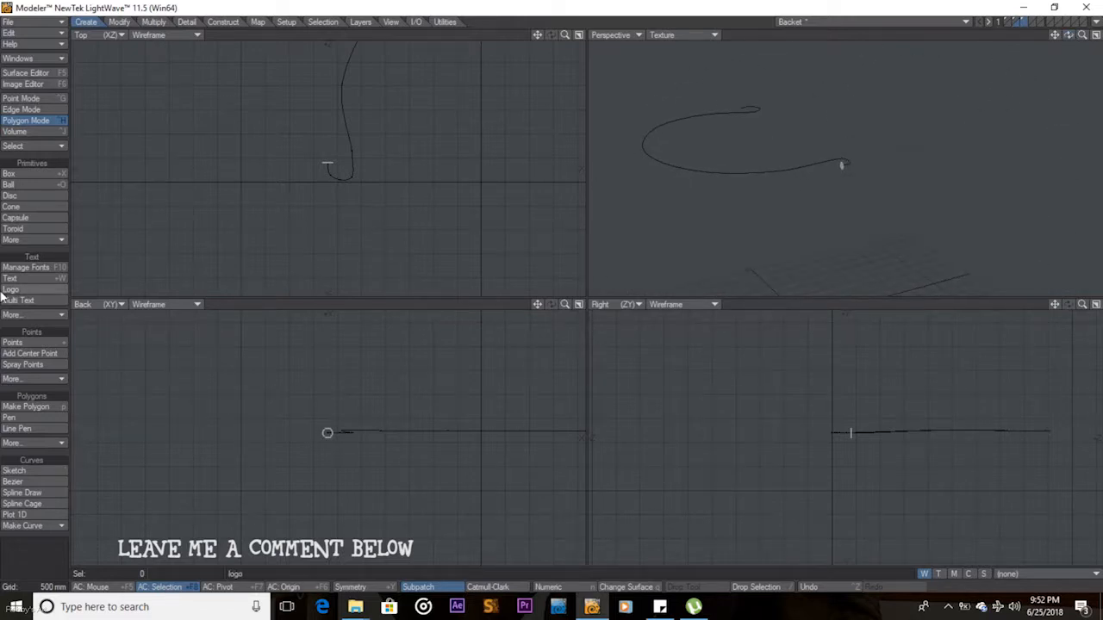
click(154, 23)
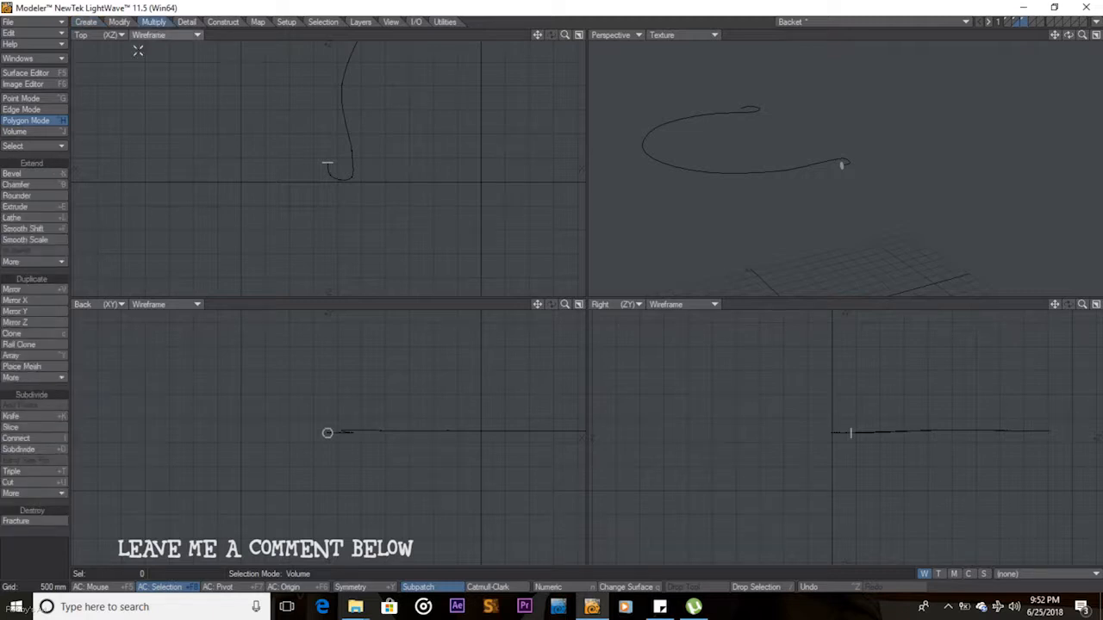
click(33, 261)
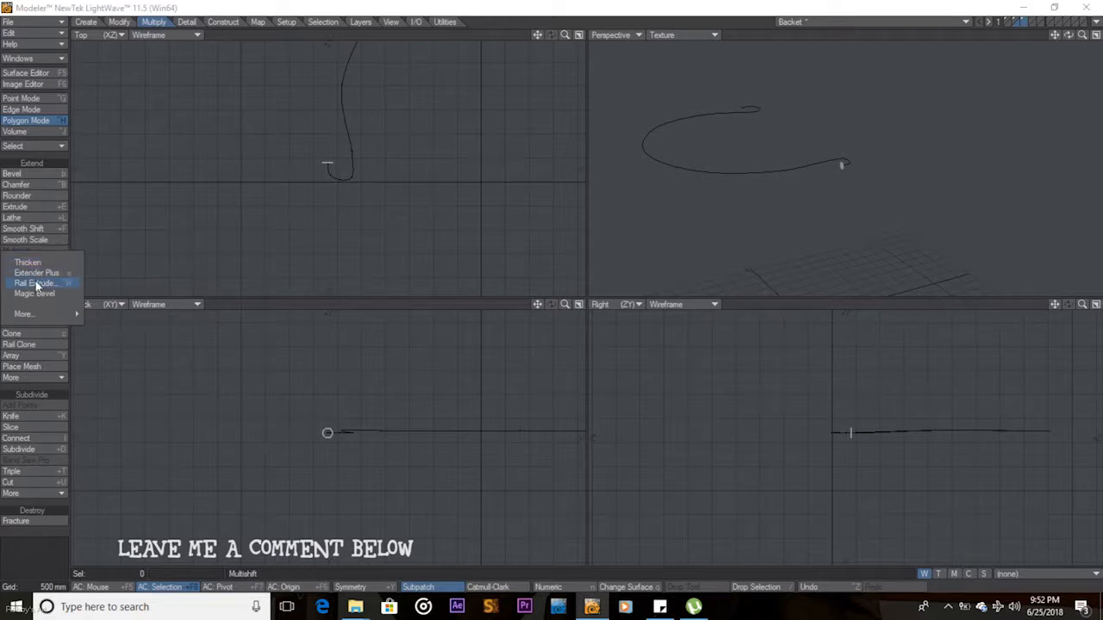
mouse_move(34, 314)
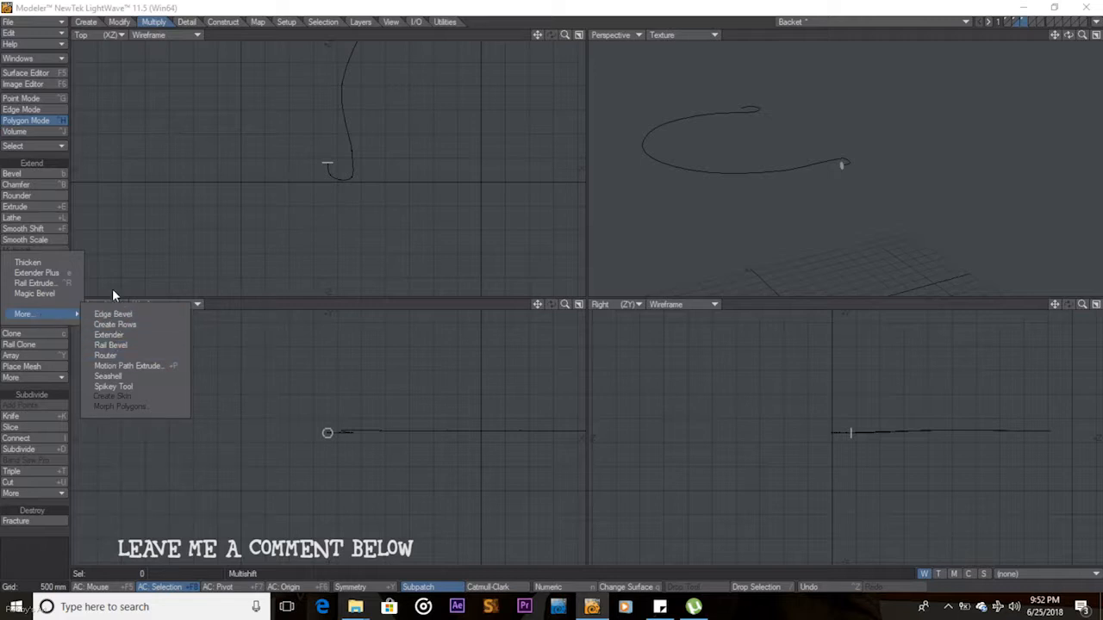
click(102, 269)
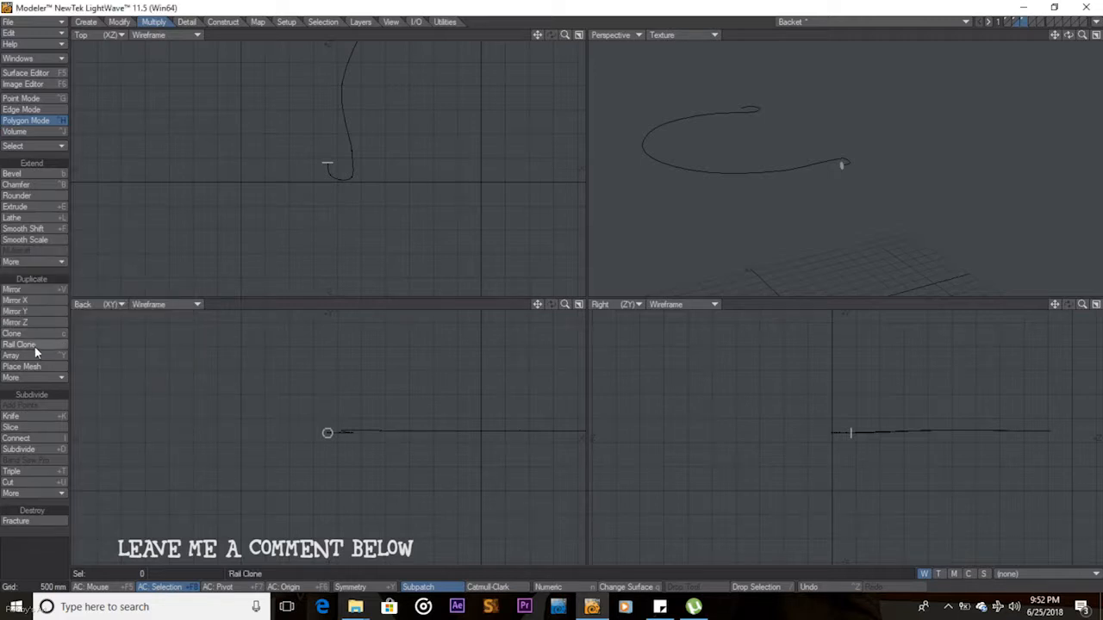
click(32, 381)
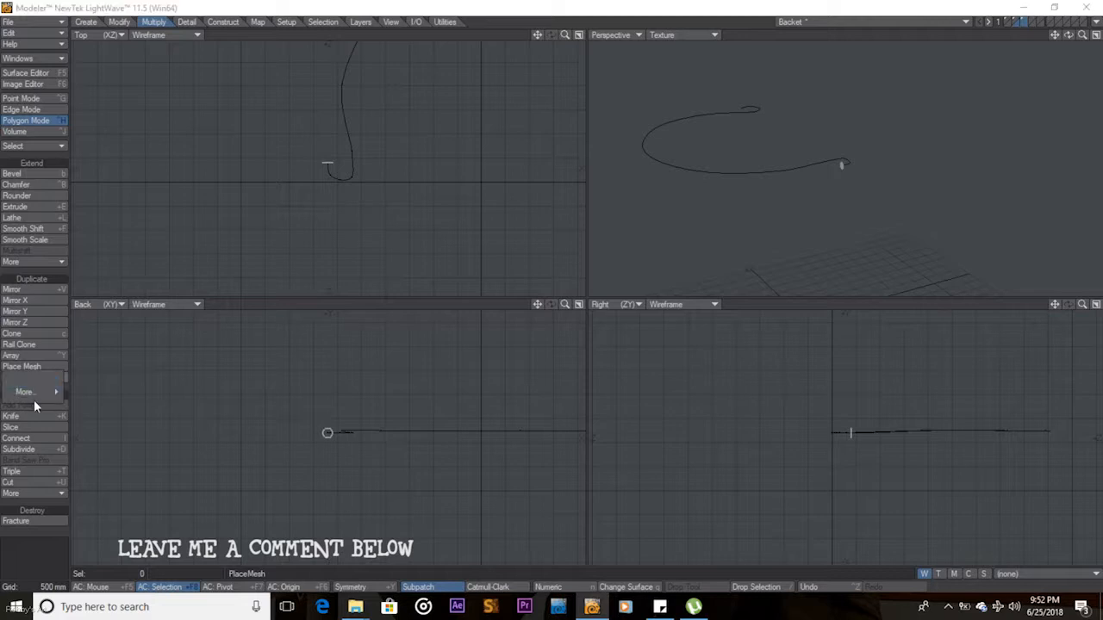
mouse_move(33, 395)
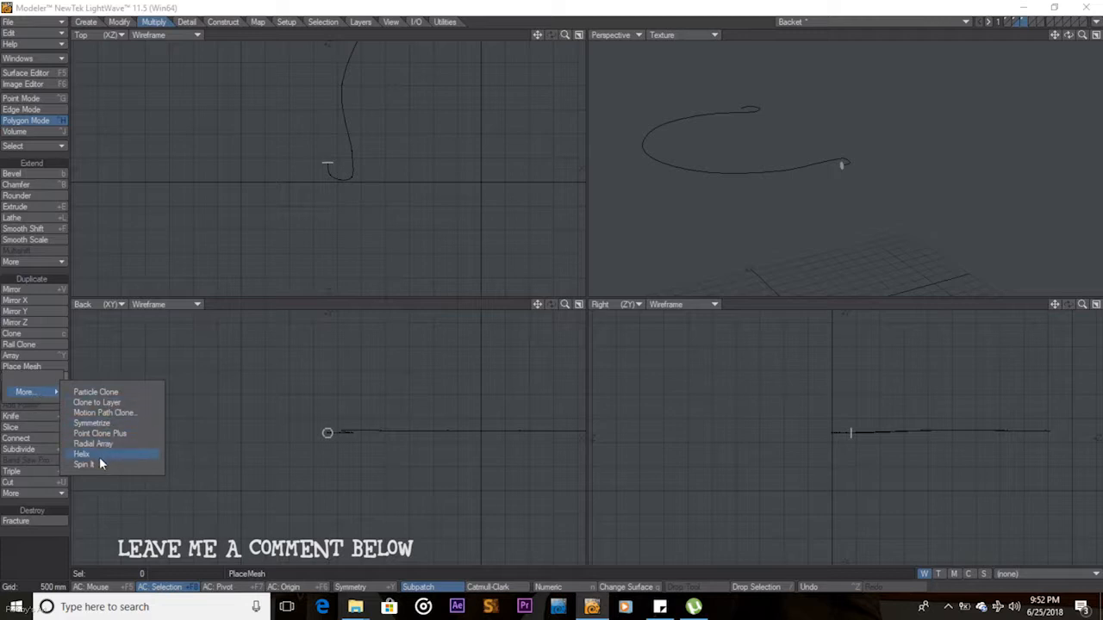
click(148, 346)
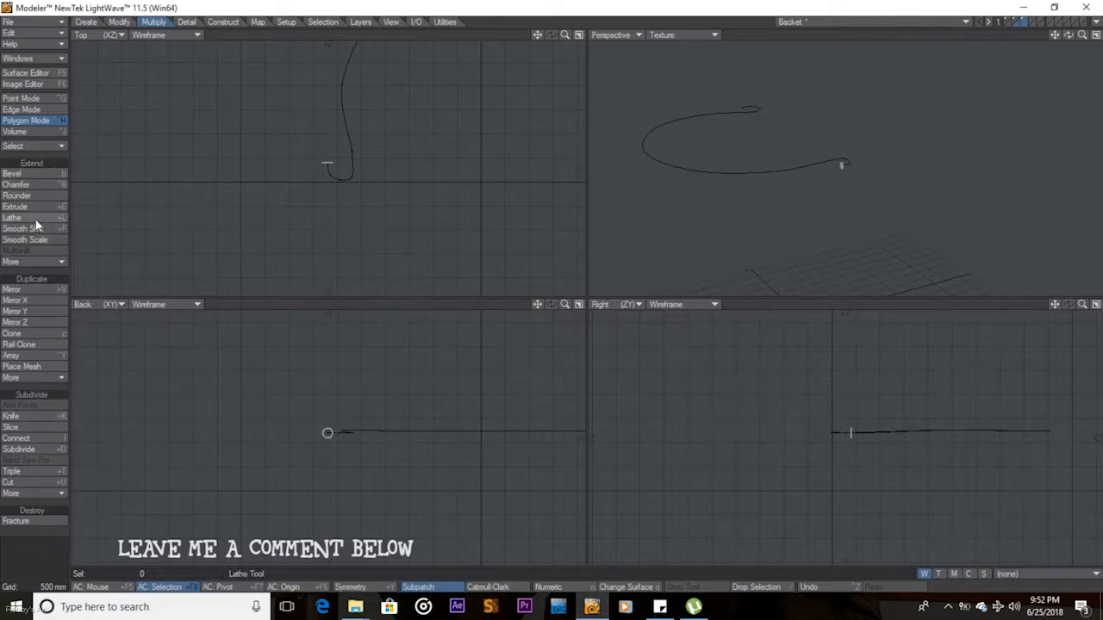
Rail Extrude the disc along the background spline with Automatic segments, Oriented and Align to Start enabled
click(33, 262)
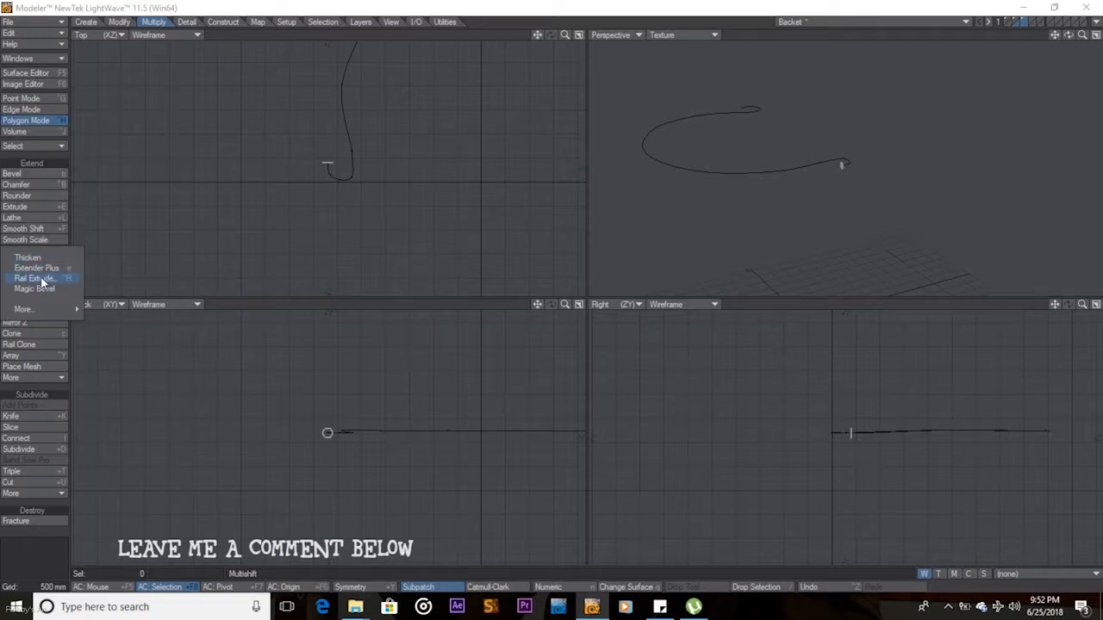
click(41, 276)
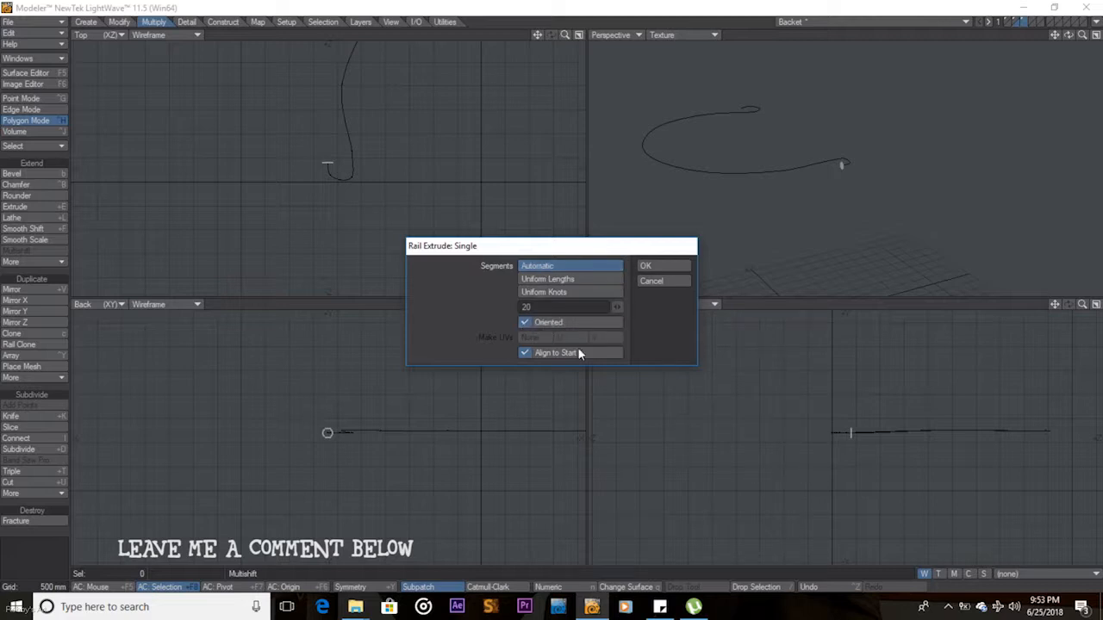
click(668, 267)
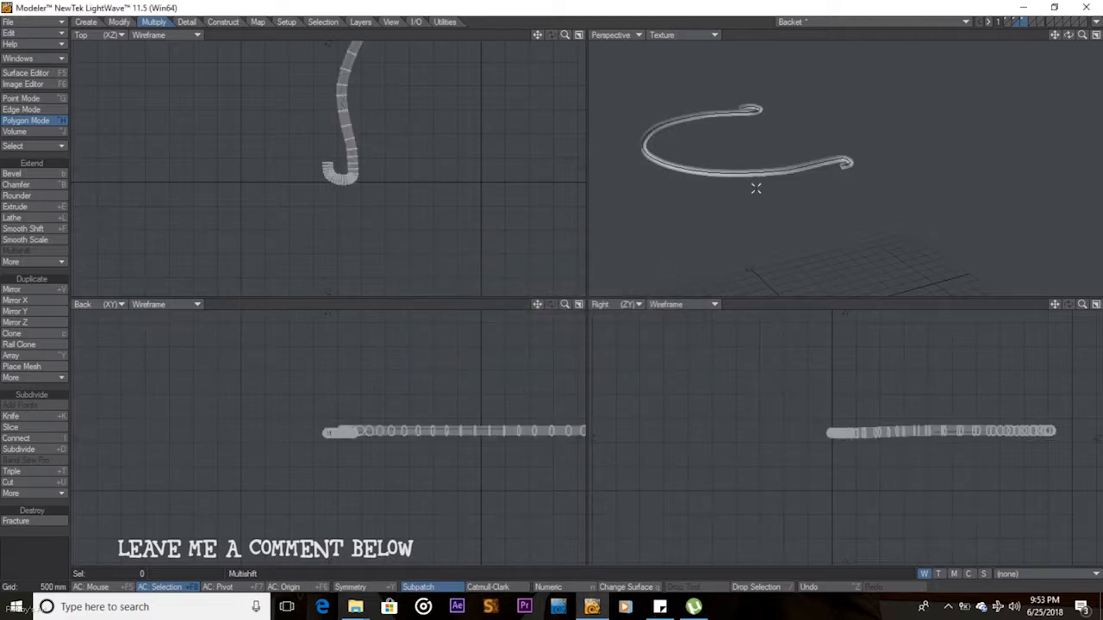
Try to convert the extruded handle to SubPatches
mouse_move(1069, 36)
mouse_down()
mouse_move(1024, 50)
mouse_move(1030, 26)
mouse_move(1070, 37)
mouse_up()
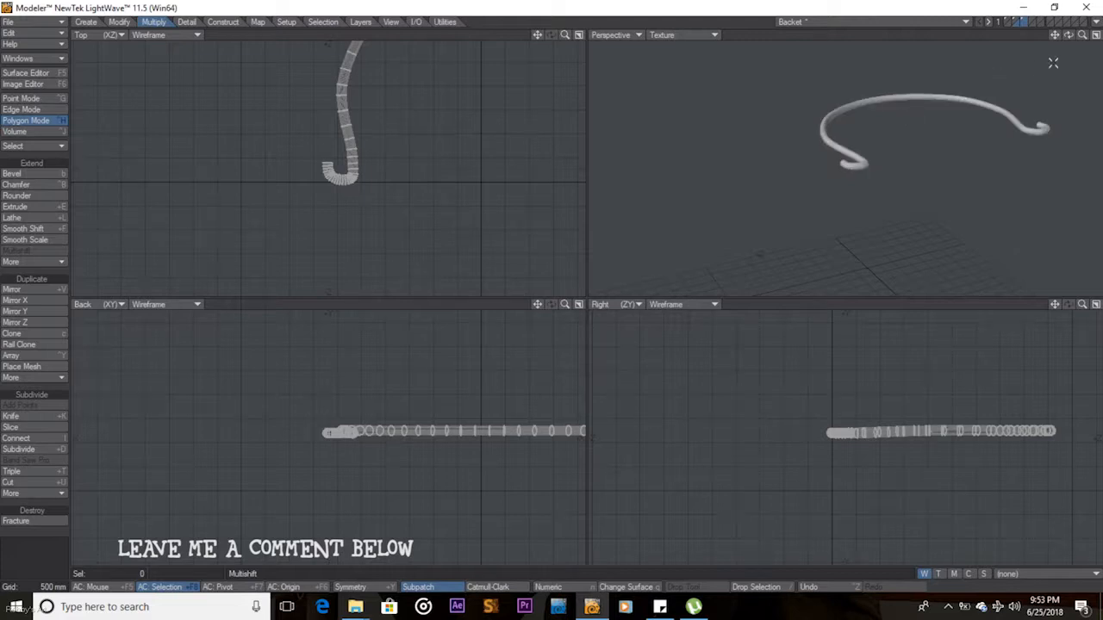
drag(1068, 35, 1069, 49)
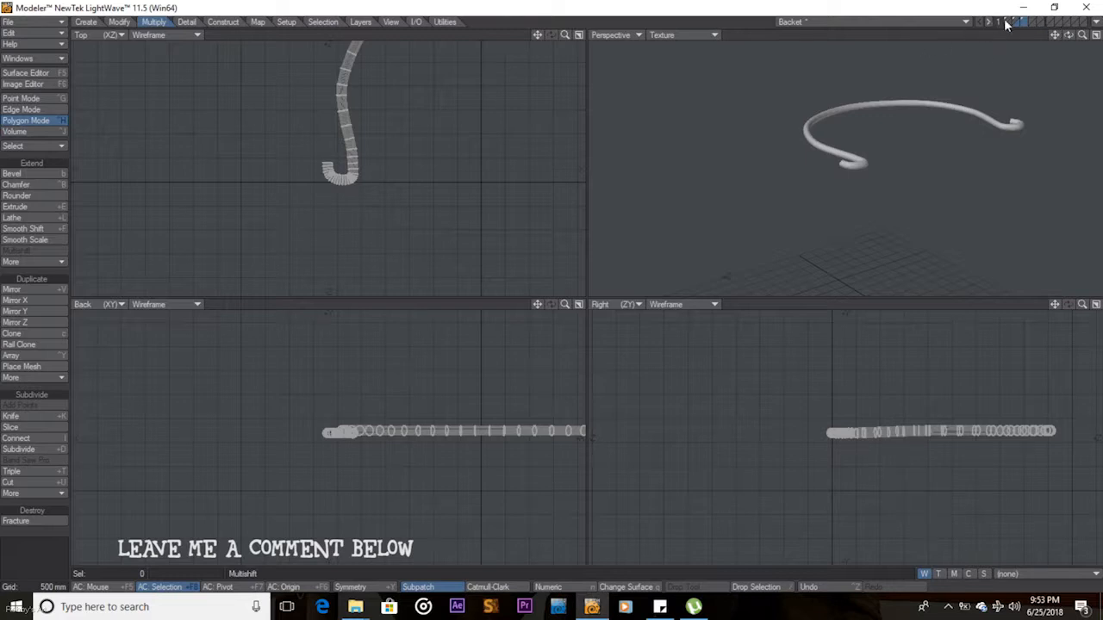
key(Tab)
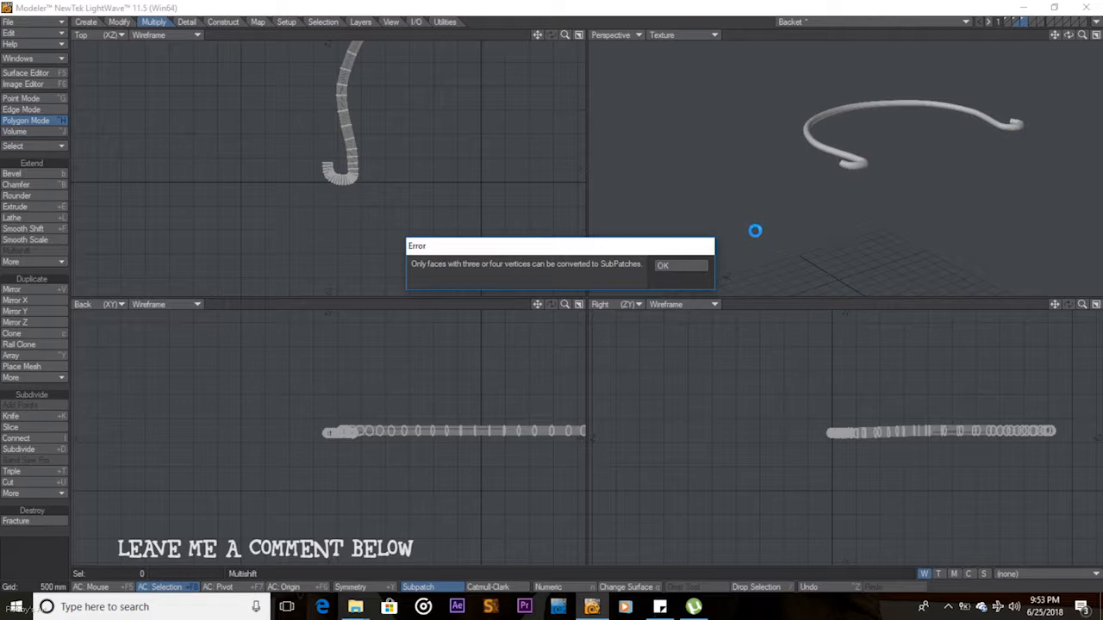
click(681, 267)
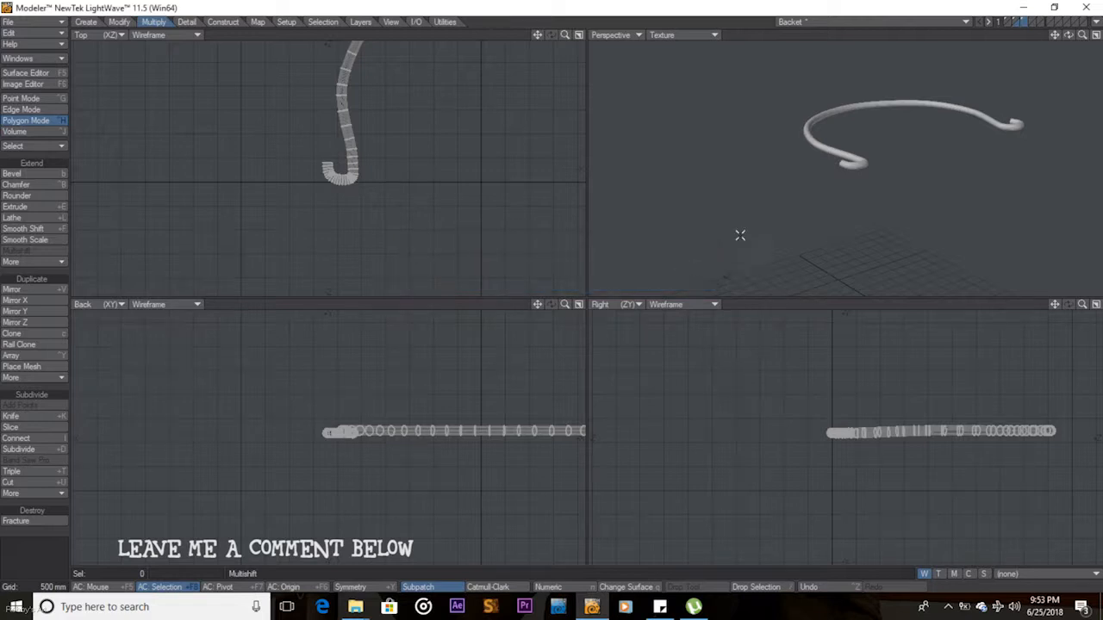
Show the handle, spline and bucket layers together and examine how the hooks sit in the brackets from several angles
drag(1068, 35, 888, 93)
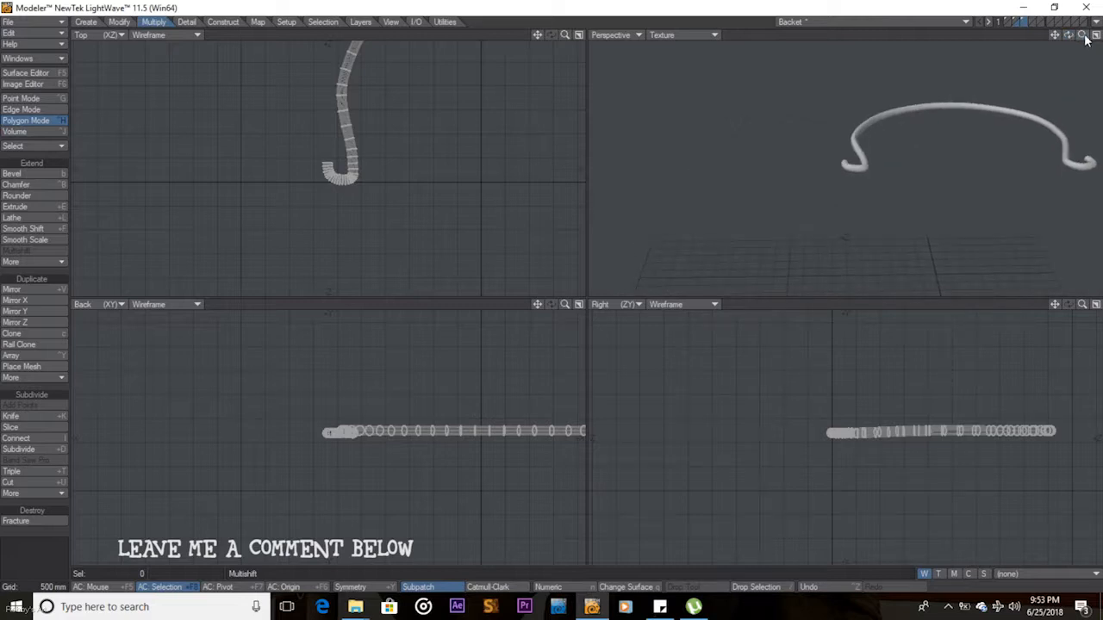
key(a)
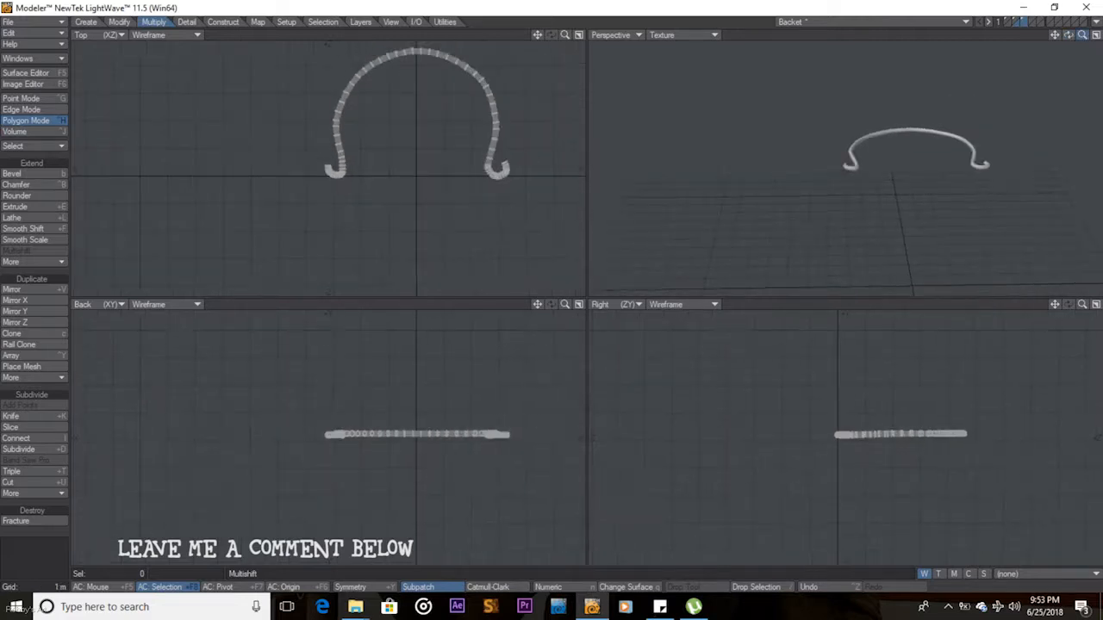
click(1019, 24)
shift+click(1010, 24)
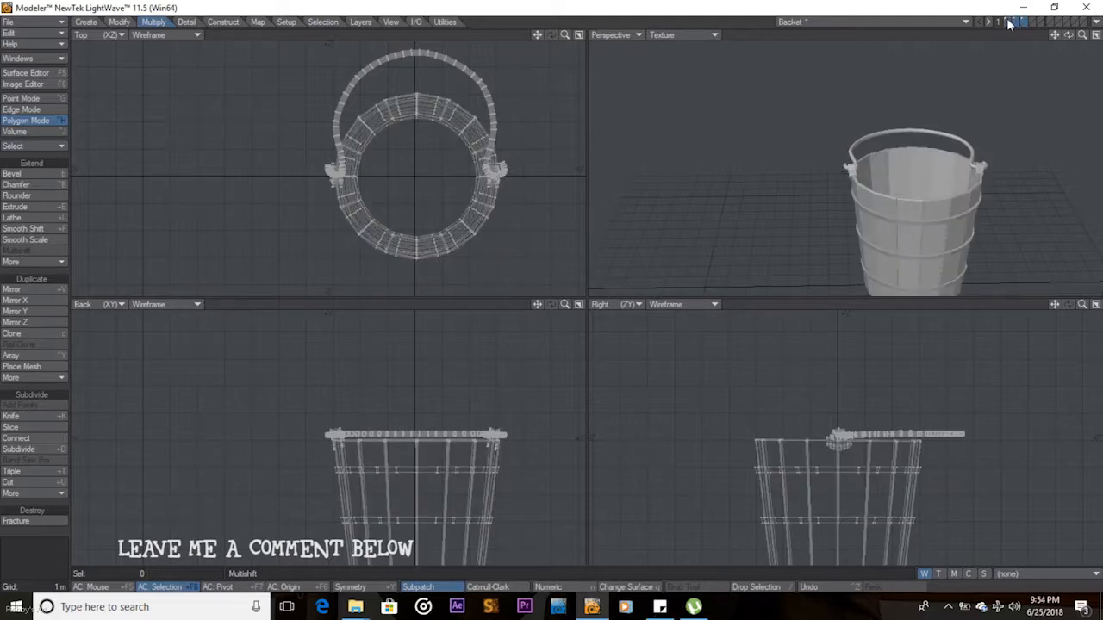
drag(1071, 36, 904, 30)
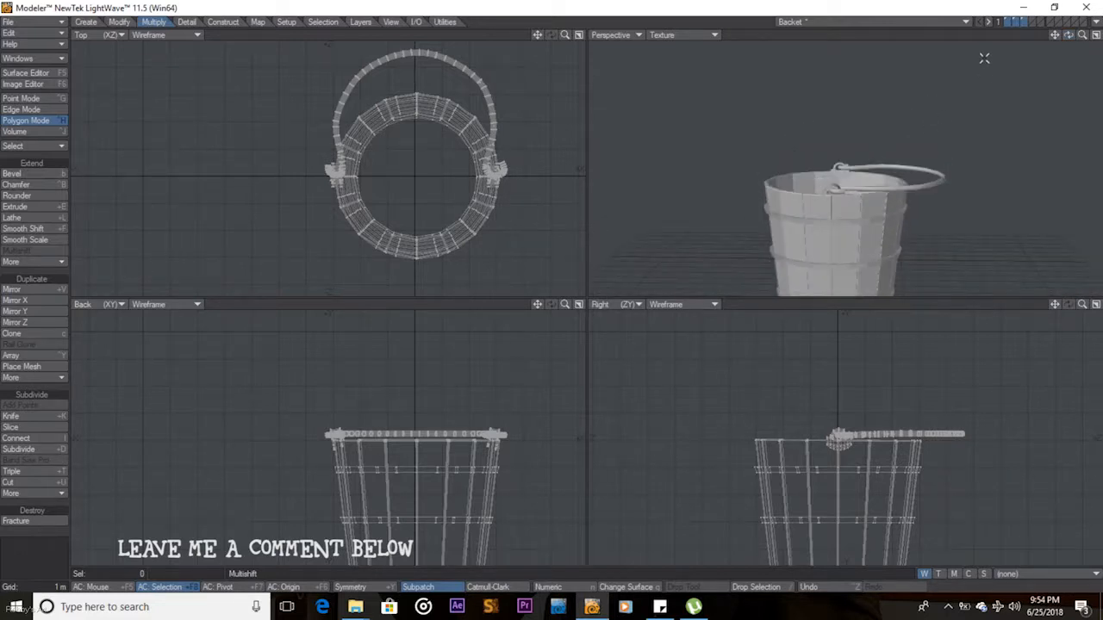
Delete the guide spline, cut the handle from its layer, and paste it into the bucket's layer with nothing left selected
click(1014, 22)
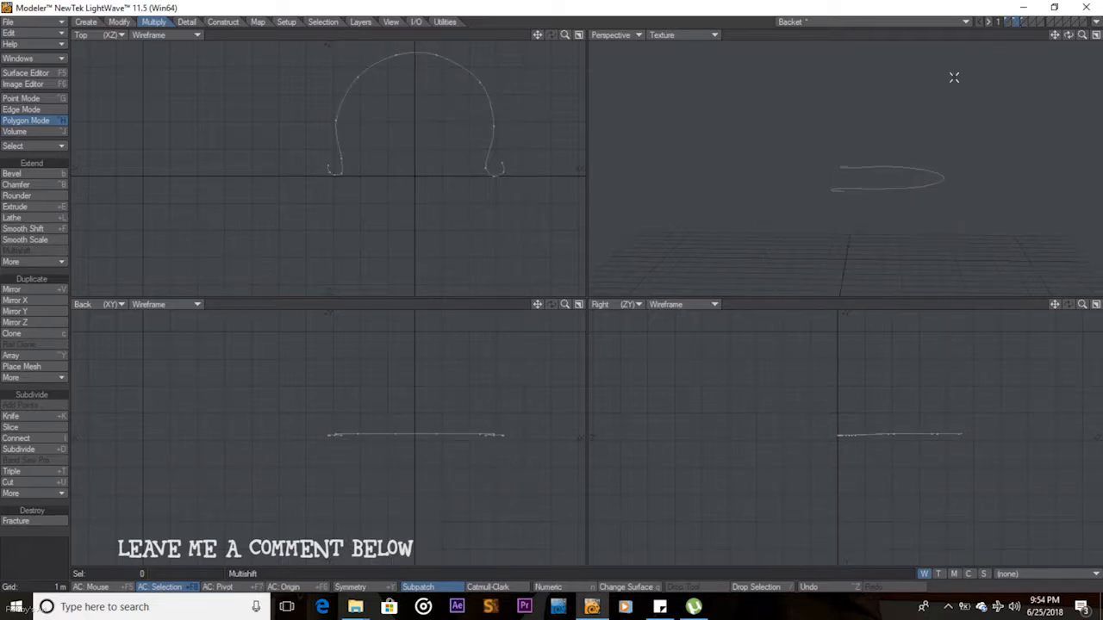
key(Delete)
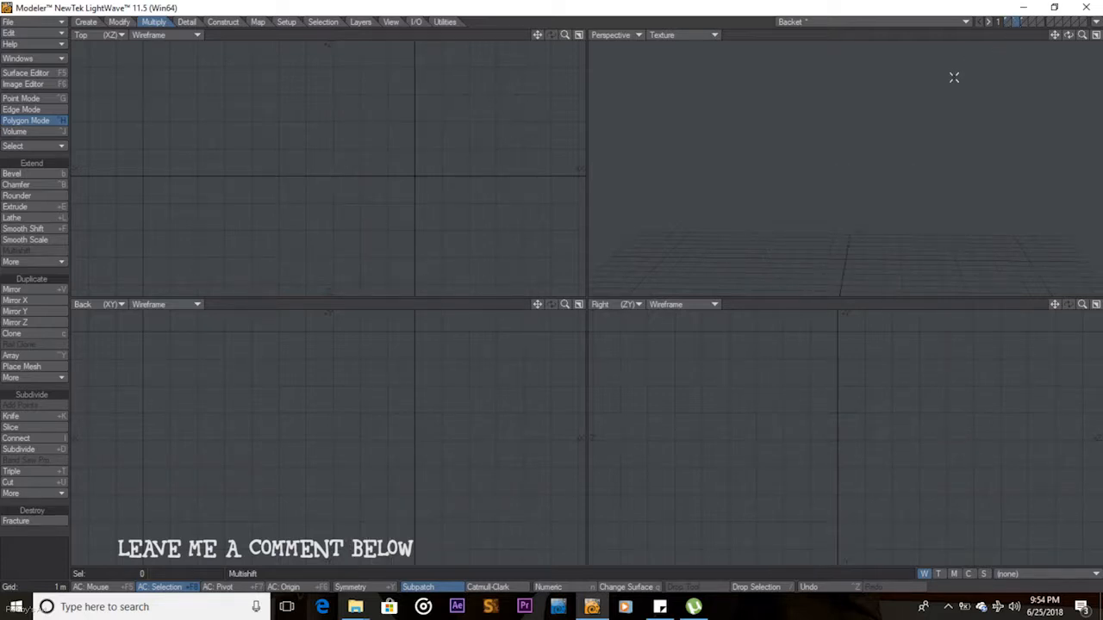
click(1023, 22)
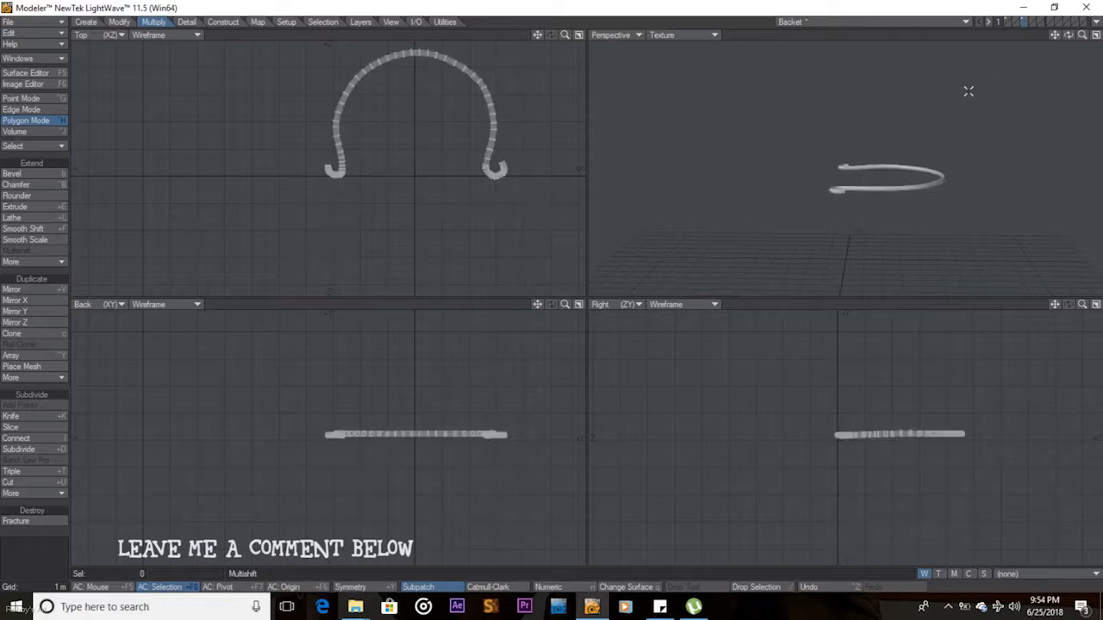
key(Delete)
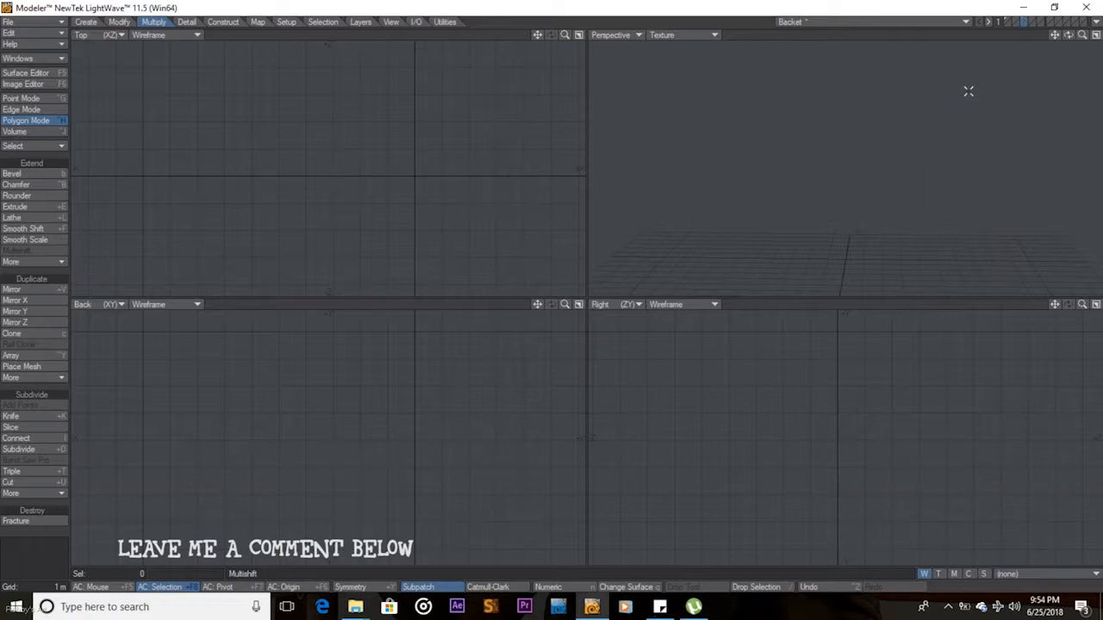
click(1010, 24)
key(ctrl+v)
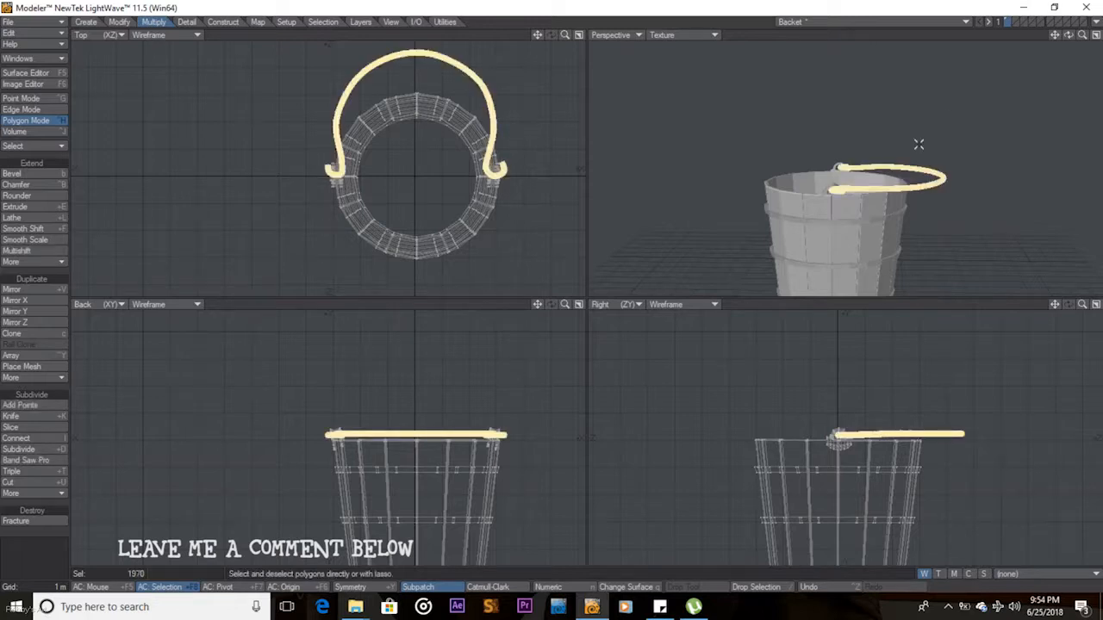
key(ctrl+h)
key(ctrl+h)
key(slash)
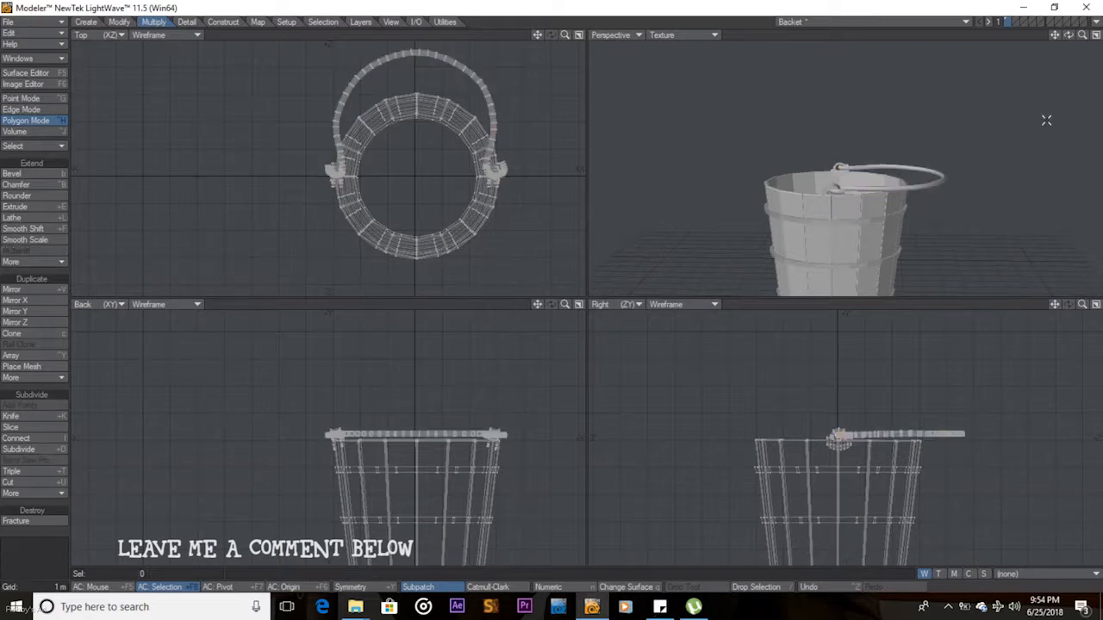
Draw a ball about 400 mm wide near the middle hoop in the empty second layer, with the bucket as background
key(a)
mouse_move(1069, 34)
mouse_down()
mouse_move(1034, 77)
mouse_move(1064, 44)
mouse_up()
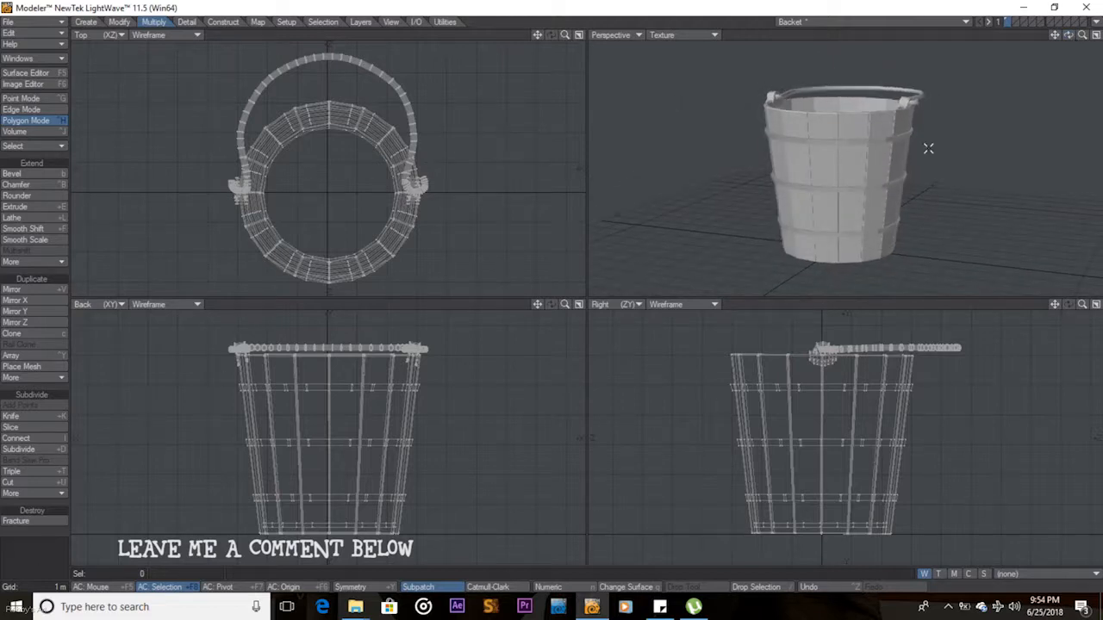
mouse_move(1082, 35)
mouse_down()
mouse_move(1096, 53)
mouse_move(1087, 36)
mouse_up()
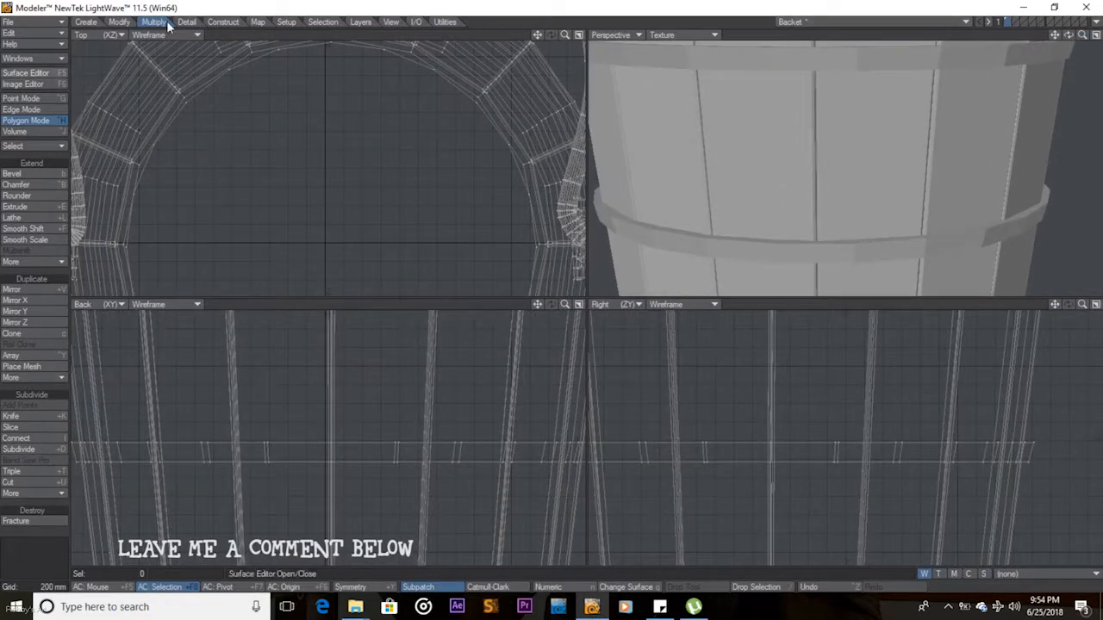
click(1016, 23)
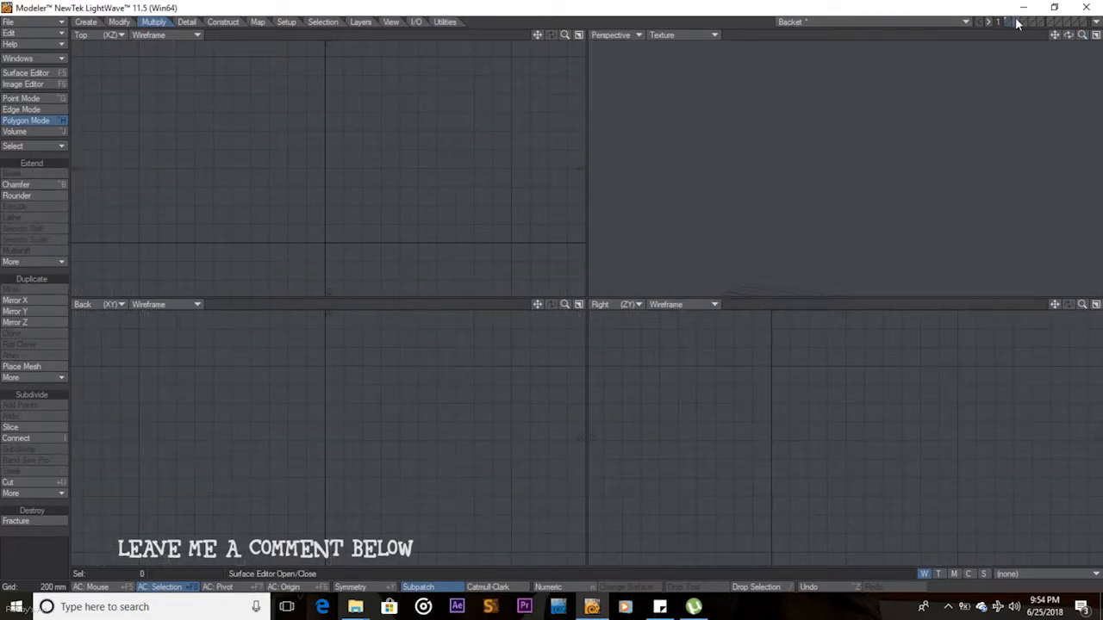
click(1008, 26)
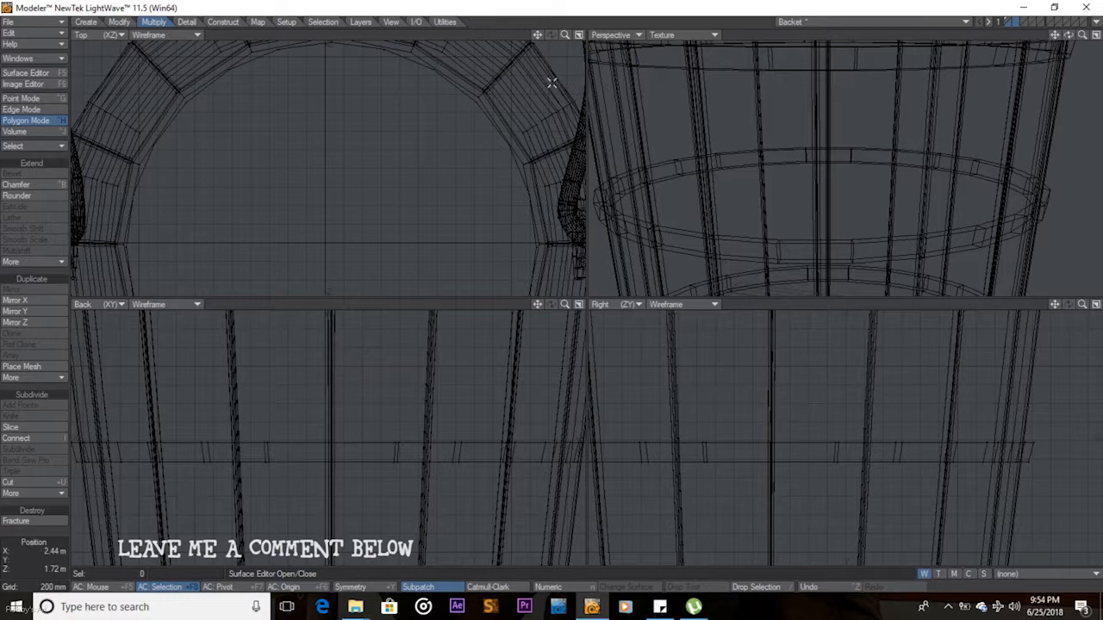
click(86, 21)
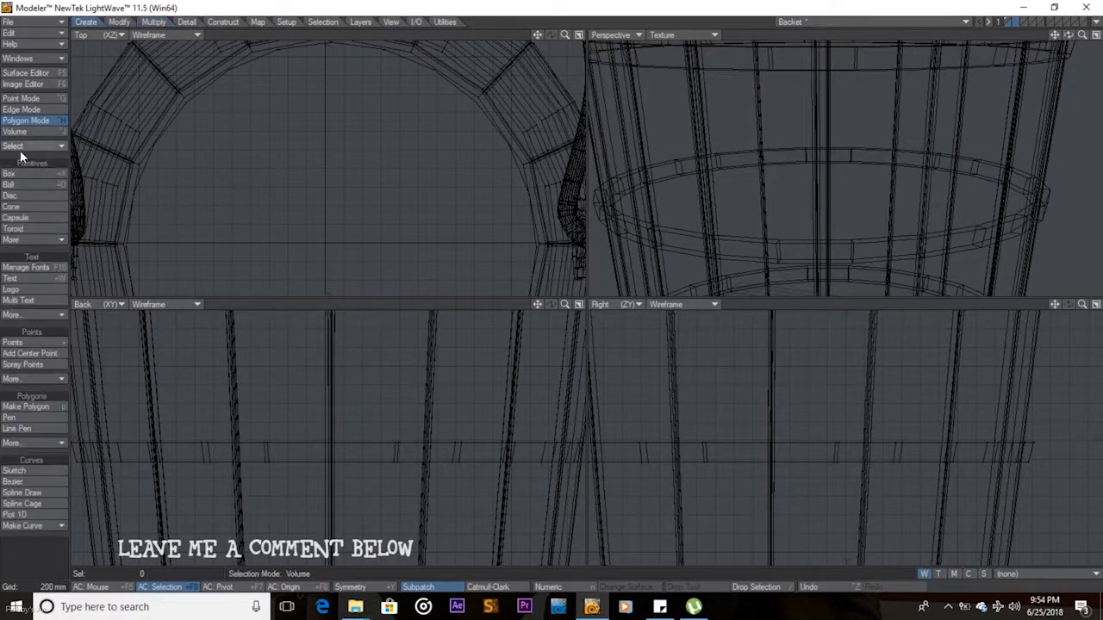
click(17, 186)
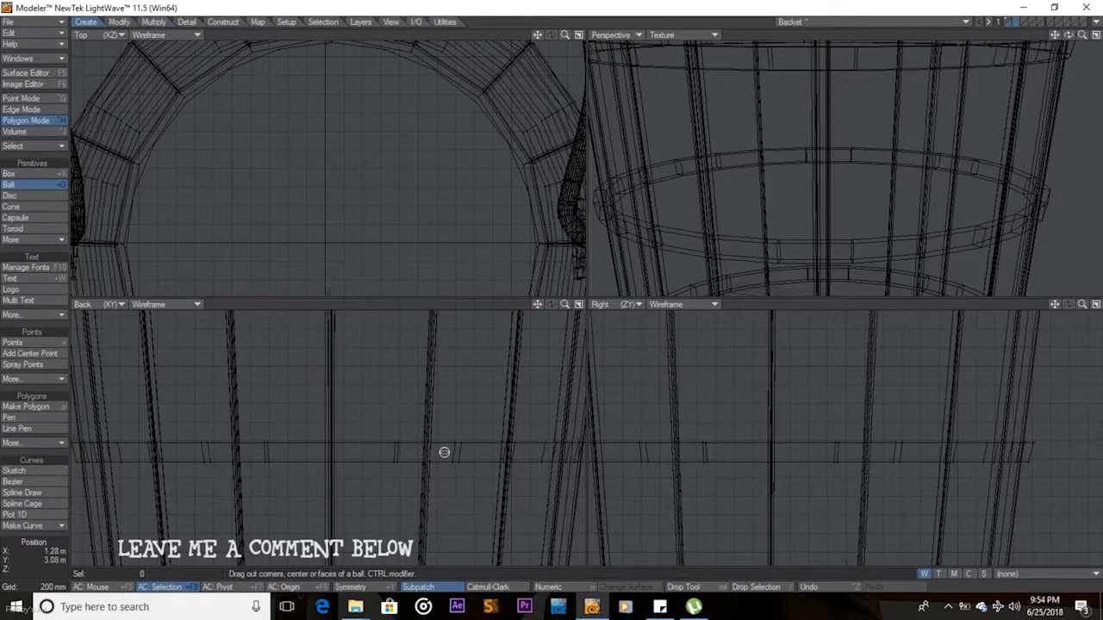
drag(375, 425, 399, 447)
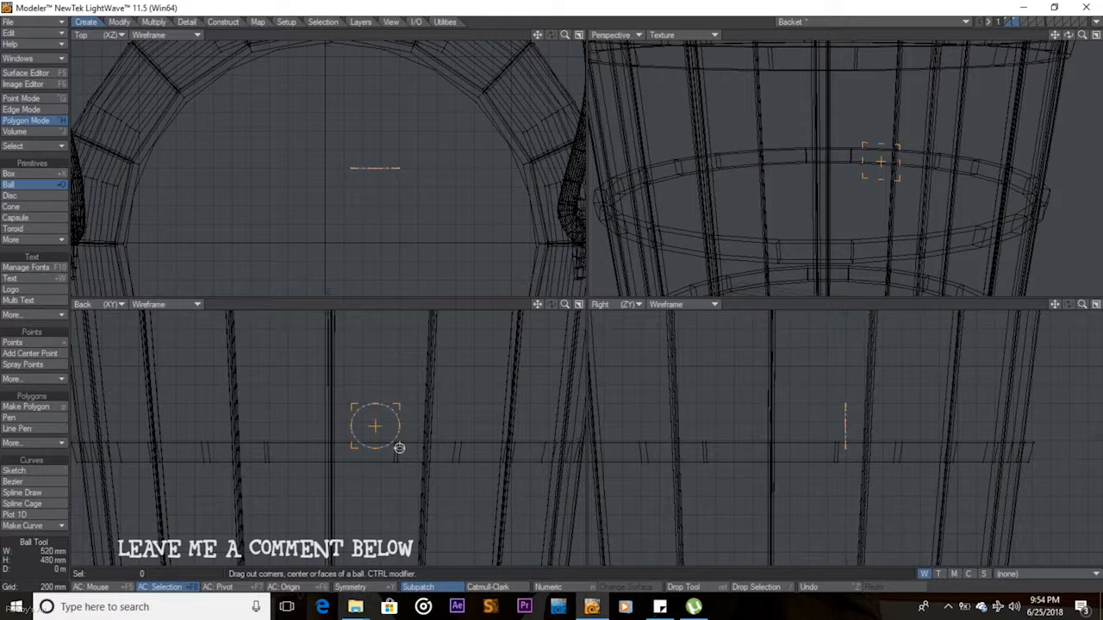
drag(388, 152, 393, 152)
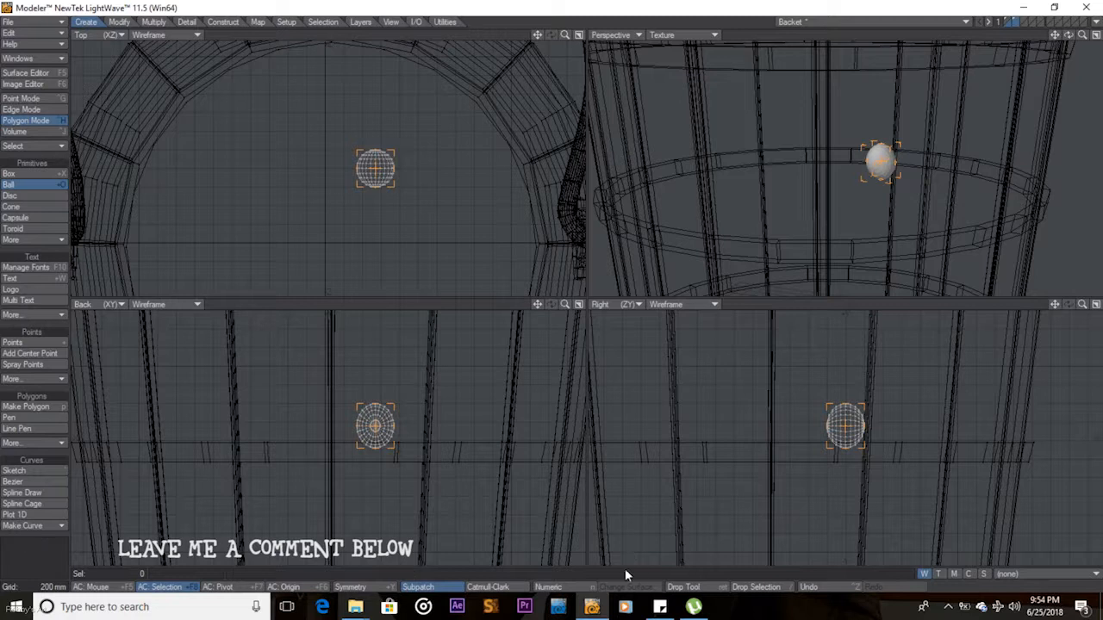
Set the ball's Y and Z radii to 200 mm, with 12 sides and 6 segments, and finish it
click(548, 587)
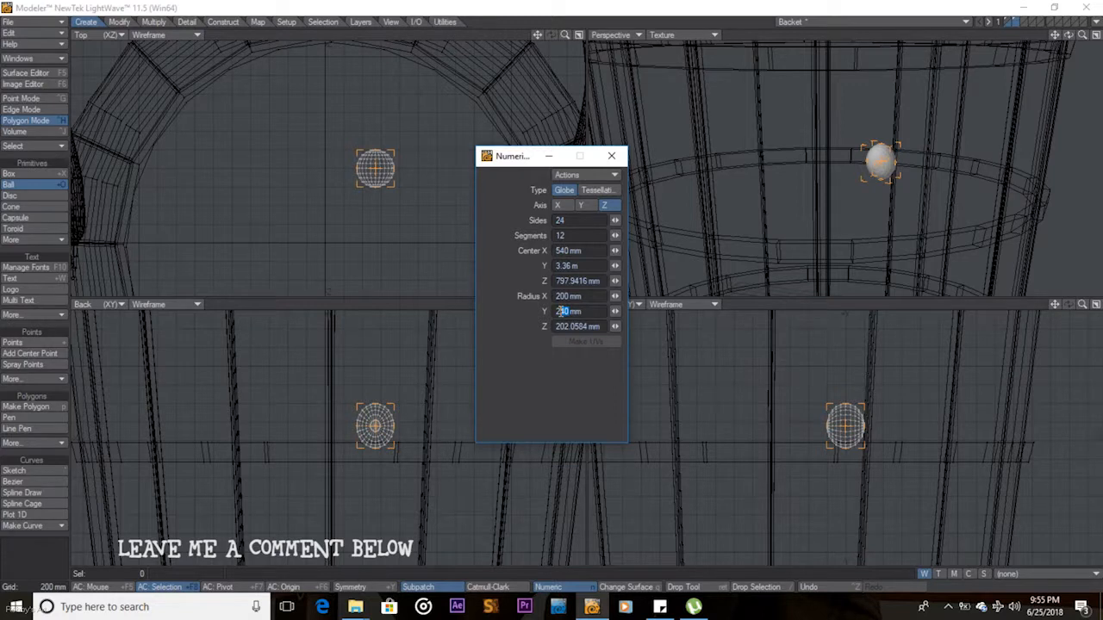
drag(556, 326, 586, 327)
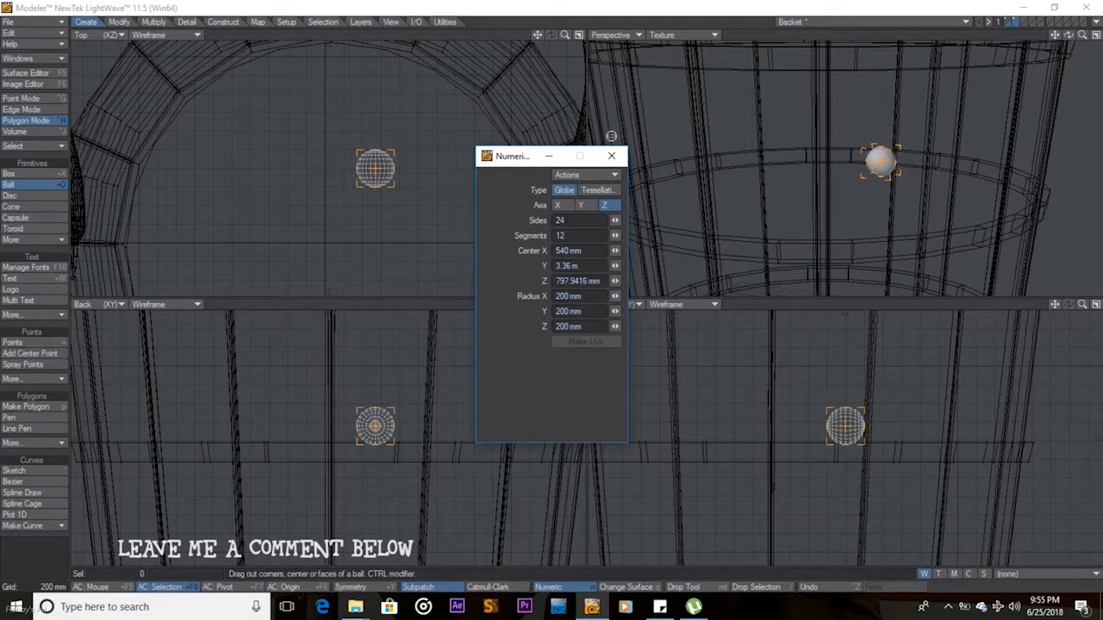
click(582, 223)
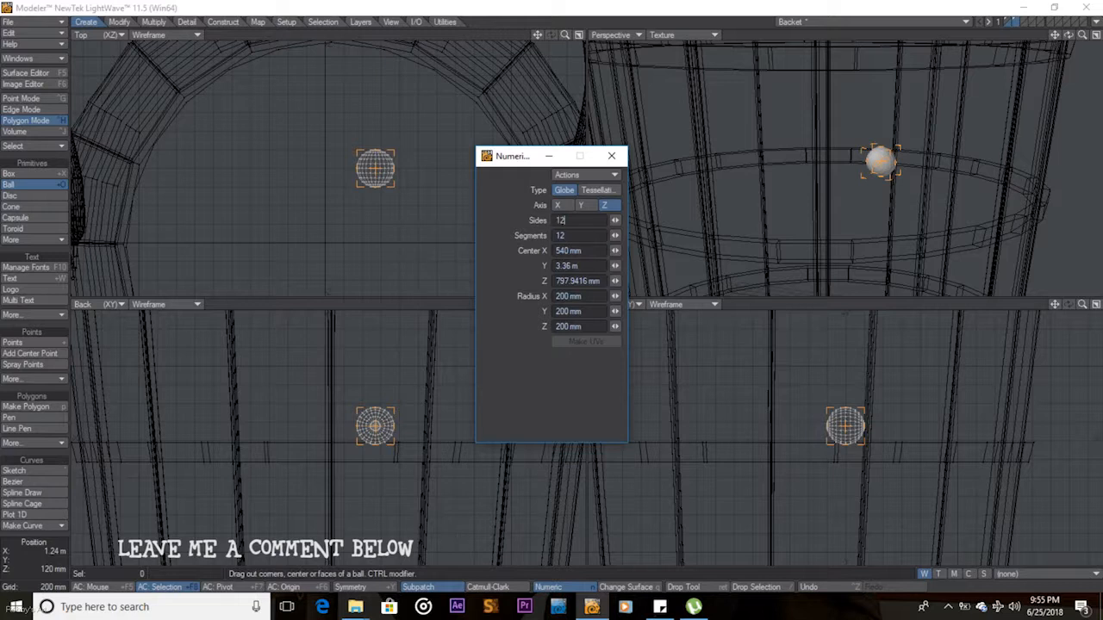
key(Tab)
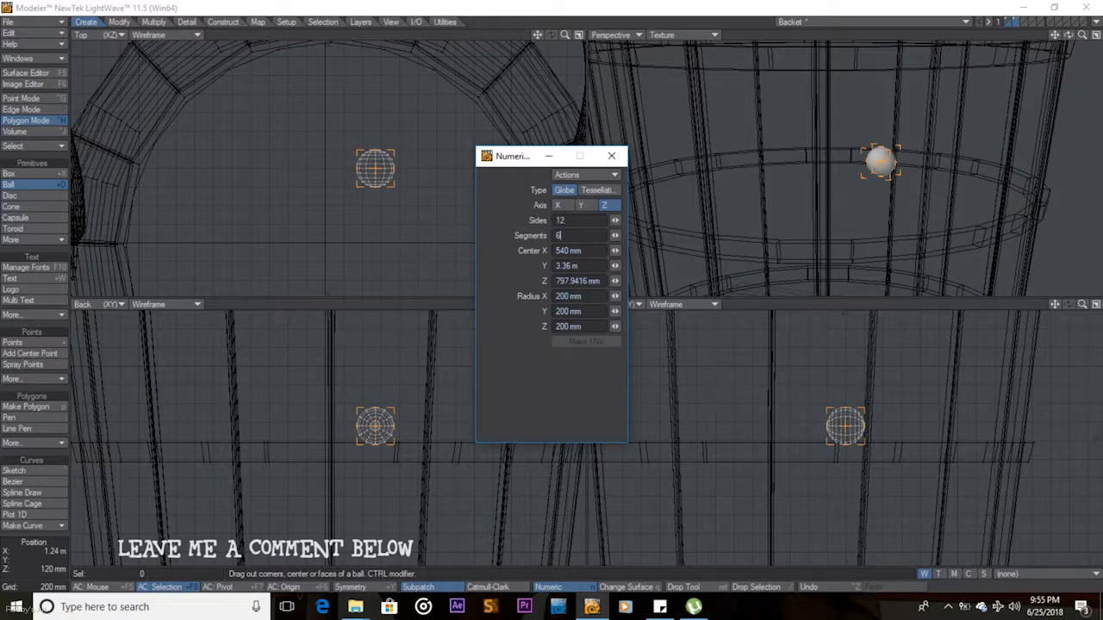
click(611, 156)
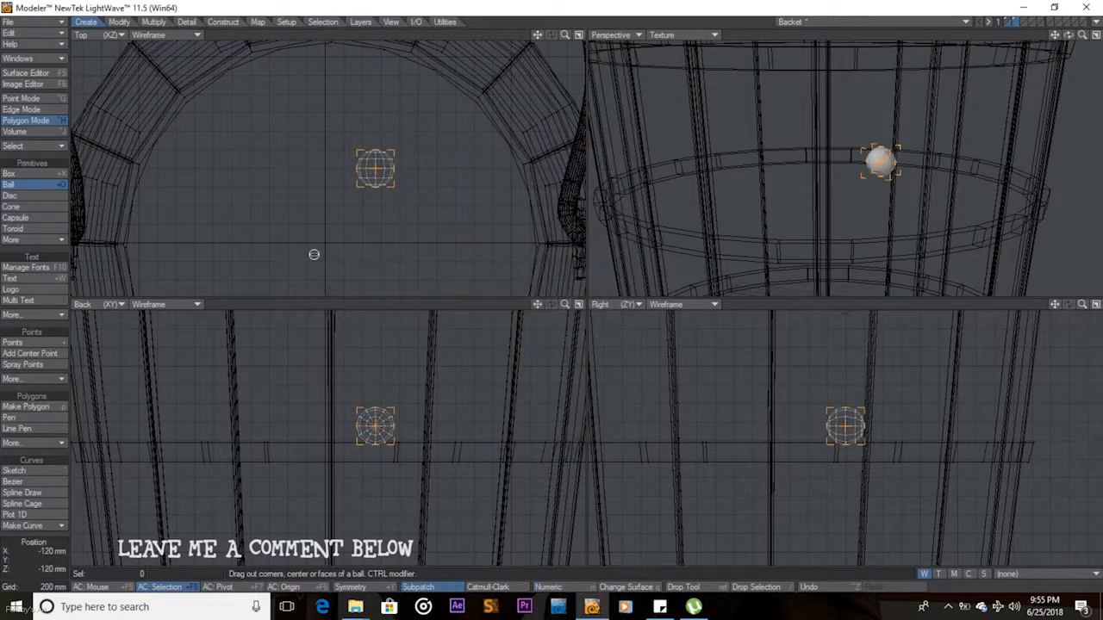
key(space)
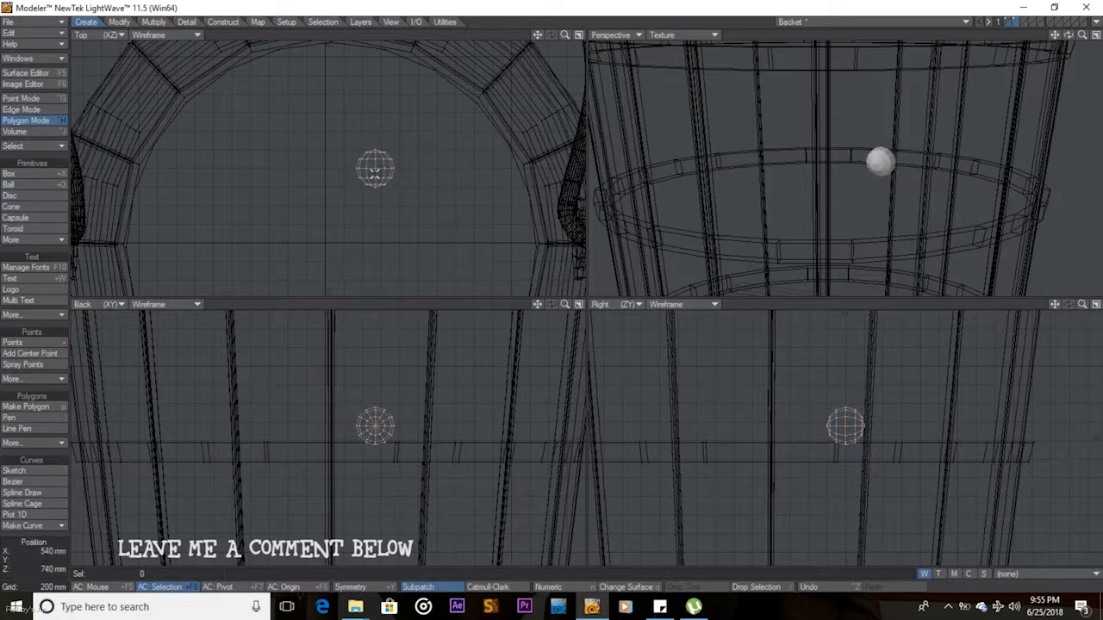
Delete the ball's positive Z half and move the remaining dome to the bucket's negative Z side at the middle hoop
mouse_move(339, 174)
right_down()
mouse_move(457, 113)
mouse_move(397, 172)
right_up()
key(Delete)
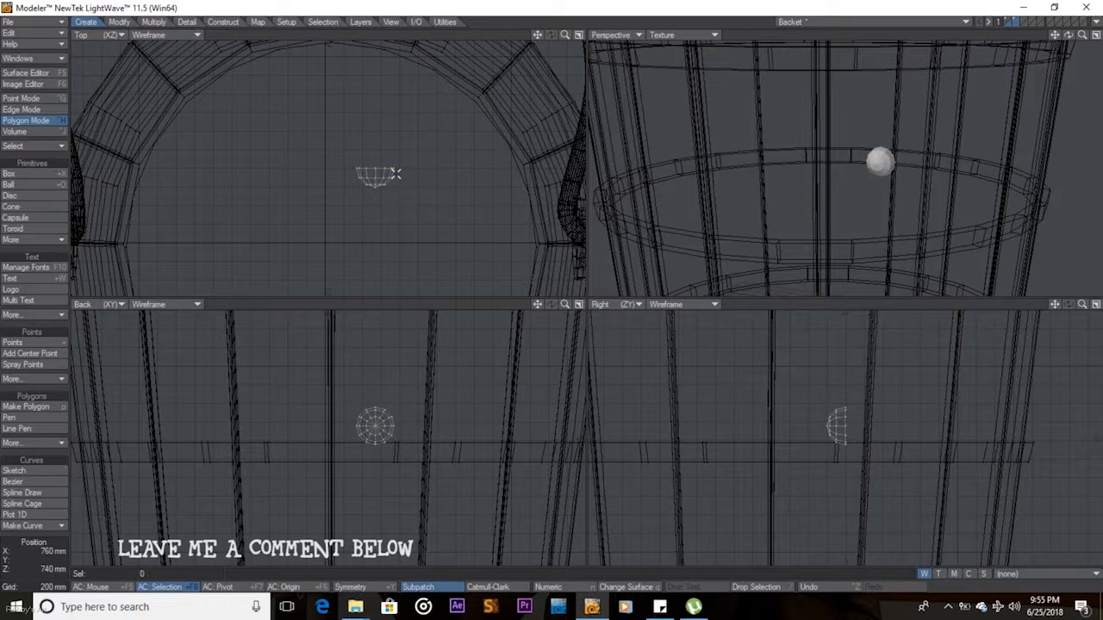
mouse_move(564, 34)
mouse_down()
mouse_move(528, 34)
mouse_move(552, 0)
mouse_move(570, 22)
mouse_up()
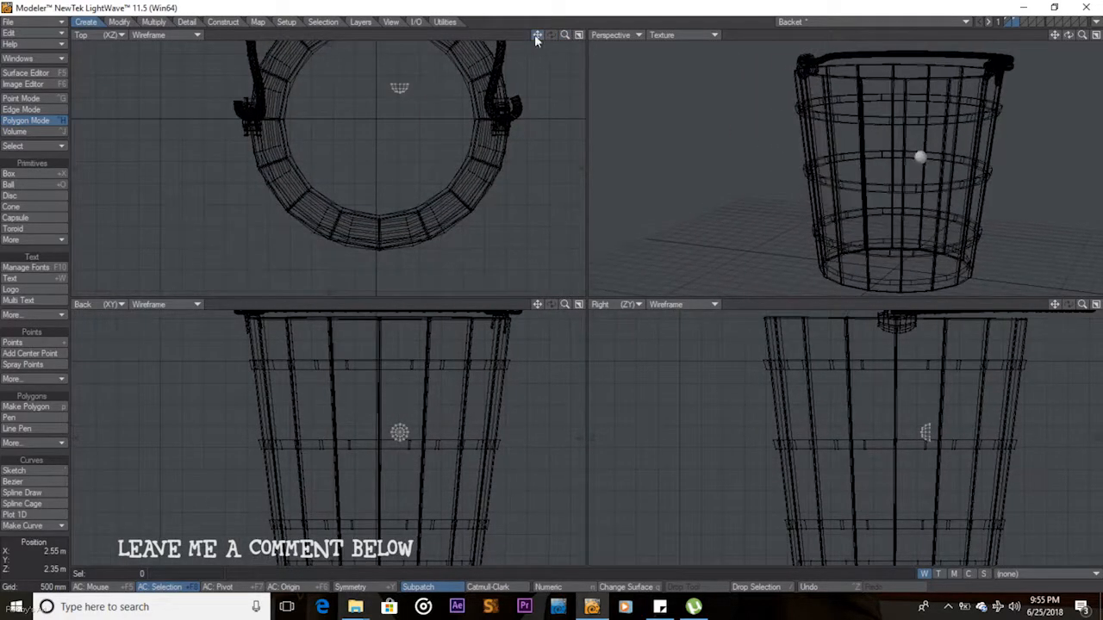
key(t)
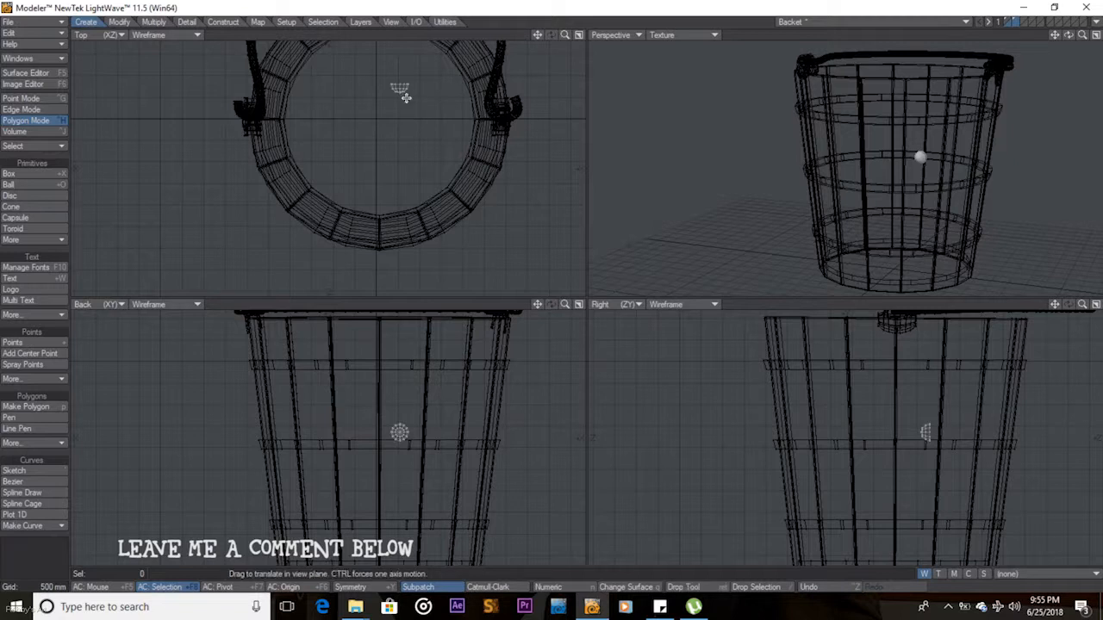
drag(404, 102, 398, 219)
drag(378, 423, 383, 434)
Scale the dome down to fit within the hoop's height and move it along the hoop toward negative X in the Back view
drag(565, 307, 647, 306)
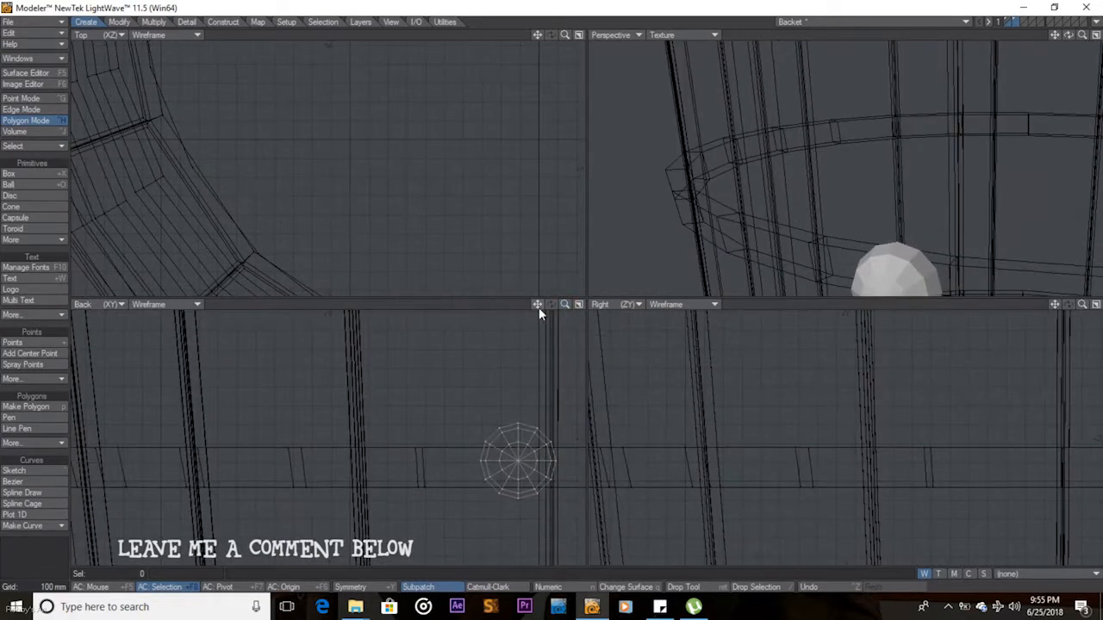
key(a)
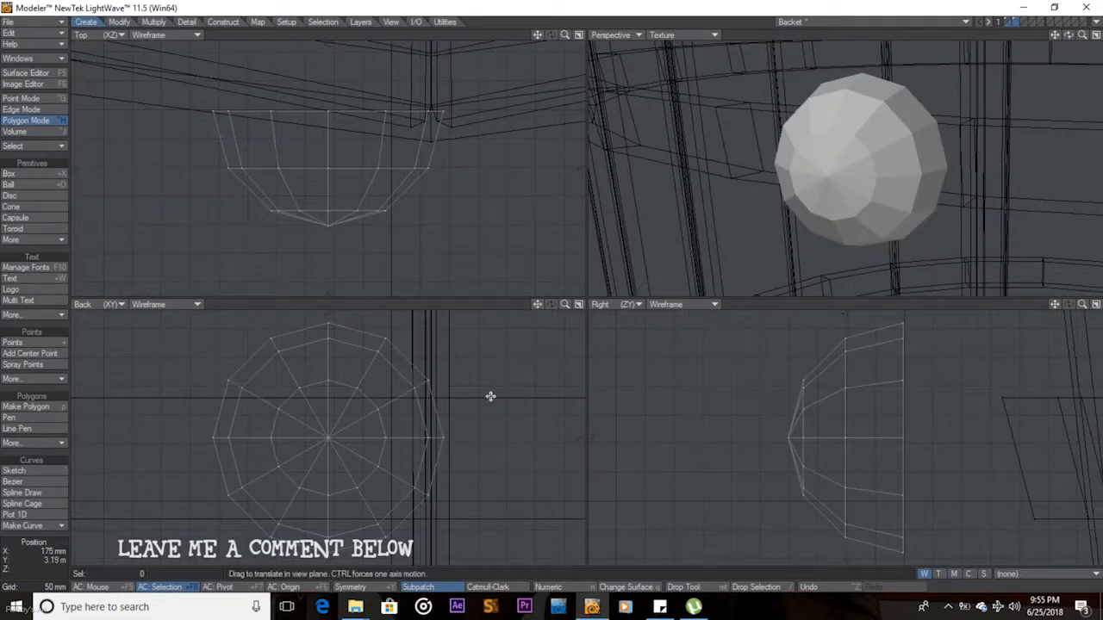
drag(566, 306, 508, 306)
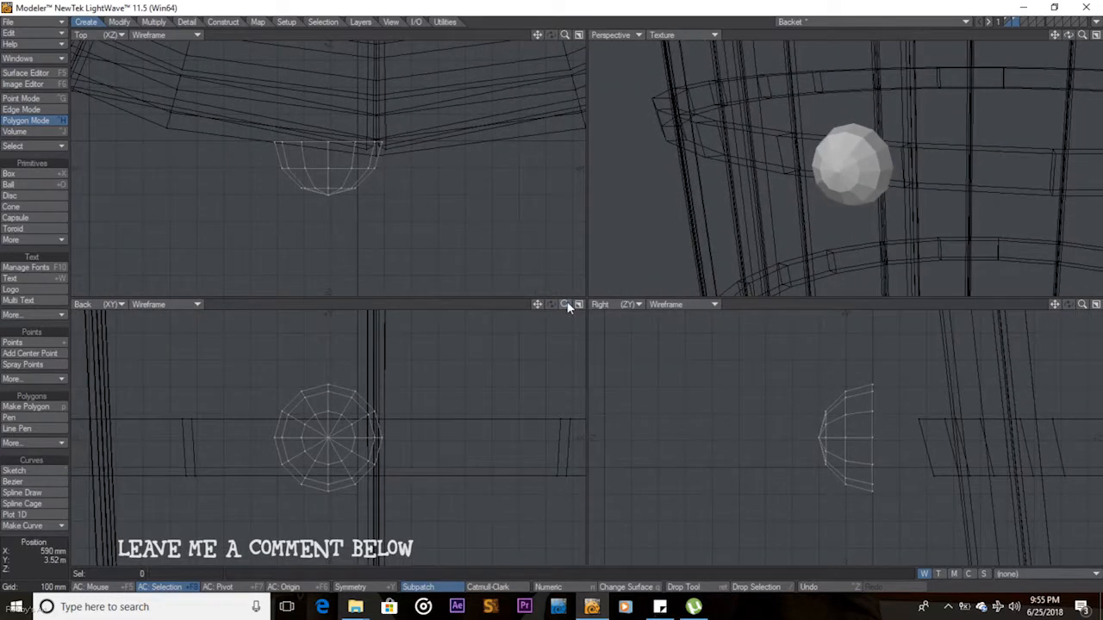
key(shift+h)
drag(328, 423, 227, 445)
key(t)
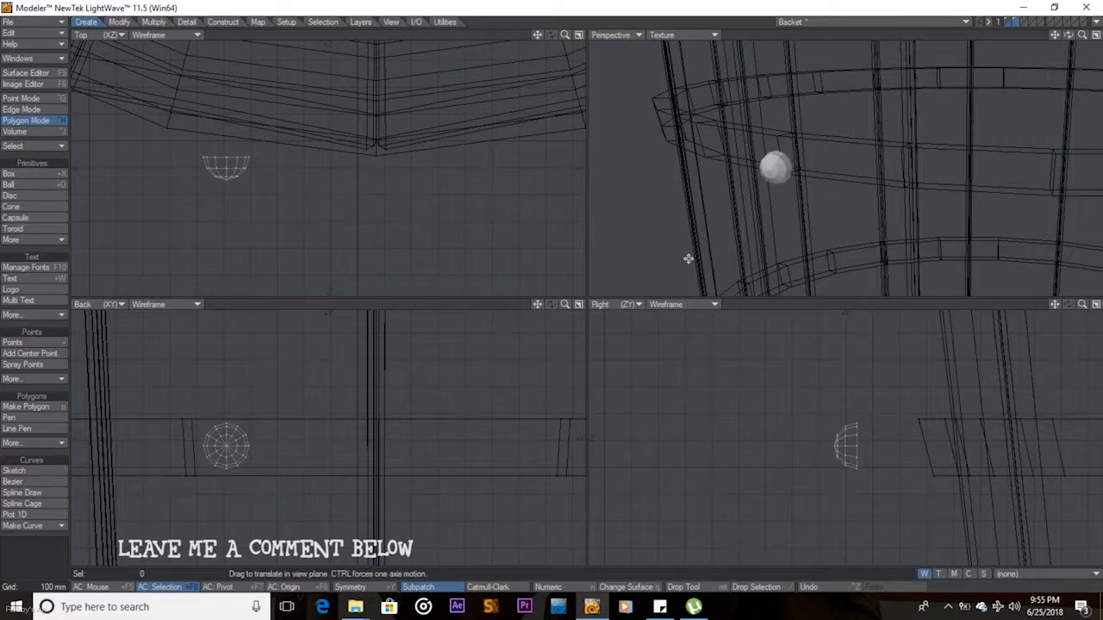
Move the dome against the middle hoop in the Right view and tilt it to match the hoop's slope
drag(878, 473, 939, 485)
key(y)
mouse_move(931, 441)
mouse_down()
mouse_move(957, 442)
mouse_move(932, 448)
mouse_up()
key(t)
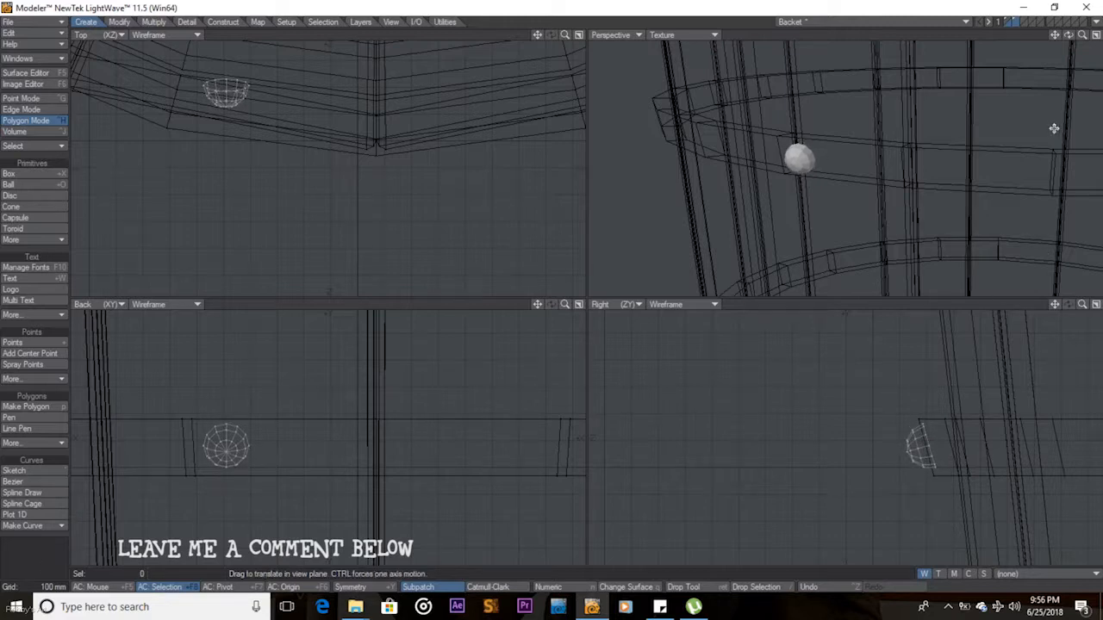
Duplicate the dome twice along the middle hoop toward positive X in the Back view
drag(1083, 35, 1025, 38)
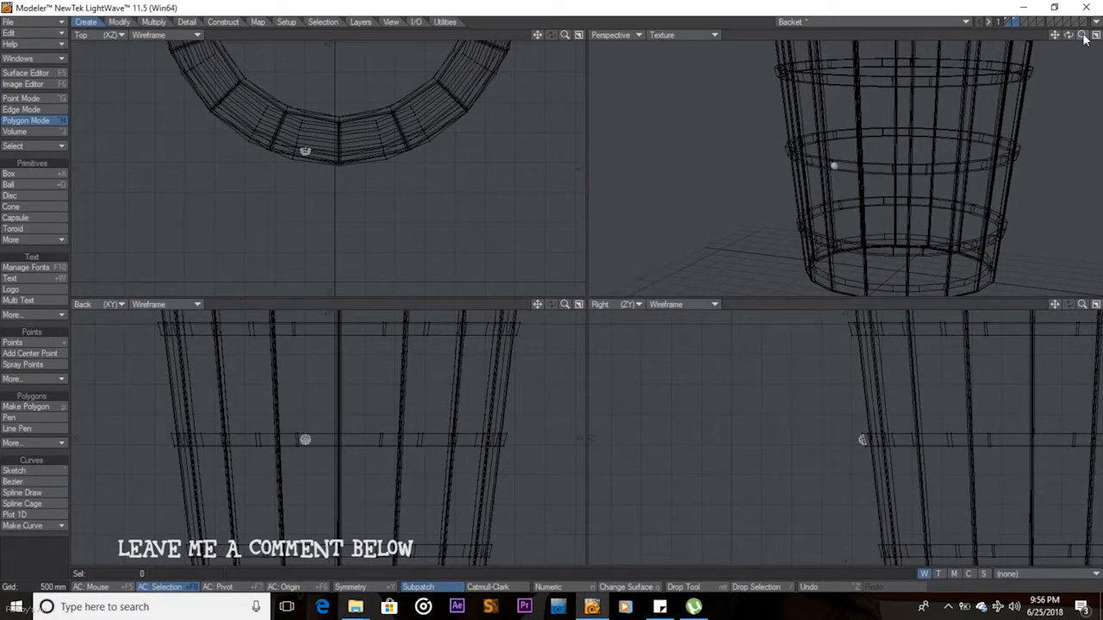
key(t)
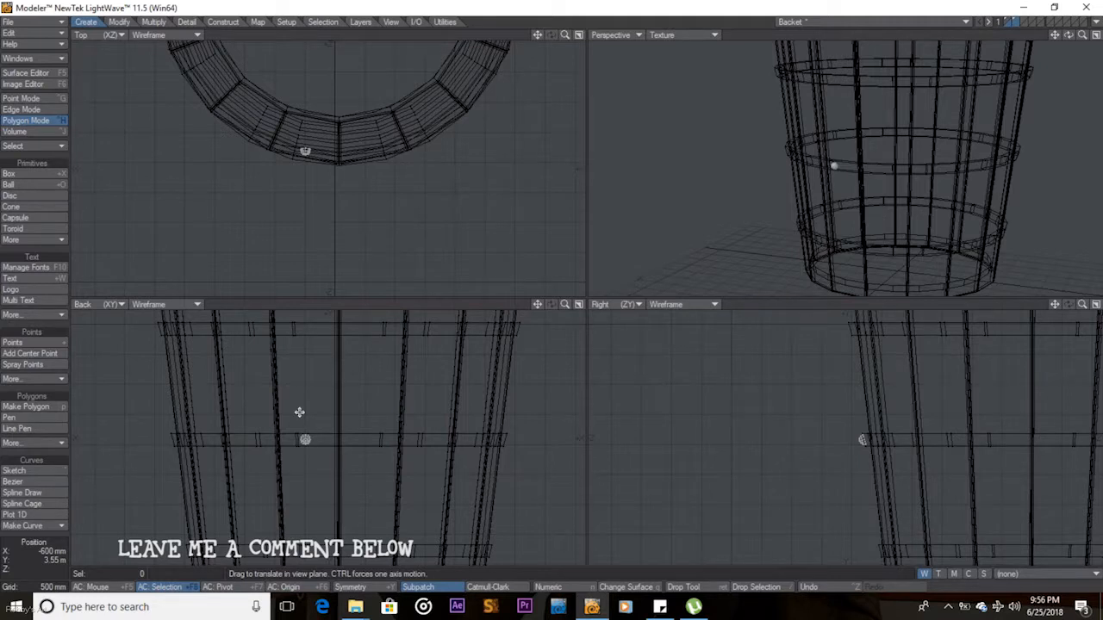
key(shift+apostrophe)
key(t)
drag(334, 440, 404, 439)
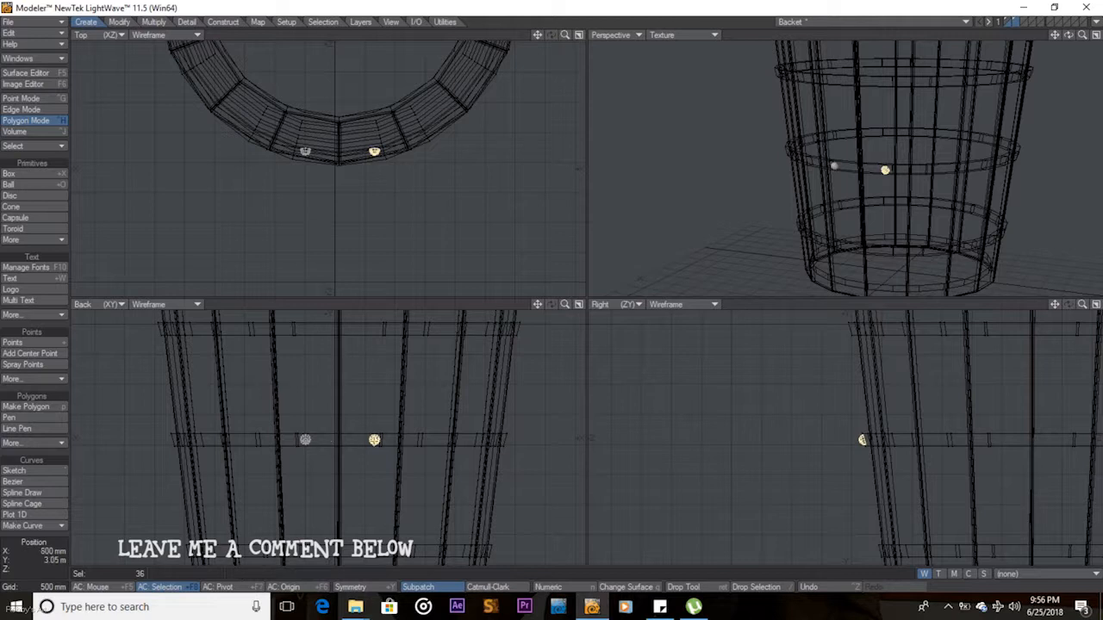
drag(399, 438, 428, 439)
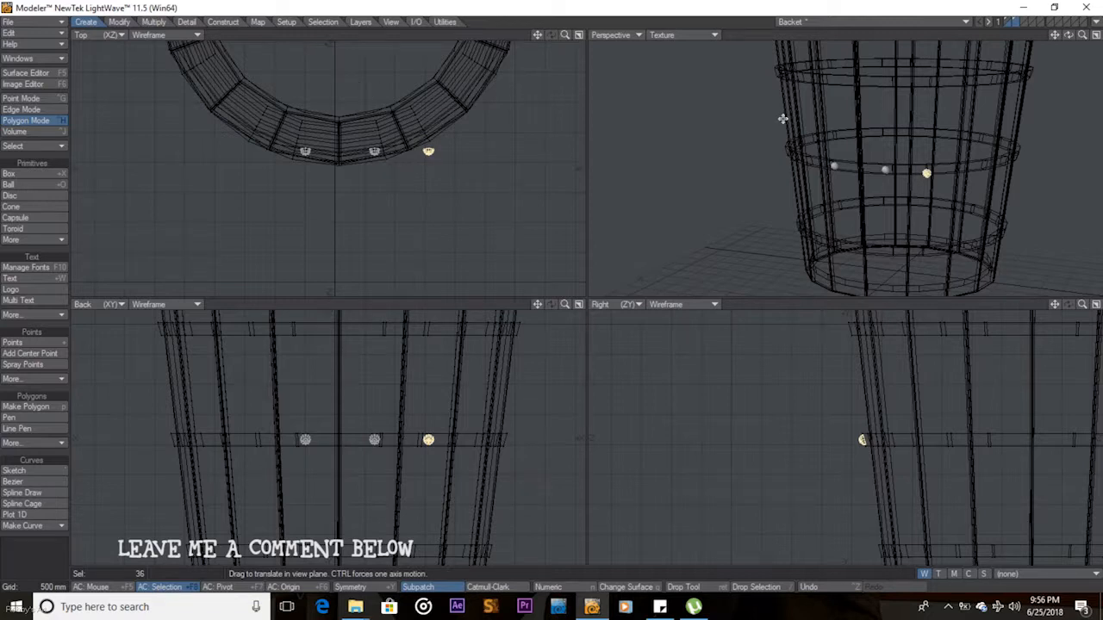
Move the third dome toward positive Z to the hoop and rotate it in the Top view to face outward
drag(1070, 39, 1002, 46)
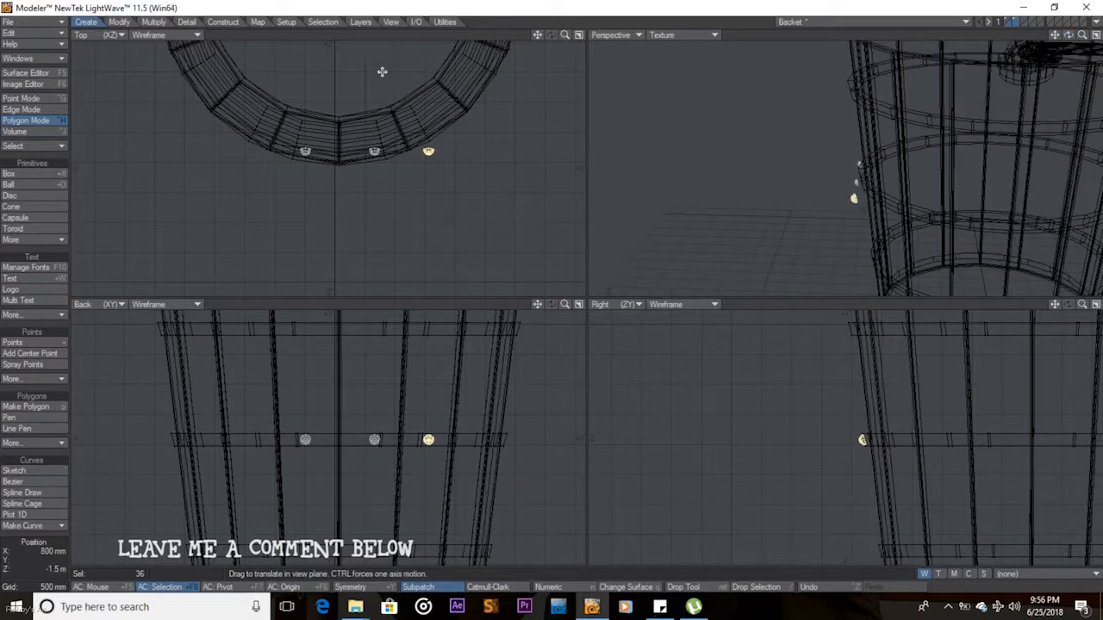
drag(862, 441, 894, 440)
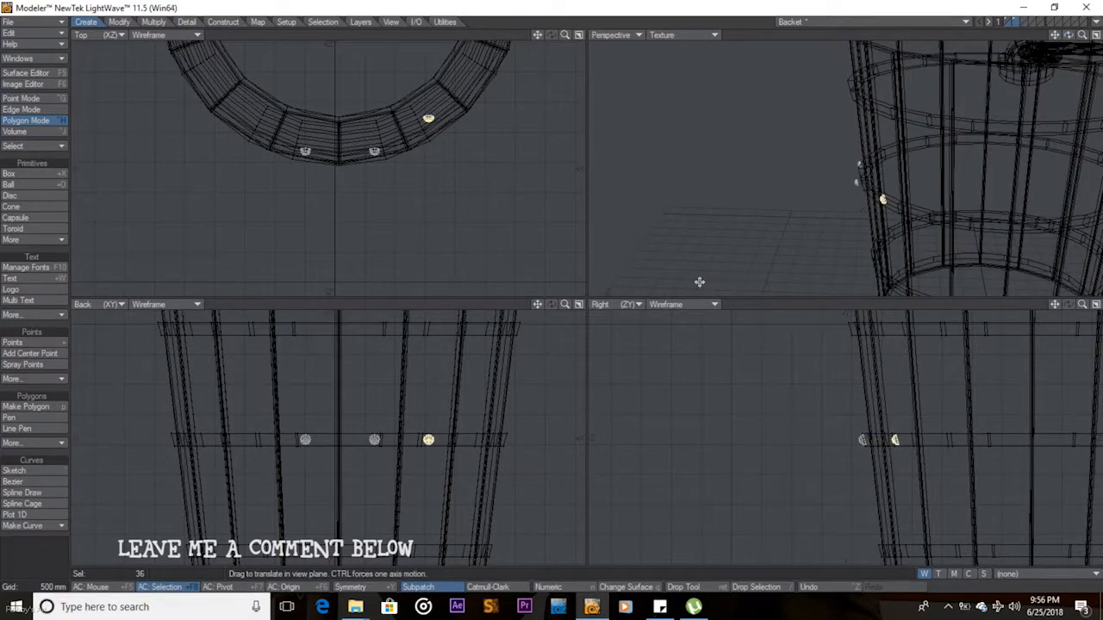
drag(569, 37, 554, 36)
key(shift+a)
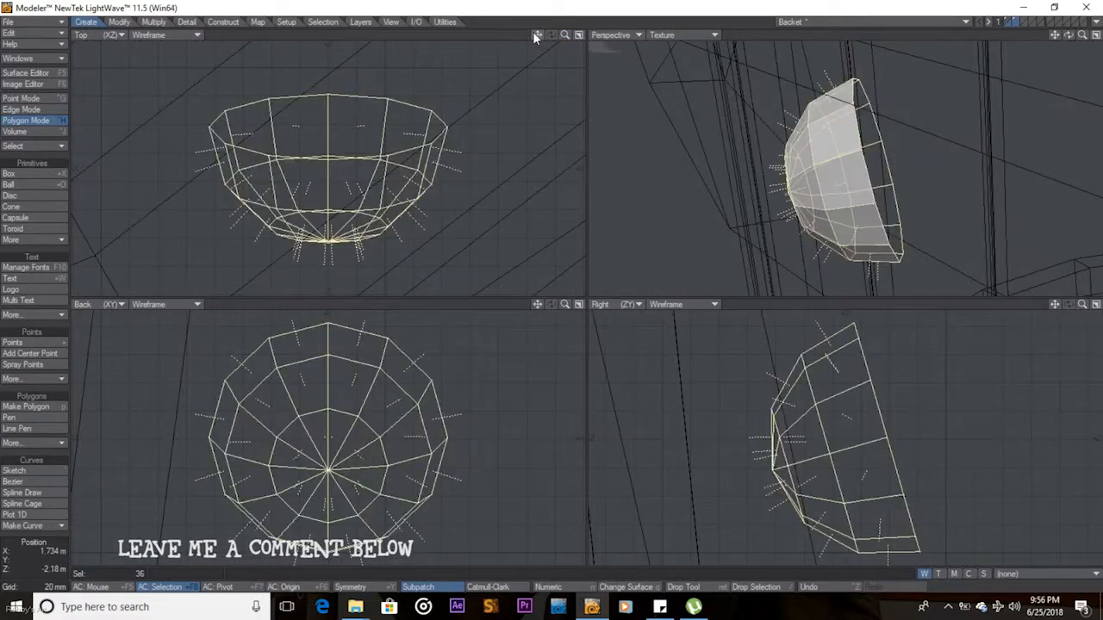
mouse_move(566, 34)
mouse_down()
mouse_move(582, 32)
mouse_move(566, 32)
mouse_up()
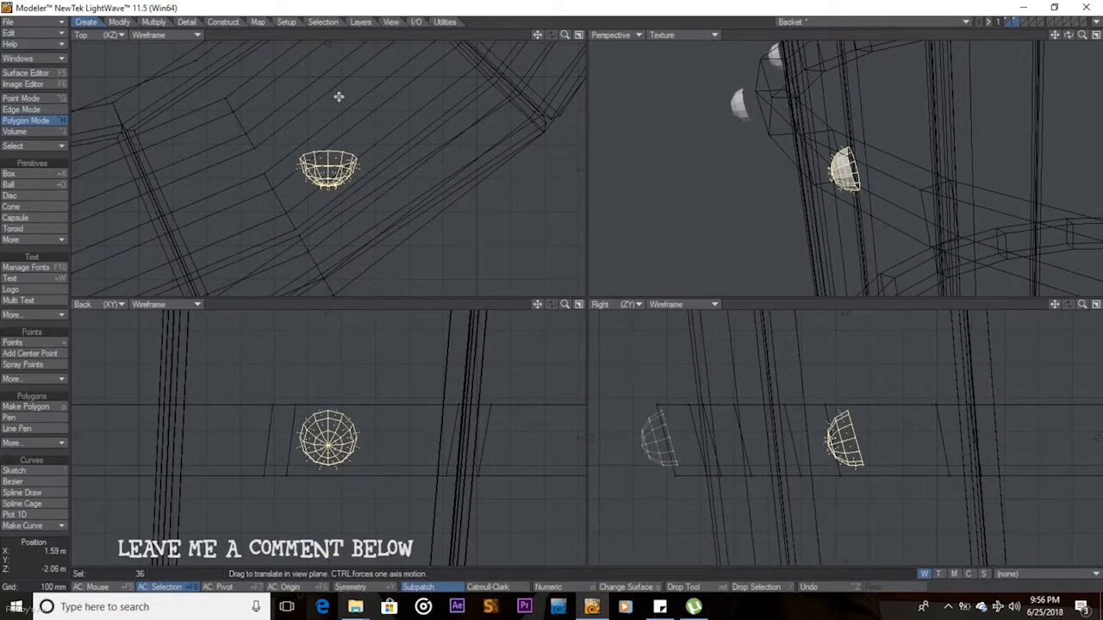
key(y)
drag(334, 159, 321, 160)
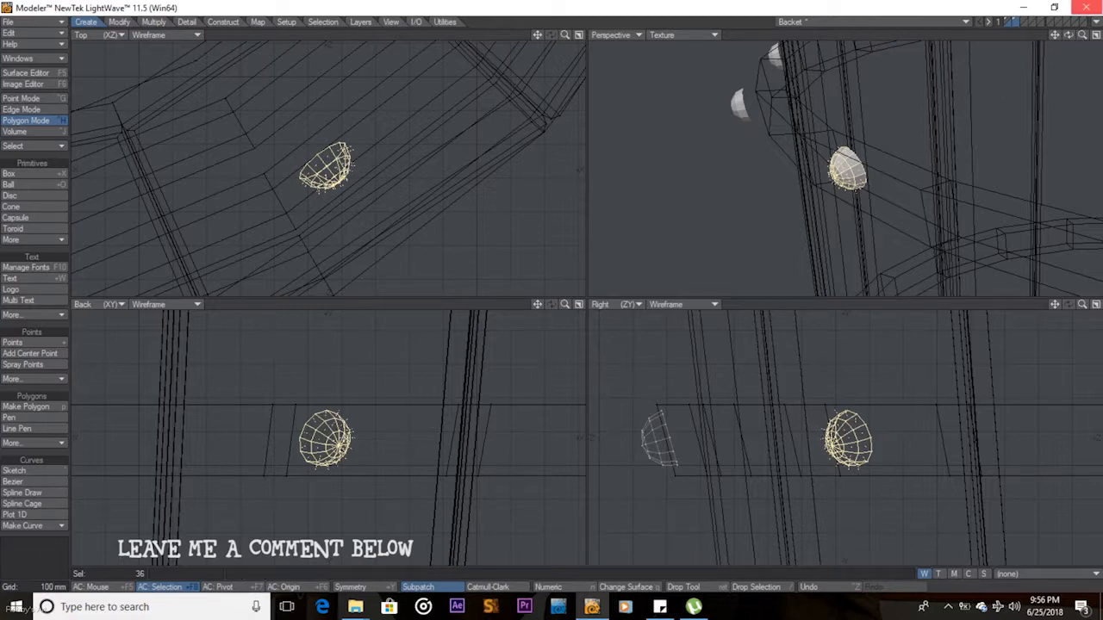
Move the third dome outward toward the hoop's outer face in the Top view and deselect it
mouse_move(1068, 35)
mouse_down()
mouse_move(1034, 36)
mouse_move(1068, 36)
mouse_up()
key(y)
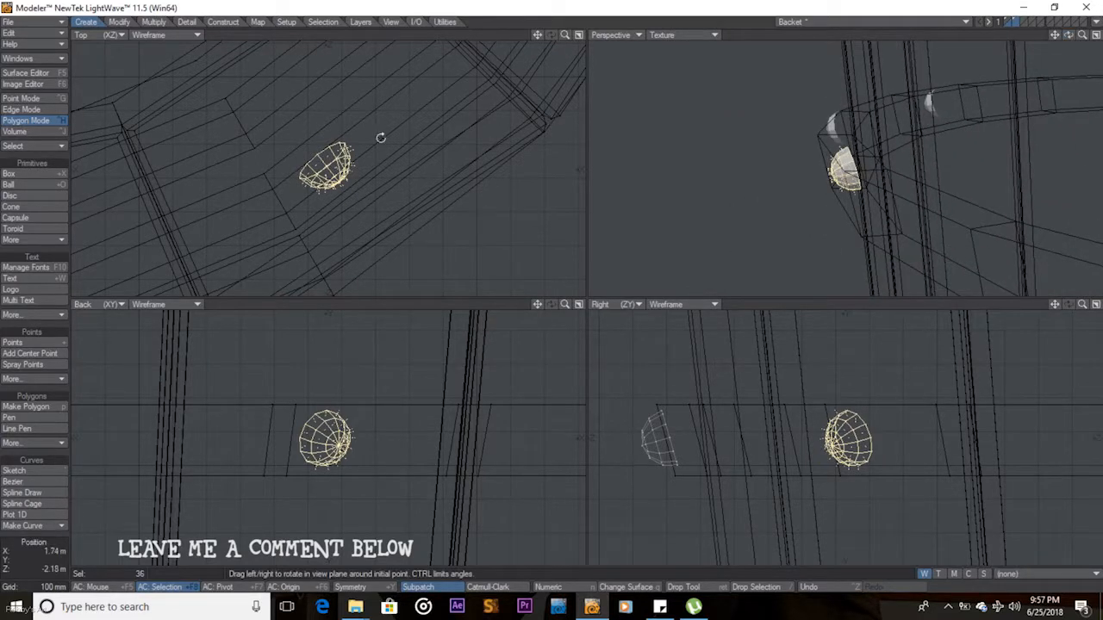
key(t)
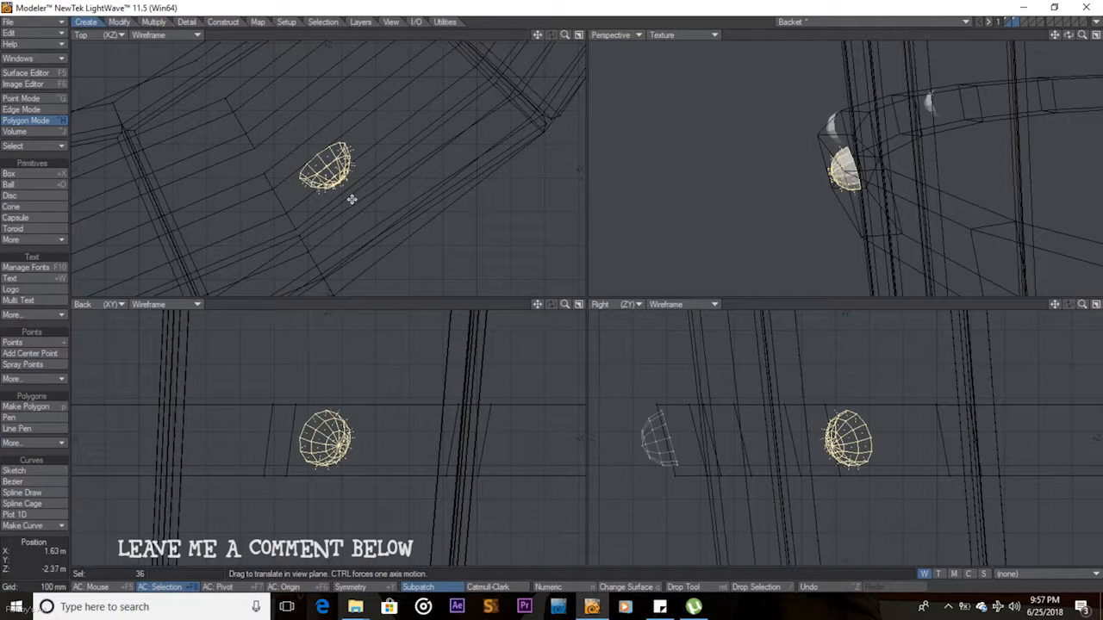
drag(325, 168, 347, 190)
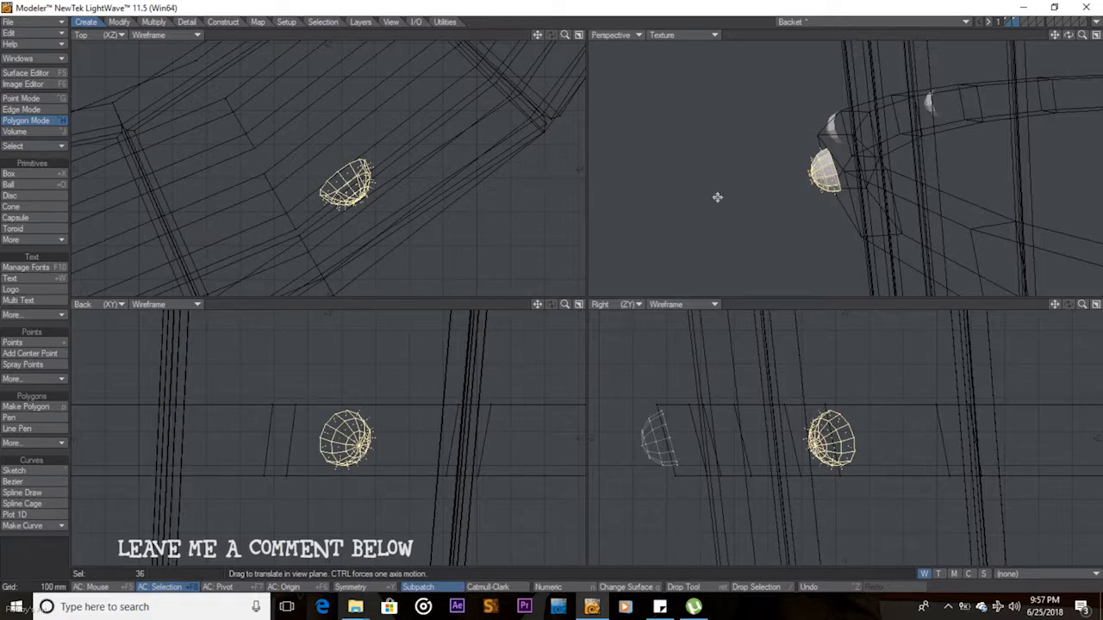
drag(371, 180, 371, 180)
key(space)
key(slash)
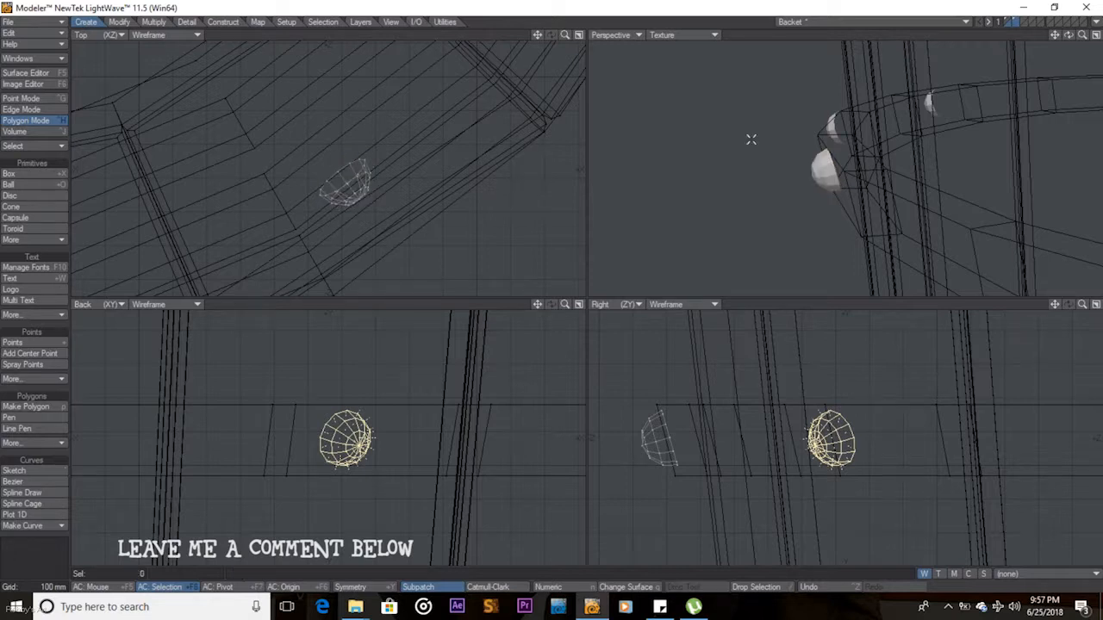
Select the second dome and rotate it slightly in the Top view to follow the hoop's curve, leaving it deselected
mouse_move(1070, 36)
mouse_down()
mouse_move(1091, 45)
mouse_move(1034, 35)
mouse_move(1052, 34)
mouse_up()
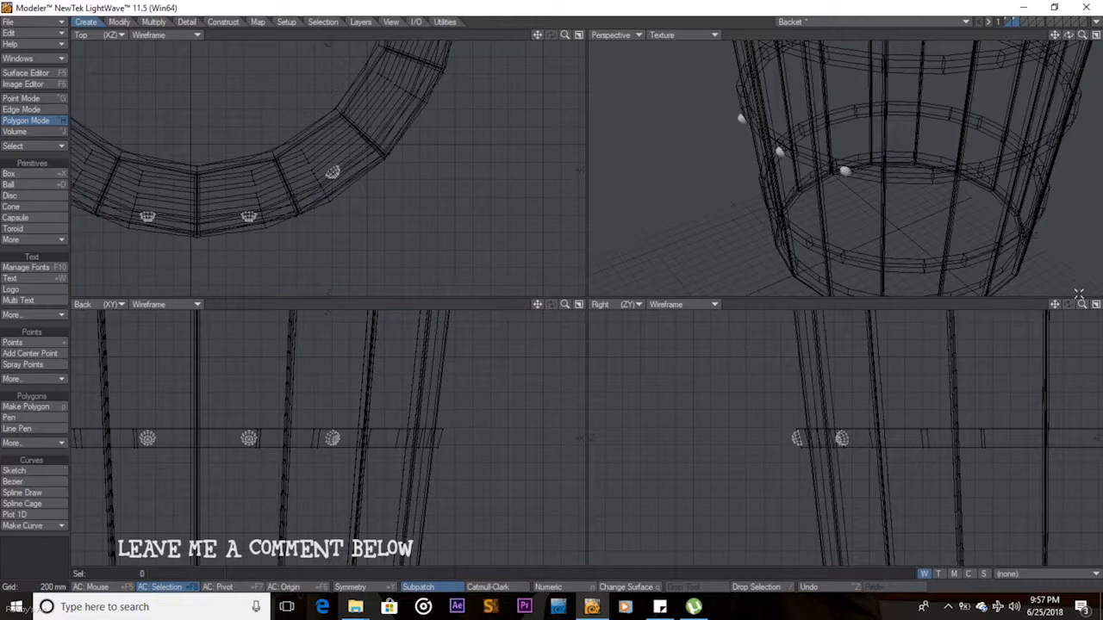
mouse_move(1082, 304)
mouse_down()
mouse_move(1047, 305)
mouse_move(1094, 305)
mouse_move(1084, 306)
mouse_up()
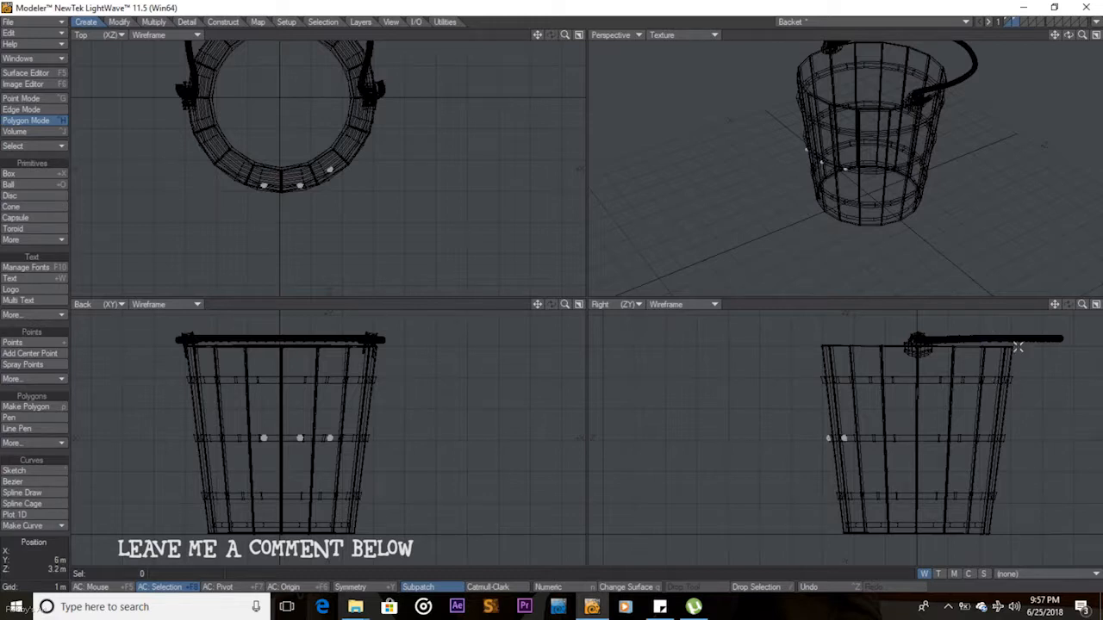
drag(1082, 308, 1101, 315)
drag(732, 144, 724, 140)
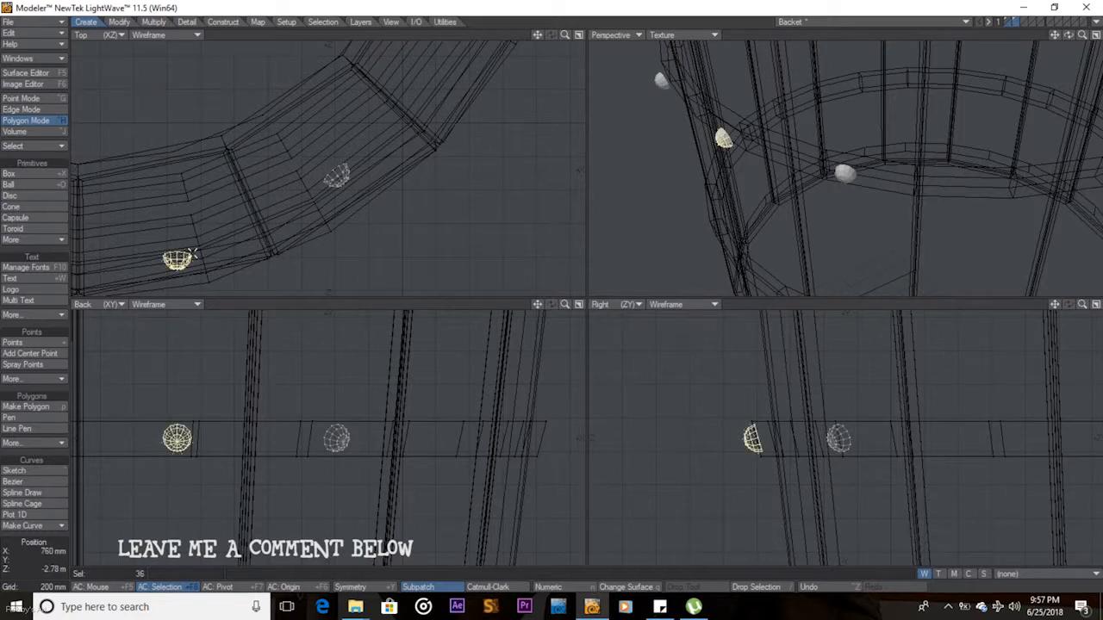
key(y)
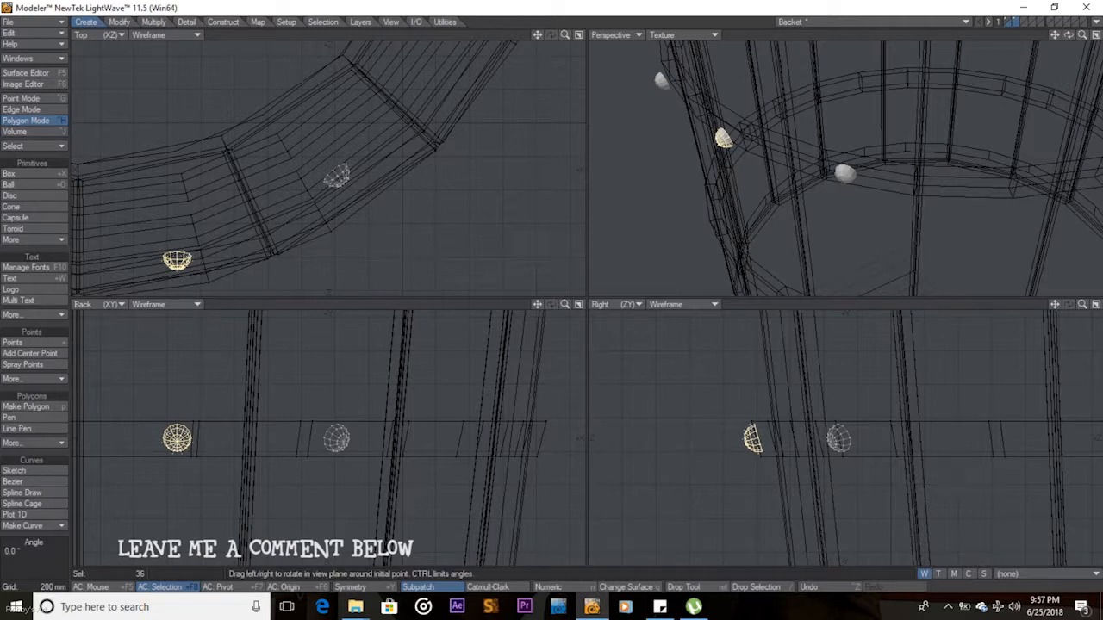
drag(177, 260, 180, 260)
key(space)
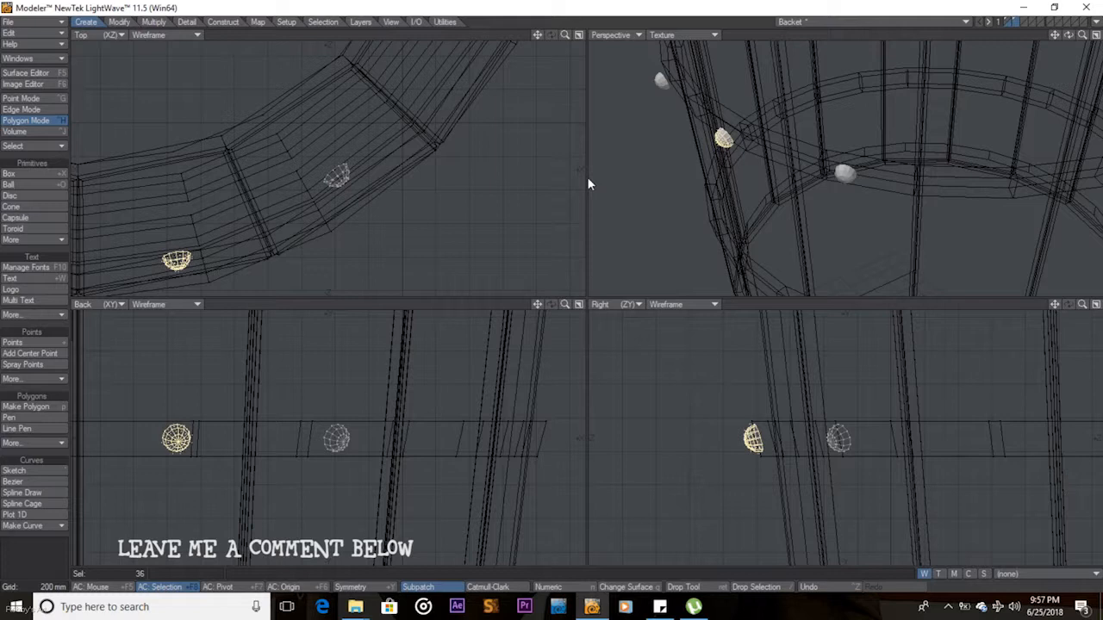
key(slash)
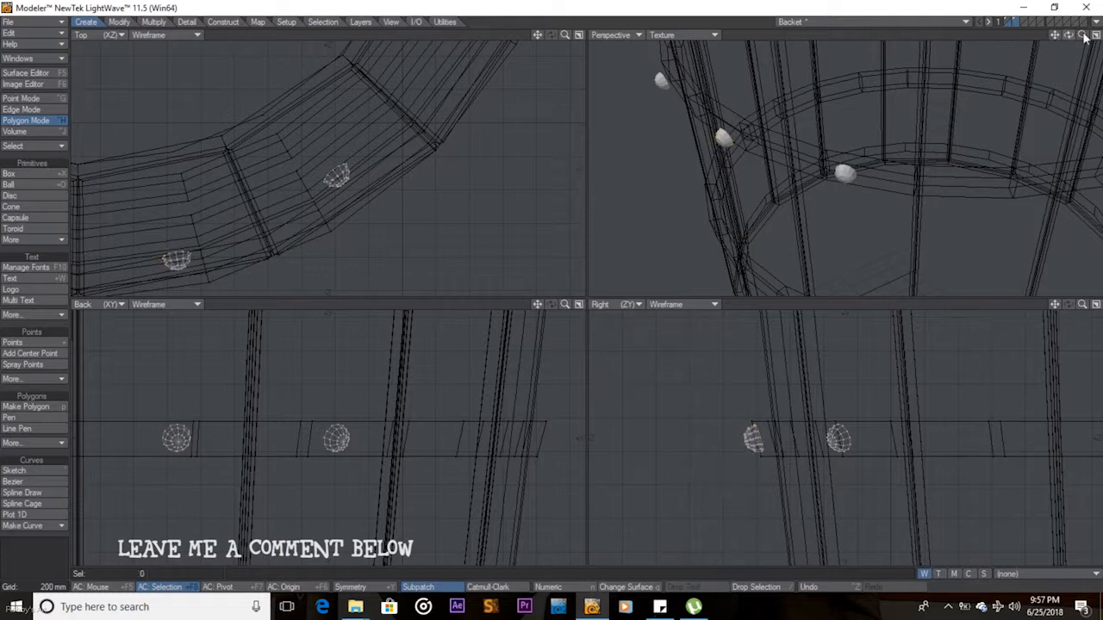
Bring the bucket's layer into the foreground with the domes and move the second dome toward positive Z against the hoop
drag(1082, 34, 1019, 31)
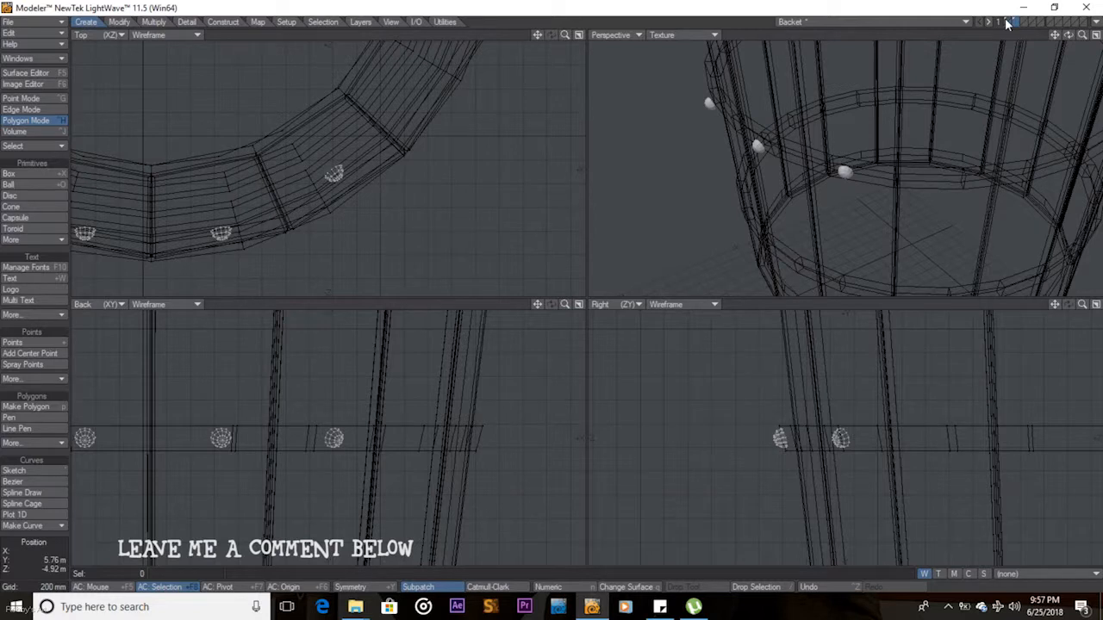
click(1008, 22)
drag(1082, 35, 1102, 71)
double_click(726, 141)
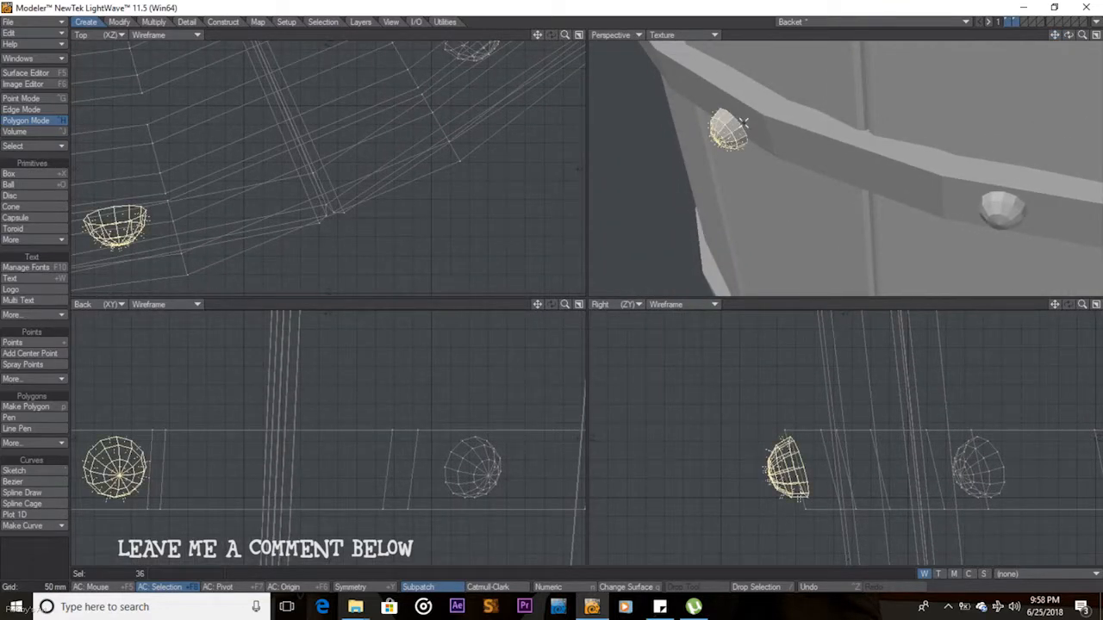
key(y)
key(t)
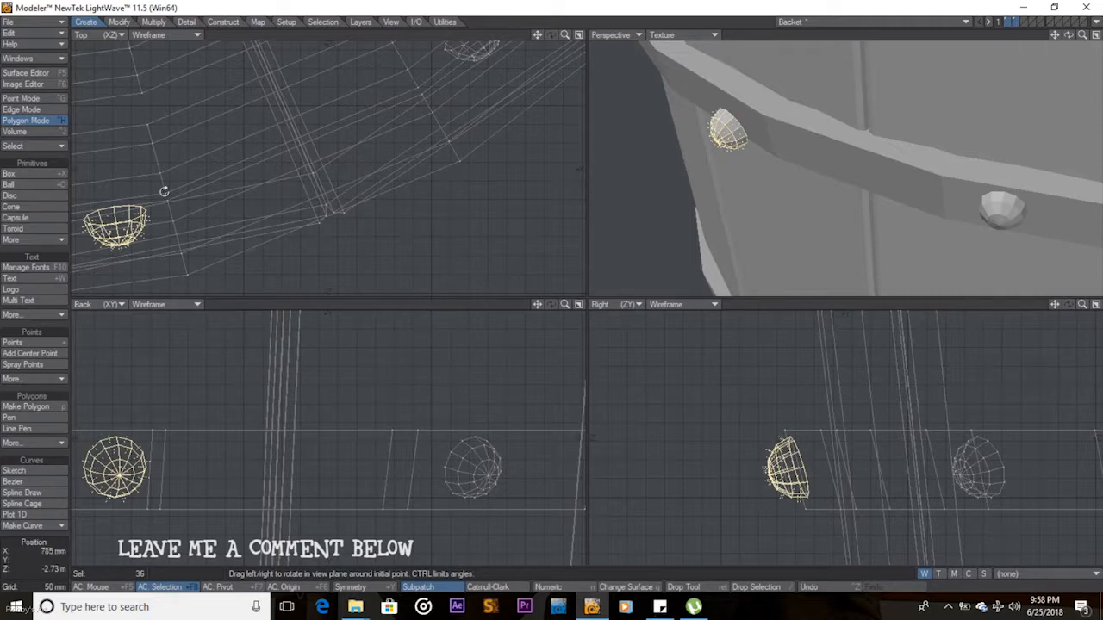
drag(131, 209, 130, 183)
key(space)
key(slash)
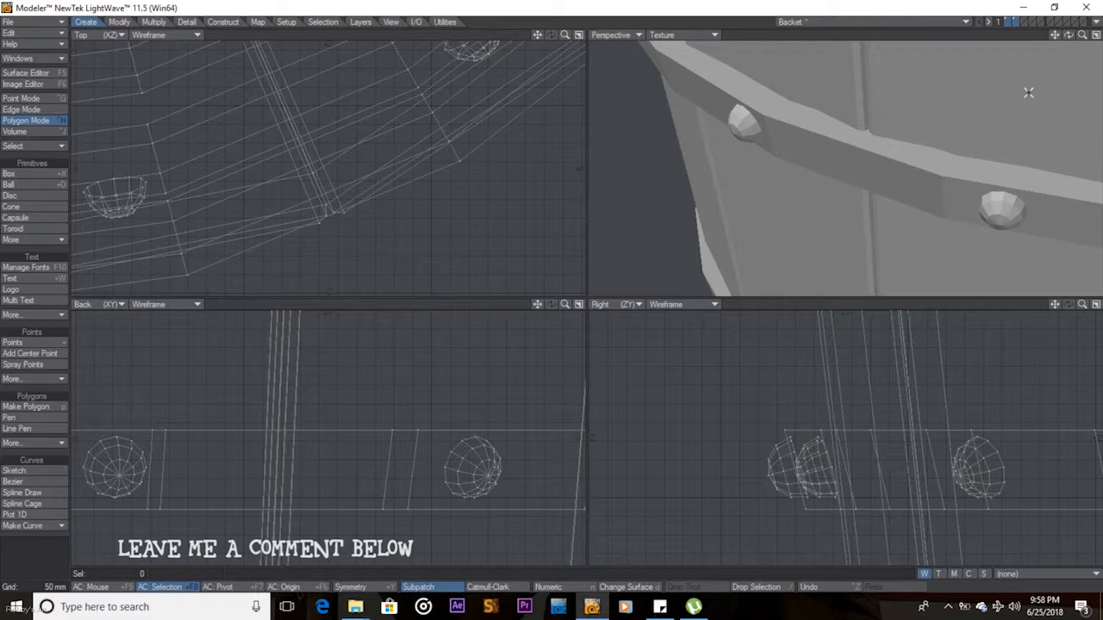
Move the dome on the negative X side 30 mm in X and 65 mm in Z, and rotate it slightly to follow the hoop
drag(1086, 34, 867, 57)
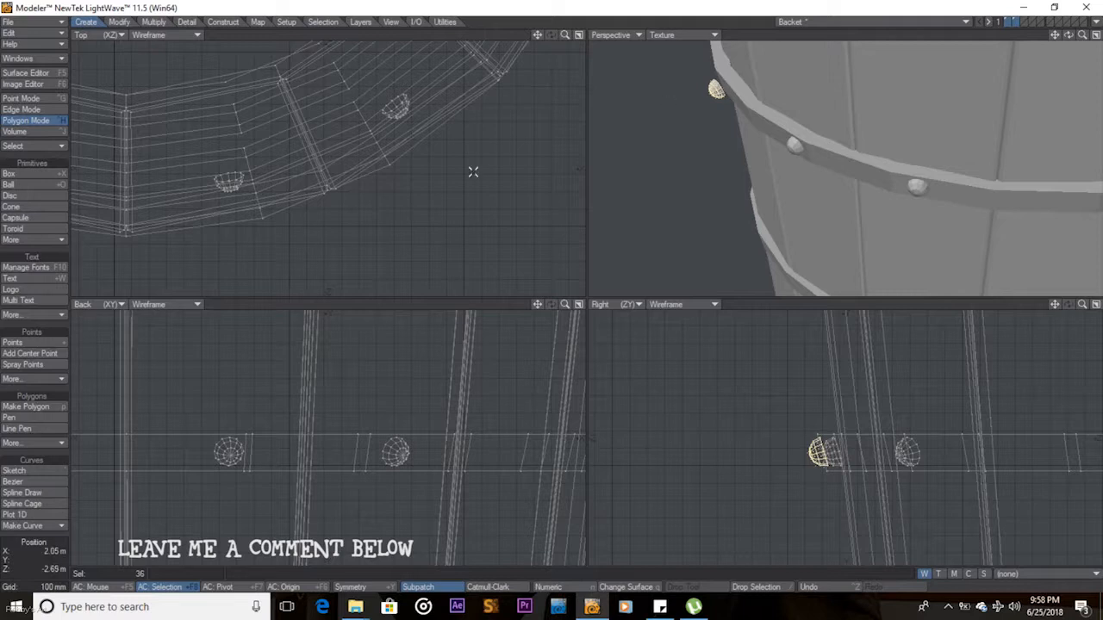
key(shift+a)
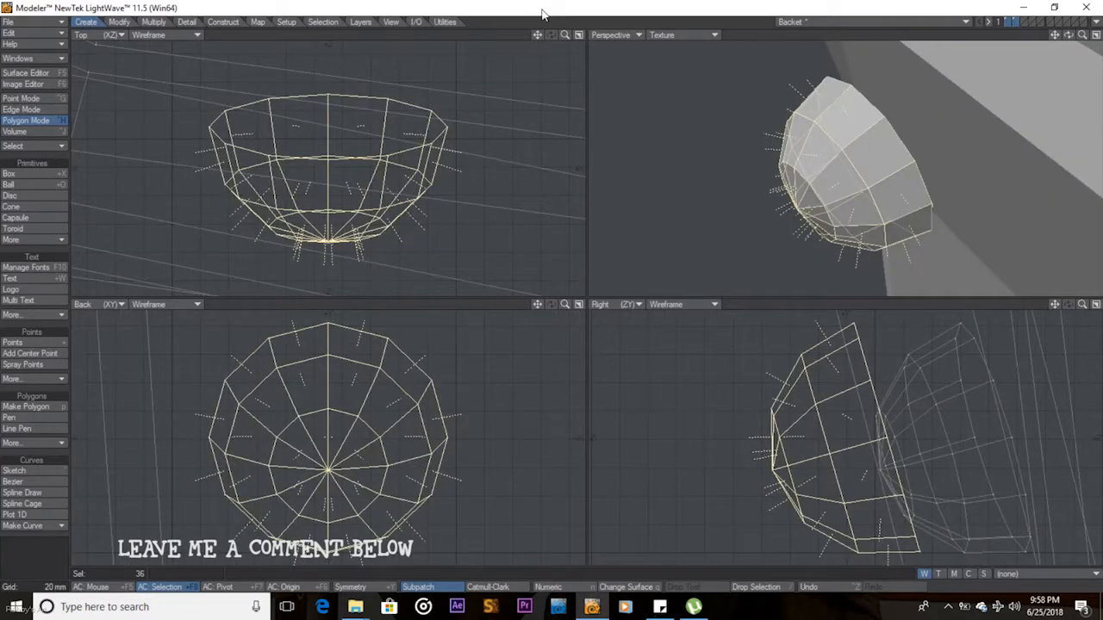
drag(568, 34, 565, 39)
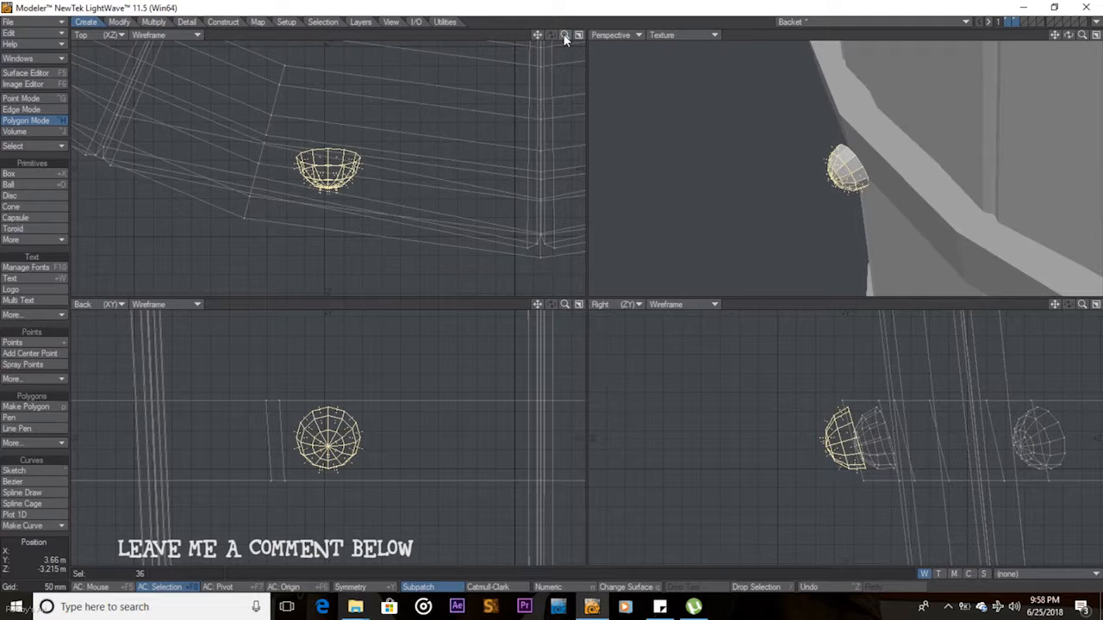
drag(317, 170, 330, 146)
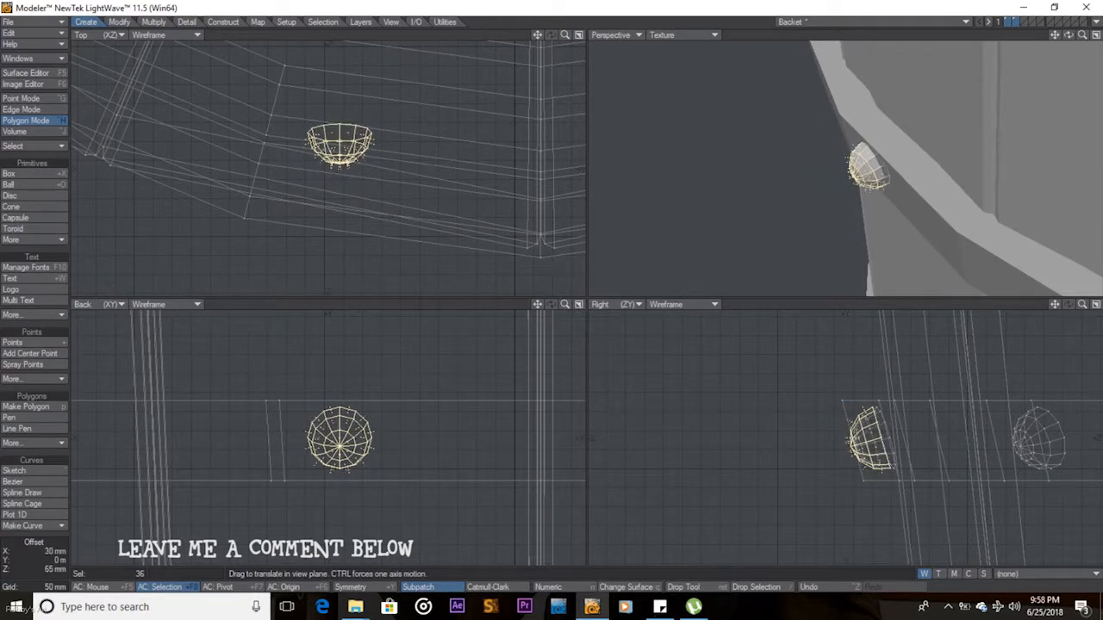
key(y)
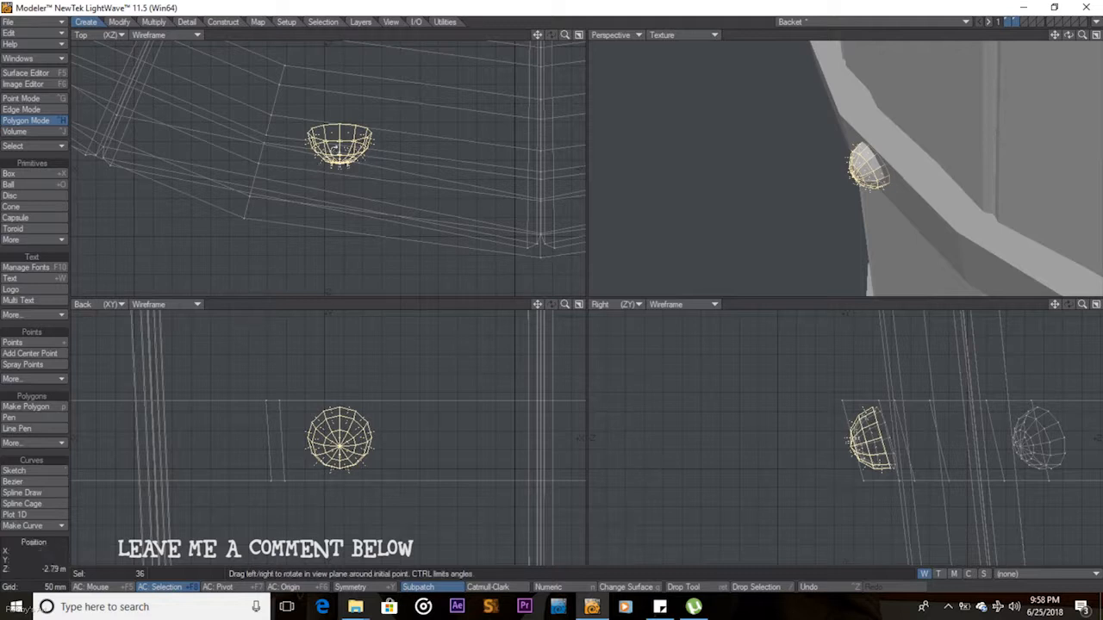
drag(347, 147, 340, 147)
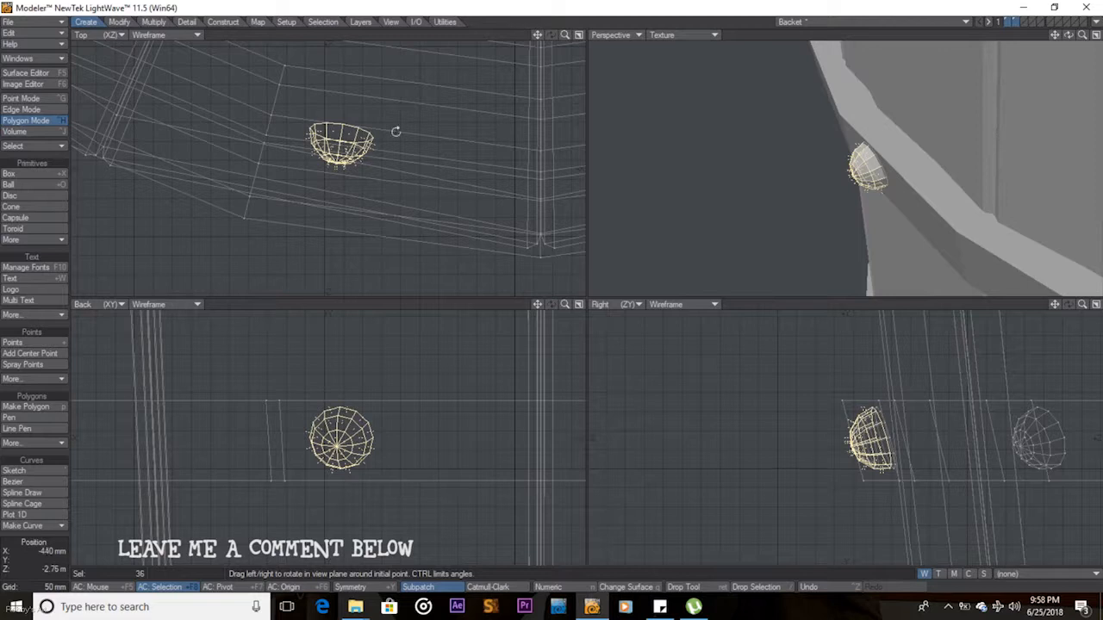
key(space)
key(slash)
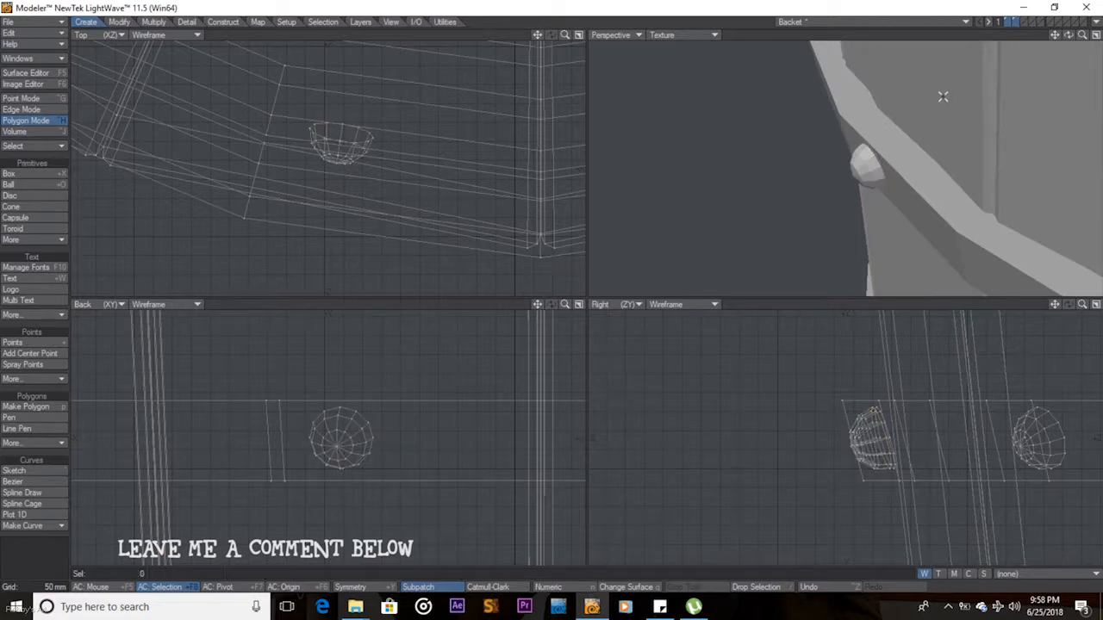
Duplicate the dome on the negative X side and move the copy -1 m in X and 160 mm in Z along the hoop
drag(1084, 36, 896, 187)
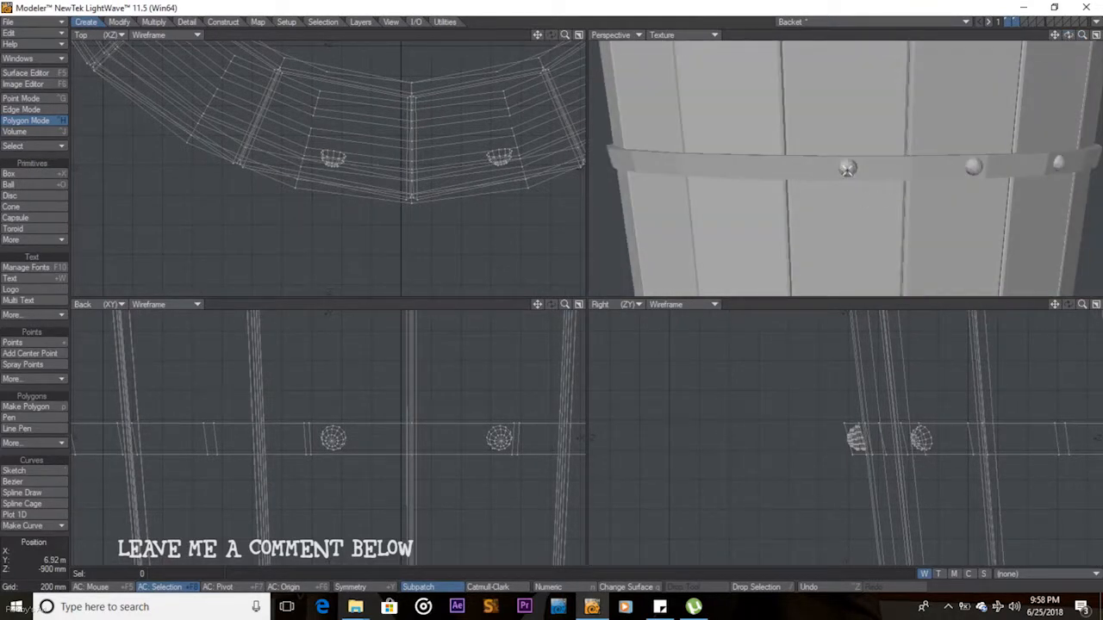
key(bracketright)
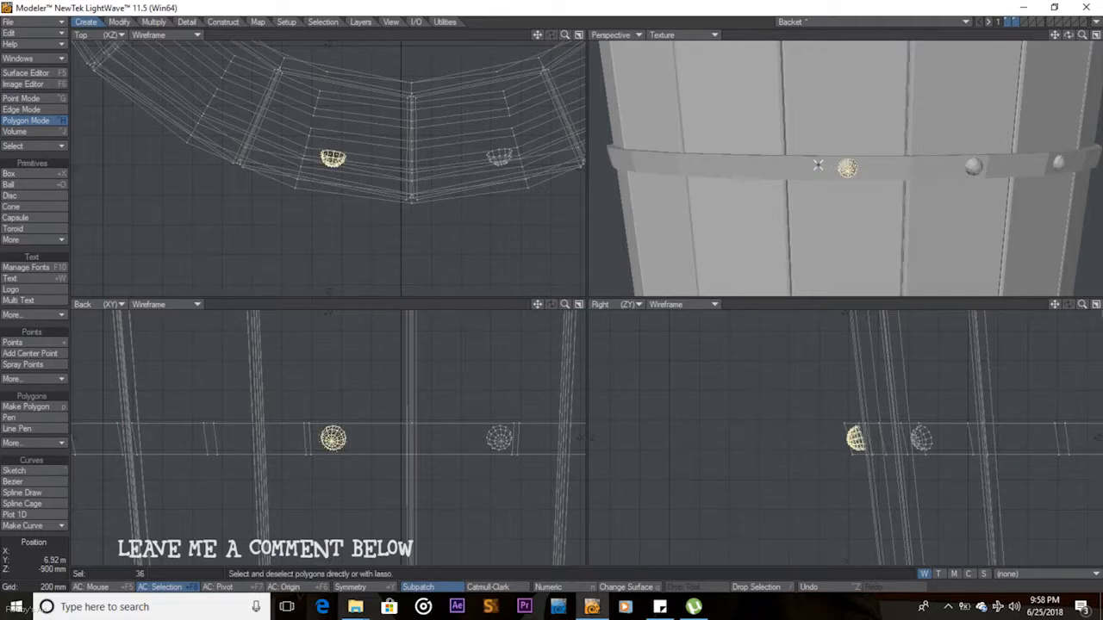
key(t)
drag(334, 158, 184, 135)
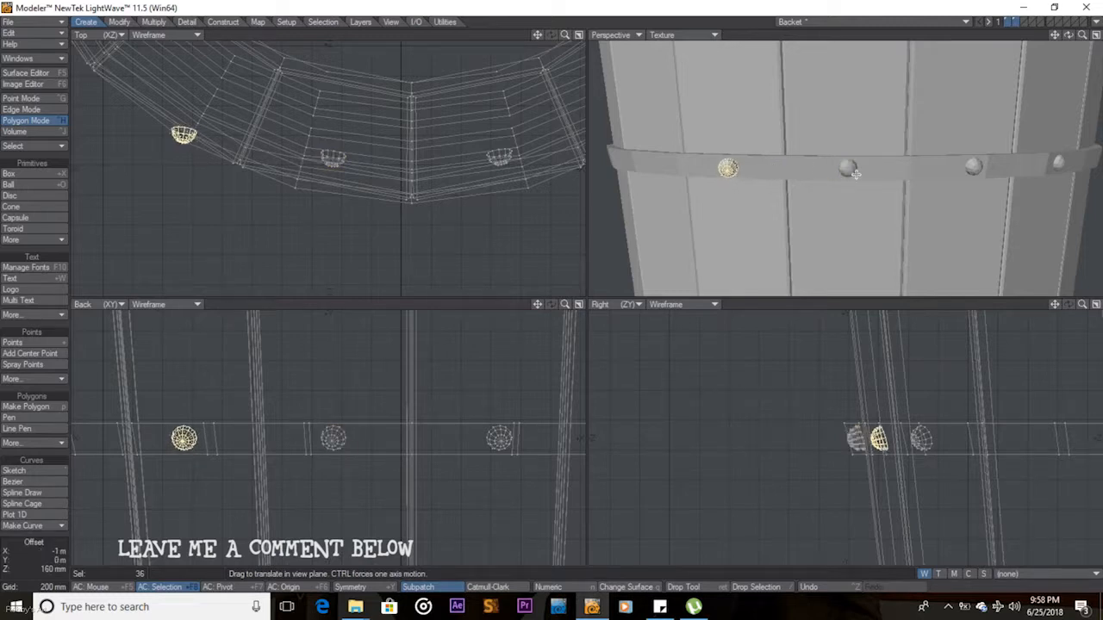
Rotate the copied dome -19° in the Top view and move it in until it seats against the hoop's outer face
key(y)
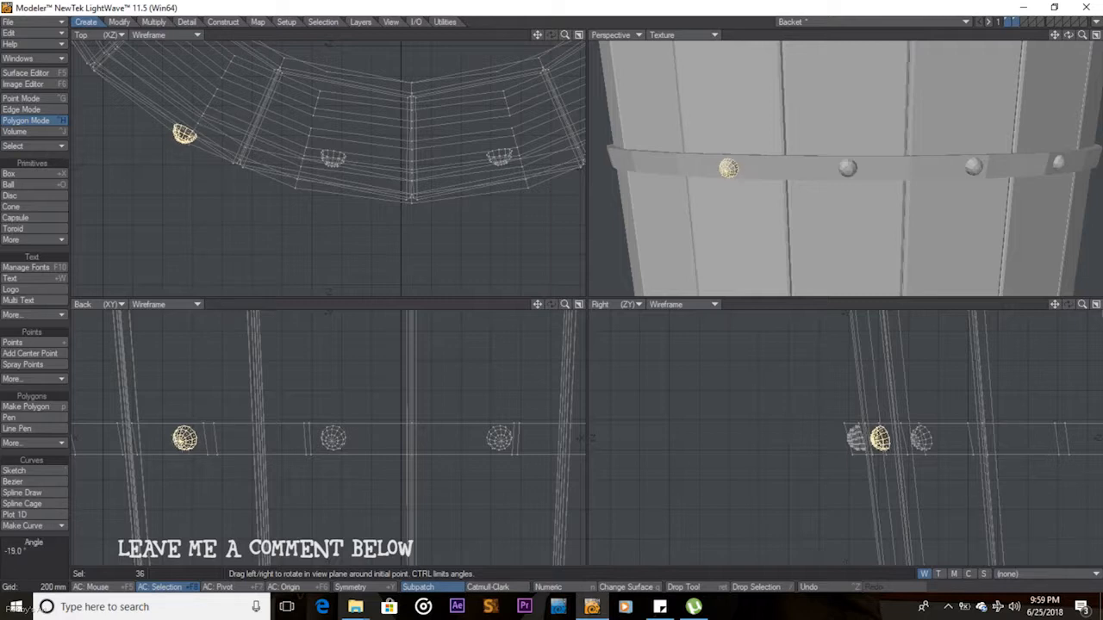
key(t)
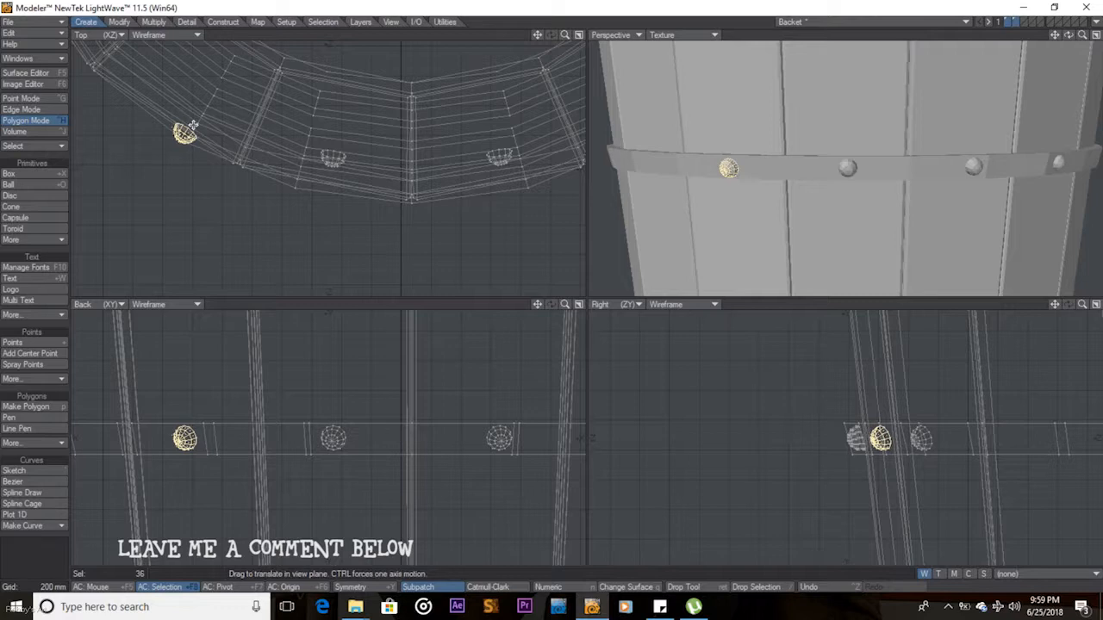
drag(185, 134, 194, 116)
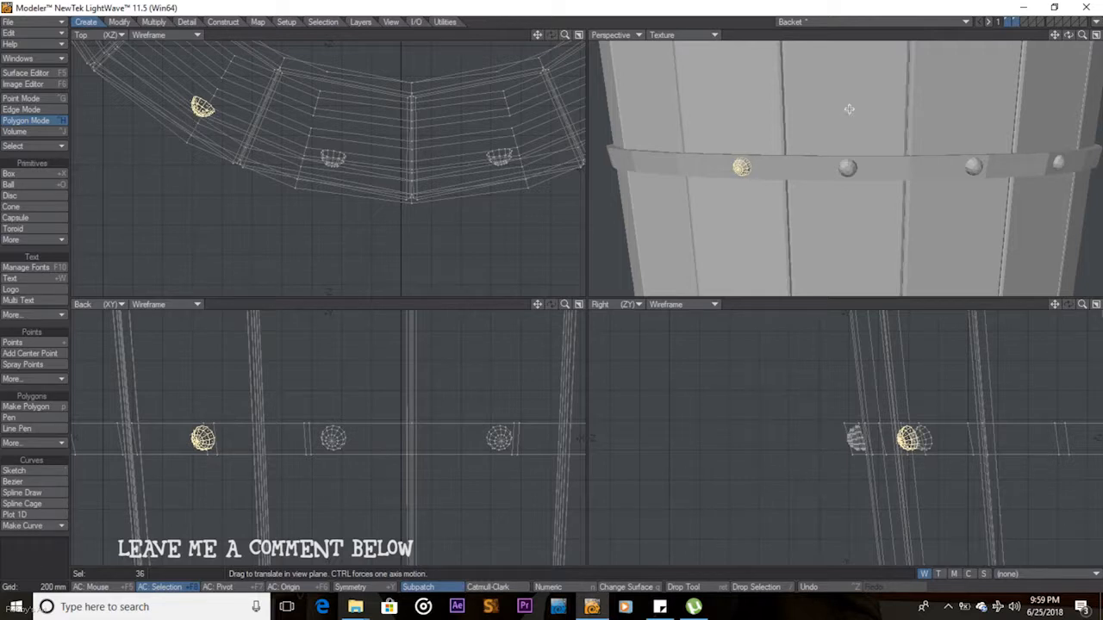
key(shift+a)
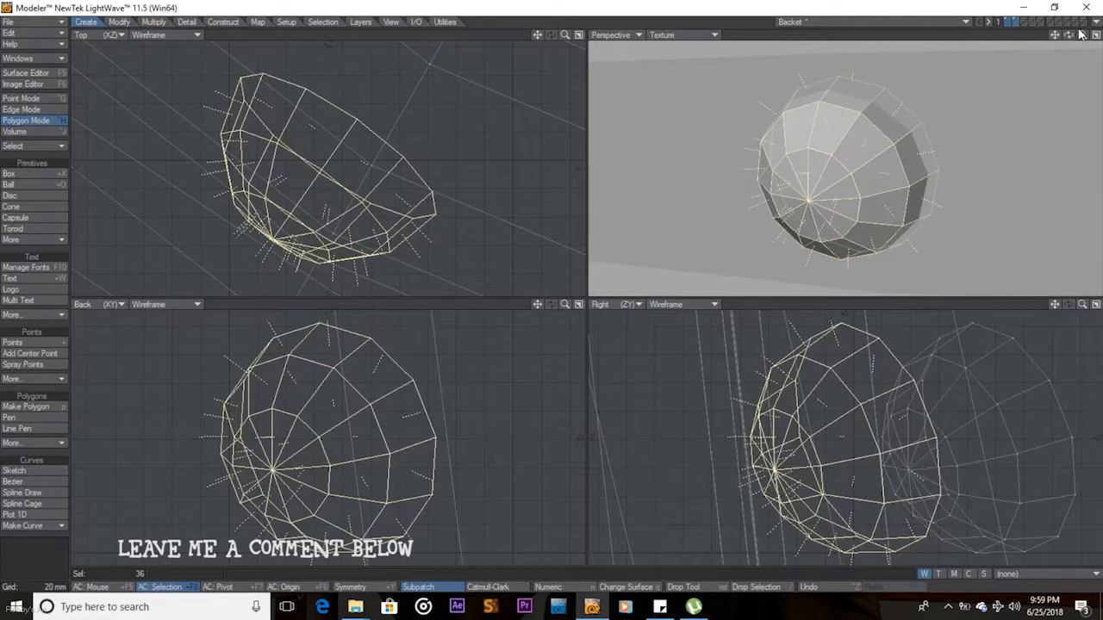
drag(308, 113, 292, 134)
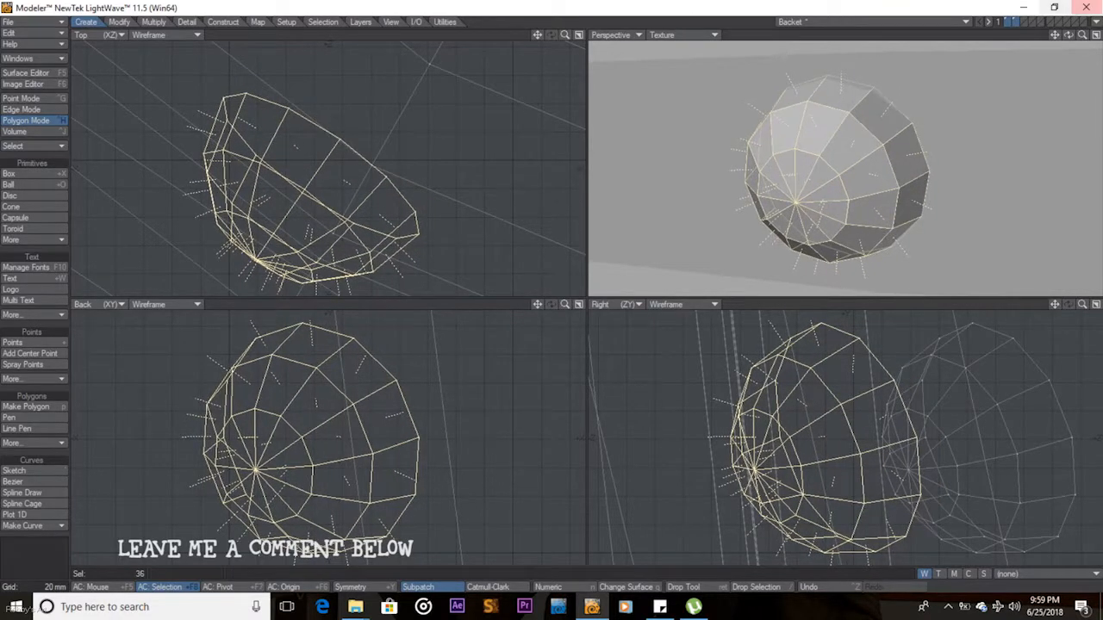
drag(413, 120, 388, 146)
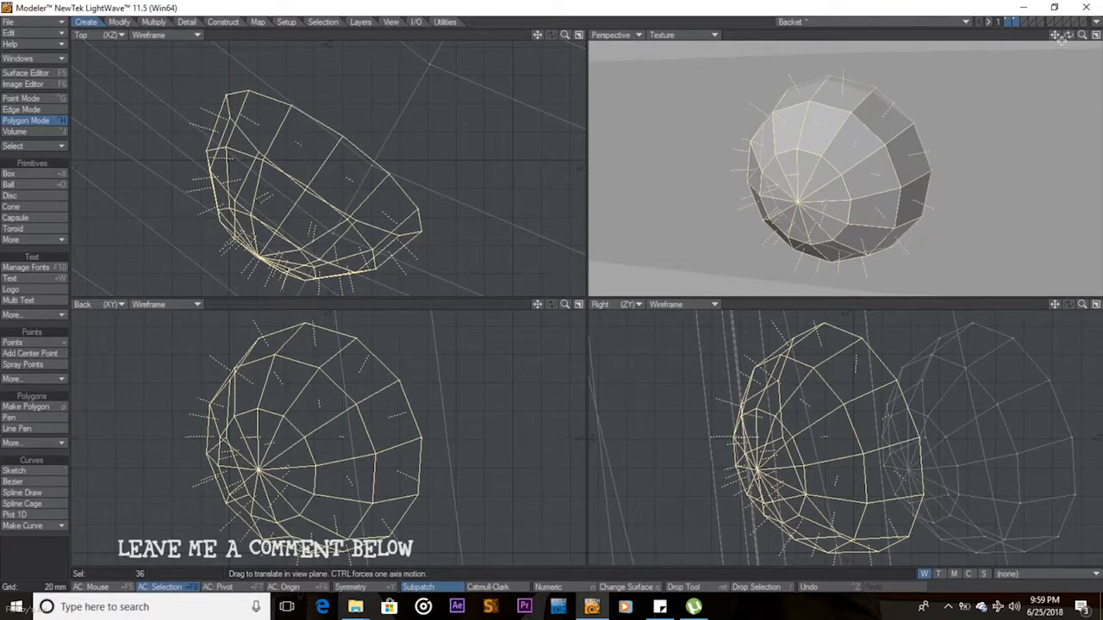
mouse_move(1082, 35)
mouse_down()
mouse_move(965, 34)
mouse_move(1084, 39)
mouse_up()
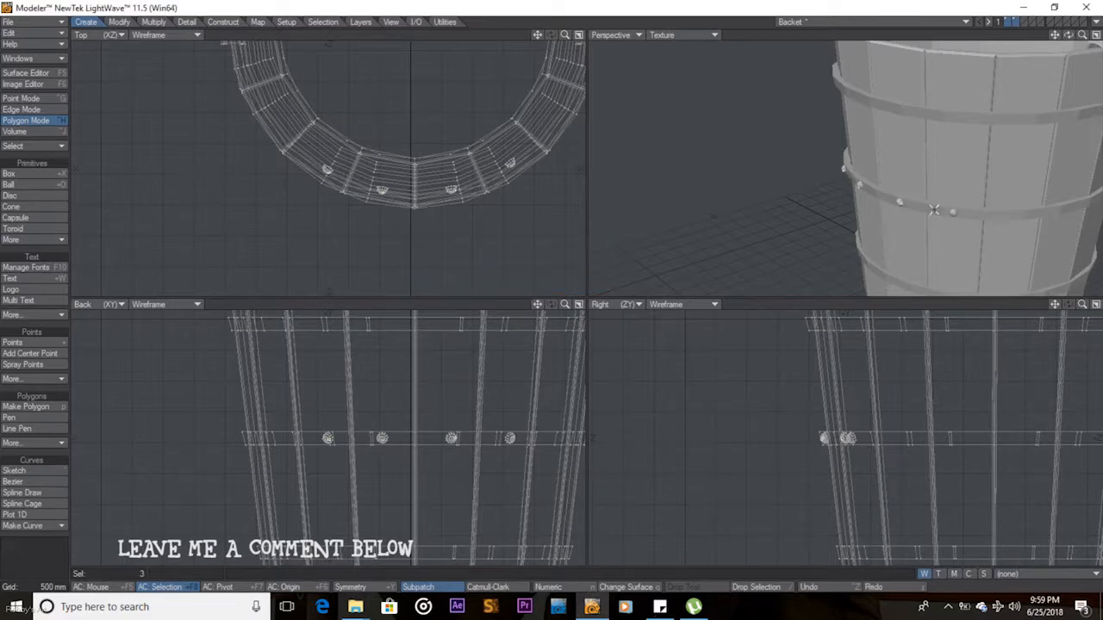
Duplicate the four front domes, and rotate and move the copies toward the negative X side of the middle hoop
key(])
key(ctrl+c)
key(ctrl+v)
key(y)
drag(360, 186, 180, 83)
key(t)
key(y)
Set the action center to Mouse and rotate the four copied domes in the Top view to follow the hoop on the negative X side
key(shift+F5)
drag(283, 130, 373, 130)
key(Return)
mouse_move(1068, 35)
mouse_down()
mouse_move(1095, 52)
mouse_move(1087, 45)
mouse_up()
key(y)
drag(293, 151, 283, 152)
key(Return)
Fine-tune the rotation of the four domes below the negative X bracket to match the hoop's curve, and deselect them
key(shift+a)
drag(1081, 34, 1045, 24)
key(y)
key(shift+a)
drag(293, 151, 297, 152)
drag(472, 246, 478, 247)
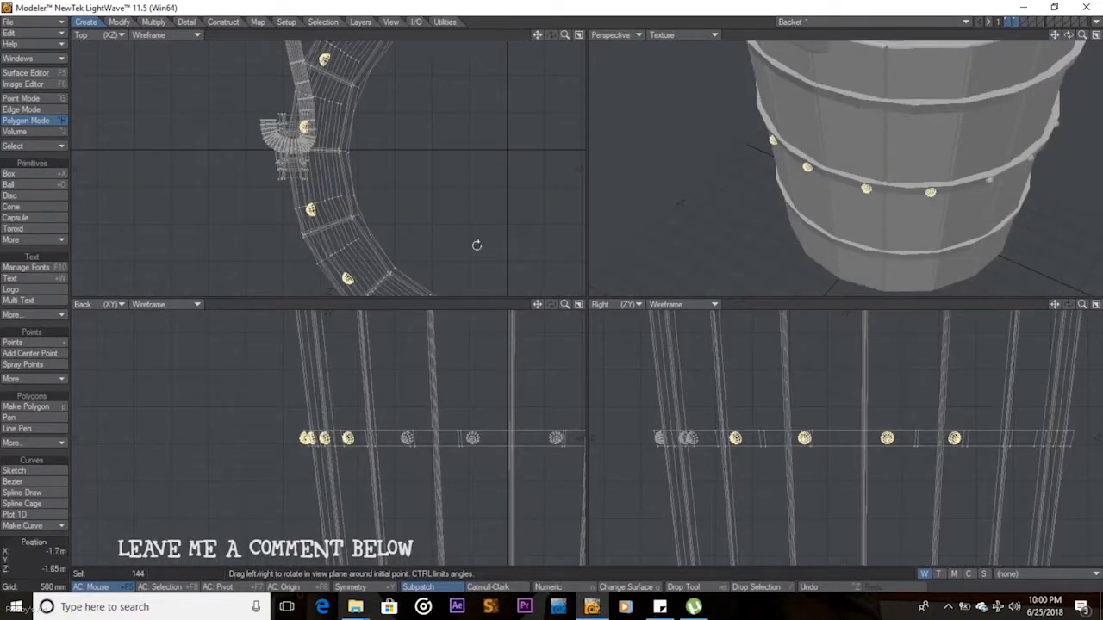
key(Return)
key(slash)
Duplicate the four front domes and move the copies 3.5 m in X and 600 mm in Z toward the positive X side
drag(1069, 35, 1083, 36)
key(a)
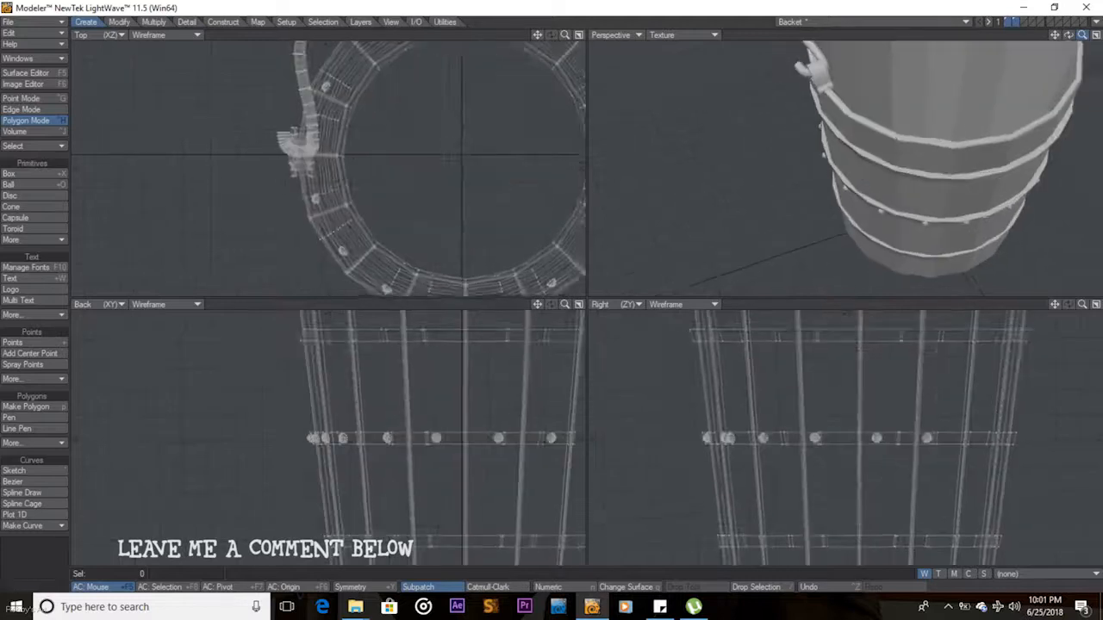
key(a)
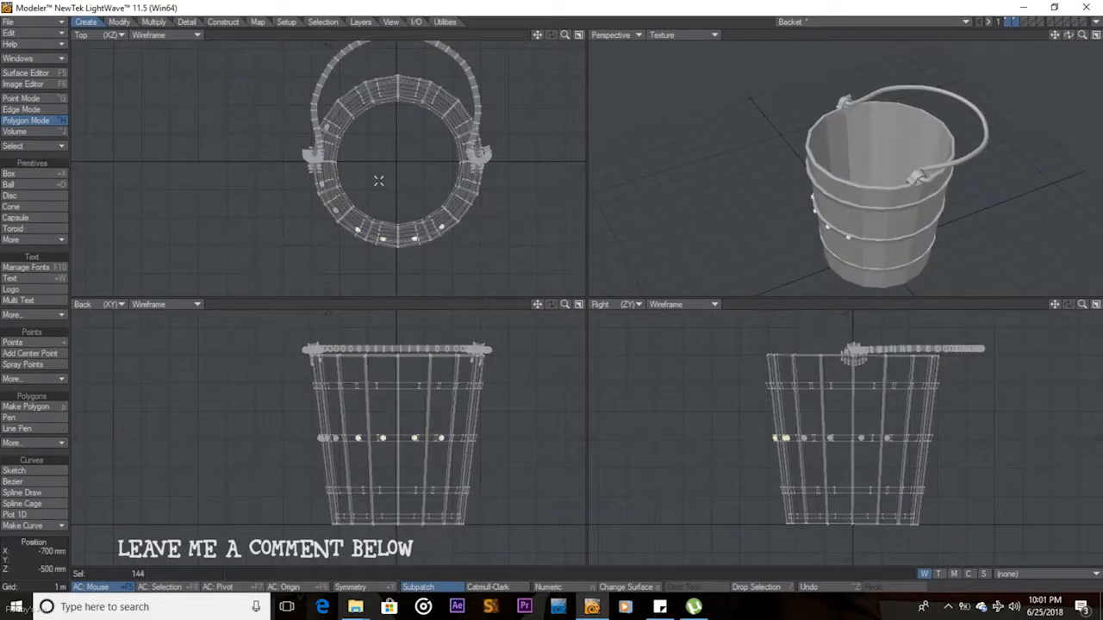
drag(360, 231, 320, 231)
key(t)
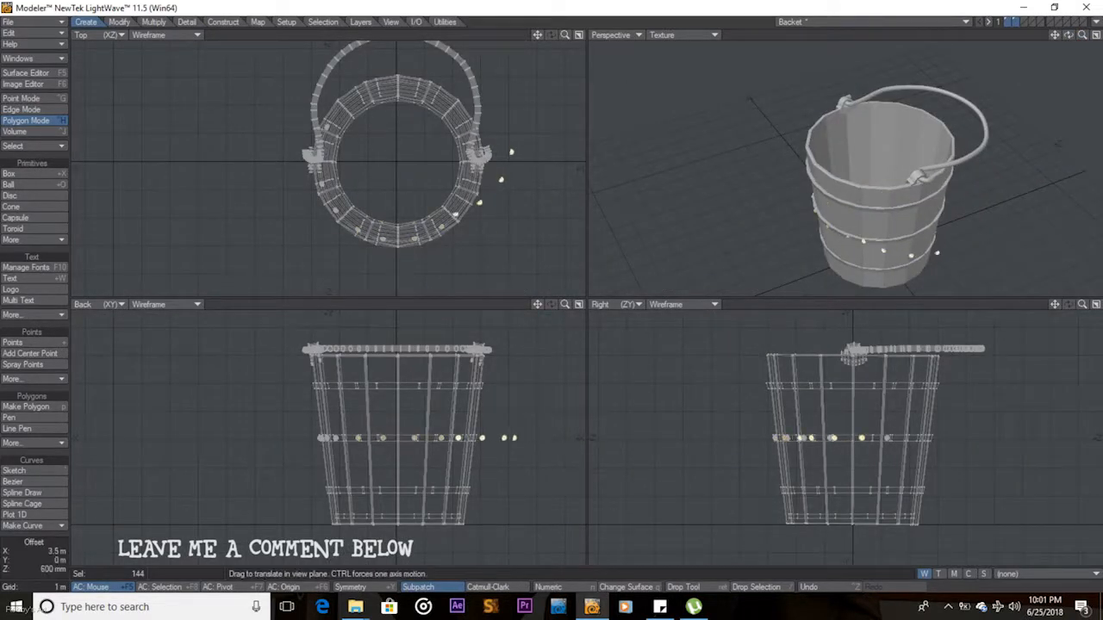
Rotate the four copied domes in the Top view to follow the middle hoop's curve on the positive X side
key(shift+a)
drag(308, 249, 314, 205)
key(y)
key(Return)
key(g)
mouse_move(1068, 35)
mouse_down()
mouse_move(1047, 35)
mouse_move(1070, 36)
mouse_up()
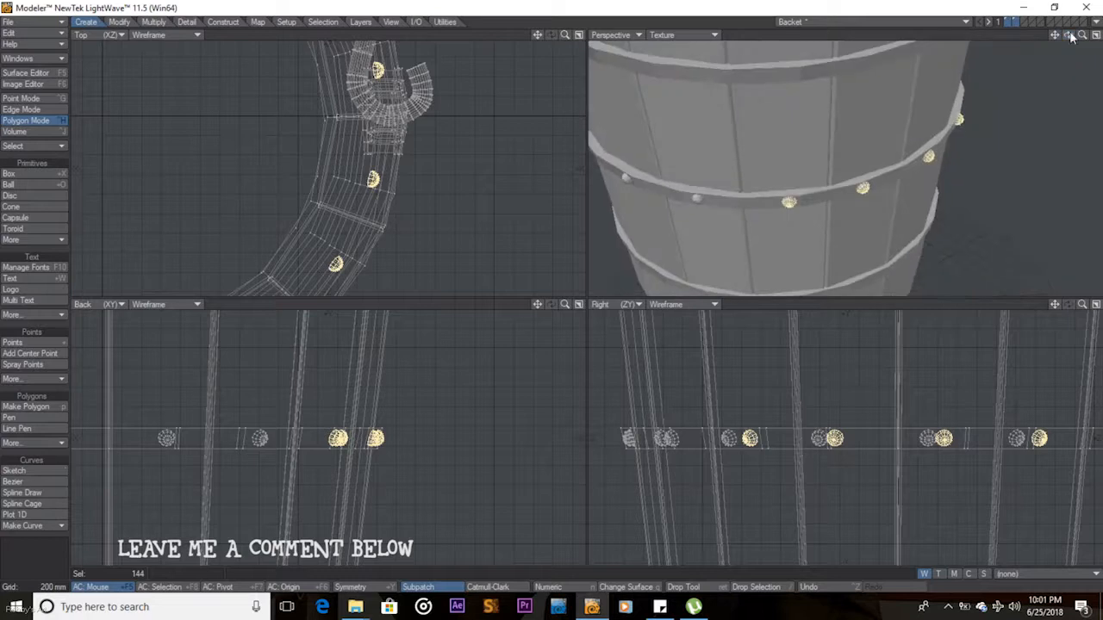
Fine-tune the rotation and position of the four positive X side domes so they sit against the hoop
drag(565, 36, 397, 198)
drag(1068, 36, 1094, 36)
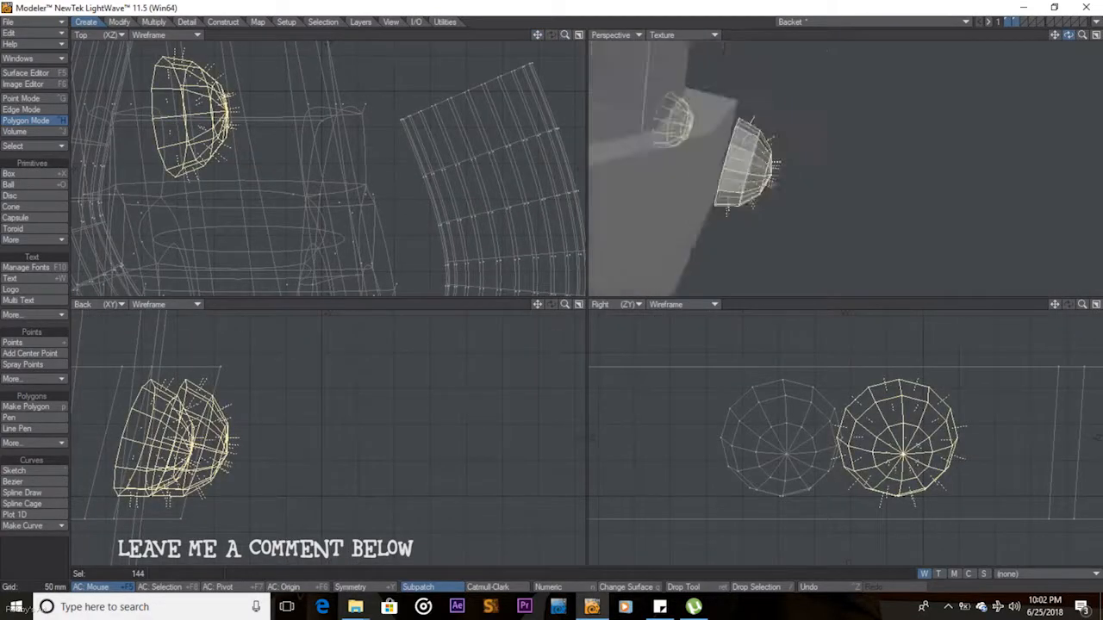
key(shift+a)
key(y)
key(t)
drag(342, 214, 343, 214)
mouse_move(1082, 35)
mouse_down()
mouse_move(1102, 36)
mouse_move(1093, 35)
mouse_up()
Nudge the rearmost dome on the positive X side inward against the hoop in the Back view, and deselect it
drag(444, 439, 439, 437)
mouse_move(1069, 36)
mouse_down()
mouse_move(1016, 35)
mouse_move(1090, 36)
mouse_up()
drag(436, 457, 428, 456)
drag(1082, 36, 1017, 35)
drag(1069, 36, 974, 35)
key(Return)
key(slash)
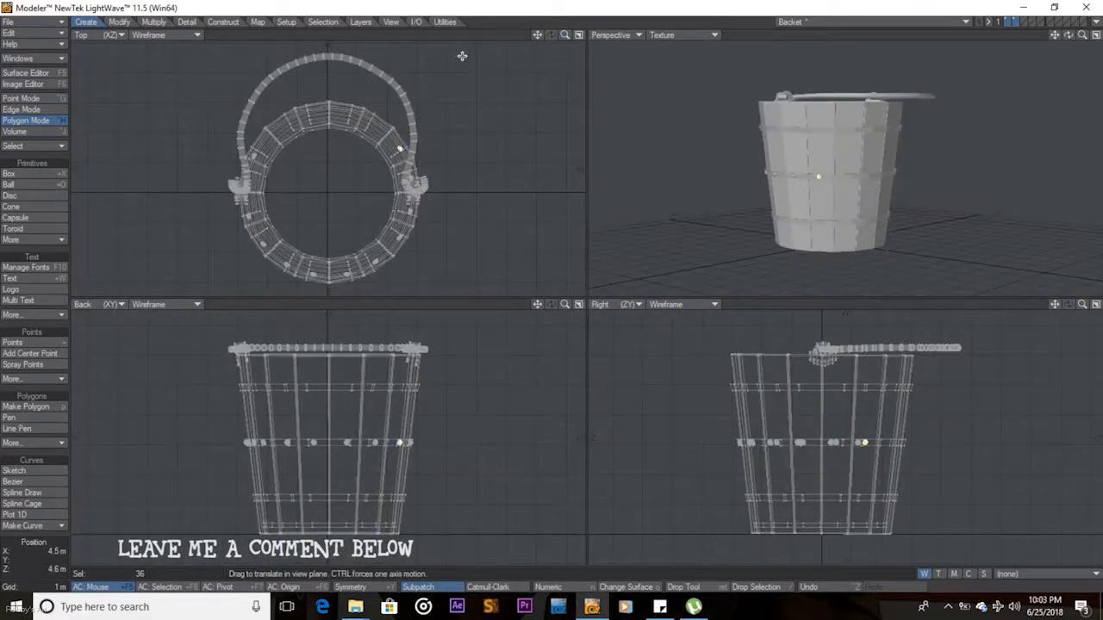
key(slash)
Duplicate a group of four domes, turn the copies with two 90° rotations, and move them to the hoop's far positive Z side
right_drag(724, 431, 758, 455)
key(ctrl+c)
key(ctrl+v)
key(r)
key(r)
key(t)
mouse_move(1068, 35)
mouse_down()
mouse_move(1047, 21)
mouse_move(1034, 56)
mouse_move(1055, 33)
mouse_move(1062, 42)
mouse_up()
key(shift+a)
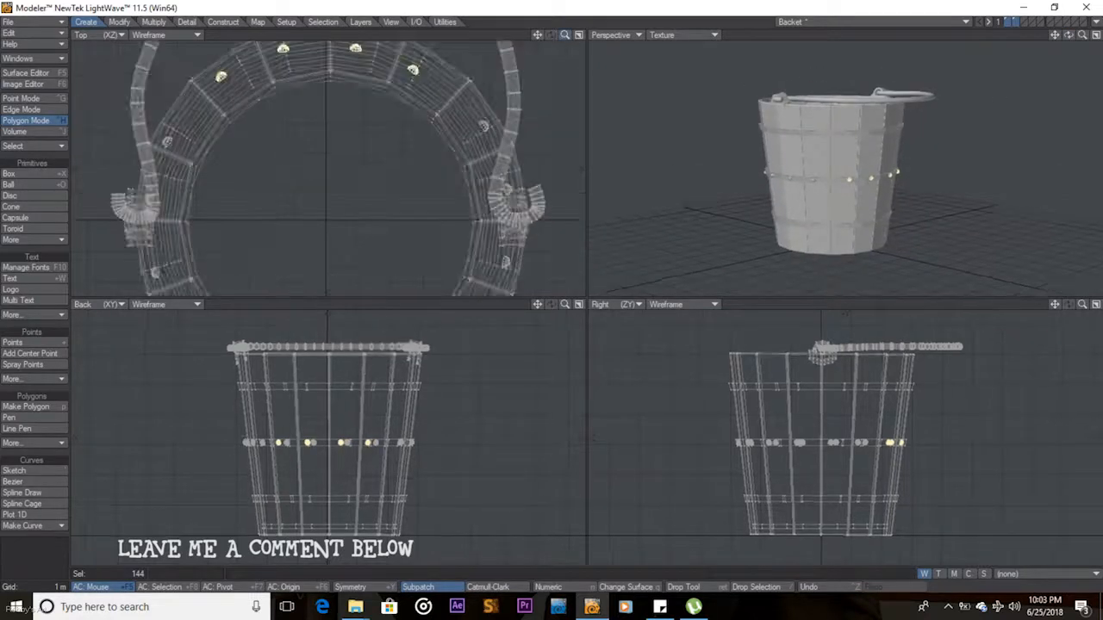
Rotate the four far-side domes about 1° in the Top view to follow the hoop, and deselect them
key(y)
drag(306, 107, 293, 106)
drag(1082, 34, 943, 45)
key(a)
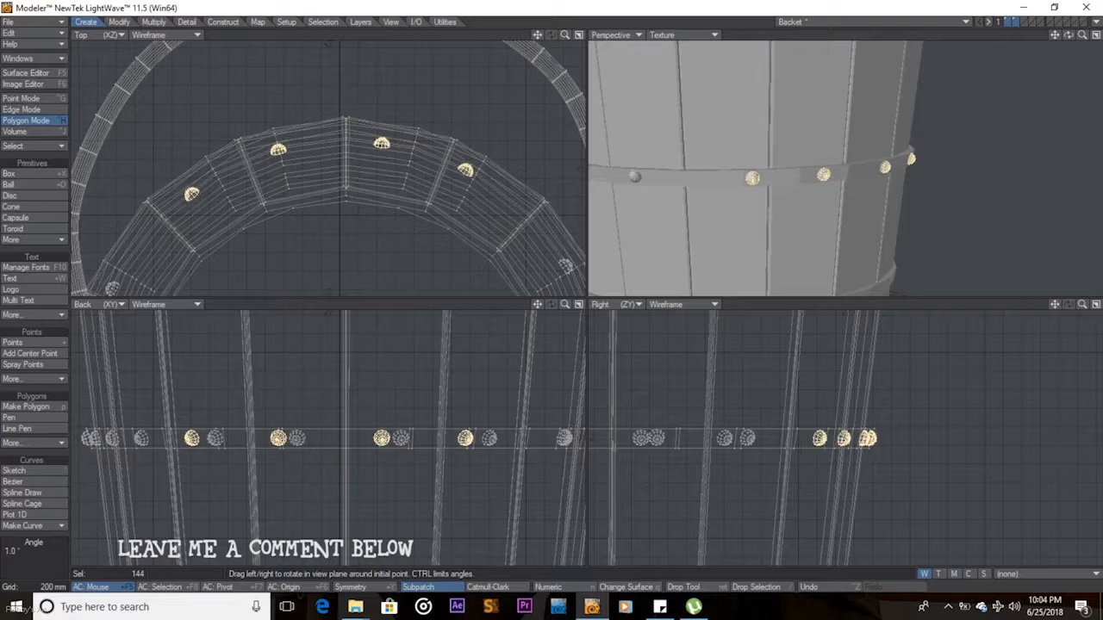
mouse_move(1082, 35)
mouse_down()
mouse_move(1100, 35)
mouse_move(1079, 45)
mouse_up()
key(Return)
key(/)
Select a single whole dome on the far side, adjust it against the hoop in the Top view, and deselect it
click(896, 153)
key(bracketright)
key(shift+a)
drag(380, 178, 365, 178)
drag(566, 34, 546, 35)
key(t)
drag(353, 129, 349, 132)
key(slash)
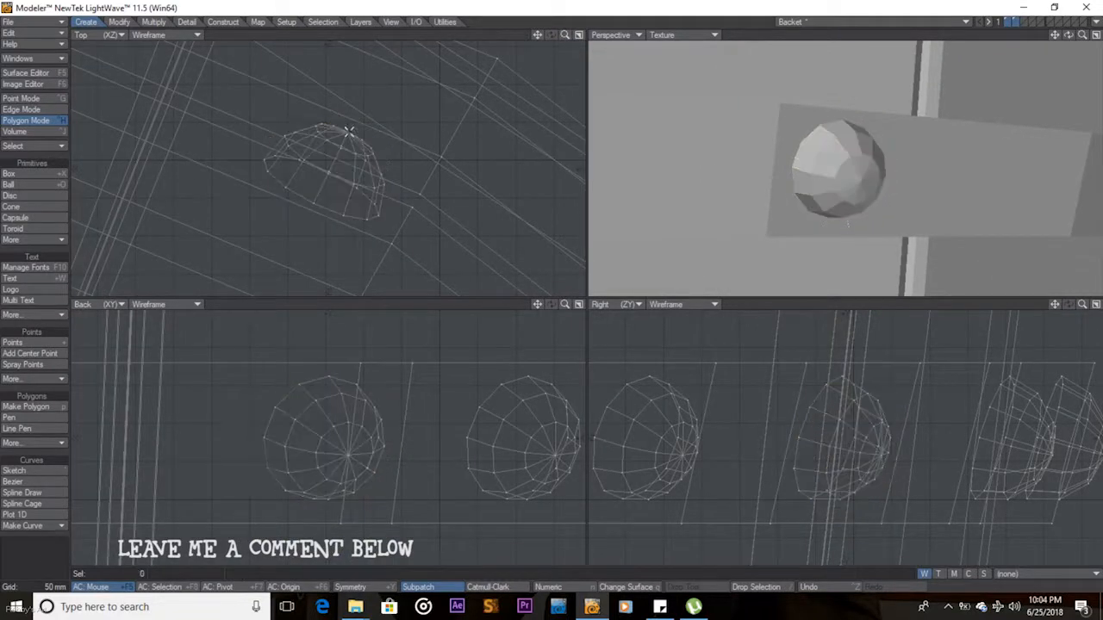
Transfer the domes from their layer into the bucket's layer and keep only that layer in the foreground
key(a)
drag(1068, 34, 423, 203)
click(1016, 20)
click(1008, 20)
key(ctrl+g)
Select all the domes around the middle hoop across the Back and Right views
drag(565, 35, 647, 36)
key(space)
key(space)
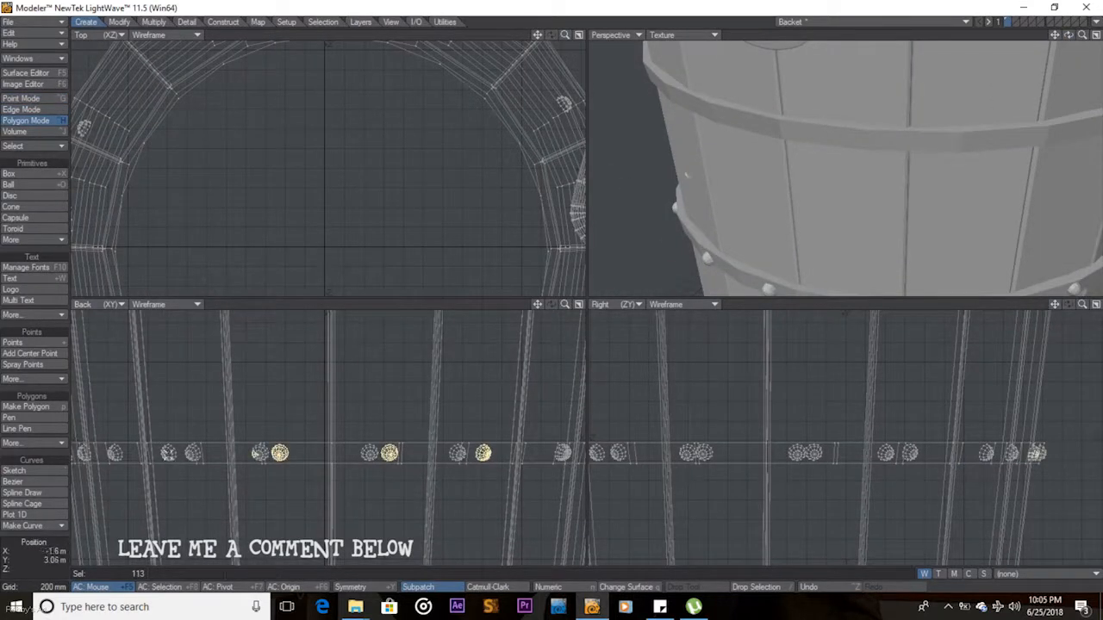
shift+drag(370, 452, 447, 459)
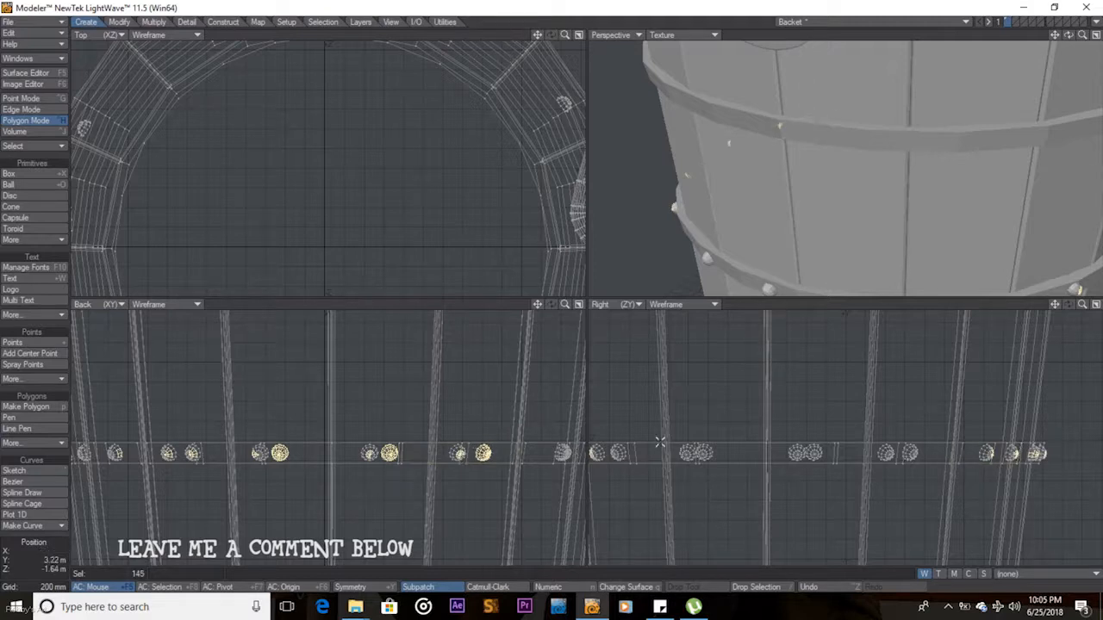
drag(901, 453, 898, 457)
drag(656, 422, 567, 367)
key(a)
key(t)
ctrl+drag(330, 443, 330, 386)
key(ctrl+z)
Duplicate the ring of domes and move the copy straight up 1.7 m in Y to the upper hoop
key(ctrl+c)
key(ctrl+v)
key(t)
ctrl+drag(328, 441, 328, 390)
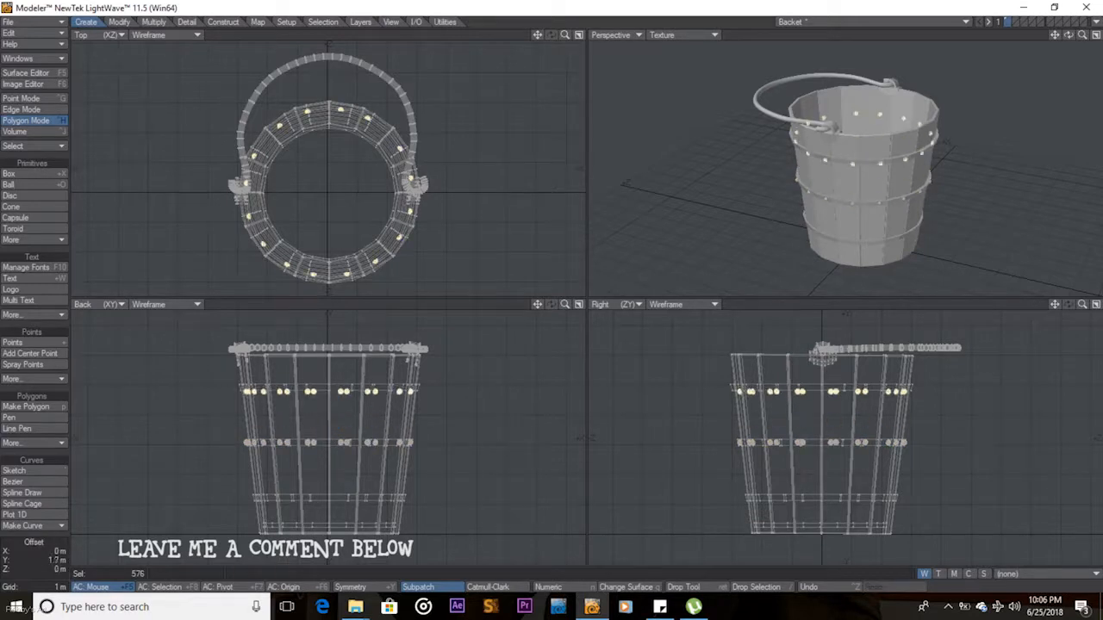
key(shift+a)
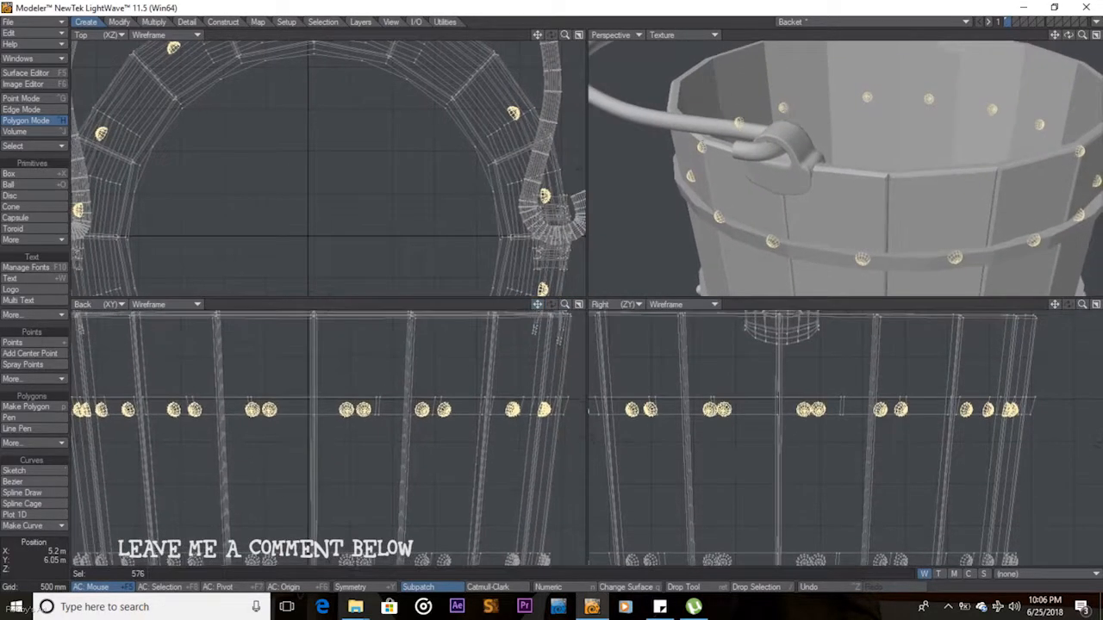
drag(302, 403, 343, 415)
scroll(402, 411, down, 1)
key(t)
key(h)
key(ctrl+z)
key(ctrl+z)
Set the action center to Selection and scale the upper ring of domes outward in the Back and Right views to match the hoop
click(172, 587)
key(h)
key(t)
key(h)
key(t)
ctrl+alt+drag(448, 399, 825, 321)
key(h)
drag(758, 416, 796, 416)
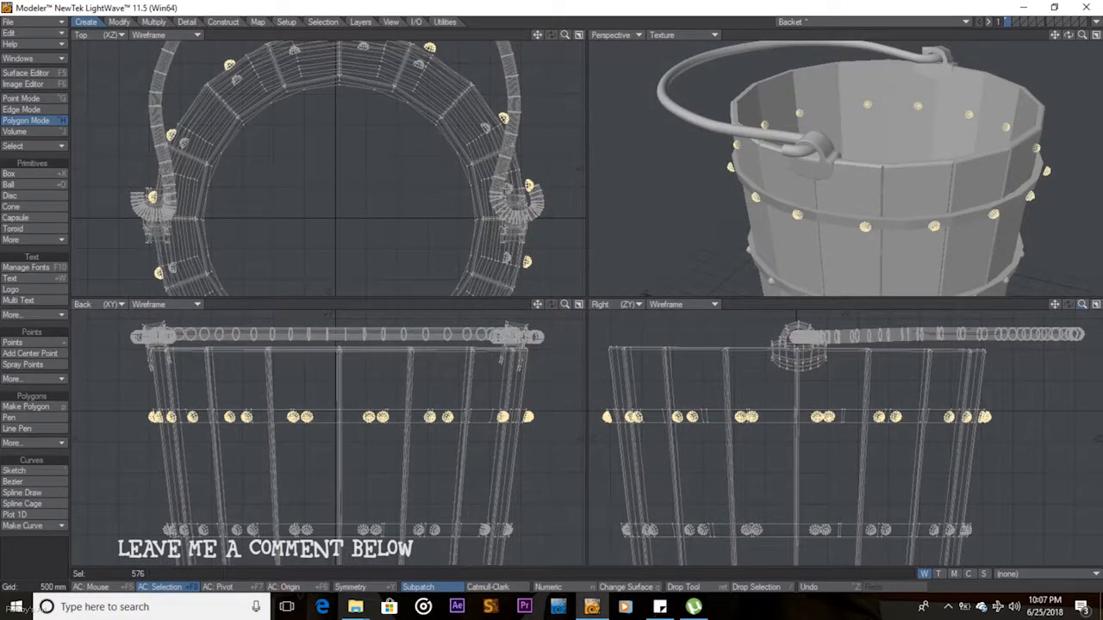
Fine-tune the upper ring's position and scale in the Right view so the domes meet the hoop, and deselect it
drag(1082, 304, 1102, 304)
key(t)
alt+drag(1057, 379, 1007, 379)
mouse_move(1082, 304)
mouse_down()
mouse_move(1000, 304)
mouse_move(1102, 304)
mouse_up()
drag(1035, 370, 1038, 367)
drag(1082, 304, 1000, 304)
key(h)
drag(896, 364, 891, 363)
key(Return)
key(slash)
Select the middle hoop's ring of domes, duplicate it, and move the copy down to the lower hoop
key(a)
mouse_move(731, 207)
alt+mouse_down()
mouse_move(731, 172)
mouse_move(731, 206)
alt+mouse_up()
right_drag(234, 433, 422, 451)
key(t)
key(period)
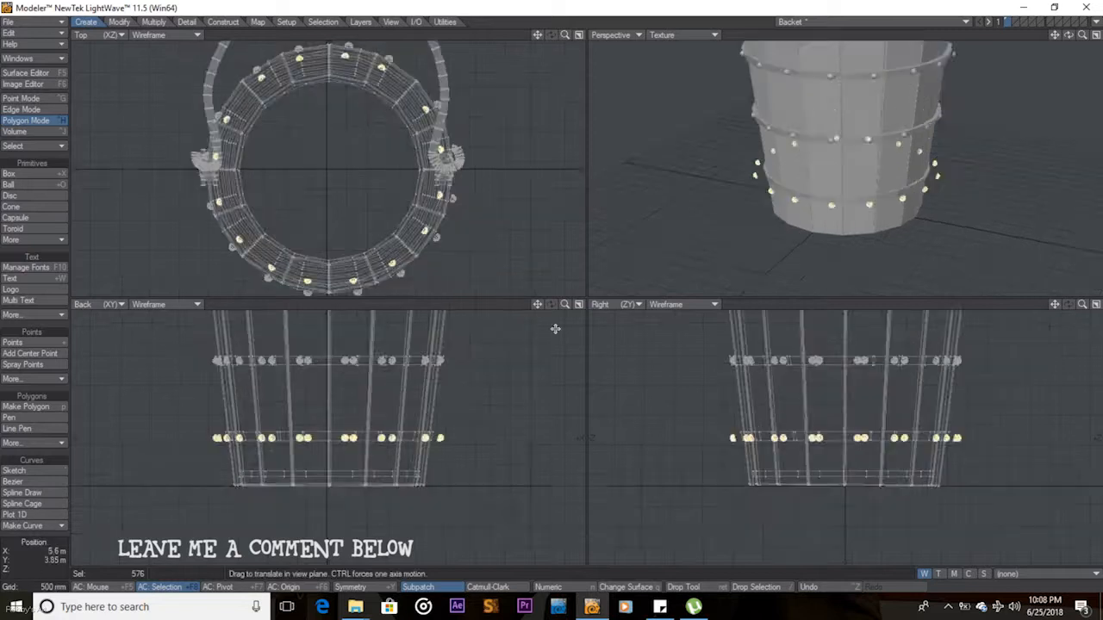
Scale the lower ring of domes to 92% by 99% in the Back view and nudge it upward to center it on the hoop
key(period)
drag(395, 368, 374, 369)
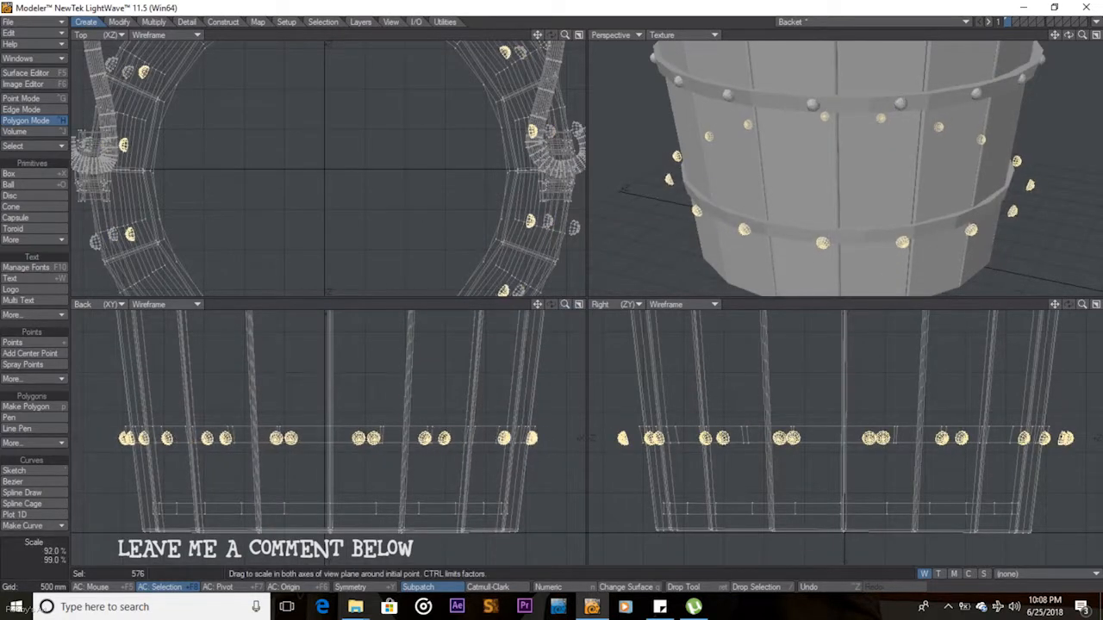
key(period)
key(period)
key(period)
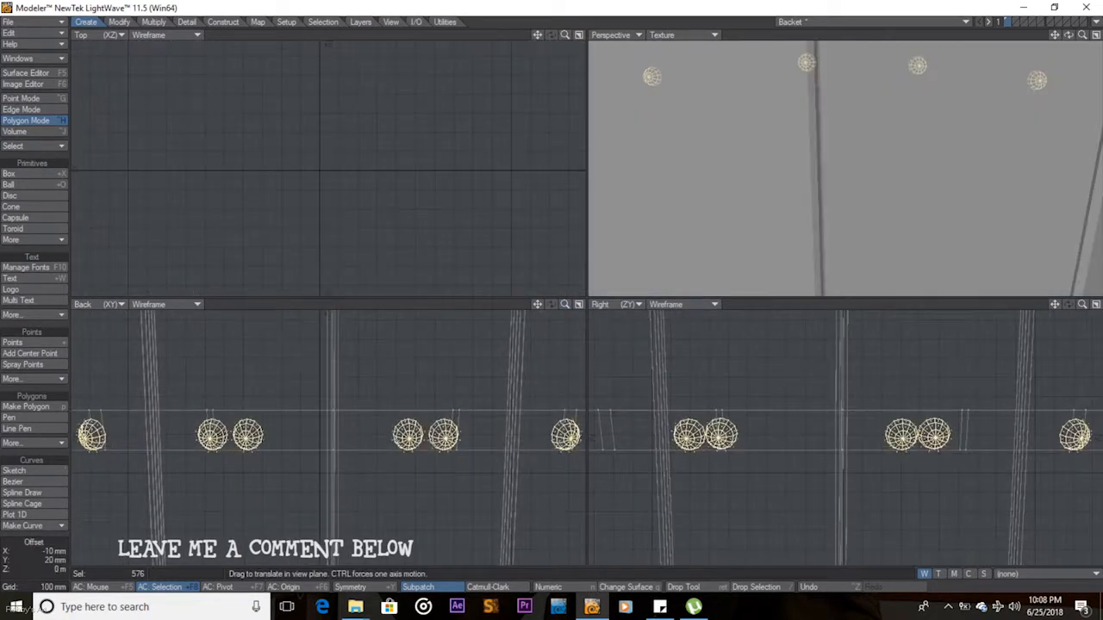
key(comma)
key(comma)
key(comma)
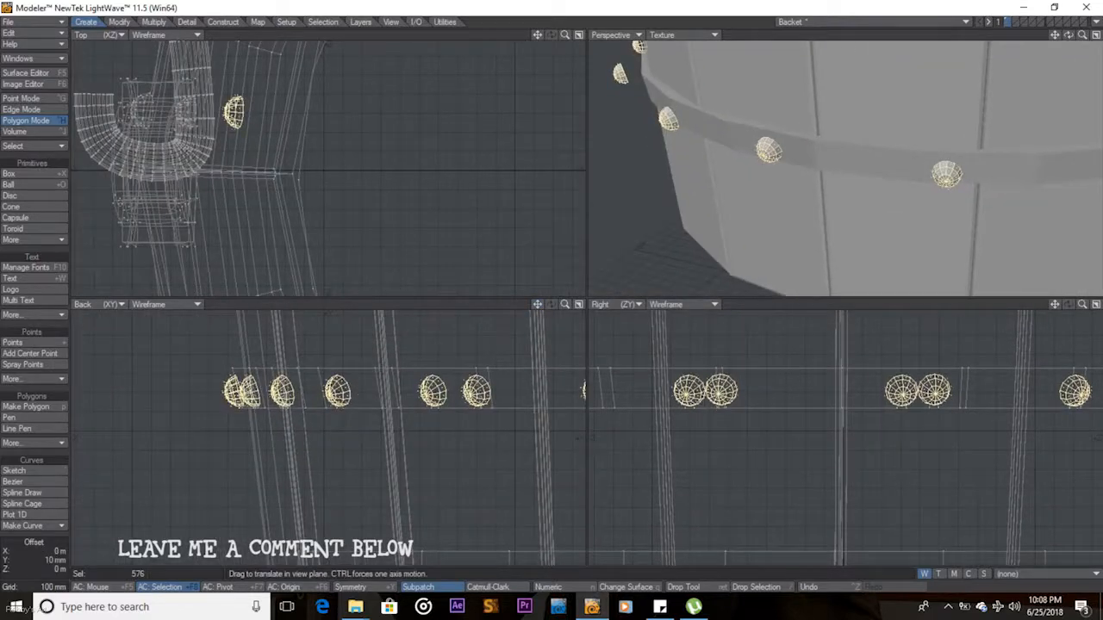
Scale the lower ring of domes to 93% by 100% in the Right view, fine-tune its position on the hoop, and deselect it
key(h)
drag(899, 400, 887, 400)
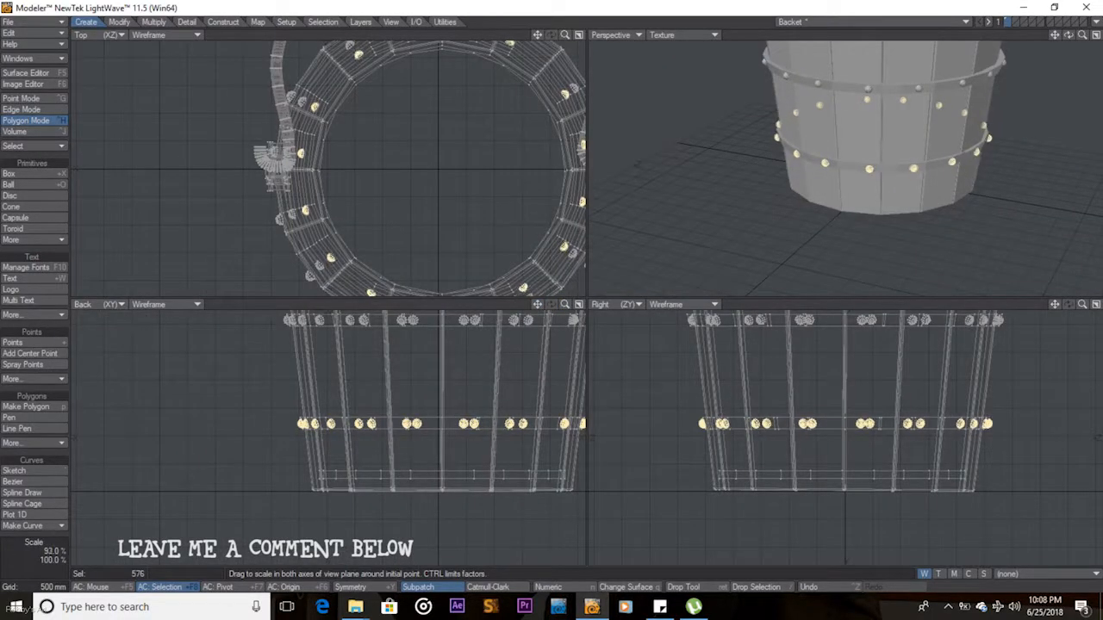
drag(1082, 304, 1100, 304)
alt+drag(1069, 398, 933, 400)
key(t)
drag(1055, 304, 1086, 306)
key(slash)
key(a)
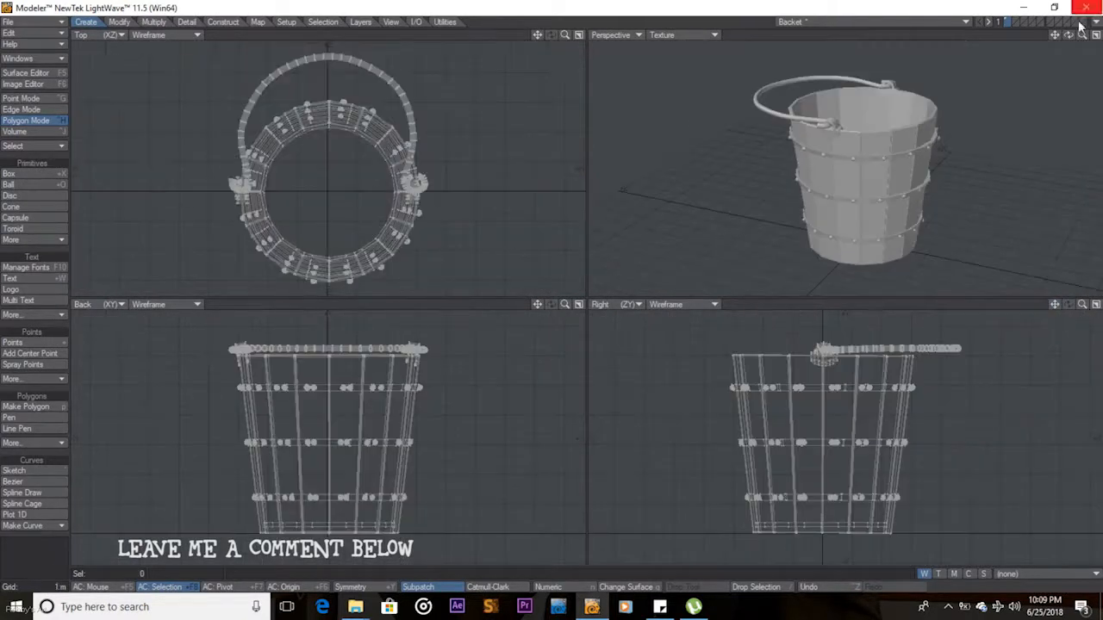
Maximize the Perspective view, examine the riveted bucket from different angles, and restore the four-view layout
click(1095, 35)
drag(1082, 35, 1087, 37)
drag(1068, 36, 745, 282)
key(a)
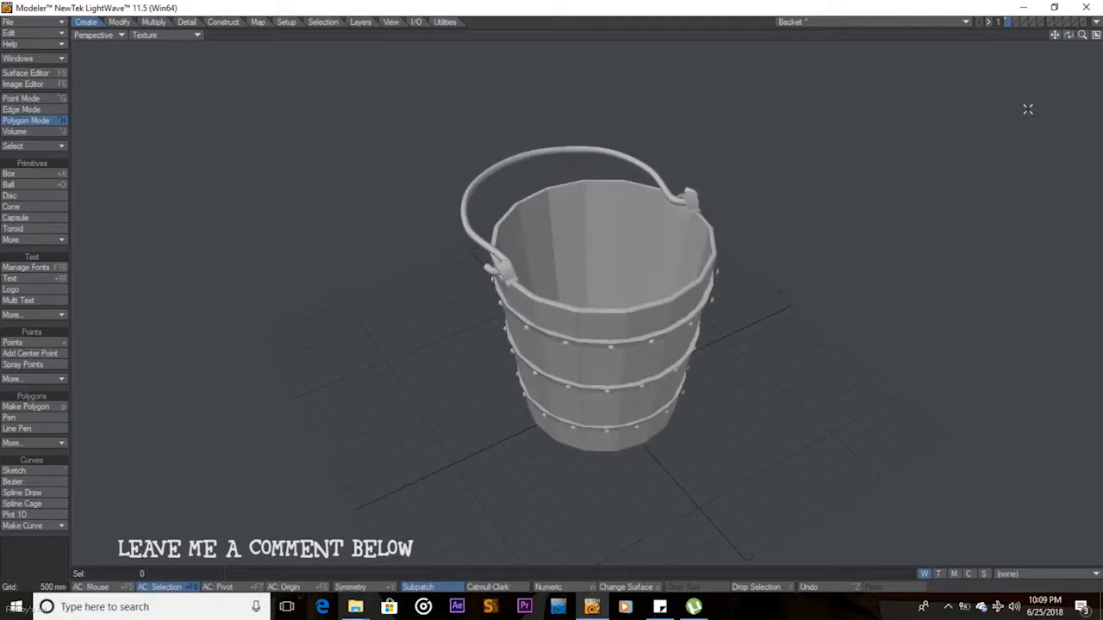
click(1096, 35)
Select a dome on the front of the lower hoop, move it against the hoop in the Top view, and deselect it
drag(1082, 304, 1094, 306)
click(371, 441)
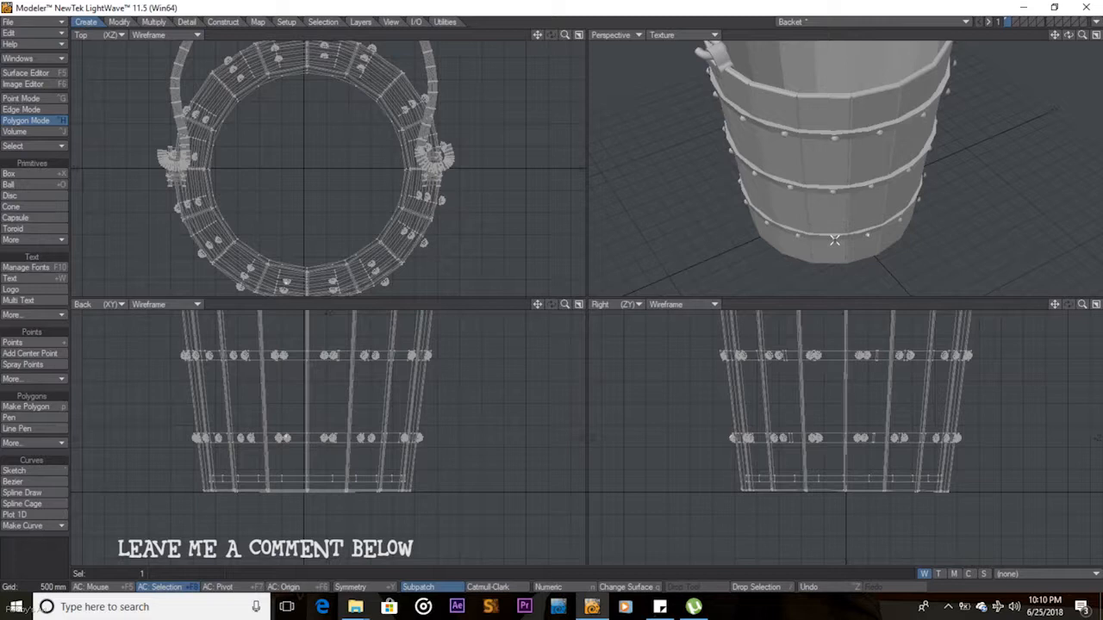
key(])
key(shift+a)
drag(1069, 34, 877, 57)
key(t)
drag(310, 148, 313, 144)
drag(1068, 35, 1042, 42)
key(slash)
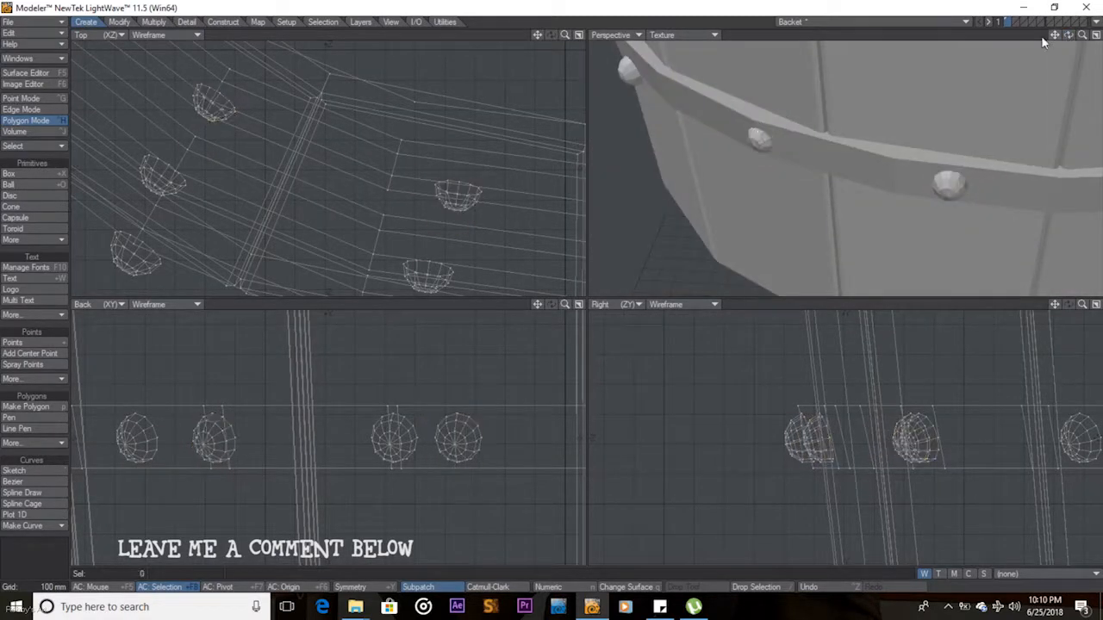
Adjust the position of the neighbouring front dome on the lower hoop so it sits against the band, and deselect it
key(t)
drag(761, 137, 758, 141)
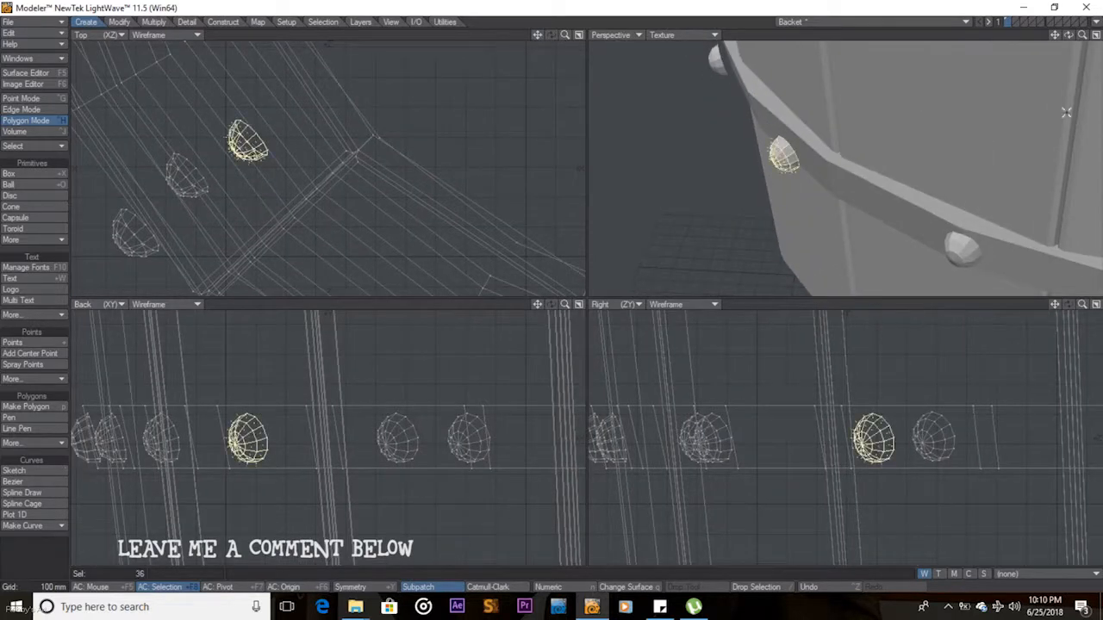
drag(1068, 35, 280, 130)
key(space)
key(slash)
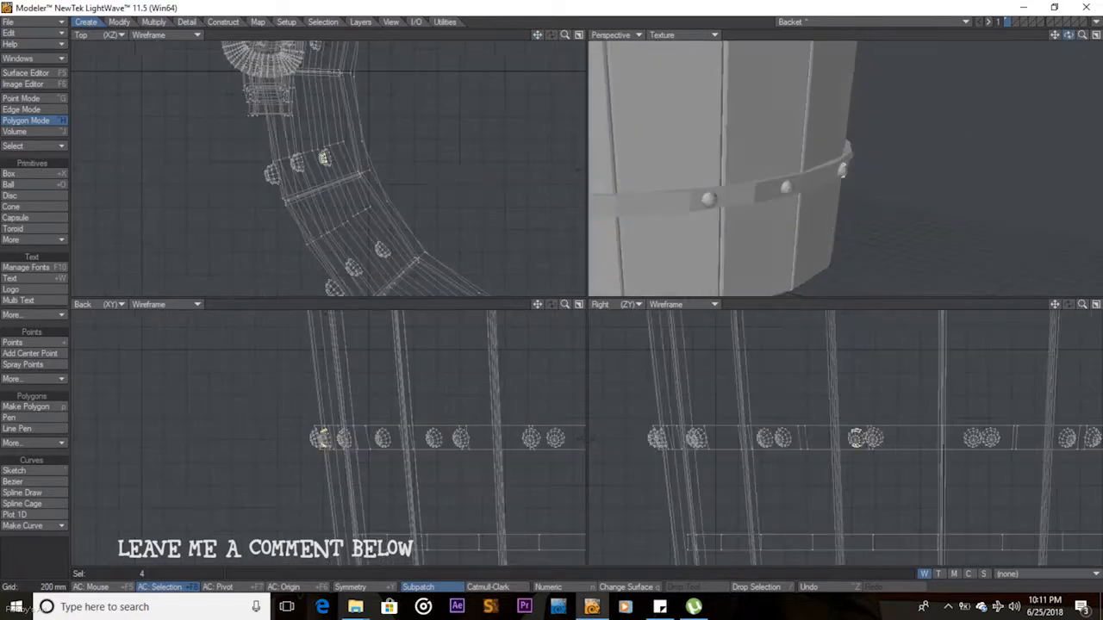
Move the lower hoop's dome on the negative X side inward against the band in the Top view
drag(1069, 35, 939, 43)
key(t)
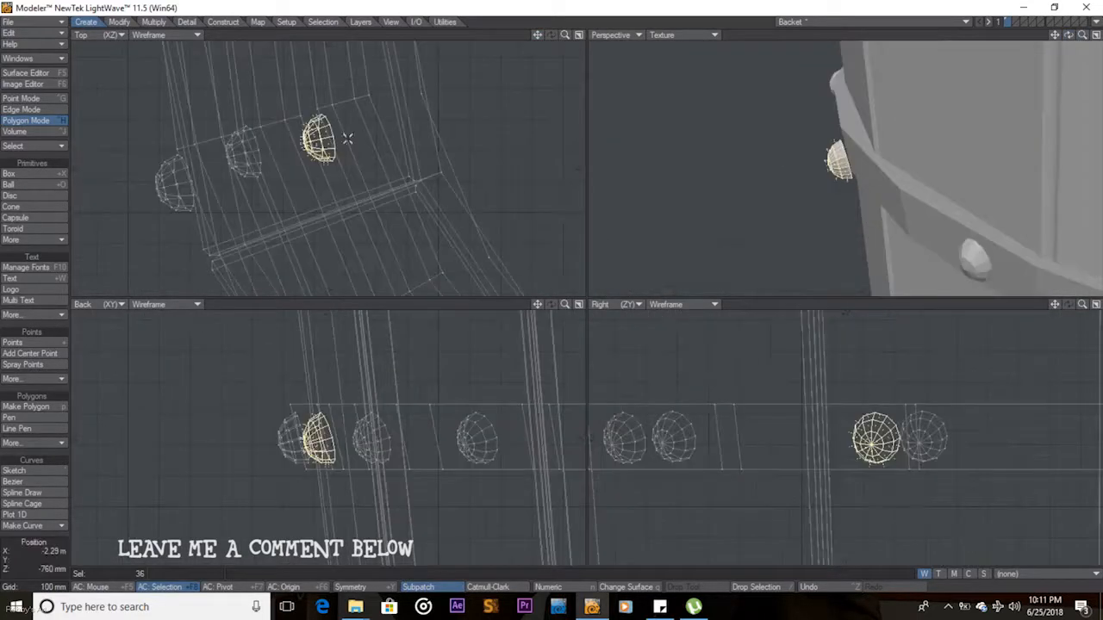
drag(328, 134, 341, 129)
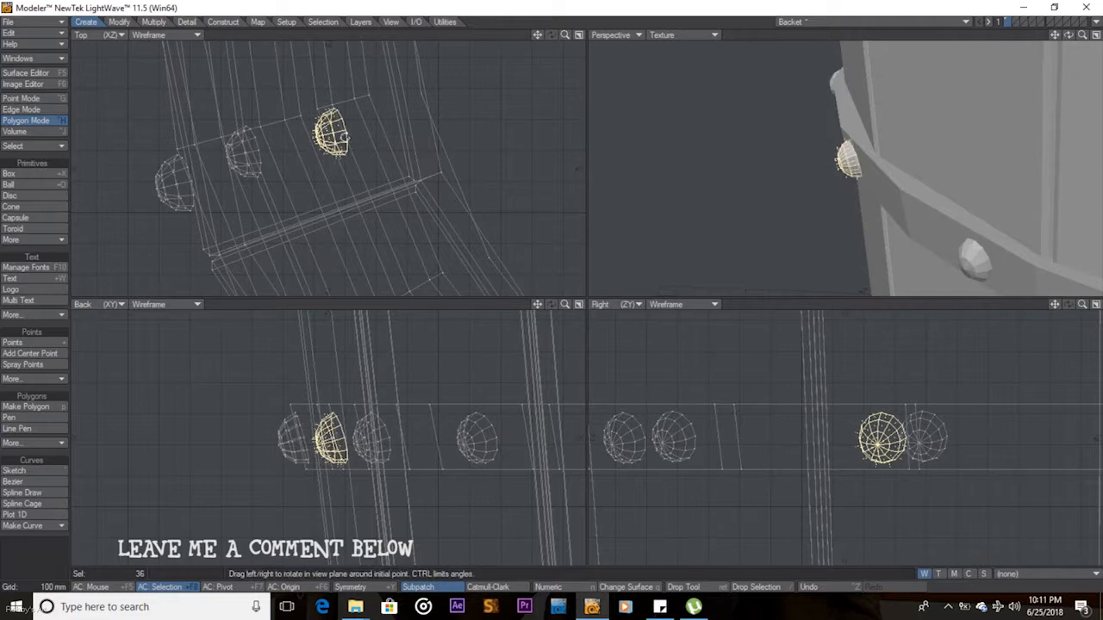
drag(1068, 34, 1008, 40)
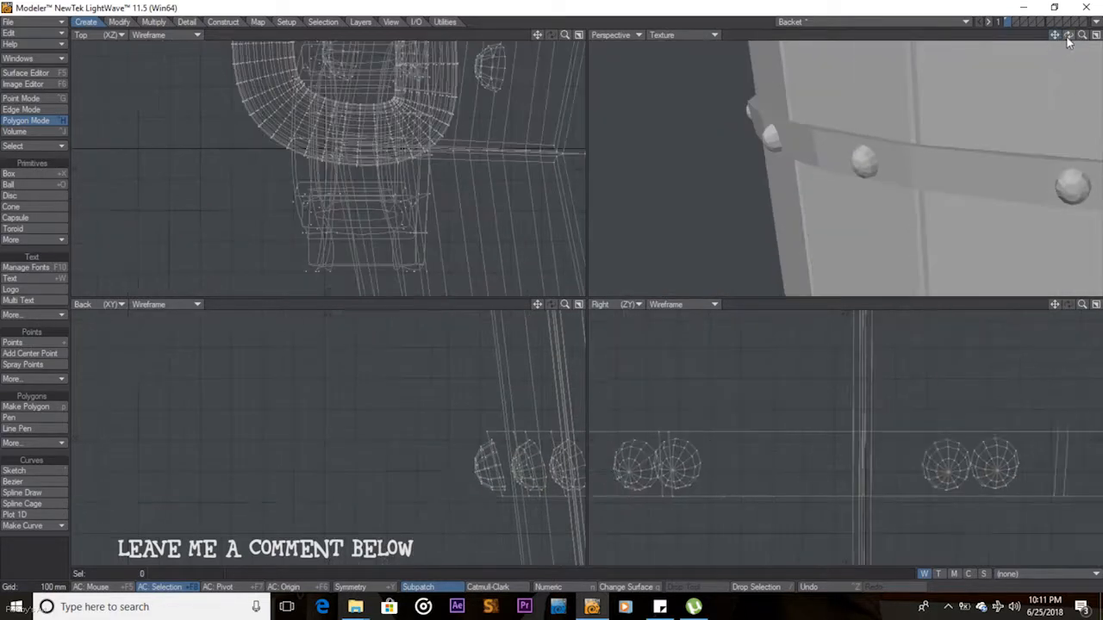
Select the lower hoop's next dome past the negative X bracket, move it toward the hoop, and deselect it
drag(1068, 34, 1034, 36)
alt+drag(775, 148, 885, 145)
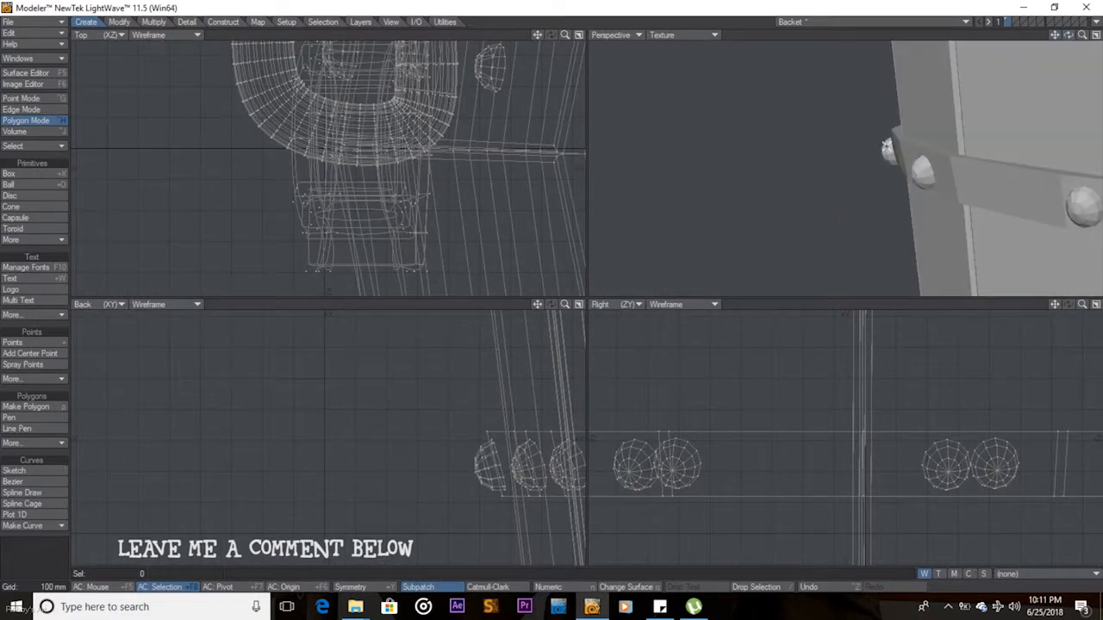
key(shift+a)
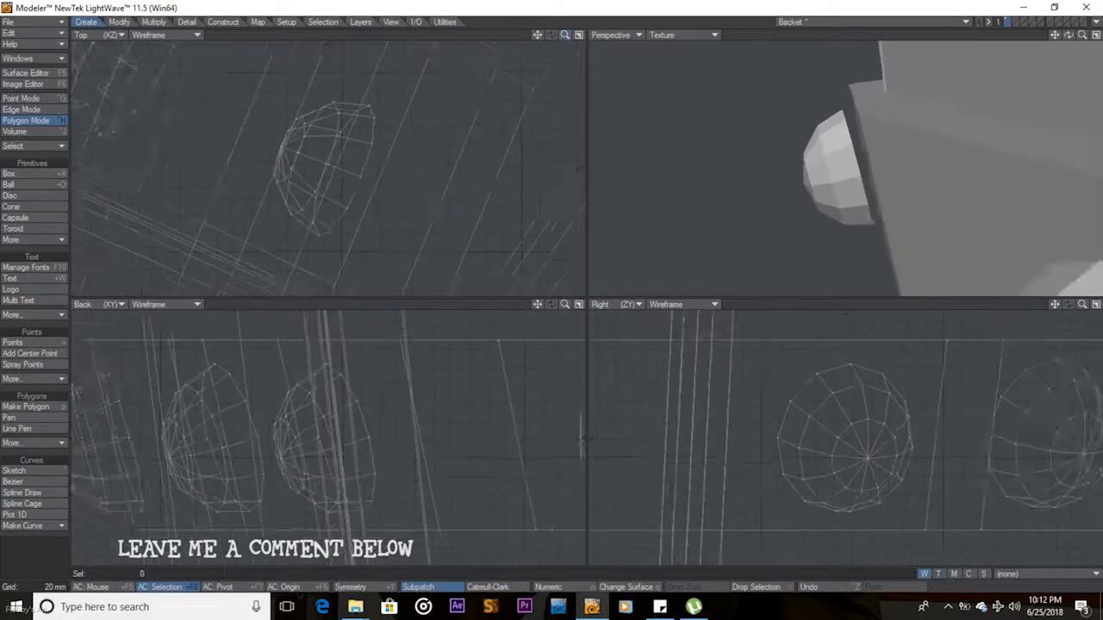
key(t)
drag(572, 166, 602, 172)
key(/)
drag(1082, 34, 1051, 36)
Select the following dome on the lower hoop, rotate it to match the band, move it inward, and deselect it
drag(1068, 34, 1034, 34)
alt+drag(707, 169, 717, 170)
click(718, 146)
key(bracketright)
key(shift+a)
key(y)
drag(362, 172, 376, 203)
key(t)
drag(312, 264, 305, 291)
key(/)
Select the dome at the rear of the lower hoop and move it about -14 mm in X and -60 mm in Z
drag(1082, 34, 1042, 35)
click(780, 126)
key(bracketright)
key(shift+a)
key(t)
drag(330, 172, 319, 256)
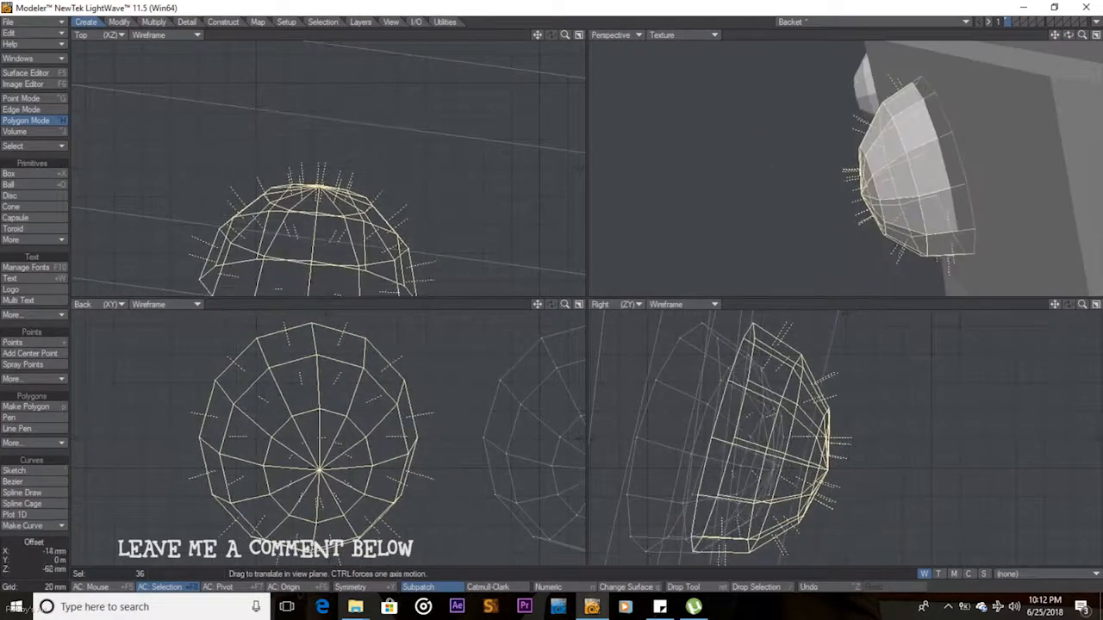
key(/)
Move the next rear dome toward positive X on the lower hoop diagonally inward against the band
key(a)
key(shift+a)
key(t)
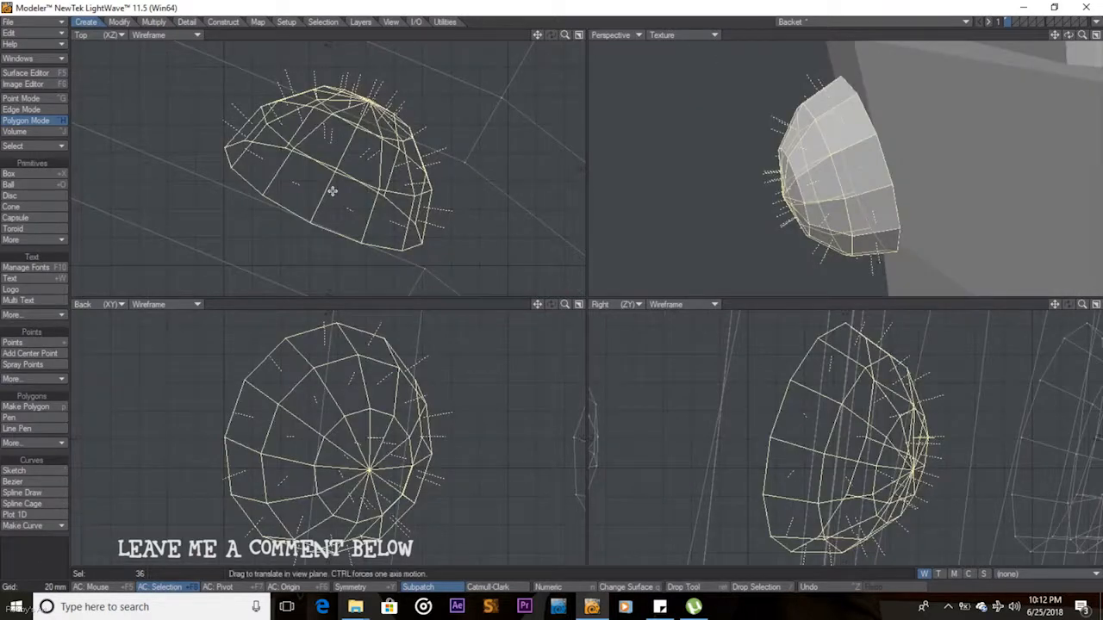
drag(332, 191, 293, 245)
key(Return)
drag(1083, 35, 1027, 41)
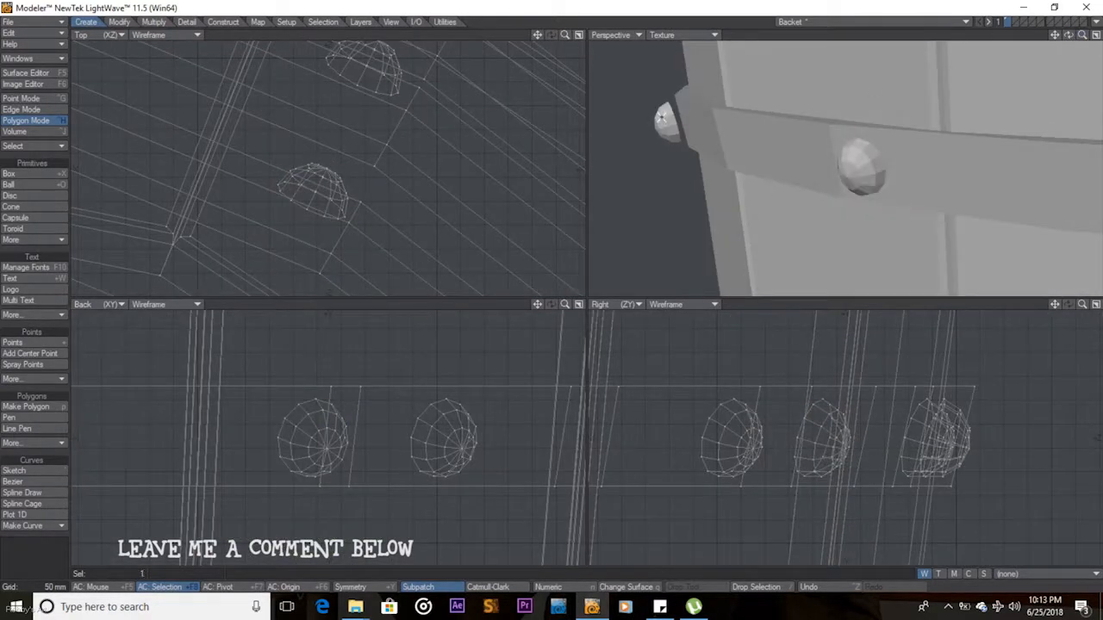
Select the following dome toward the positive X bracket, move it inward against the hoop, and deselect it
key(bracketright)
key(shift+a)
key(t)
drag(431, 121, 380, 158)
key(Return)
key(/)
Select the lower hoop's dome beside the positive X bracket, then rotate it and move it inward to fit the band
click(803, 104)
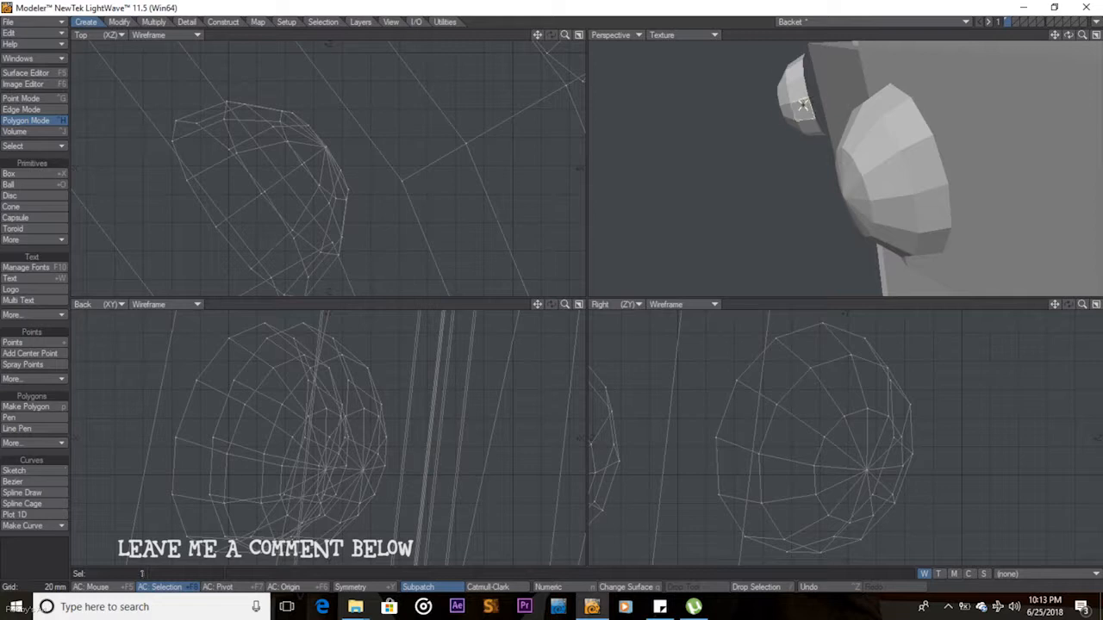
key(bracketright)
key(shift+a)
key(y)
drag(307, 180, 181, 180)
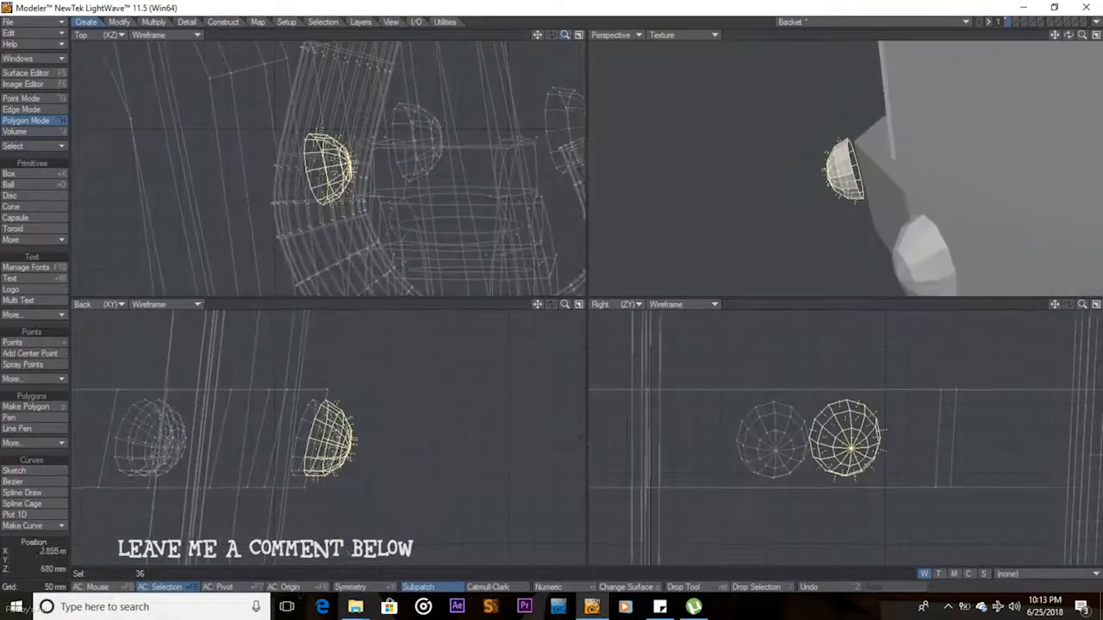
key(g)
key(Return)
drag(1069, 34, 1000, 43)
drag(324, 183, 310, 189)
Move the dome just past the positive X bracket inward in the Top view to close its gap to the hoop
key(shift+a)
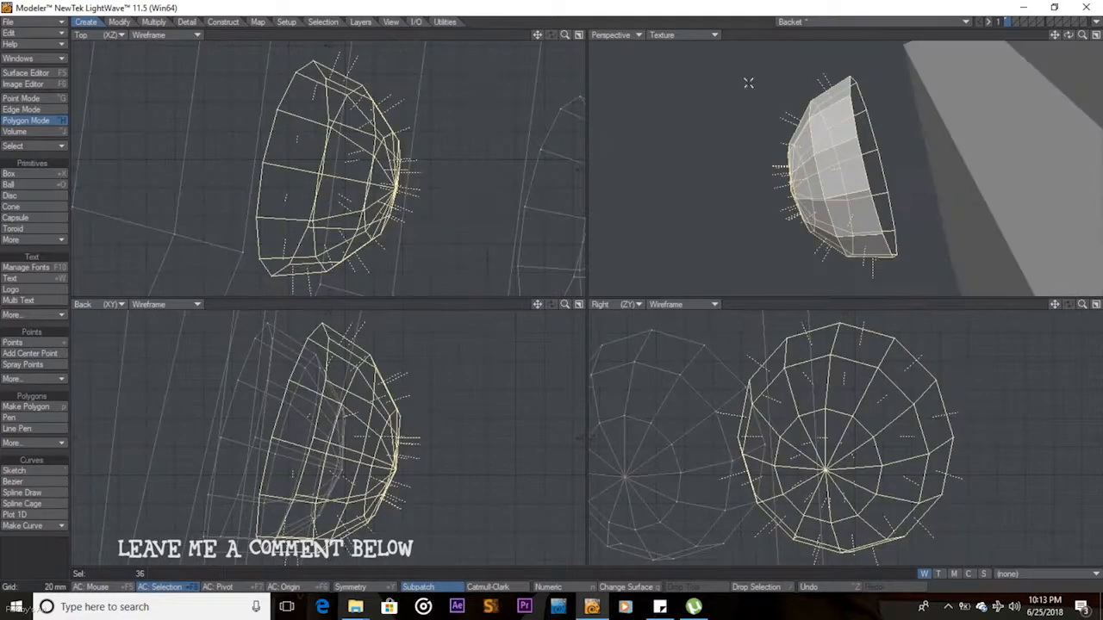
drag(565, 35, 565, 39)
drag(1069, 35, 1065, 36)
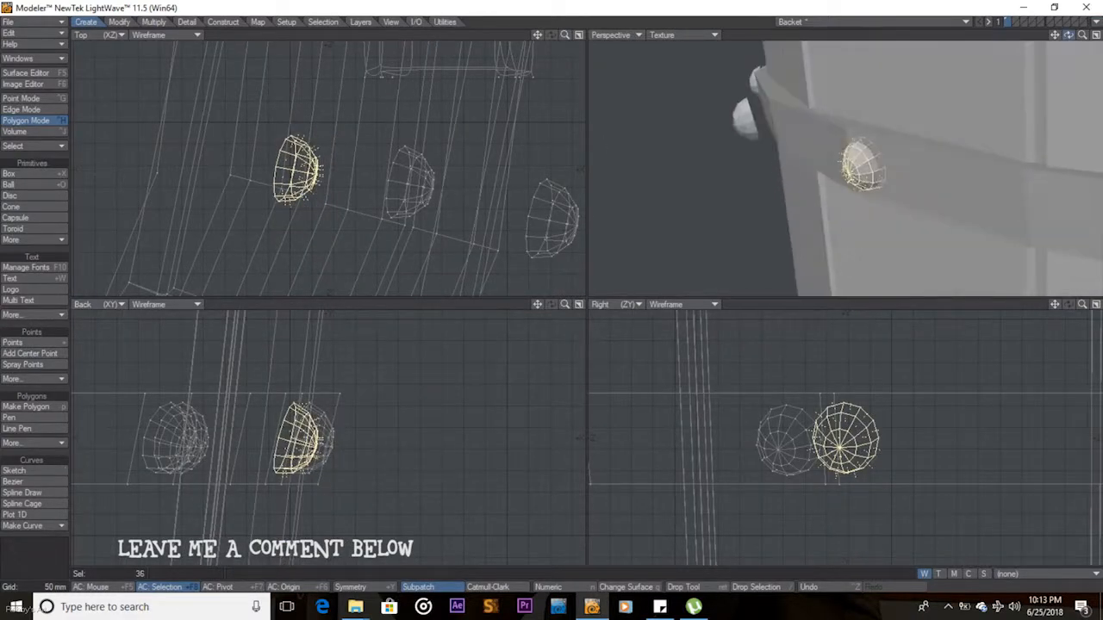
key(shift+a)
key(comma)
key(comma)
key(comma)
drag(339, 169, 321, 160)
Select the front dome on the positive X side, fit it against the hoop in the Top view, and deselect it
click(827, 96)
key(shift+a)
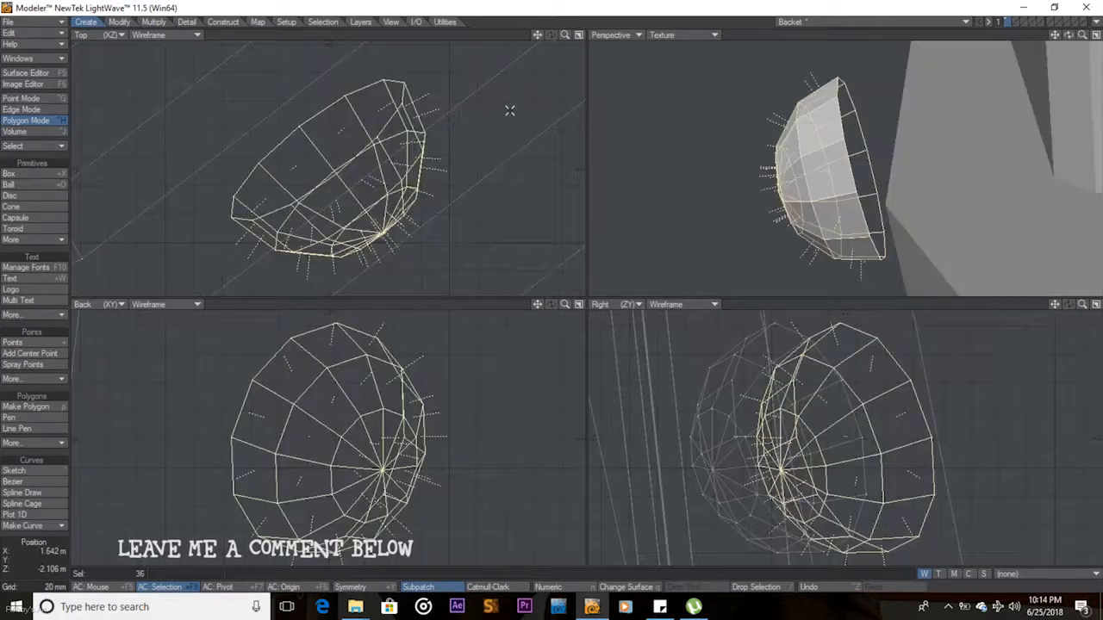
drag(566, 35, 567, 38)
key(space)
drag(1068, 35, 1099, 35)
key(slash)
Adjust the next dome along the front so it sits against its hoop
key(shift+a)
key(comma)
key(comma)
key(t)
key(space)
key(slash)
Save the object, then move the dome at the center front against its hoop and deselect it
key(s)
key(shift+a)
key(comma)
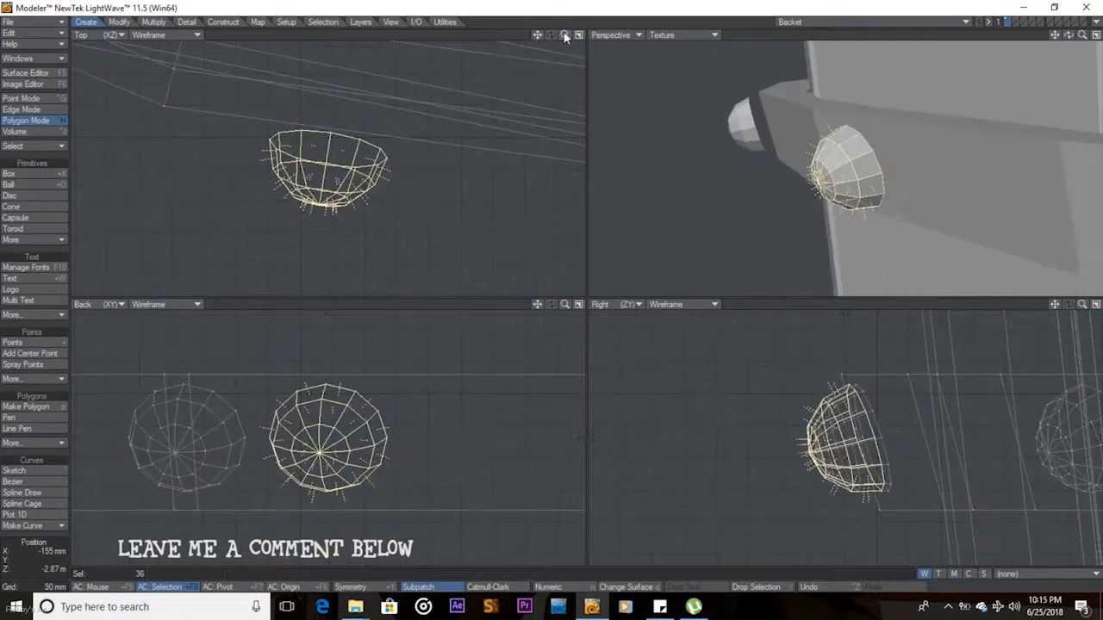
key(t)
key(space)
key(slash)
Select the upper hoop's front dome toward negative X, move it diagonally inward against the band, and deselect it
click(738, 130)
key(bracketright)
key(shift+a)
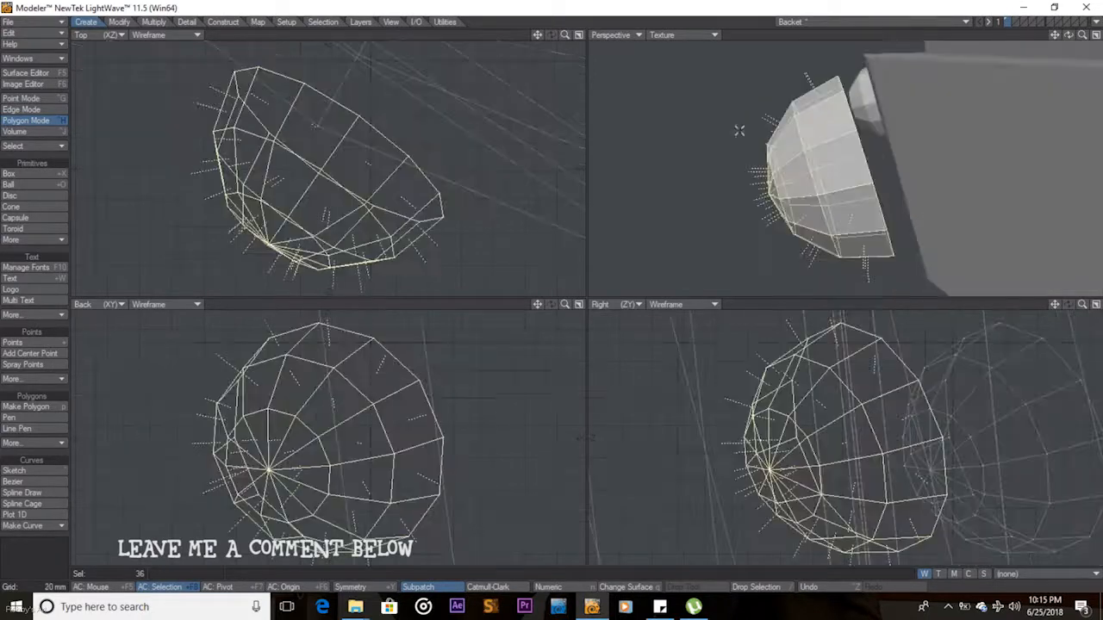
drag(565, 34, 543, 34)
key(t)
drag(328, 164, 352, 138)
key(space)
key(slash)
alt+drag(971, 63, 916, 184)
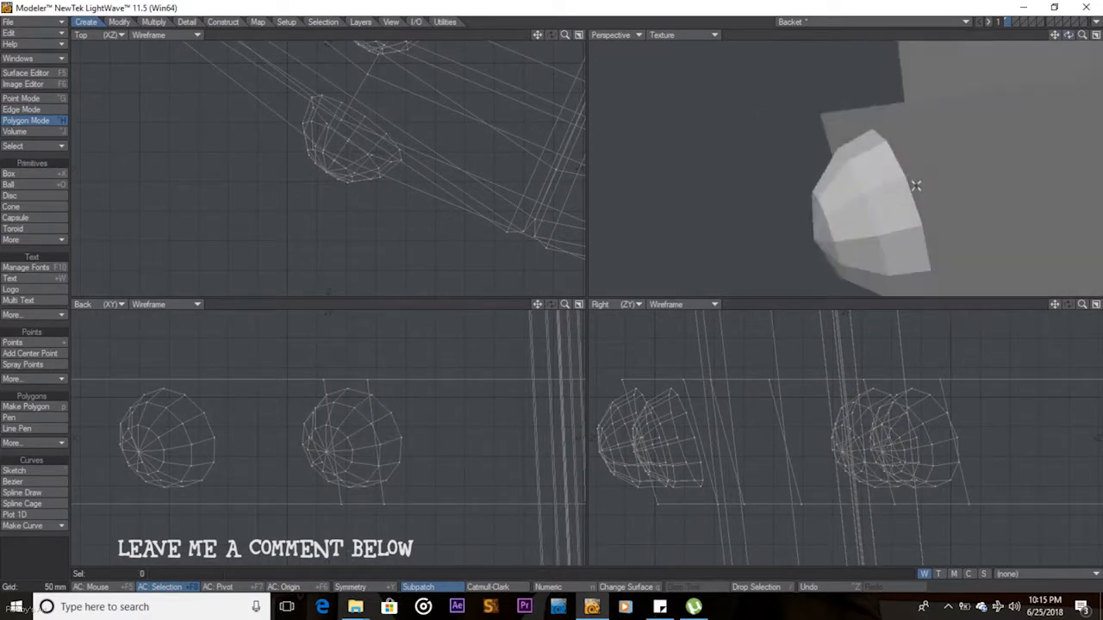
Select the following dome around the front of the upper hoop and adjust its position against the band
click(858, 185)
key(bracketright)
key(shift+a)
drag(1068, 36, 1034, 43)
drag(1082, 34, 1102, 99)
drag(1082, 34, 1100, 35)
alt+drag(896, 112, 885, 199)
key(t)
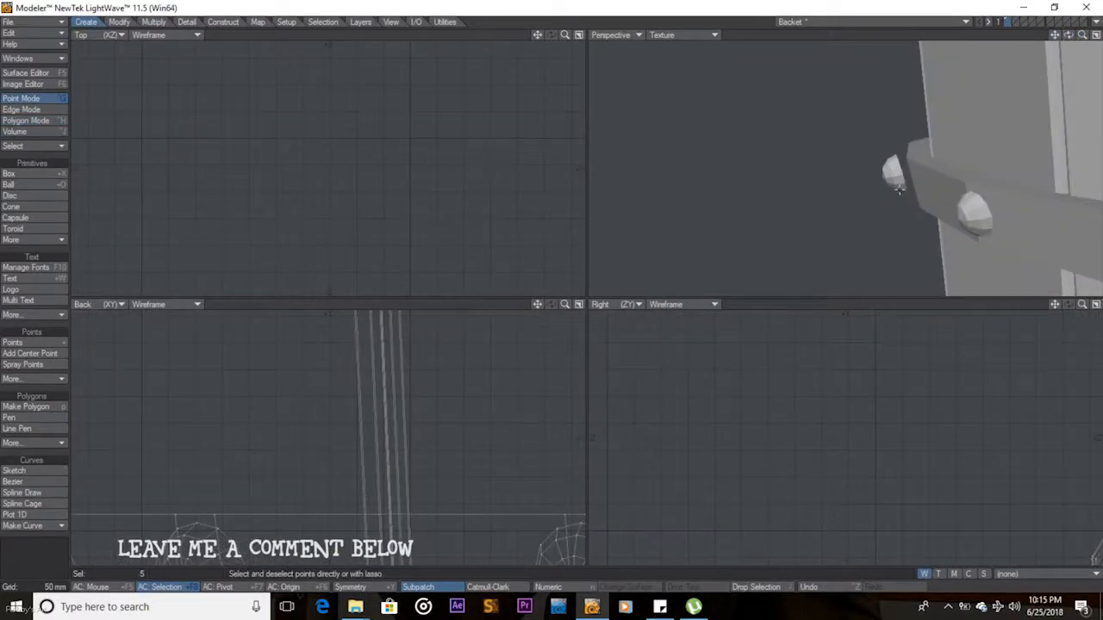
Rotate the upper hoop's next dome toward negative X to match the band and move it inward in the Top view
key(shift+a)
key(y)
key(t)
drag(311, 147, 382, 128)
key(space)
mouse_move(1083, 35)
mouse_down()
mouse_move(1056, 35)
mouse_move(1095, 35)
mouse_up()
key(t)
drag(336, 159, 347, 153)
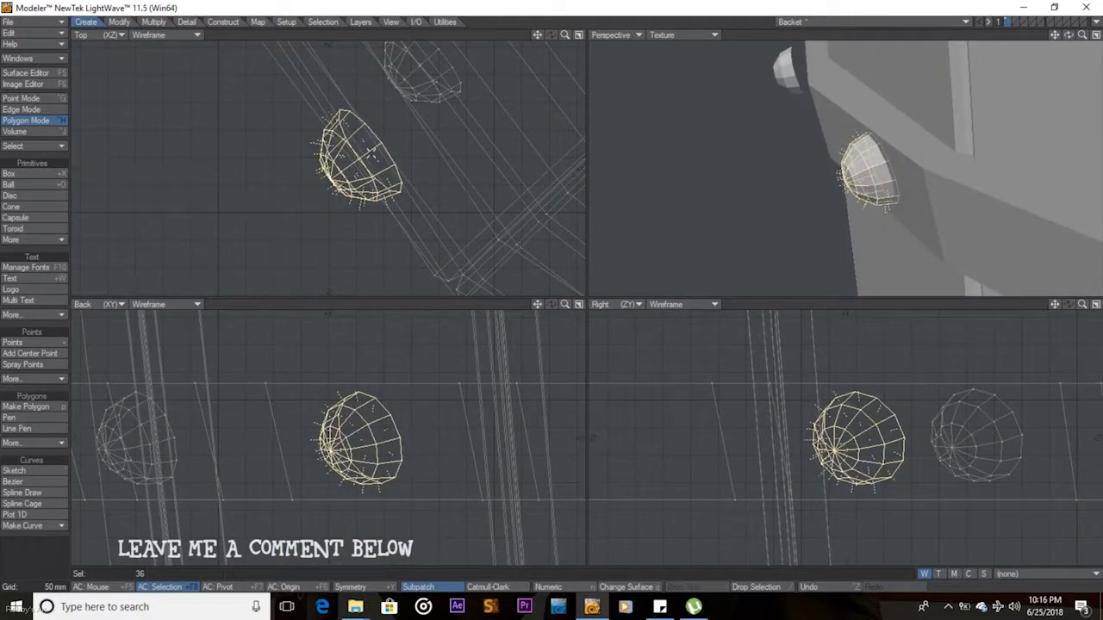
Adjust the position and angle of the upper hoop's dome just in front of the negative X bracket
key(shift+a)
mouse_move(1082, 34)
mouse_down()
mouse_move(1056, 34)
mouse_move(1095, 35)
mouse_up()
key(t)
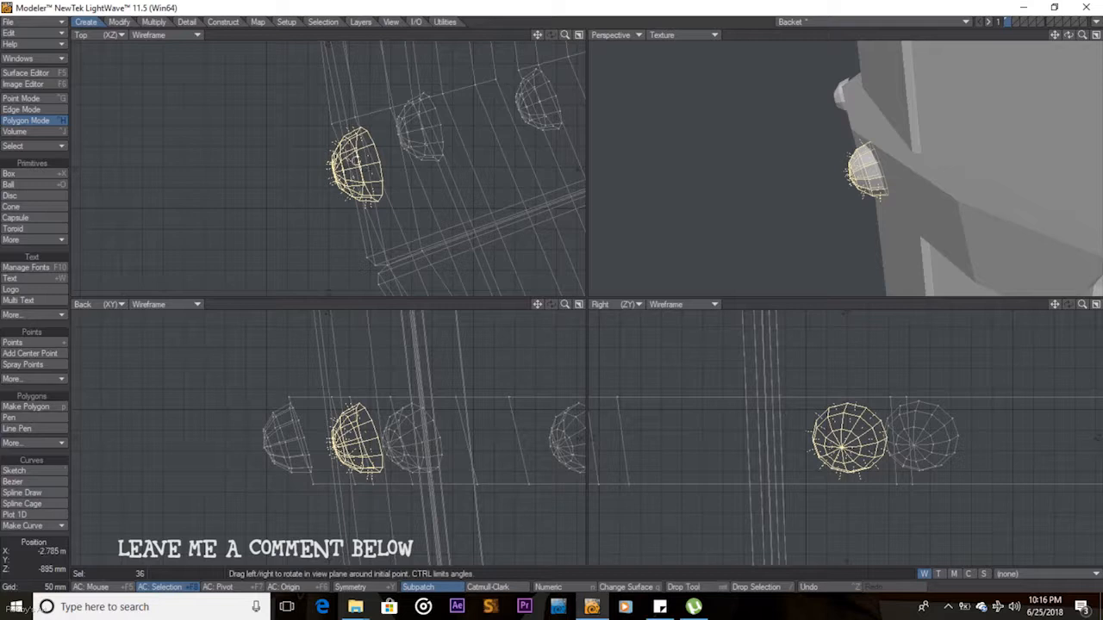
Select the upper hoop's dome behind the negative X bracket, then move it inward and rotate it to match the band
drag(1069, 34, 1098, 35)
click(698, 87)
key(])
key(shift+a)
drag(564, 35, 539, 35)
key(])
key(shift+a)
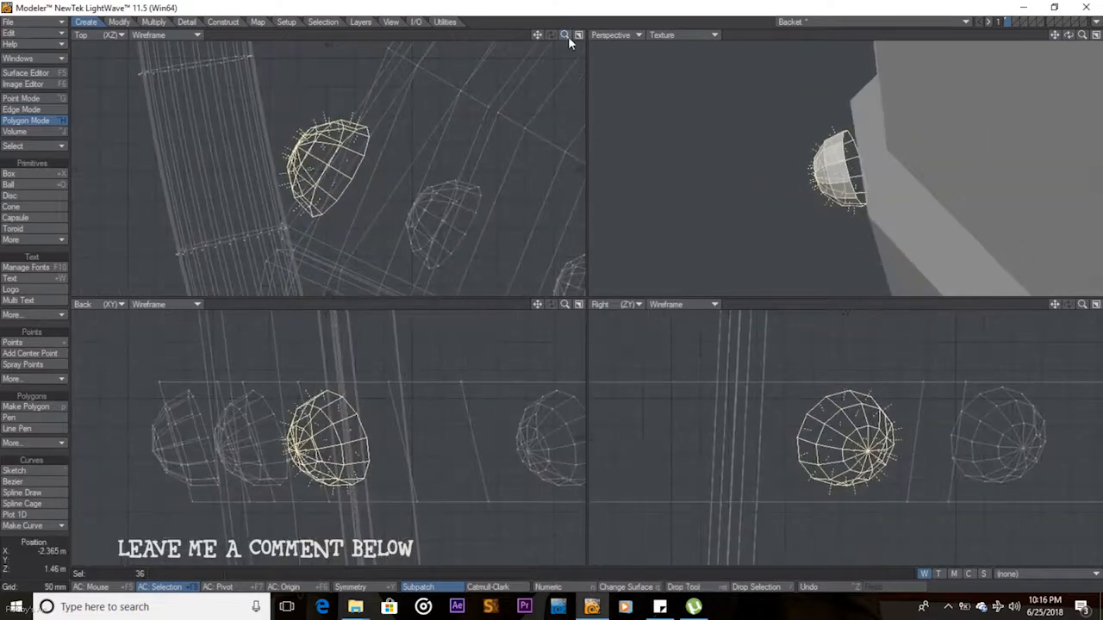
key(t)
drag(293, 157, 315, 166)
key(y)
drag(1051, 122, 1070, 123)
drag(1068, 34, 490, 86)
Fine-tune the dome's position against the upper hoop in the Top view and deselect it
key(t)
drag(381, 179, 371, 179)
key(/)
Fit the next dome toward the rear of the upper hoop by moving it inward, and deselect it
drag(1069, 35, 1099, 60)
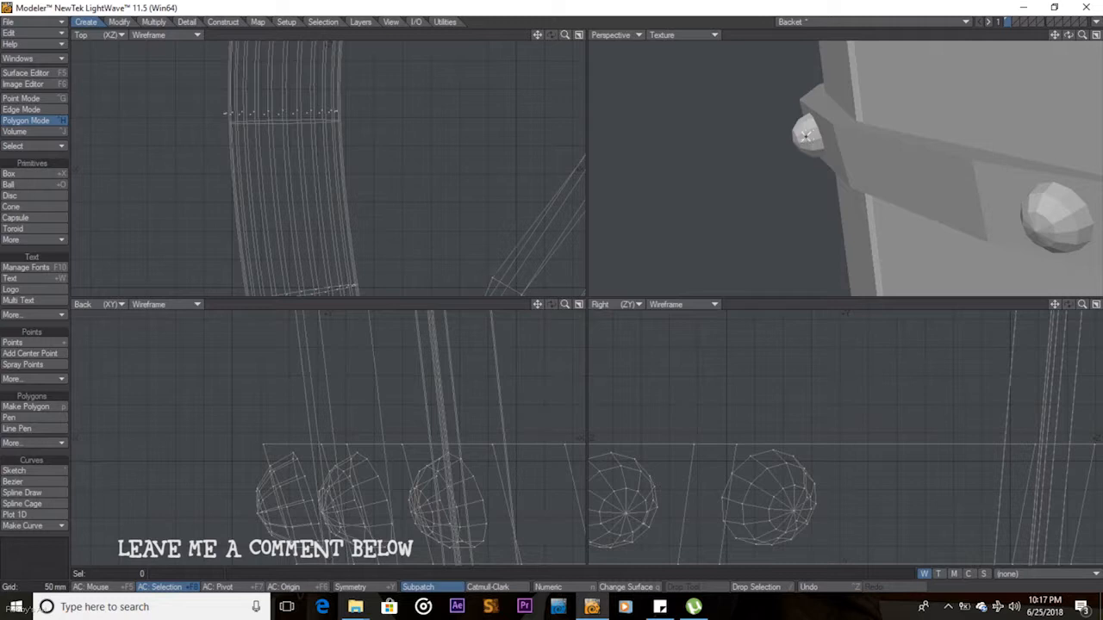
key(shift+a)
key(t)
mouse_move(379, 180)
mouse_down()
mouse_move(405, 211)
mouse_move(388, 189)
mouse_up()
key(/)
Select the upper hoop's rear dome, move it inward onto the band in the Top view, and deselect it
drag(1083, 34, 680, 119)
key(shift+a)
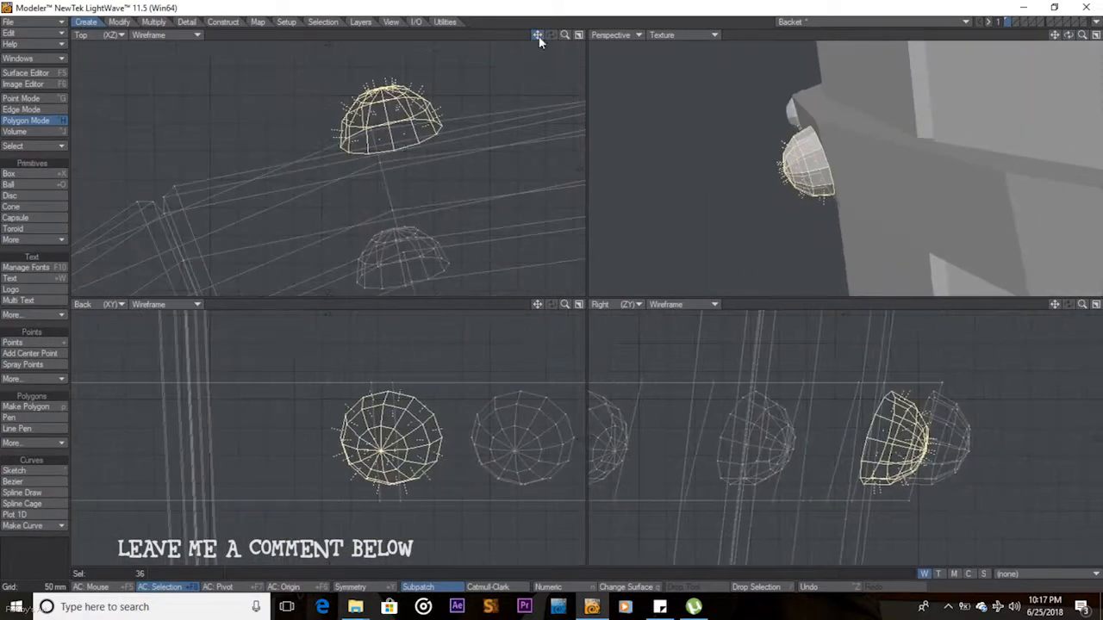
drag(1068, 39, 655, 109)
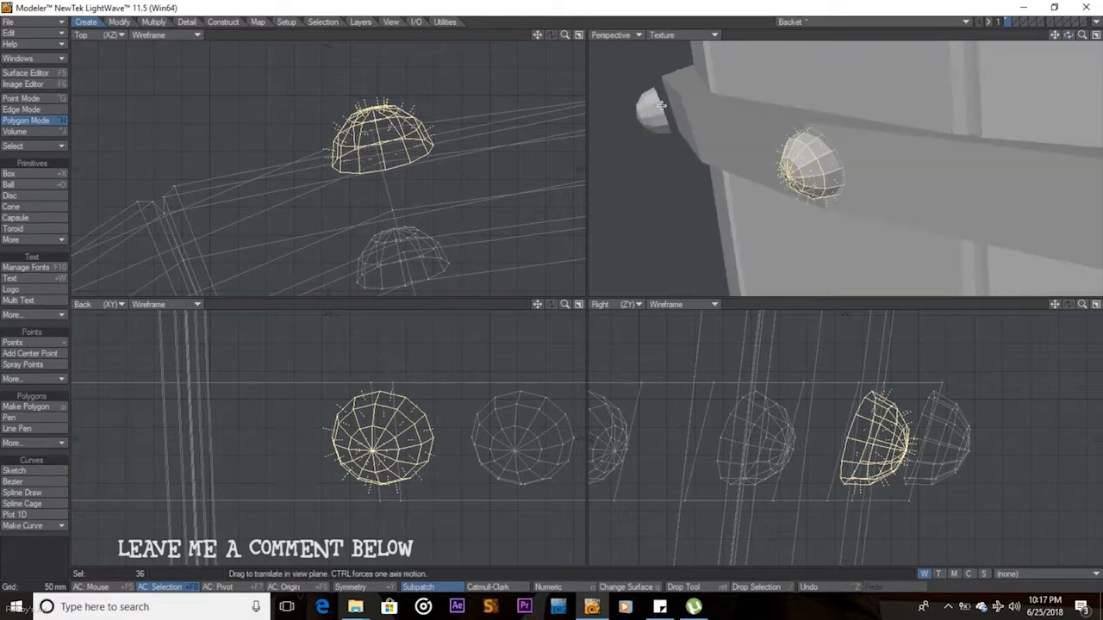
key(/)
Move the upper hoop's rear dome on the positive X side inward against the band and deselect it
drag(537, 35, 416, 102)
key(/)
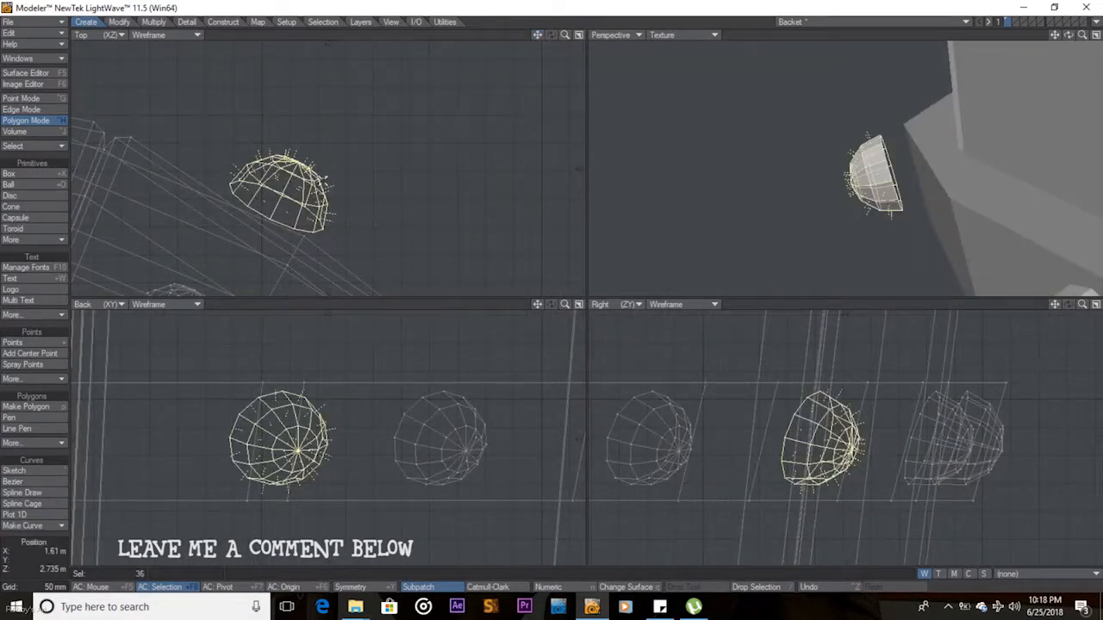
key(t)
drag(324, 207, 271, 220)
key(/)
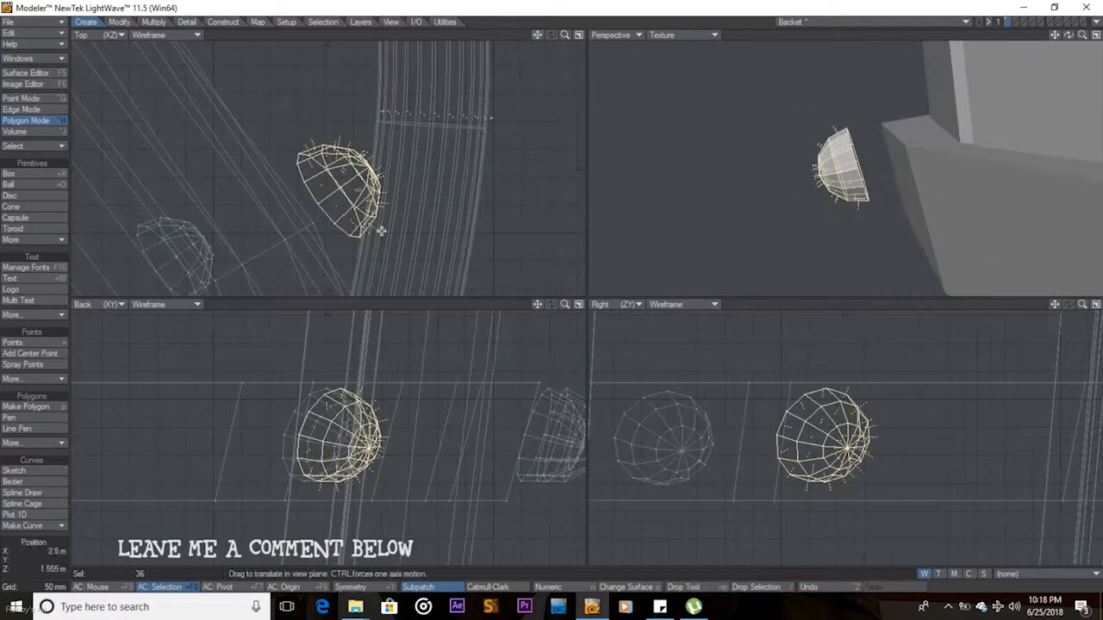
Move the dome behind the positive X bracket inward, fine-tune its contact with the upper hoop, and deselect it
drag(381, 229, 322, 247)
drag(1068, 34, 1067, 42)
drag(331, 212, 342, 207)
key(/)
Select the upper hoop's next dome at the positive X bracket, move it inward, refine its position, and deselect it
click(734, 110)
drag(538, 32, 389, 0)
key(t)
drag(406, 165, 336, 177)
mouse_move(1069, 35)
mouse_down()
mouse_move(1069, 48)
mouse_move(1068, 38)
mouse_up()
drag(336, 177, 352, 178)
key(/)
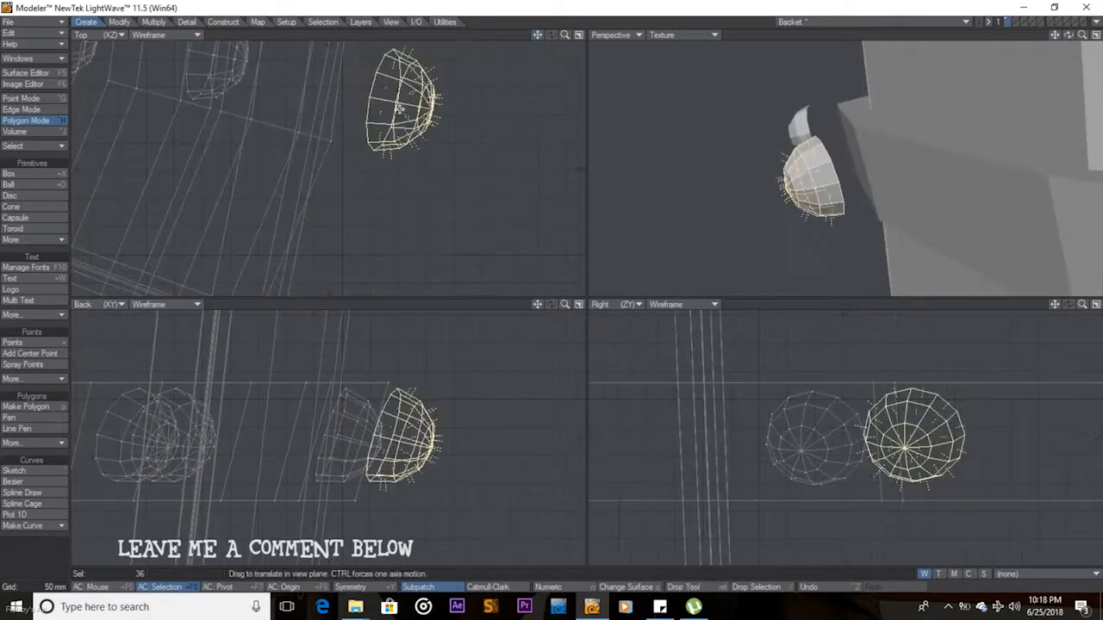
Move the selected upper-hoop dome on the positive X side inward in the Top view until it touches the band, and deselect it
drag(395, 98, 332, 96)
key(space)
key(/)
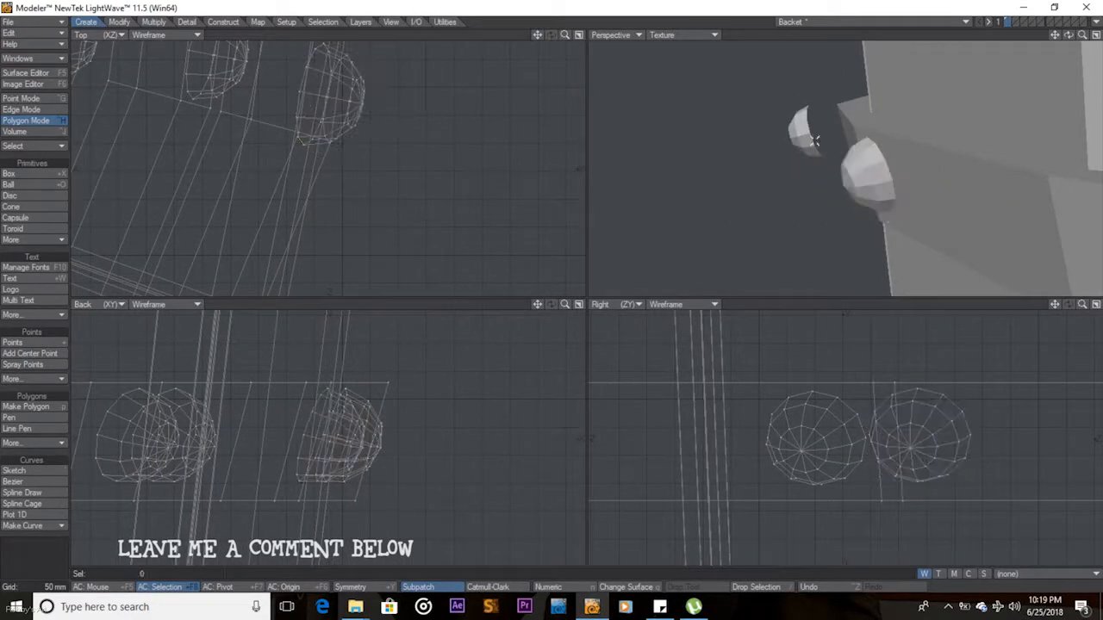
Move the neighbouring upper-hoop dome diagonally inward onto the band, check its contact in Perspective, and deselect it
drag(536, 35, 741, 95)
key(t)
drag(430, 140, 358, 107)
drag(1069, 34, 1099, 34)
key(space)
key(/)
Move the following dome along the upper hoop inward against the band in the Top view and deselect it
drag(537, 34, 746, 17)
key(t)
drag(457, 168, 411, 162)
key(space)
key(/)
Select the upper hoop's remaining dome on the negative Z side, move it inward, fine-tune its contact with the band, and deselect it
click(771, 119)
key(])
drag(537, 34, 919, 9)
key(t)
drag(409, 199, 384, 153)
mouse_move(1068, 34)
mouse_down()
mouse_move(1039, 13)
mouse_move(1077, 26)
mouse_up()
drag(384, 148, 384, 153)
key(space)
key(/)
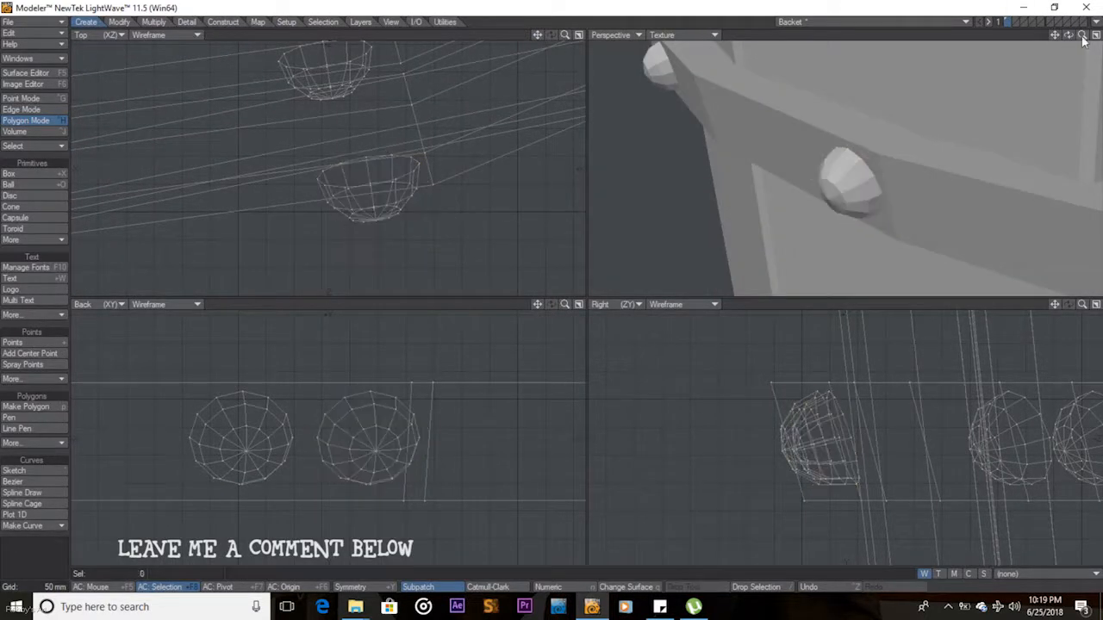
Fit the whole bucket in an enlarged Perspective view and examine its hoops, rivets and handle from different sides
key(a)
click(1096, 35)
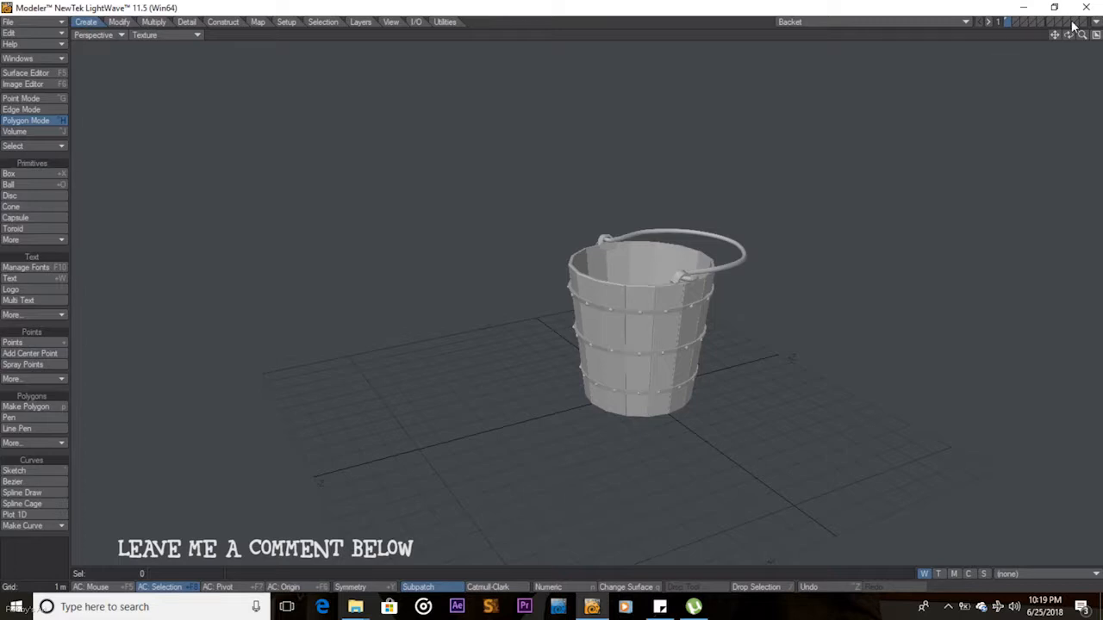
drag(1069, 34, 1039, 25)
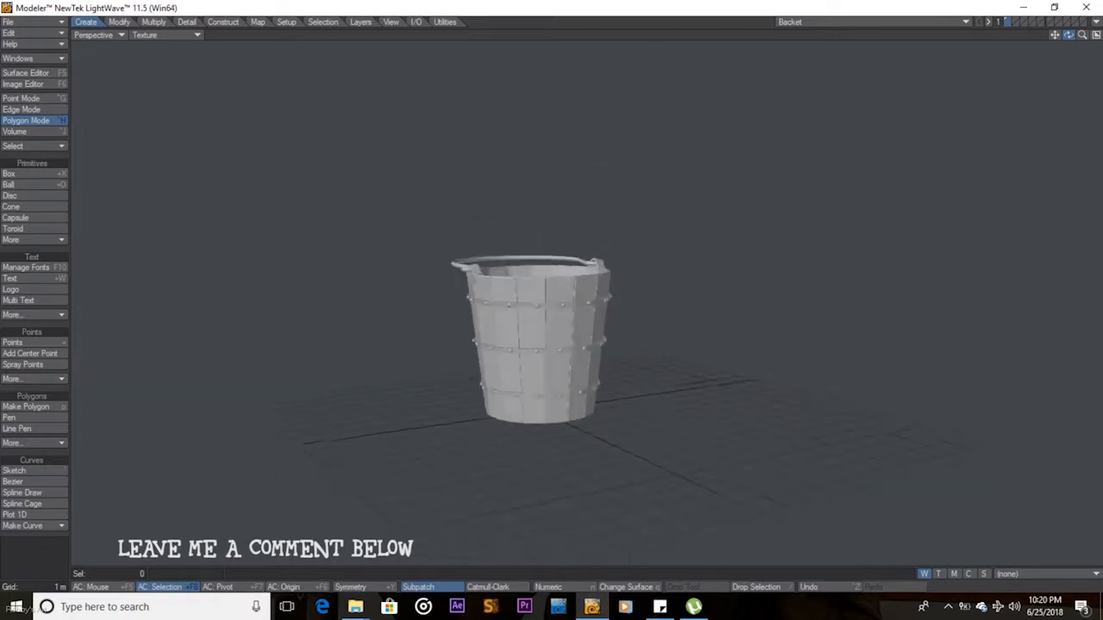